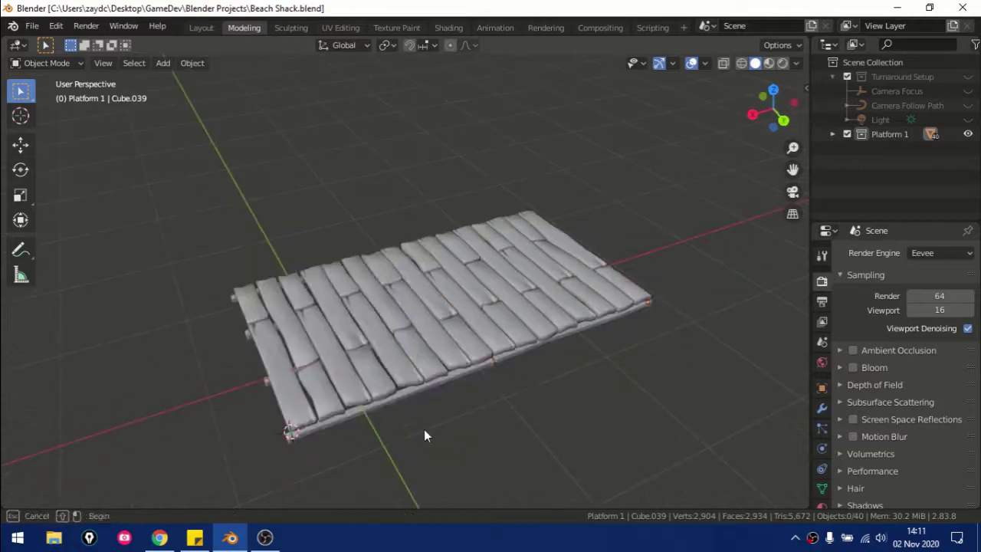
# Step: Duplicate the plank platform along X to extend the deck at its end
pyautogui.click(246, 324)
pyautogui.hotkey('shift', 'd')
pyautogui.press('x')
pyautogui.moveTo(536, 399); pyautogui.dragTo(585, 423, button='middle')
pyautogui.scroll(-2, 549, 340)
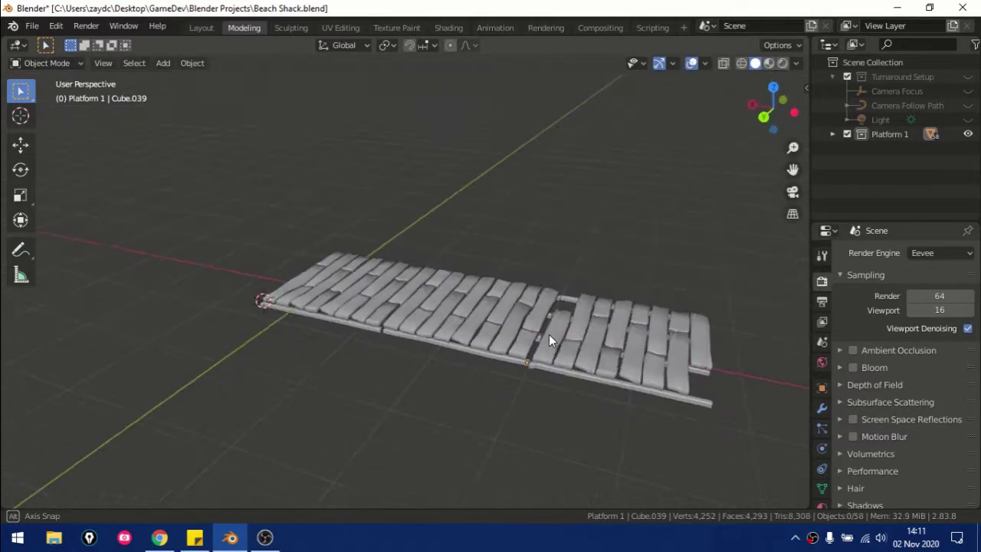
pyautogui.moveTo(687, 276)
pyautogui.keyDown('alt'); pyautogui.mouseDown(button='middle')
pyautogui.moveTo(632, 317)
pyautogui.moveTo(329, 390)
pyautogui.mouseUp(button='middle'); pyautogui.keyUp('alt')
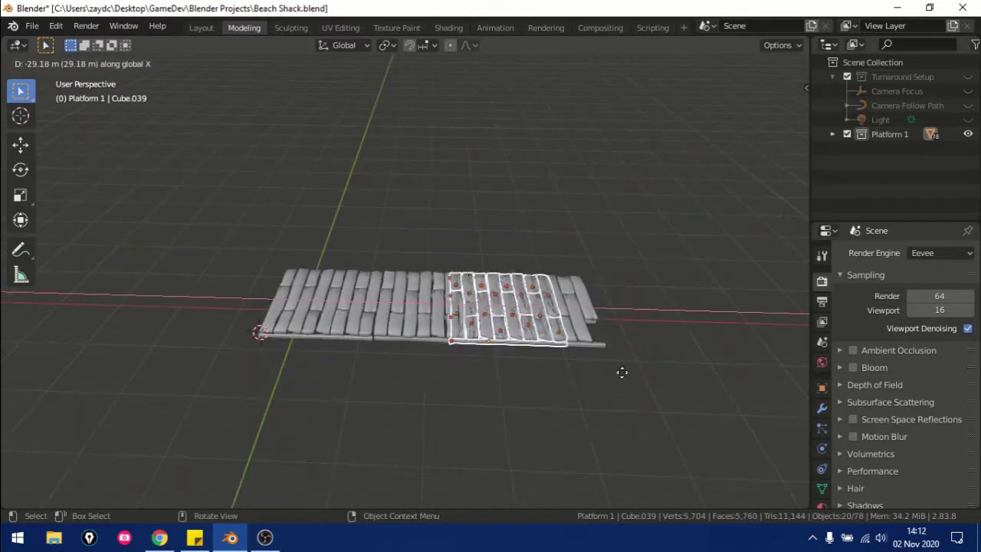
pyautogui.click(763, 376)
# Step: Move another board section along the Y axis to widen the deck
pyautogui.press('g')
pyautogui.click(643, 416)
pyautogui.moveTo(643, 416); pyautogui.dragTo(511, 283, button='middle')
pyautogui.scroll(3, 443, 309)
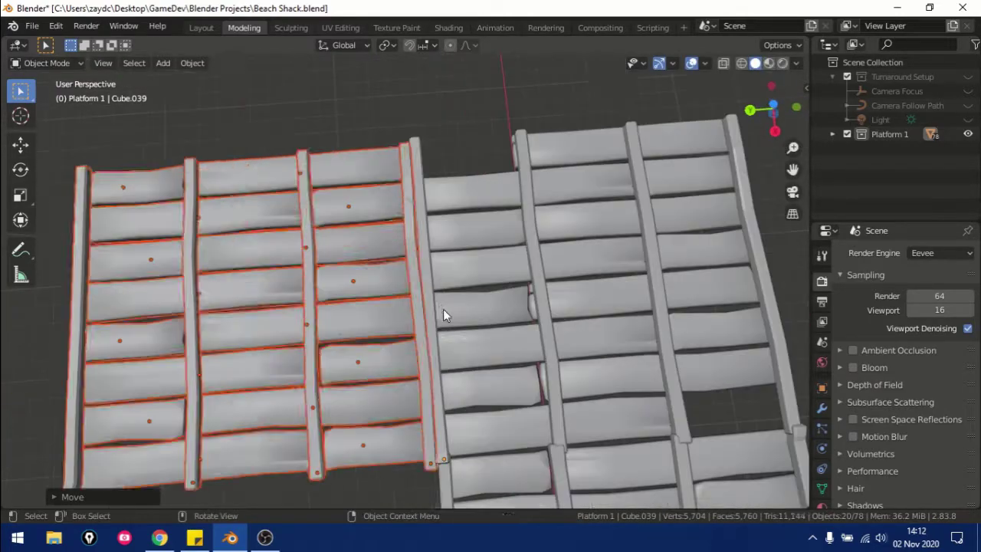
pyautogui.press('g')
pyautogui.press('y')
pyautogui.click(436, 304)
# Step: Place an offset plank section beside the platform along Y, then add a cylinder
pyautogui.moveTo(436, 304)
pyautogui.mouseDown(button='middle')
pyautogui.moveTo(438, 453)
pyautogui.moveTo(424, 383)
pyautogui.moveTo(471, 340)
pyautogui.moveTo(372, 252)
pyautogui.moveTo(505, 388)
pyautogui.mouseUp(button='middle')
pyautogui.click(471, 340)
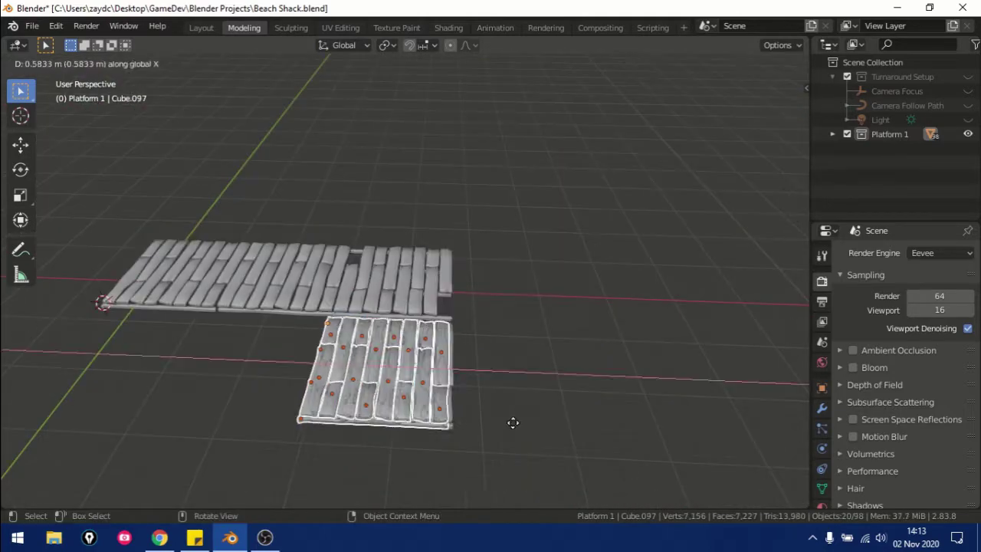
pyautogui.press('y')
pyautogui.click(509, 92)
pyautogui.moveTo(510, 92)
pyautogui.mouseDown(button='middle')
pyautogui.moveTo(538, 388)
pyautogui.moveTo(433, 383)
pyautogui.moveTo(429, 340)
pyautogui.moveTo(357, 385)
pyautogui.mouseUp(button='middle')
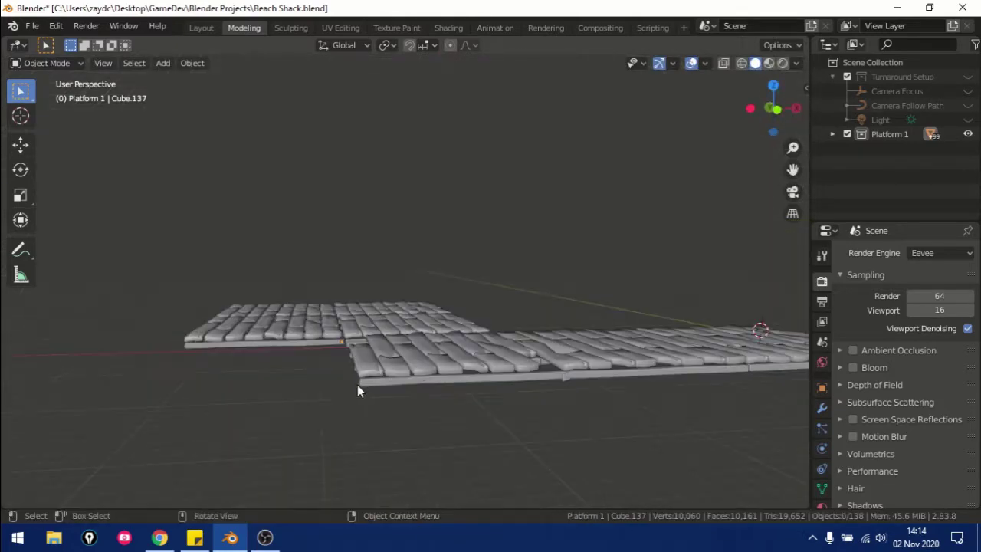
pyautogui.hotkey('shift', 'a')
pyautogui.click(467, 299)
# Step: Stretch the cylinder along Z by 11.13 into a tall post
pyautogui.moveTo(220, 323); pyautogui.dragTo(353, 421, button='middle')
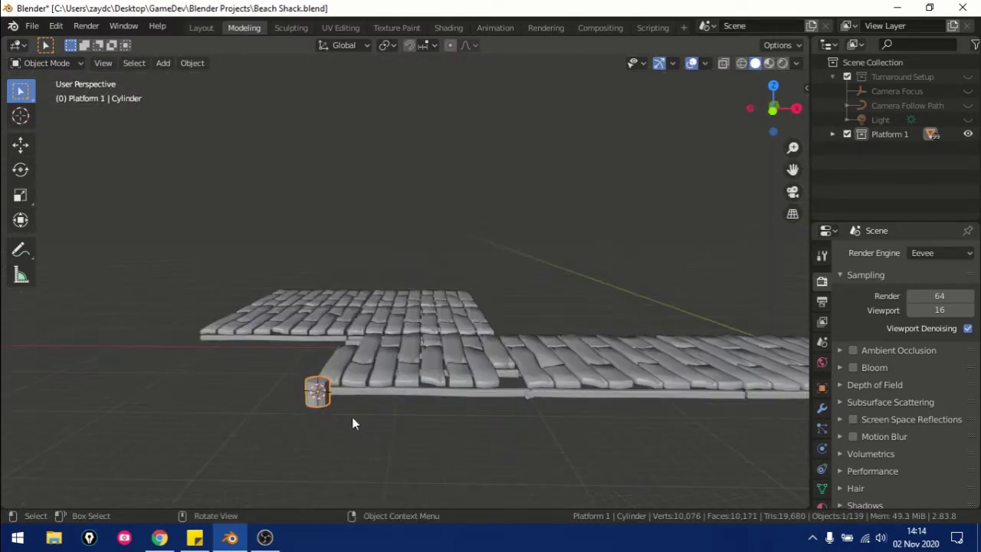
pyautogui.write('z11.13')
pyautogui.press('Return')
pyautogui.moveTo(374, 474)
pyautogui.mouseDown(button='middle')
pyautogui.moveTo(519, 302)
pyautogui.moveTo(466, 425)
pyautogui.moveTo(352, 423)
pyautogui.mouseUp(button='middle')
# Step: Copy the post to new positions along the platform edge
pyautogui.hotkey('shift', 'd')
pyautogui.click(604, 411)
pyautogui.hotkey('shift', 'r')
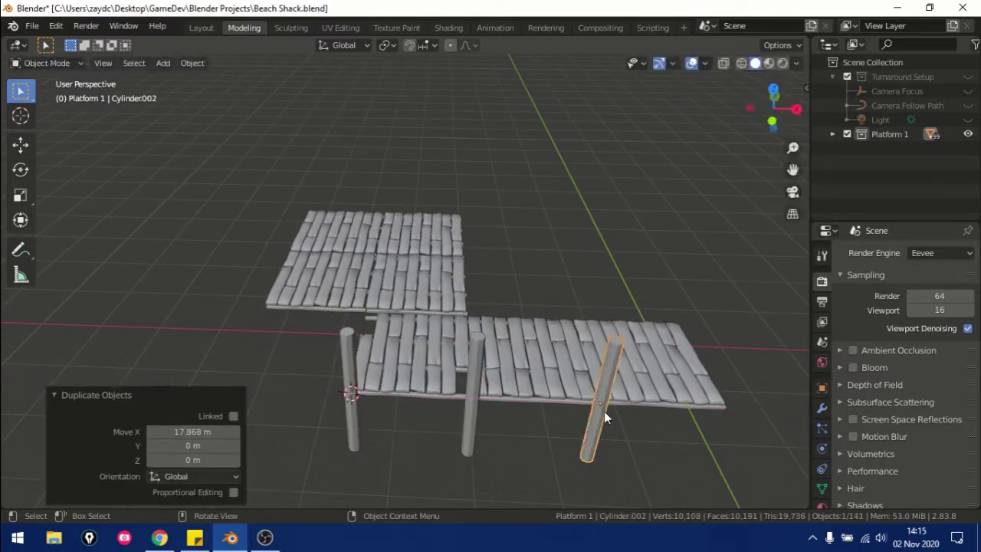
pyautogui.hotkey('shift', 'r')
pyautogui.moveTo(604, 410)
pyautogui.mouseDown(button='middle')
pyautogui.moveTo(615, 387)
pyautogui.moveTo(694, 374)
pyautogui.moveTo(318, 435)
pyautogui.mouseUp(button='middle')
pyautogui.click(660, 369)
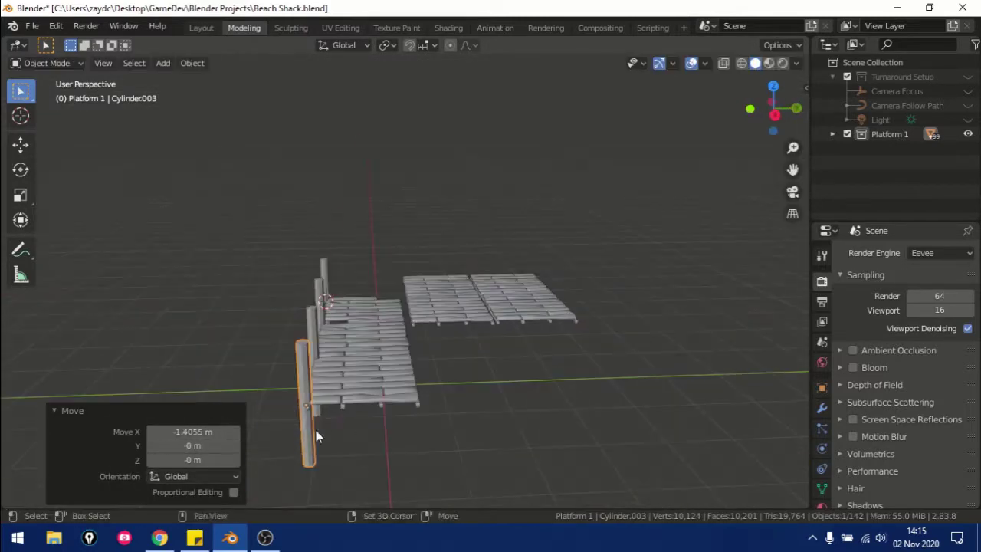
pyautogui.click(434, 440)
pyautogui.moveTo(434, 439)
pyautogui.mouseDown(button='middle')
pyautogui.moveTo(319, 438)
pyautogui.moveTo(388, 401)
pyautogui.mouseUp(button='middle')
# Step: Duplicate more posts along X beneath the deck sections
pyautogui.hotkey('shift', 'd')
pyautogui.press('x')
pyautogui.click(320, 438)
pyautogui.hotkey('shift', 'd')
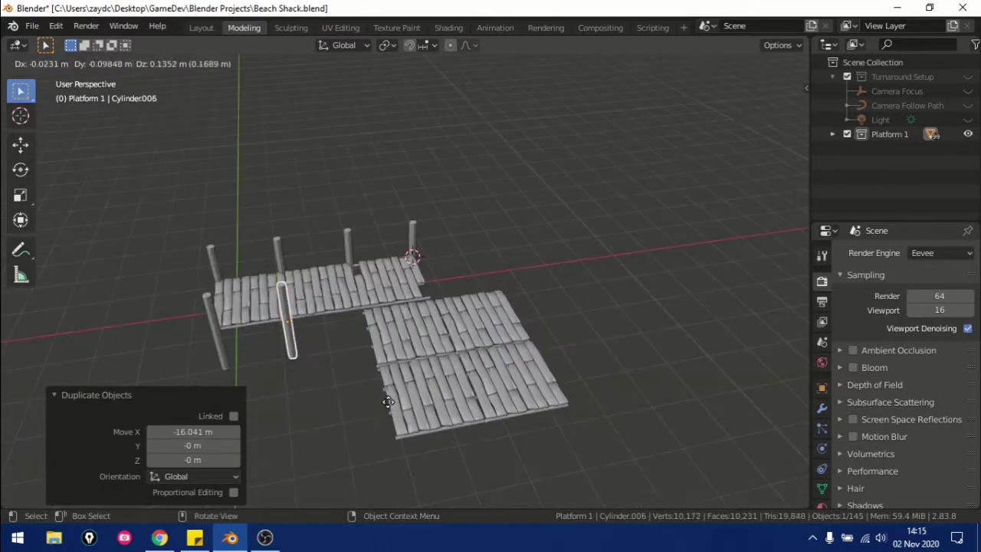
pyautogui.click(612, 363)
pyautogui.moveTo(611, 362); pyautogui.dragTo(406, 345, button='middle')
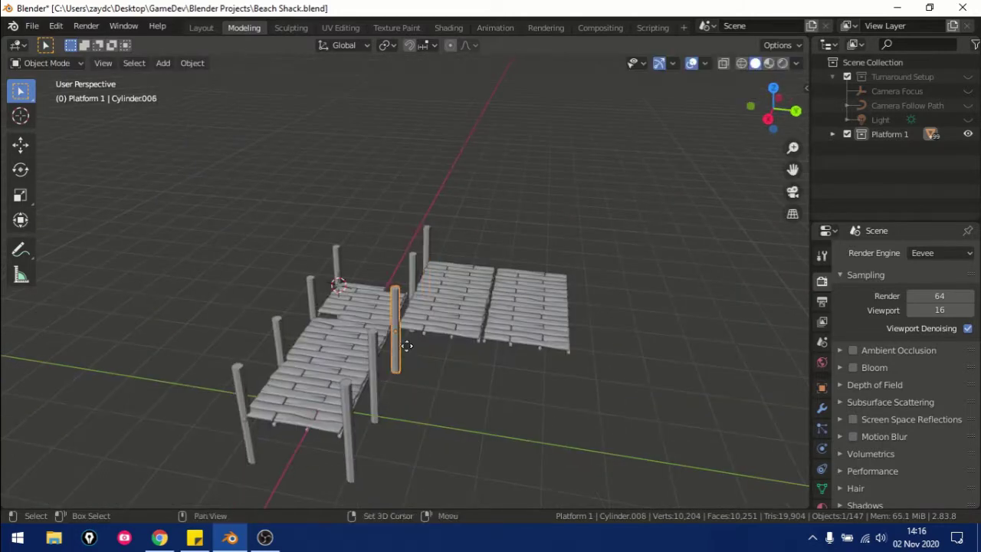
pyautogui.click(581, 373)
pyautogui.hotkey('shift', 'd')
pyautogui.press('x')
pyautogui.moveTo(580, 373)
pyautogui.mouseDown(button='middle')
pyautogui.moveTo(466, 422)
pyautogui.moveTo(547, 437)
pyautogui.mouseUp(button='middle')
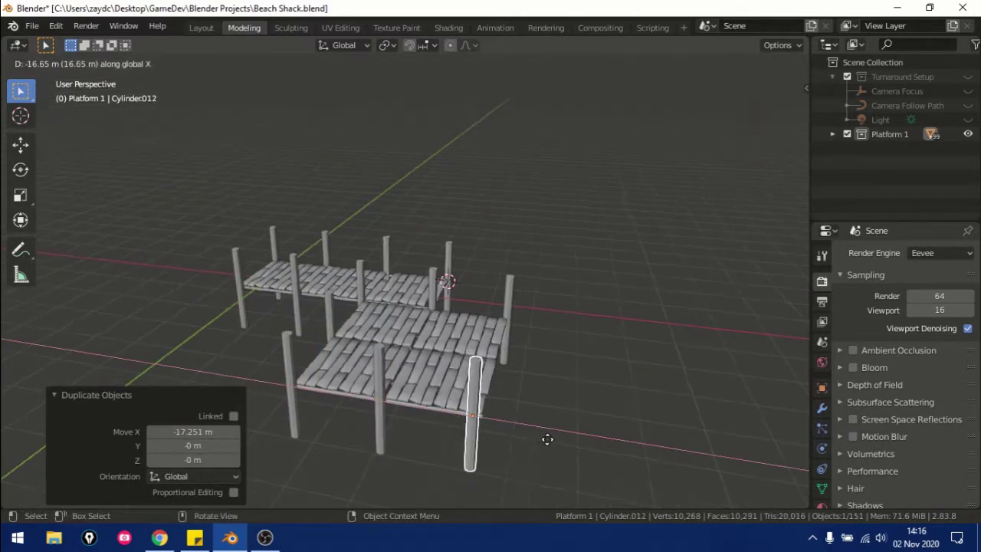
pyautogui.click(547, 438)
# Step: Add posts along Y and X out to the far corner of the docks
pyautogui.hotkey('shift', 'd')
pyautogui.press('y')
pyautogui.click(399, 414)
pyautogui.moveTo(398, 413); pyautogui.dragTo(568, 373, button='middle')
pyautogui.hotkey('shift', 'd')
pyautogui.press('x')
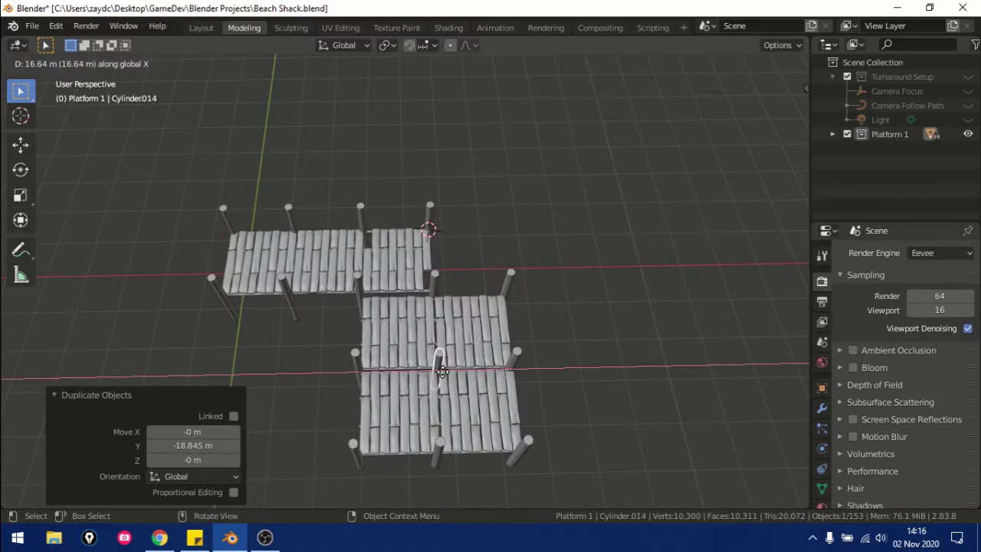
pyautogui.click(442, 371)
pyautogui.moveTo(442, 371); pyautogui.dragTo(339, 366, button='middle')
# Step: Scale posts vertically in front view to fit their height under the deck
pyautogui.press('s')
pyautogui.press('z')
pyautogui.click(338, 360)
pyautogui.press('KP_1')
pyautogui.press('s')
pyautogui.press('z')
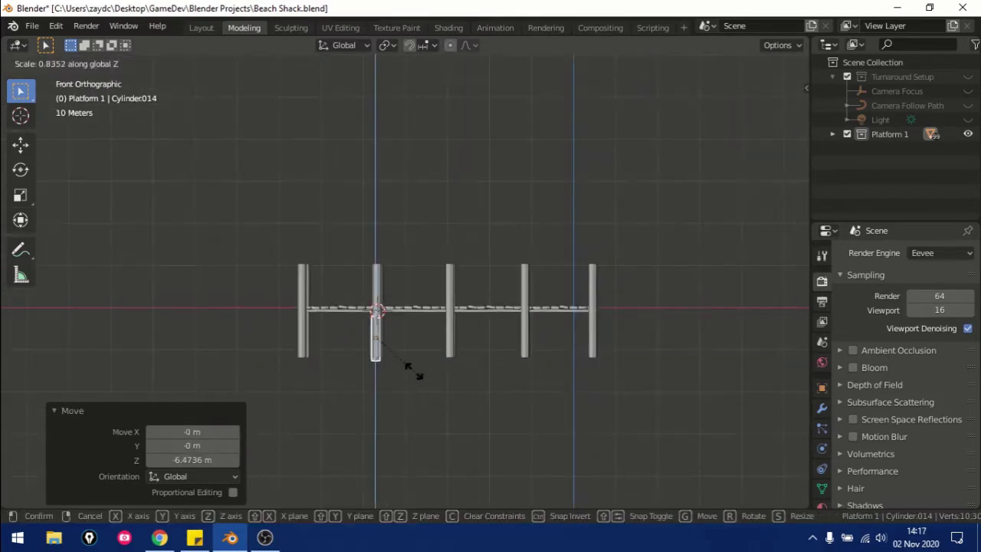
pyautogui.click(412, 368)
pyautogui.moveTo(412, 369)
pyautogui.mouseDown(button='middle')
pyautogui.moveTo(416, 393)
pyautogui.moveTo(295, 394)
pyautogui.moveTo(393, 424)
pyautogui.moveTo(419, 412)
pyautogui.mouseUp(button='middle')
pyautogui.scroll(5, 419, 411)
pyautogui.click(597, 398)
pyautogui.press('Tab')
# Step: Inset the first post's top face twice to form a rim
pyautogui.click(606, 370)
pyautogui.press('i')
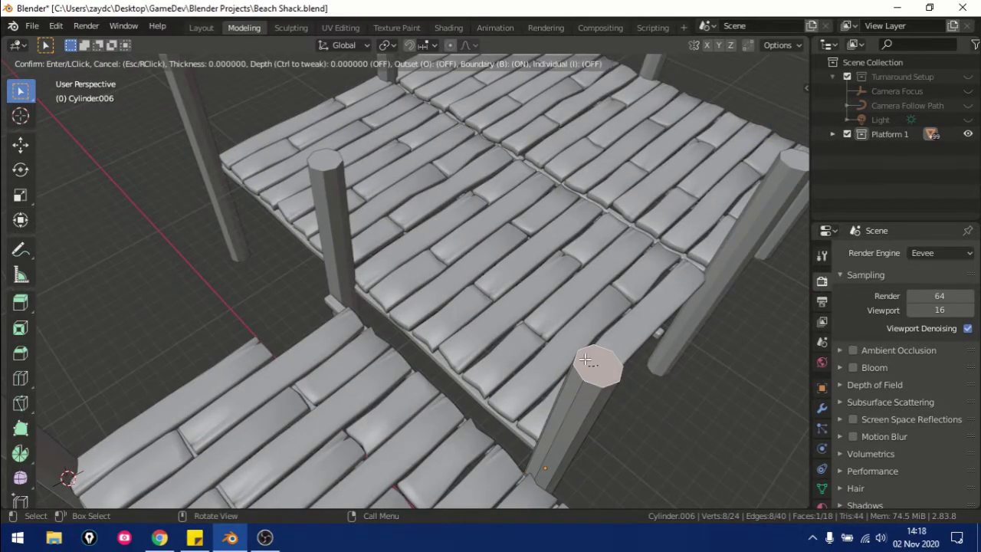
pyautogui.moveTo(585, 360)
pyautogui.mouseDown(button='middle')
pyautogui.moveTo(584, 383)
pyautogui.moveTo(447, 334)
pyautogui.moveTo(399, 291)
pyautogui.mouseUp(button='middle')
pyautogui.scroll(5, 442, 329)
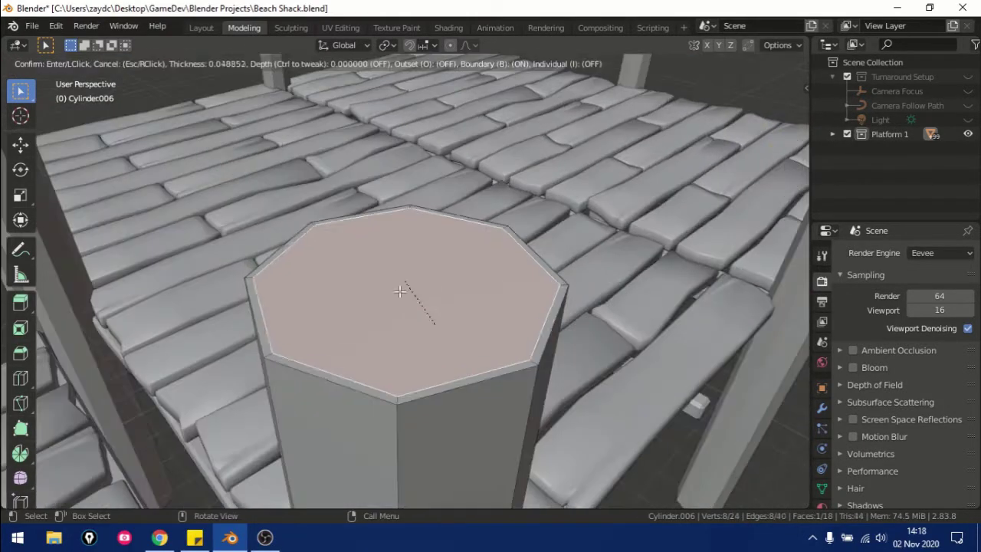
pyautogui.click(372, 280)
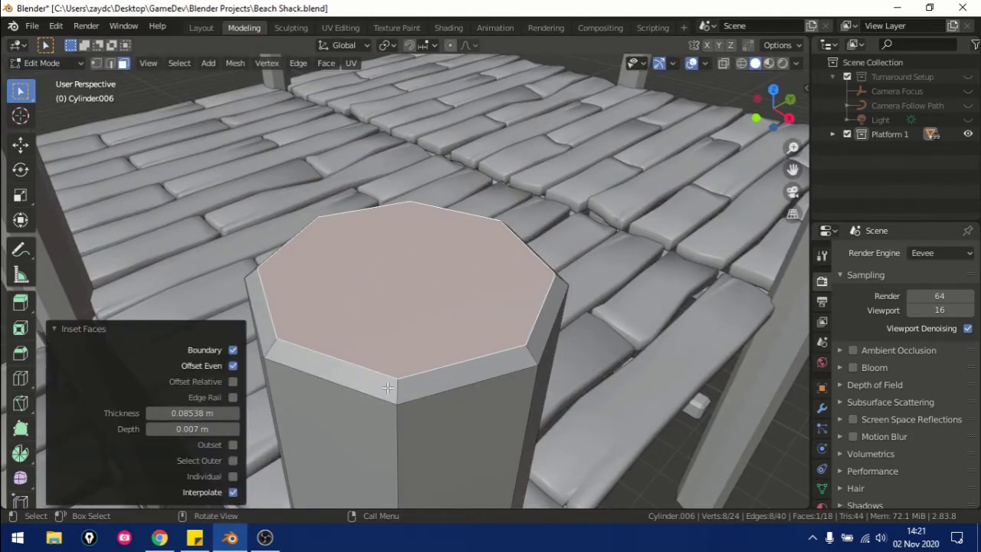
pyautogui.press('i')
pyautogui.scroll(-2, 347, 335)
pyautogui.scroll(-4, 385, 320)
pyautogui.scroll(6, 384, 307)
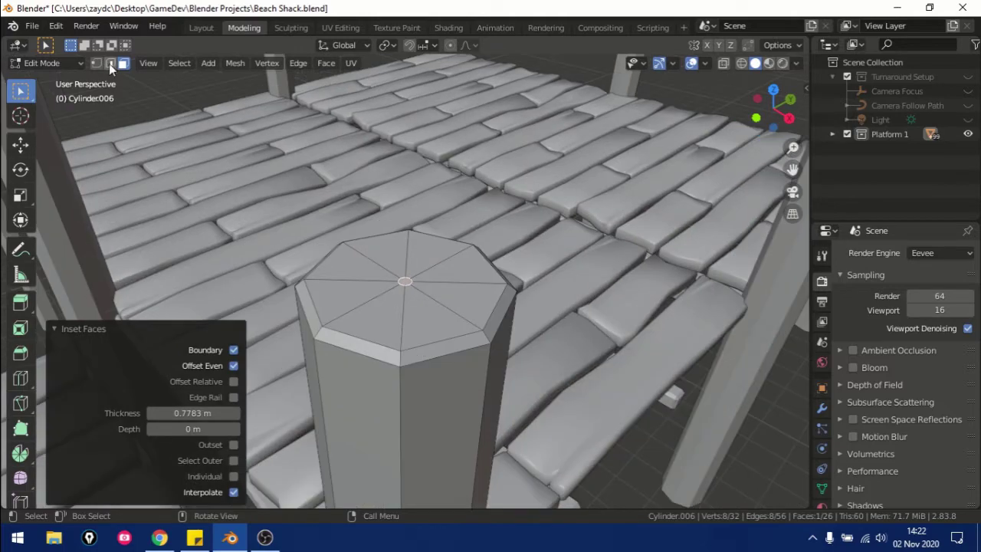
pyautogui.press('Return')
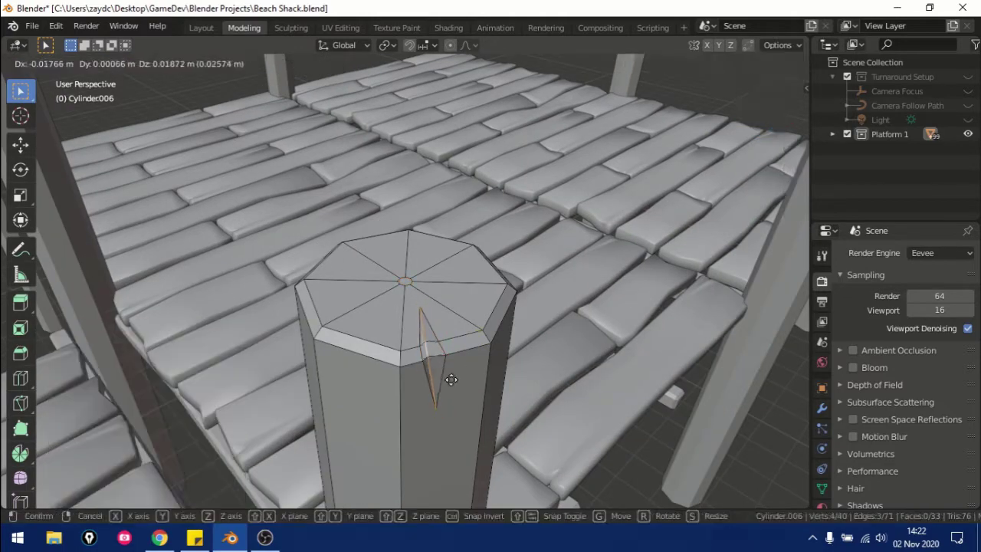
# Step: Frame another post and inset its top face
pyautogui.press('Tab')
pyautogui.moveTo(446, 377)
pyautogui.mouseDown(button='middle')
pyautogui.moveTo(176, 345)
pyautogui.moveTo(252, 383)
pyautogui.mouseUp(button='middle')
pyautogui.scroll(-3, 165, 340)
pyautogui.click(252, 383)
pyautogui.press('KP_Decimal')
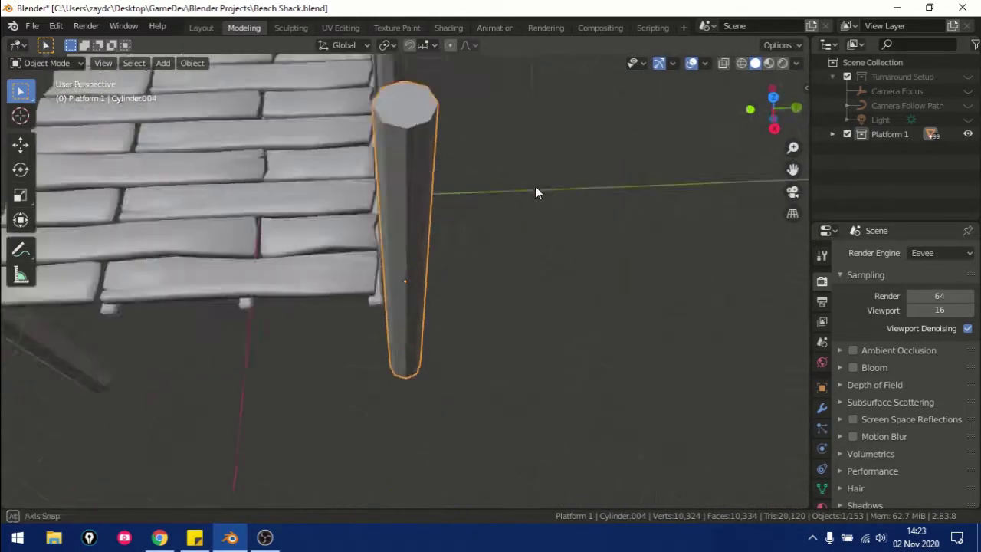
pyautogui.press('Tab')
pyautogui.click(408, 264)
pyautogui.press('i')
pyautogui.click(597, 420)
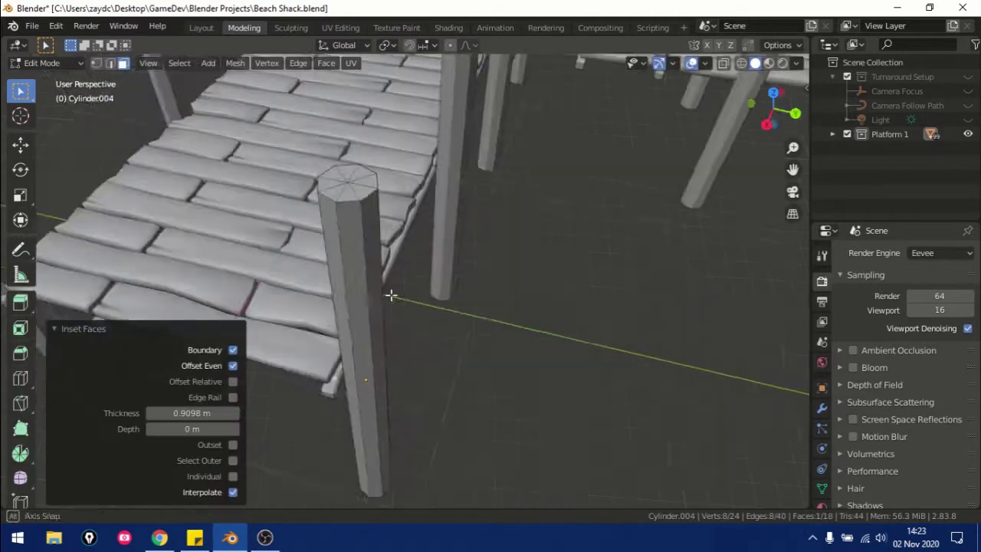
# Step: Knife-cut a chipped notch into the post's top edge
pyautogui.scroll(5, 390, 291)
pyautogui.press('k')
pyautogui.click(590, 273)
pyautogui.press('Return')
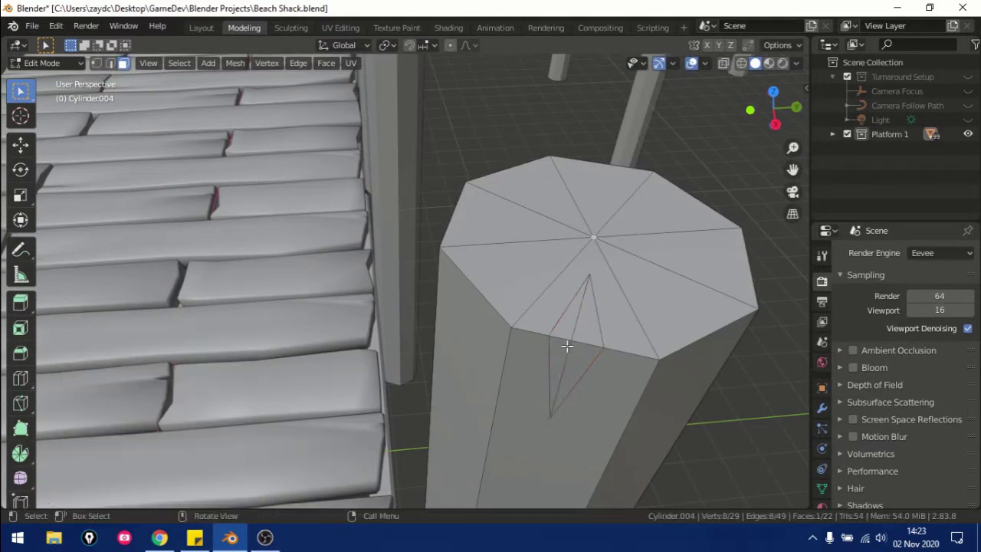
# Step: Select all of the post's geometry and apply its scale
pyautogui.press('Tab')
pyautogui.moveTo(564, 337); pyautogui.dragTo(361, 307, button='middle')
pyautogui.press('Tab')
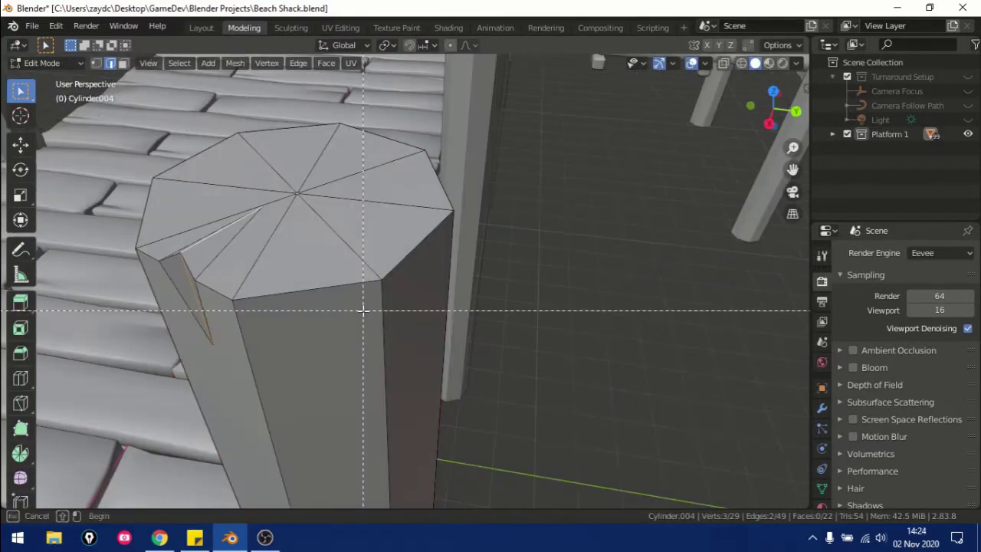
pyautogui.press('a')
pyautogui.press('Tab')
pyautogui.press('n')
pyautogui.press('n')
pyautogui.hotkey('ctrl', 'a')
pyautogui.click(221, 277)
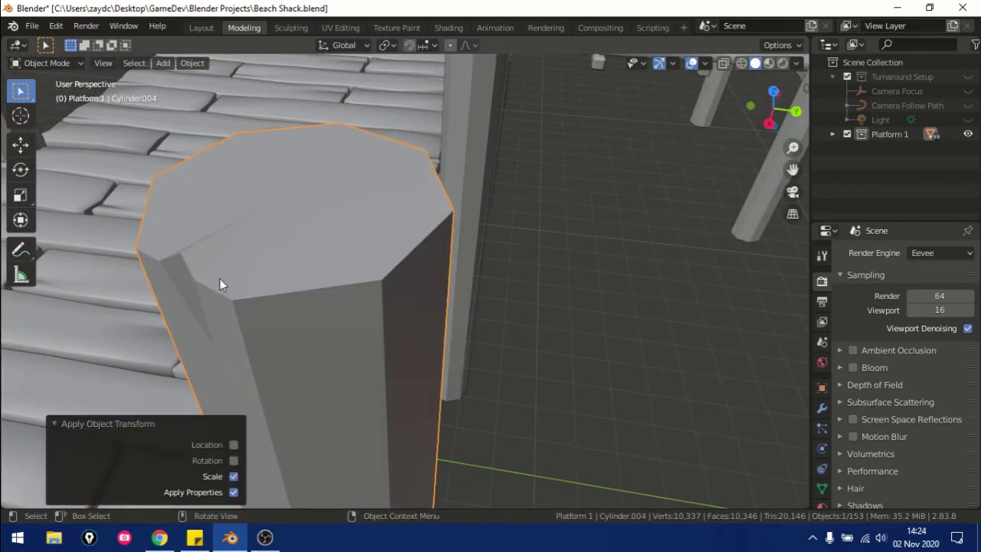
# Step: Bevel the post's edges, then select another post
pyautogui.press('Tab')
pyautogui.hotkey('ctrl', 'b')
pyautogui.press('Tab')
pyautogui.scroll(-5, 566, 290)
pyautogui.moveTo(418, 302); pyautogui.dragTo(413, 241, button='middle')
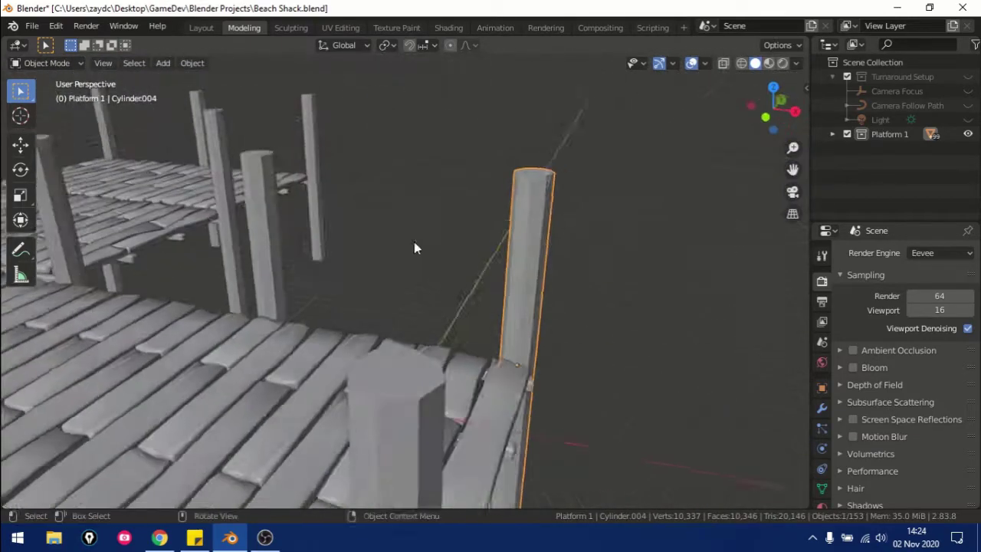
pyautogui.click(380, 342)
# Step: Deselect the post's geometry in Edit Mode and cancel the edge move
pyautogui.press('Tab')
pyautogui.scroll(3, 402, 366)
pyautogui.moveTo(402, 366); pyautogui.dragTo(325, 277, button='middle')
pyautogui.hotkey('alt', 'a')
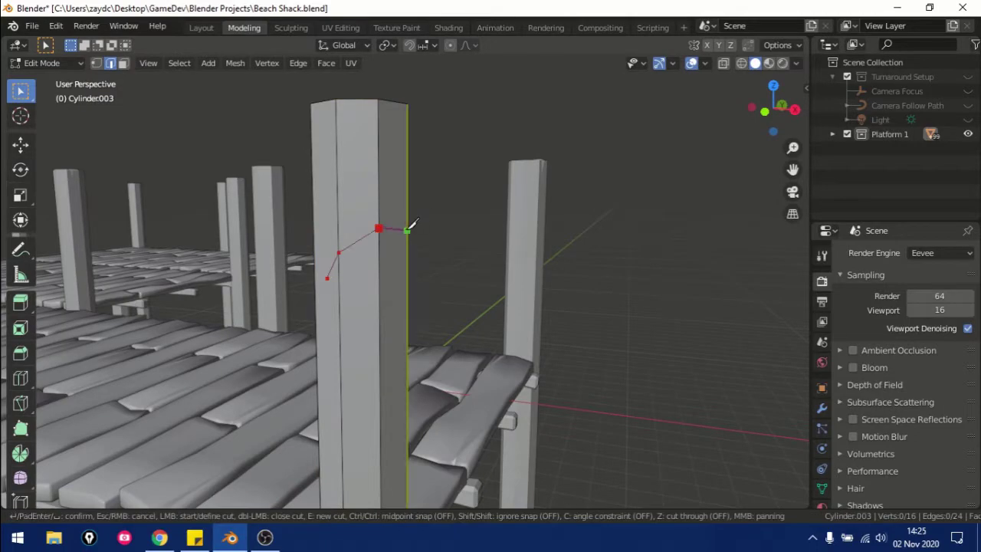
pyautogui.press('Escape')
pyautogui.press('Tab')
pyautogui.scroll(-3, 382, 244)
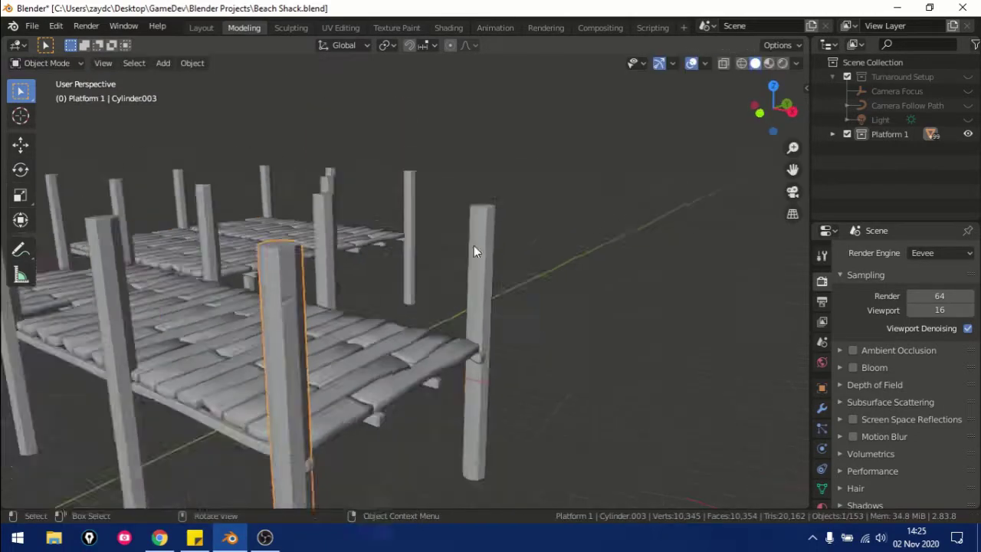
pyautogui.moveTo(473, 246)
pyautogui.mouseDown(button='middle')
pyautogui.moveTo(510, 269)
pyautogui.moveTo(501, 276)
pyautogui.mouseUp(button='middle')
# Step: Add horizontal loop cuts around a second post
pyautogui.click(359, 370)
pyautogui.press('Tab')
pyautogui.hotkey('ctrl', 'r')
pyautogui.click(359, 371)
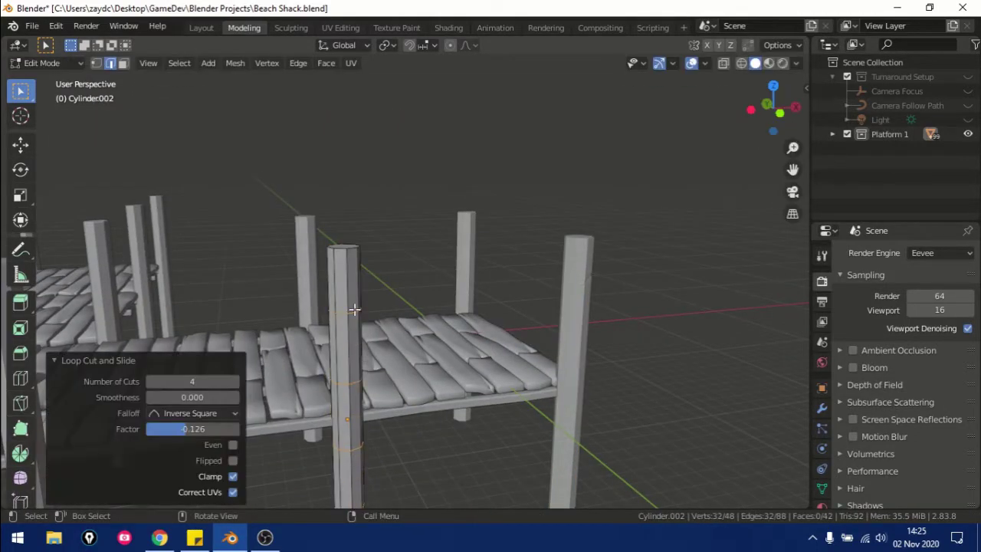
pyautogui.press('Tab')
pyautogui.moveTo(360, 370); pyautogui.dragTo(273, 279, button='middle')
# Step: Loop-cut a third post and select one of its edge loops
pyautogui.click(495, 287)
pyautogui.press('Tab')
pyautogui.hotkey('ctrl', 'r')
pyautogui.click(496, 287)
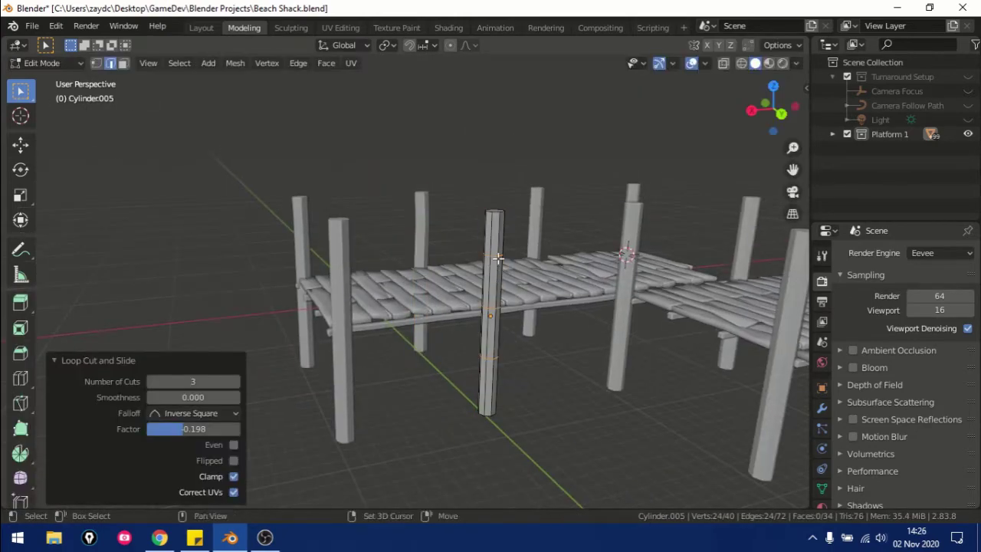
pyautogui.keyDown('alt'); pyautogui.click(502, 277); pyautogui.keyUp('alt')
pyautogui.press('Escape')
pyautogui.press('Tab')
pyautogui.moveTo(521, 354); pyautogui.dragTo(496, 312, button='middle')
# Step: Slide an edge loop on another post to bend it
pyautogui.click(496, 312)
pyautogui.press('Tab')
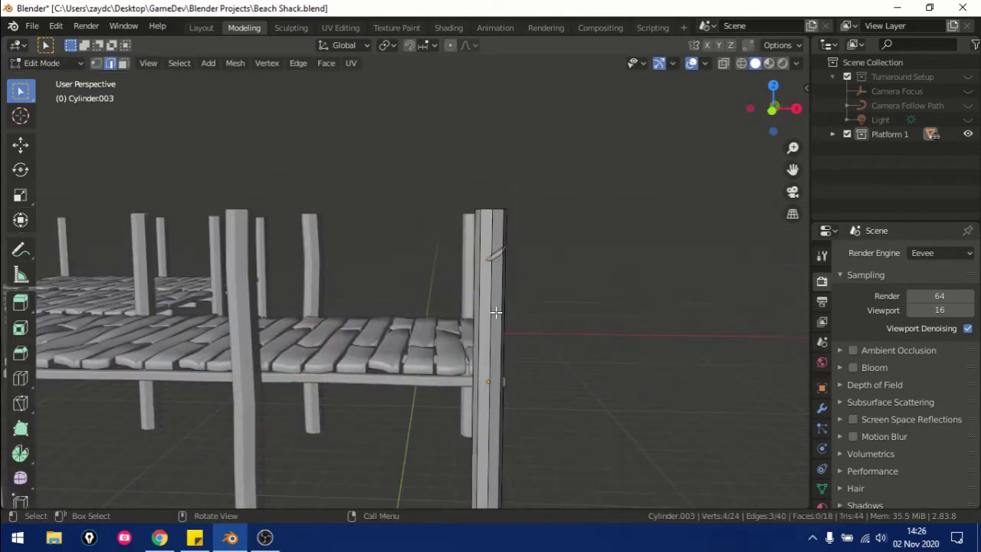
pyautogui.click(521, 326)
pyautogui.scroll(-3, 522, 325)
pyautogui.press('Tab')
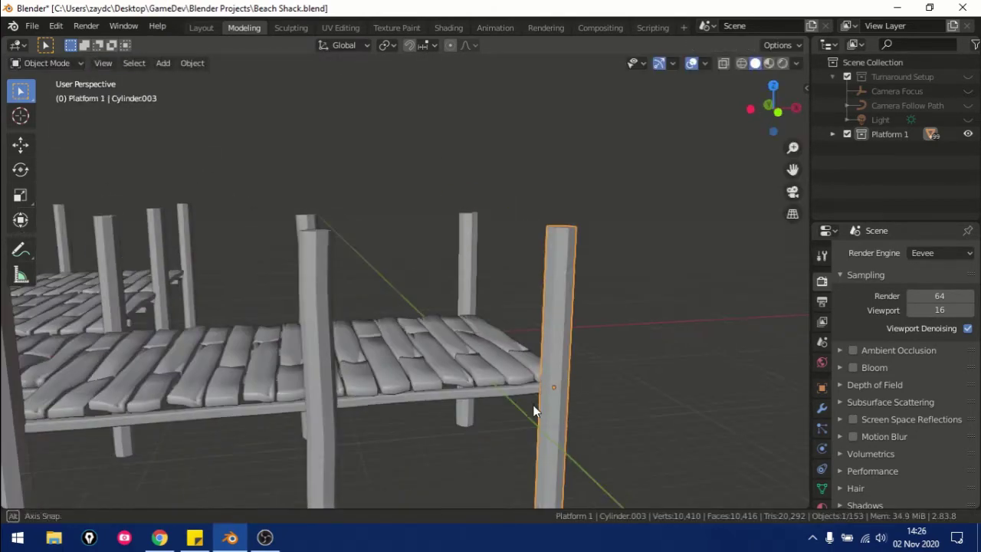
pyautogui.moveTo(532, 404); pyautogui.dragTo(358, 331, button='middle')
# Step: Edit another post and pick the next post to bend
pyautogui.click(359, 331)
pyautogui.press('Tab')
pyautogui.press('Tab')
pyautogui.moveTo(409, 368); pyautogui.dragTo(317, 376, button='middle')
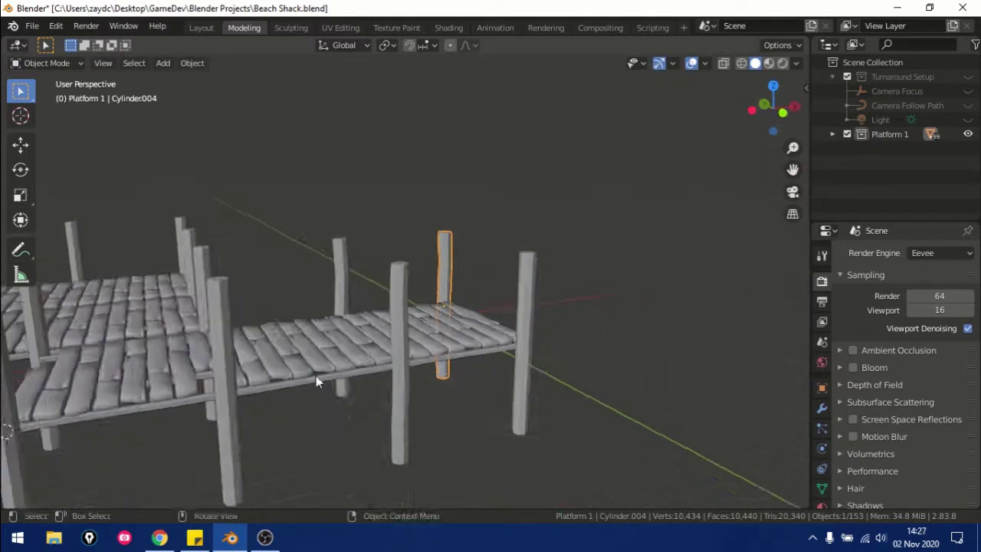
pyautogui.click(253, 360)
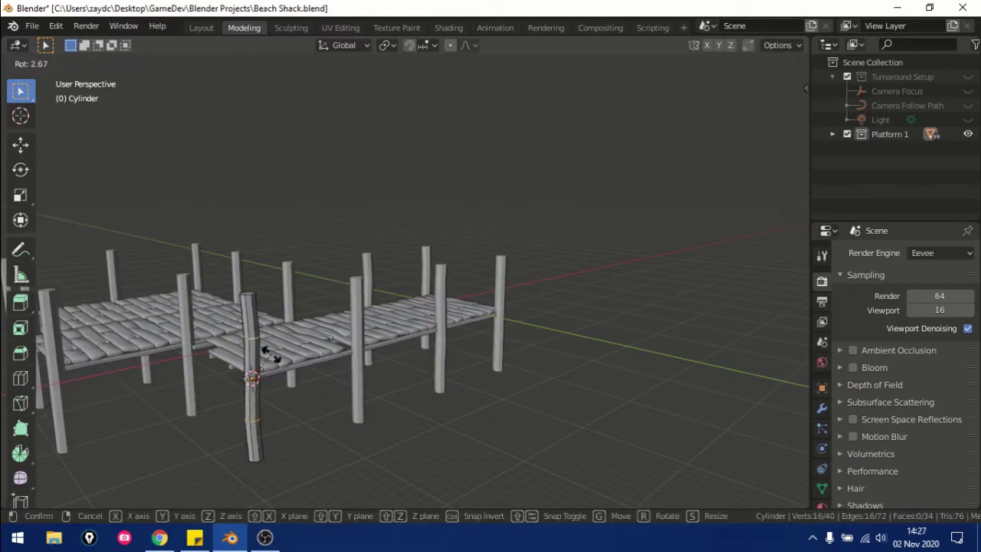
# Step: Finish bending the previous post, then add loop cuts along post Cylinder.001
pyautogui.press('Escape')
pyautogui.press('Tab')
pyautogui.moveTo(269, 354)
pyautogui.mouseDown(button='middle')
pyautogui.moveTo(592, 287)
pyautogui.moveTo(277, 301)
pyautogui.mouseUp(button='middle')
pyautogui.click(196, 368)
pyautogui.press('Tab')
pyautogui.hotkey('ctrl', 'r')
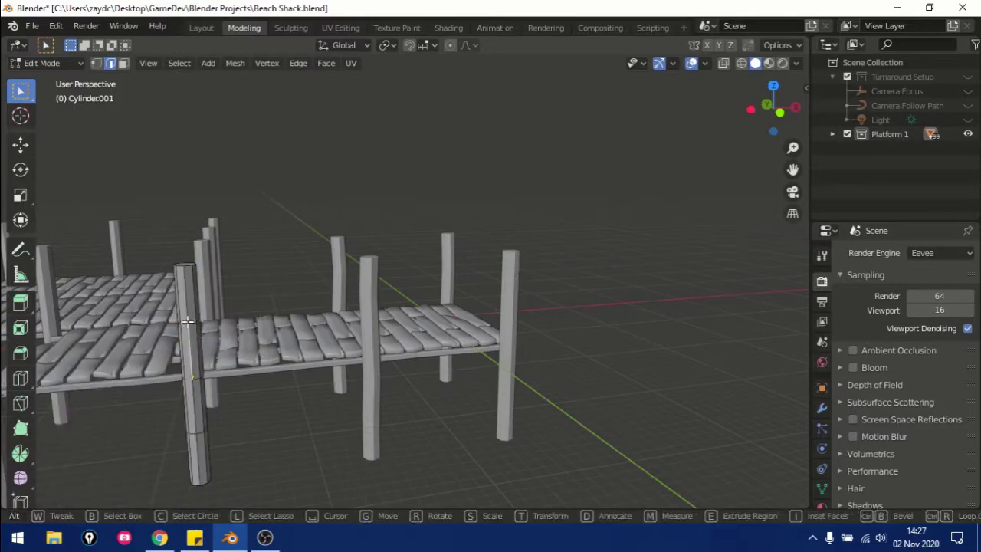
pyautogui.click(196, 433)
pyautogui.press('Tab')
# Step: Add loop cuts along posts Cylinder.010 and Cylinder.011
pyautogui.moveTo(213, 383)
pyautogui.mouseDown(button='middle')
pyautogui.moveTo(254, 314)
pyautogui.moveTo(534, 377)
pyautogui.moveTo(436, 376)
pyautogui.moveTo(508, 359)
pyautogui.mouseUp(button='middle')
pyautogui.press('Tab')
pyautogui.hotkey('ctrl', 'r')
pyautogui.click(535, 377)
pyautogui.press('Tab')
pyautogui.click(436, 376)
pyautogui.press('Tab')
pyautogui.hotkey('ctrl', 'r')
pyautogui.click(512, 356)
pyautogui.press('Tab')
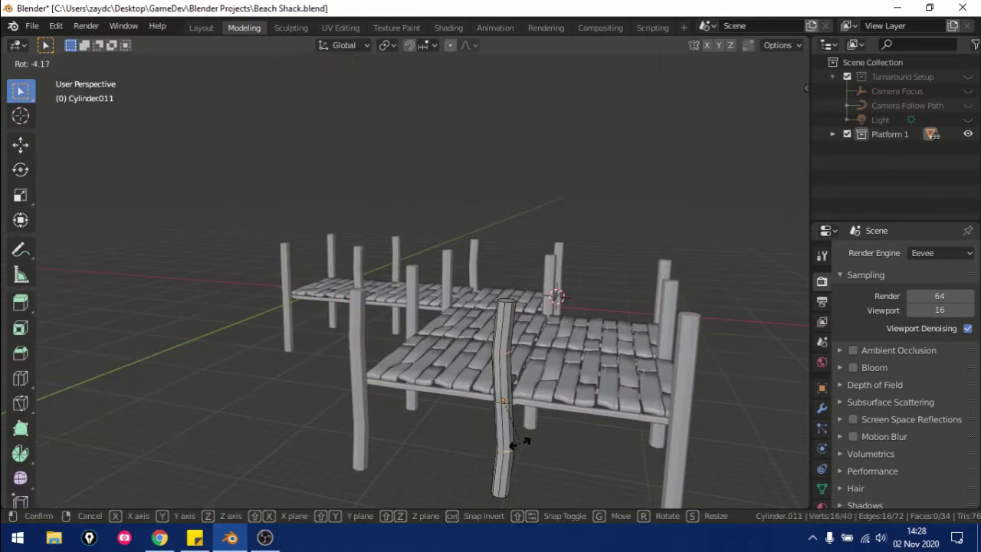
# Step: Add three loop cuts along post Cylinder.013
pyautogui.click(522, 442)
pyautogui.moveTo(521, 442)
pyautogui.mouseDown(button='middle')
pyautogui.moveTo(635, 416)
pyautogui.moveTo(536, 429)
pyautogui.moveTo(496, 409)
pyautogui.moveTo(503, 416)
pyautogui.moveTo(350, 438)
pyautogui.mouseUp(button='middle')
pyautogui.press('Tab')
pyautogui.hotkey('ctrl', 'r')
pyautogui.click(535, 354)
pyautogui.press('Tab')
# Step: Loop-cut post Cylinder.007 and slide the new edge loop along it
pyautogui.click(479, 399)
pyautogui.press('Tab')
pyautogui.hotkey('ctrl', 'r')
pyautogui.click(479, 383)
pyautogui.click(490, 426)
pyautogui.press('Tab')
# Step: Add three loop cuts to post Cylinder.009
pyautogui.click(263, 394)
pyautogui.press('Tab')
pyautogui.hotkey('ctrl', 'r')
pyautogui.click(262, 390)
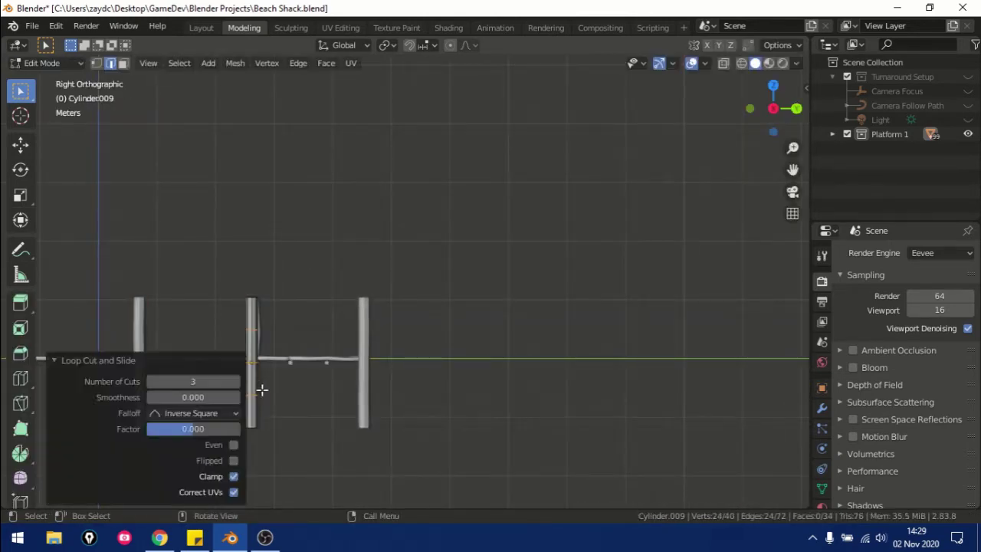
pyautogui.press('Tab')
pyautogui.moveTo(262, 390)
pyautogui.mouseDown(button='middle')
pyautogui.moveTo(355, 368)
pyautogui.moveTo(499, 372)
pyautogui.moveTo(374, 368)
pyautogui.mouseUp(button='middle')
# Step: Loop-cut post Cylinder.012 and move the edge loop so the post bends
pyautogui.click(374, 368)
pyautogui.press('Tab')
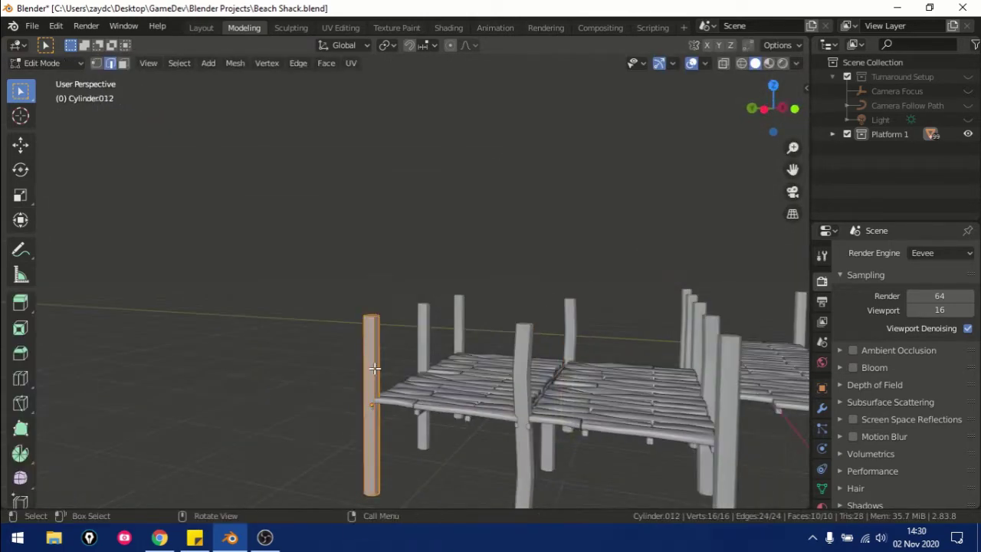
pyautogui.hotkey('ctrl', 'r')
pyautogui.click(374, 368)
pyautogui.press('g')
pyautogui.click(372, 432)
pyautogui.press('Tab')
# Step: Select post Cylinder.006 and zoom in on it
pyautogui.moveTo(373, 431)
pyautogui.mouseDown(button='middle')
pyautogui.moveTo(318, 315)
pyautogui.moveTo(625, 340)
pyautogui.moveTo(465, 323)
pyautogui.moveTo(261, 520)
pyautogui.mouseUp(button='middle')
pyautogui.click(265, 306)
pyautogui.scroll(5, 318, 315)
pyautogui.scroll(-5, 412, 317)
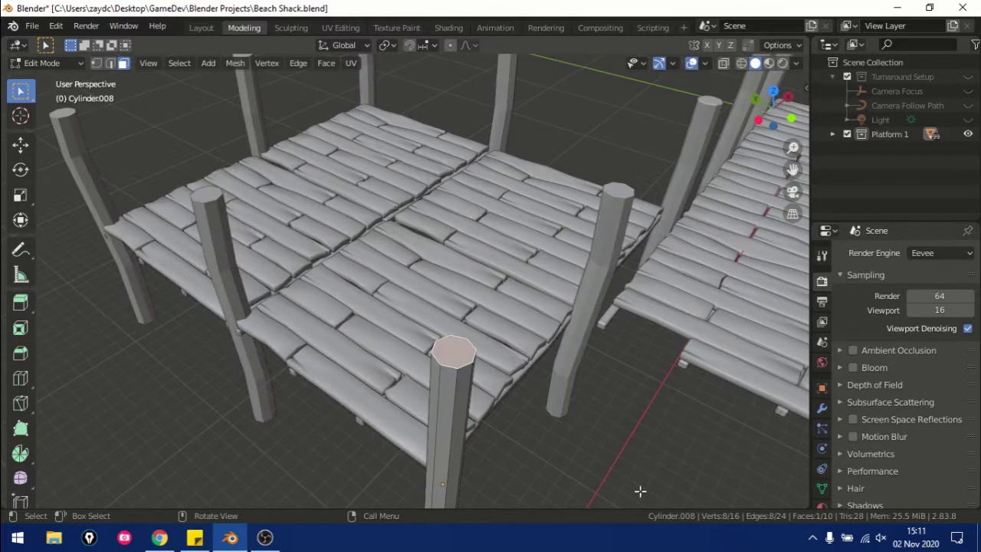
# Step: Inset the top face of a post down to a centre point
pyautogui.press('KP_Decimal')
pyautogui.press('i')
pyautogui.click(499, 394)
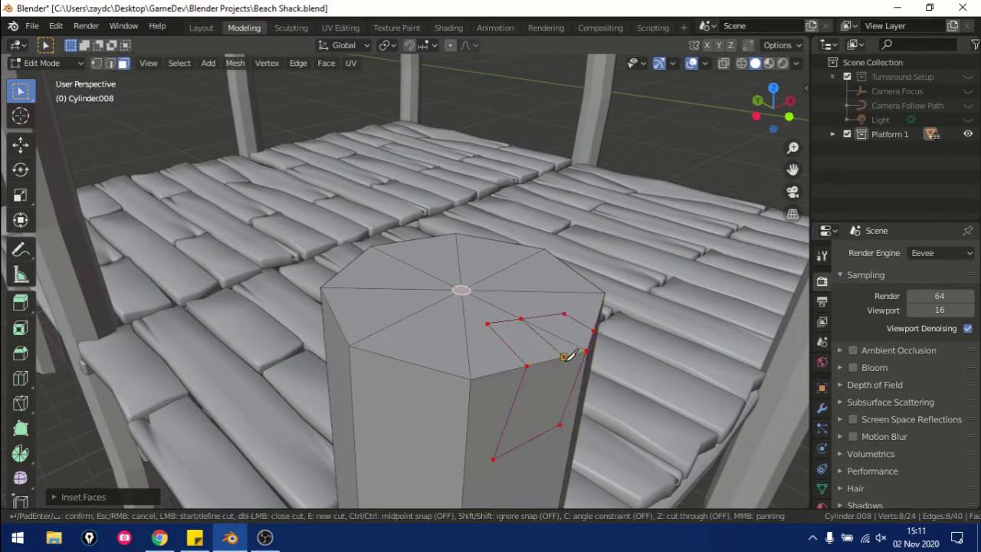
pyautogui.press('Tab')
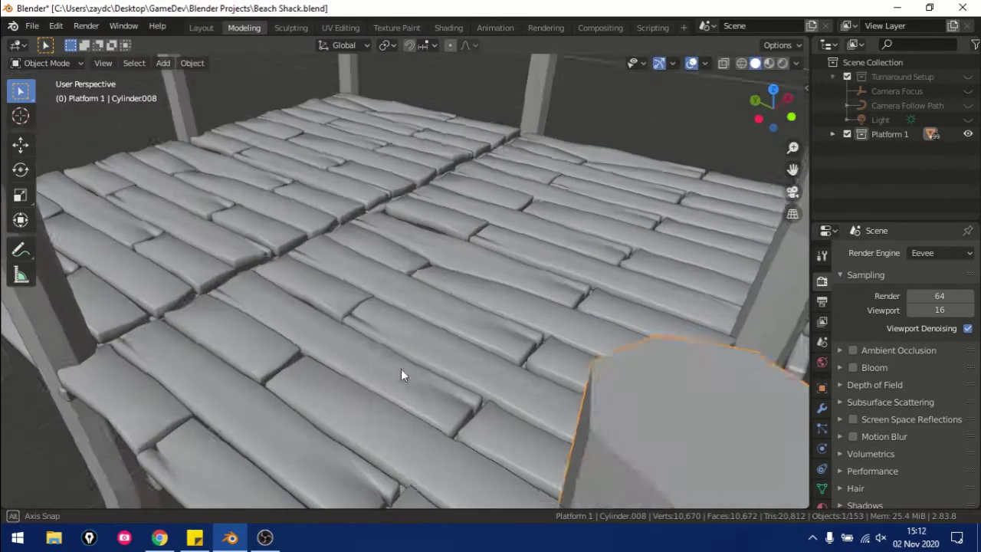
# Step: Bevel the top face of post Cylinder.013
pyautogui.click(439, 266)
pyautogui.press('Tab')
pyautogui.press('3')
pyautogui.click(423, 254)
pyautogui.press('b')
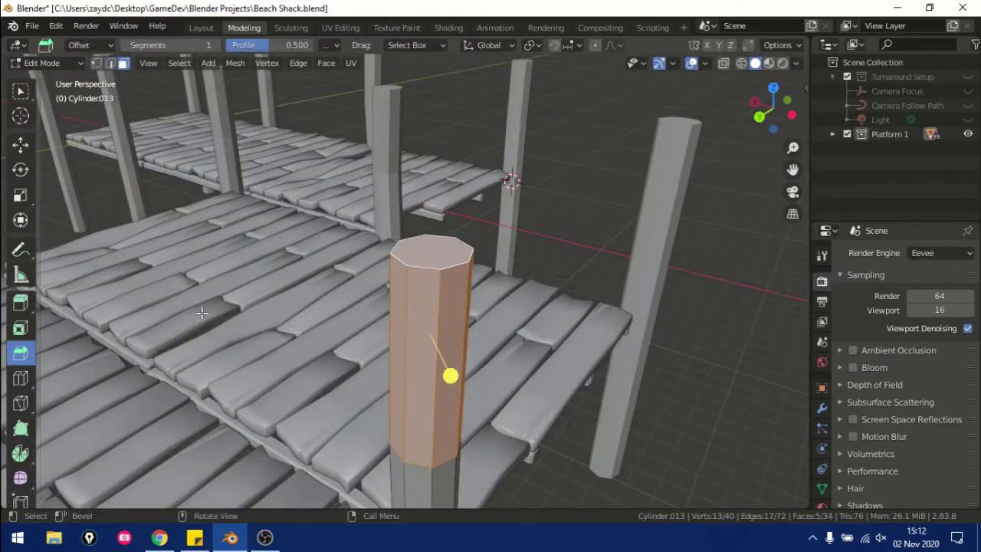
pyautogui.click(450, 376)
pyautogui.moveTo(455, 376); pyautogui.dragTo(536, 254, button='middle')
pyautogui.press('Tab')
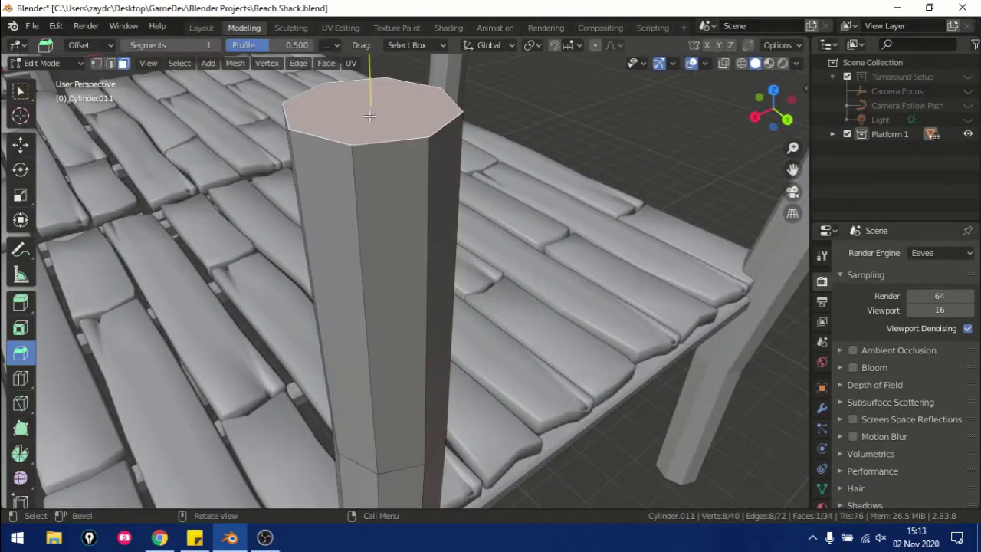
# Step: Inset the next post's top to a small centre ring and knife-cut a split down its side
pyautogui.press('i')
pyautogui.click(371, 114)
pyautogui.press('k')
pyautogui.click(374, 118)
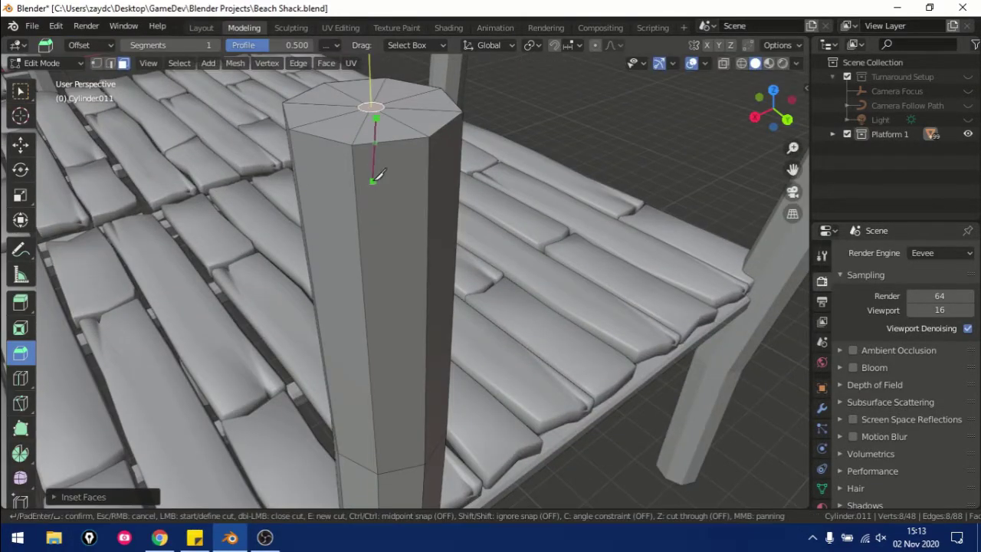
pyautogui.press('Escape')
pyautogui.moveTo(398, 345); pyautogui.dragTo(292, 218, button='middle')
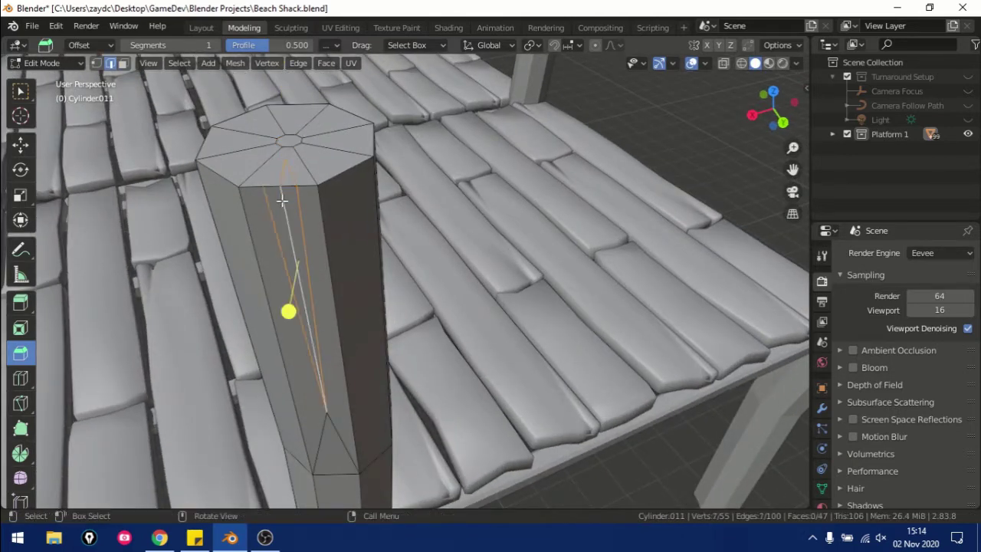
pyautogui.moveTo(280, 190); pyautogui.dragTo(331, 257, button='middle')
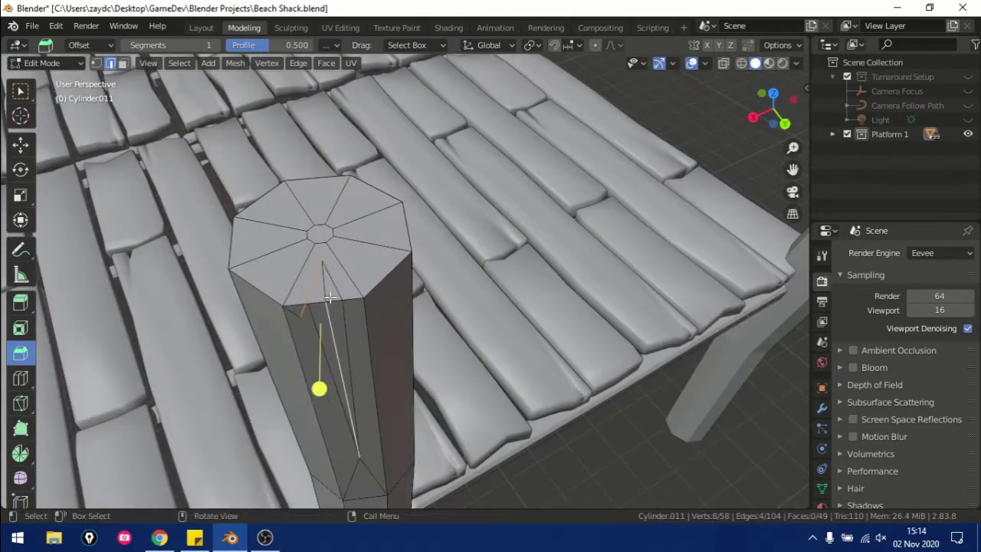
pyautogui.press('Escape')
pyautogui.press('Tab')
# Step: Knife-cut post Cylinder.010 and nudge the cut vertices to open a split
pyautogui.scroll(-5, 503, 285)
pyautogui.moveTo(504, 284)
pyautogui.mouseDown(button='middle')
pyautogui.moveTo(380, 306)
pyautogui.moveTo(364, 374)
pyautogui.mouseUp(button='middle')
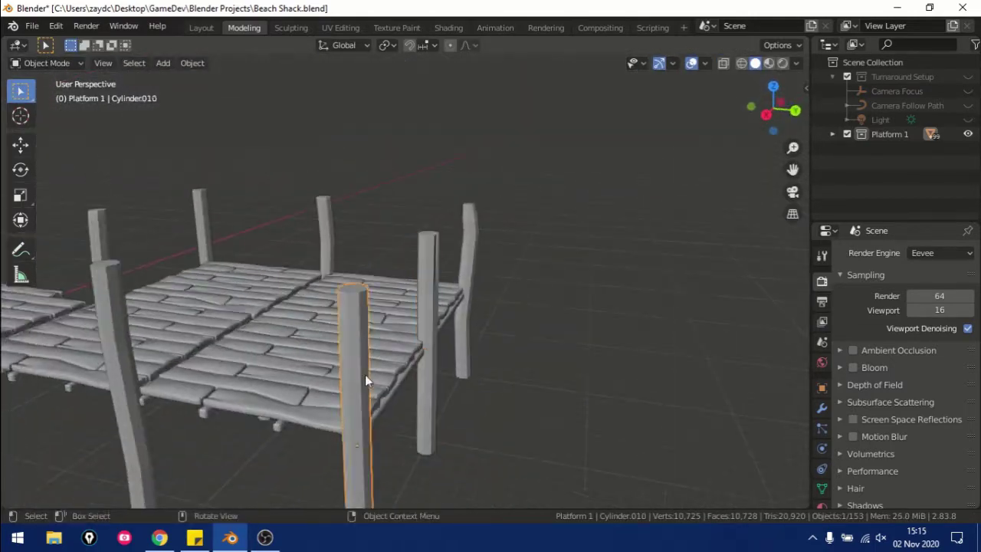
pyautogui.press('Tab')
pyautogui.press('k')
pyautogui.scroll(3, 364, 374)
pyautogui.scroll(3, 383, 268)
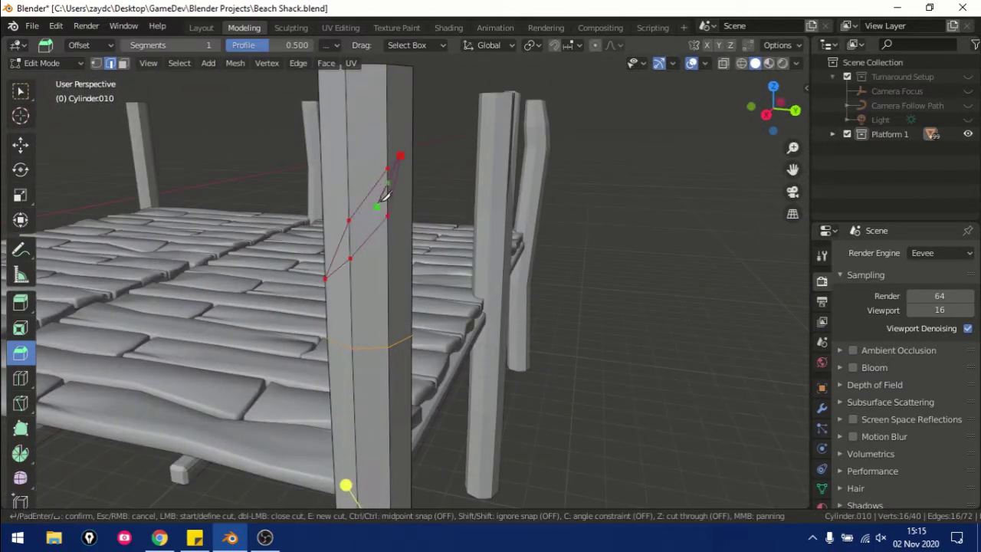
pyautogui.press('Return')
pyautogui.moveTo(397, 256); pyautogui.dragTo(434, 258, button='middle')
pyautogui.press('g')
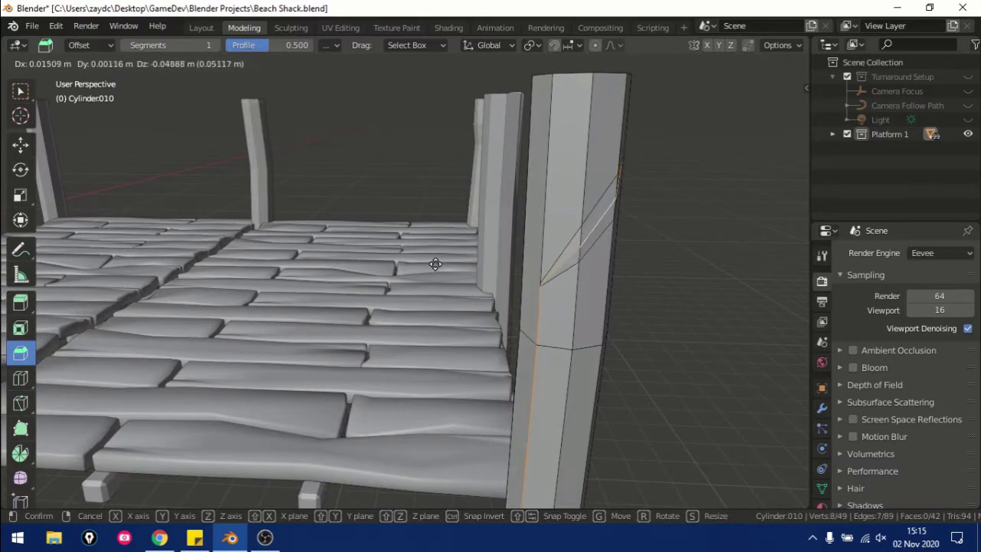
pyautogui.press('Escape')
pyautogui.press('Tab')
# Step: Select post Cylinder.009 and check its mesh in Edit Mode
pyautogui.scroll(-4, 613, 252)
pyautogui.moveTo(613, 253); pyautogui.dragTo(476, 291, button='middle')
pyautogui.click(477, 292)
pyautogui.press('Tab')
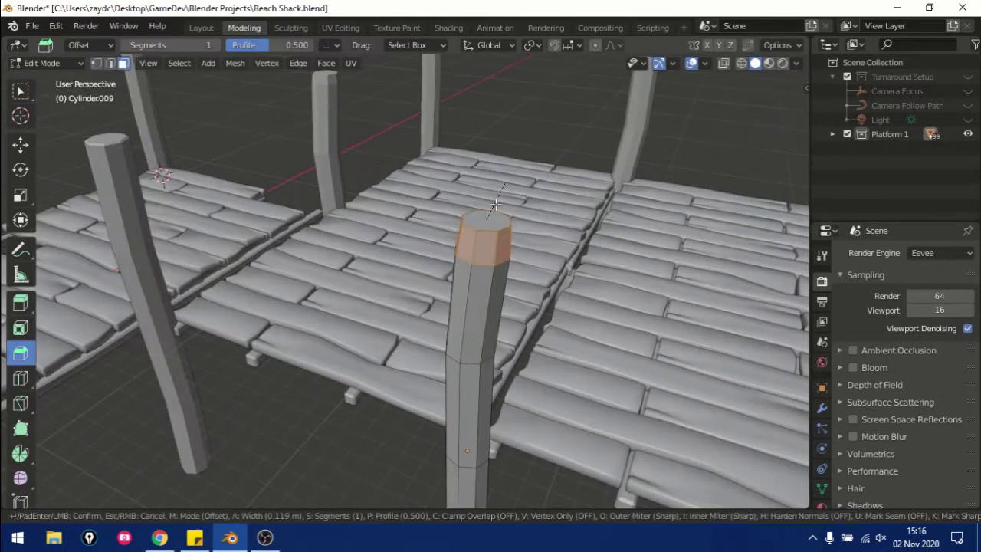
pyautogui.press('Tab')
pyautogui.scroll(-4, 496, 190)
# Step: Bevel the top edge of post Cylinder.001 with Ctrl+B
pyautogui.moveTo(496, 189); pyautogui.dragTo(336, 279, button='middle')
pyautogui.click(294, 230)
pyautogui.press('Tab')
pyautogui.hotkey('ctrl', 'b')
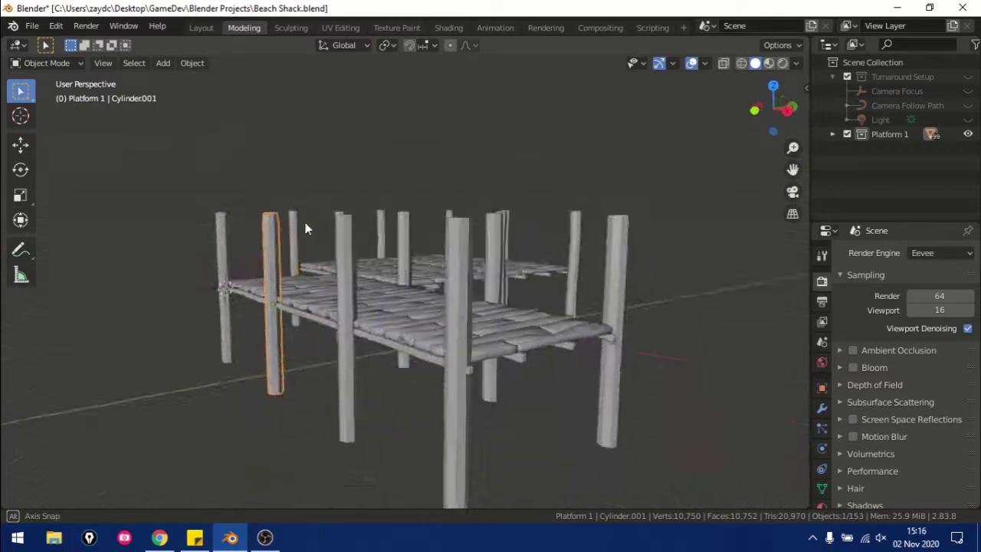
pyautogui.scroll(-3, 366, 326)
pyautogui.scroll(3, 365, 325)
pyautogui.moveTo(365, 326)
pyautogui.mouseDown(button='middle')
pyautogui.moveTo(485, 386)
pyautogui.moveTo(517, 447)
pyautogui.moveTo(397, 386)
pyautogui.moveTo(446, 363)
pyautogui.moveTo(418, 271)
pyautogui.moveTo(347, 216)
pyautogui.mouseUp(button='middle')
pyautogui.click(443, 379)
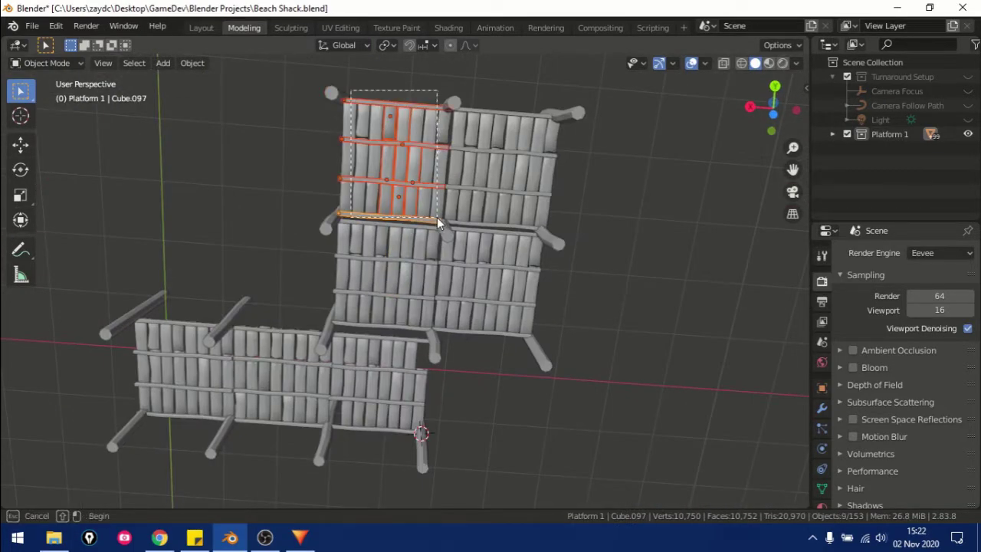
# Step: Duplicate the floor panel and top plank twice, sliding each copy along X
pyautogui.moveTo(437, 219); pyautogui.dragTo(438, 218)
pyautogui.moveTo(456, 103); pyautogui.dragTo(349, 100)
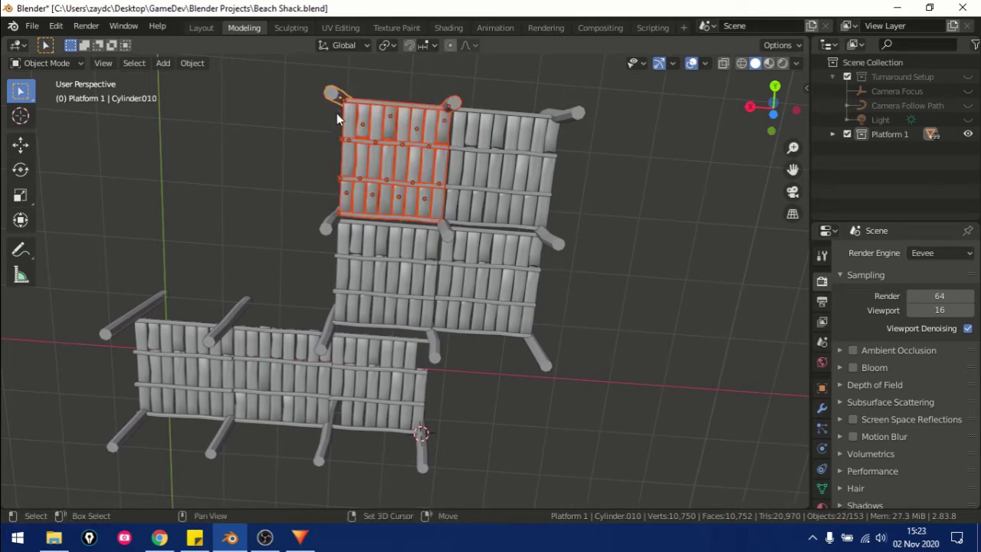
pyautogui.hotkey('shift', 'd')
pyautogui.moveTo(533, 82); pyautogui.dragTo(505, 296, button='middle')
pyautogui.press('g')
pyautogui.press('x')
pyautogui.click(443, 263)
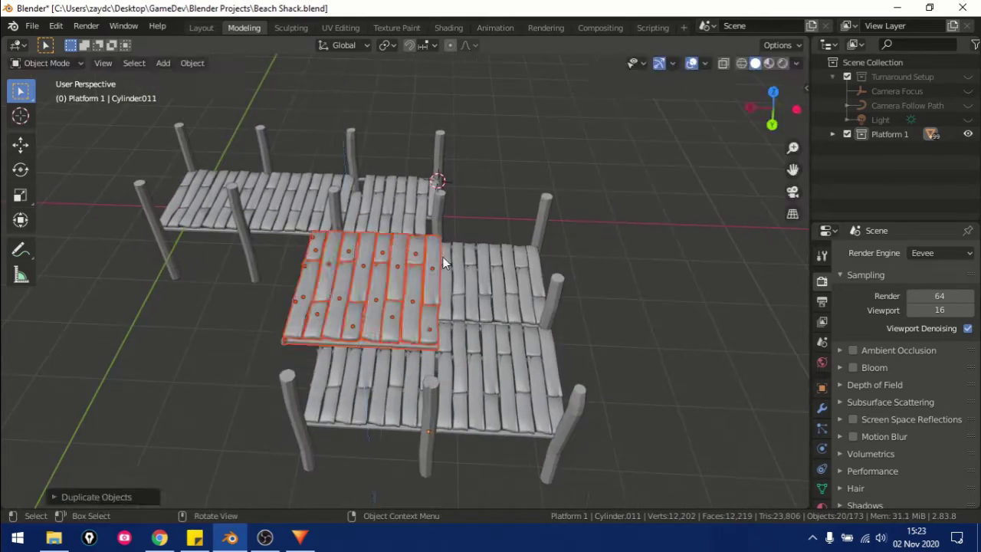
pyautogui.moveTo(443, 263); pyautogui.dragTo(456, 253, button='middle')
pyautogui.hotkey('shift', 'd')
pyautogui.press('x')
pyautogui.click(596, 247)
# Step: Raise plank Cube.118 and stack Z-lifted duplicates above it as the first stair steps
pyautogui.moveTo(596, 246)
pyautogui.mouseDown(button='middle')
pyautogui.moveTo(750, 277)
pyautogui.moveTo(154, 248)
pyautogui.moveTo(433, 264)
pyautogui.moveTo(351, 317)
pyautogui.mouseUp(button='middle')
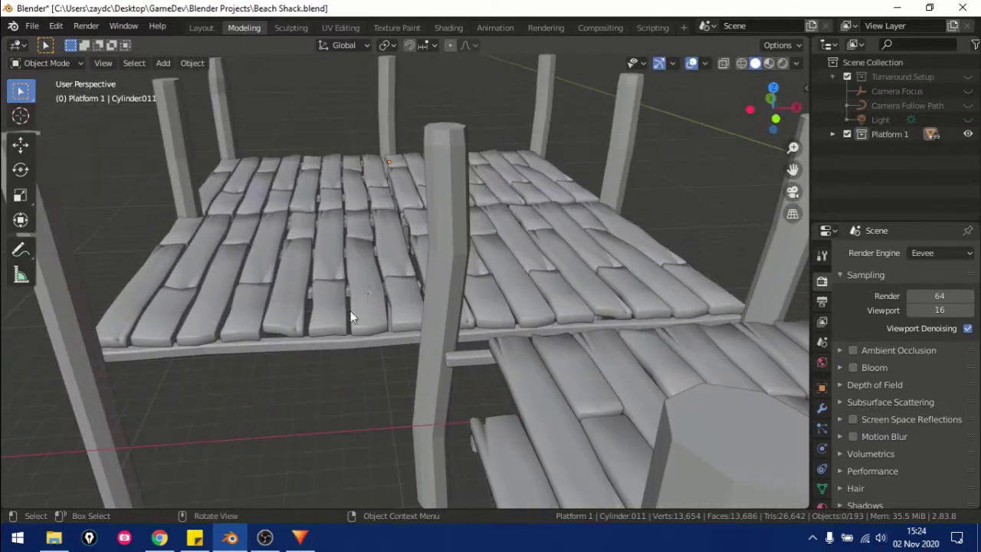
pyautogui.click(361, 216)
pyautogui.press('KP_1')
pyautogui.click(328, 257)
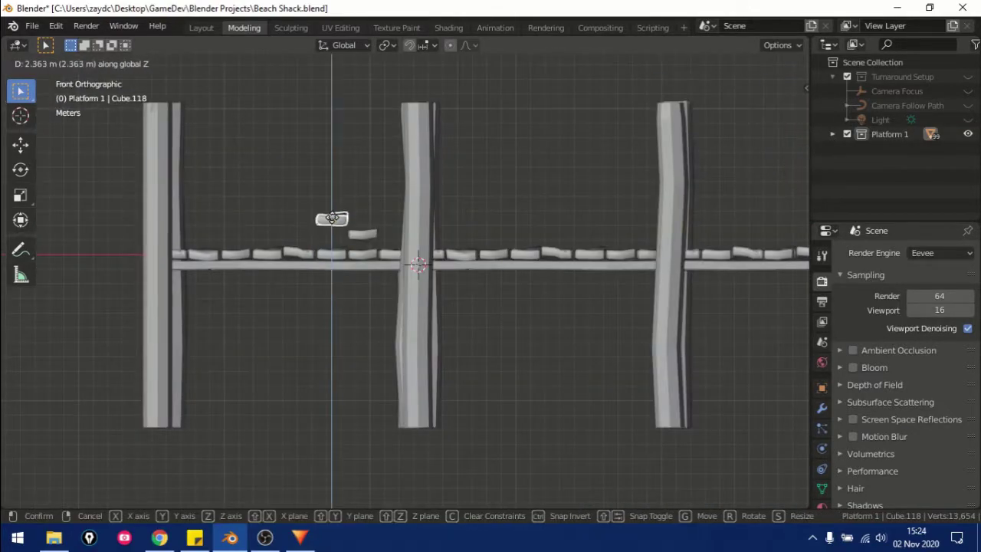
pyautogui.click(338, 220)
pyautogui.moveTo(337, 219); pyautogui.dragTo(295, 255, button='middle')
pyautogui.press('KP_1')
pyautogui.hotkey('shift', 'd')
pyautogui.press('z')
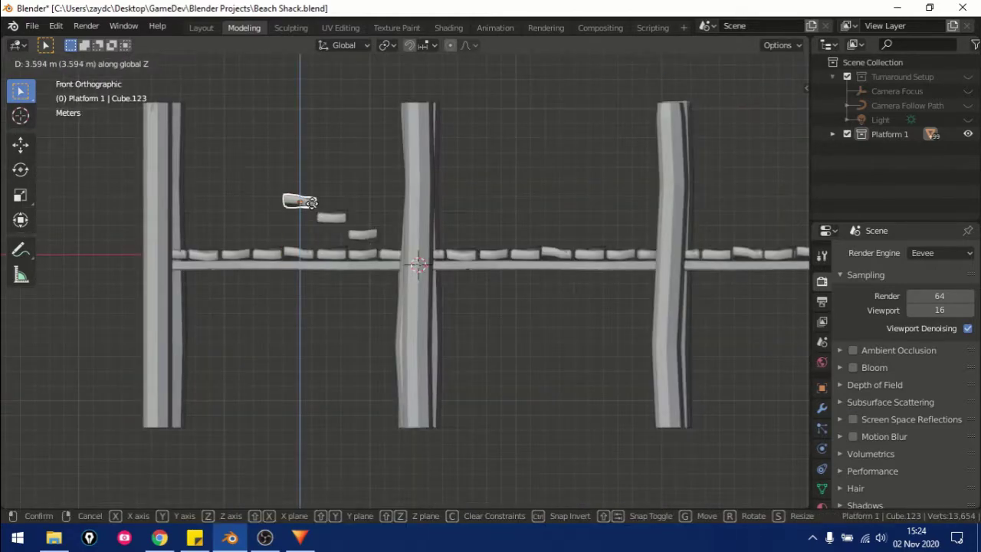
pyautogui.click(310, 198)
pyautogui.moveTo(310, 198); pyautogui.dragTo(261, 271, button='middle')
pyautogui.press('KP_1')
pyautogui.hotkey('shift', 'd')
pyautogui.press('z')
pyautogui.click(268, 225)
# Step: Add two more plank copies lifted along Z to continue the staircase
pyautogui.moveTo(268, 225); pyautogui.dragTo(250, 371, button='middle')
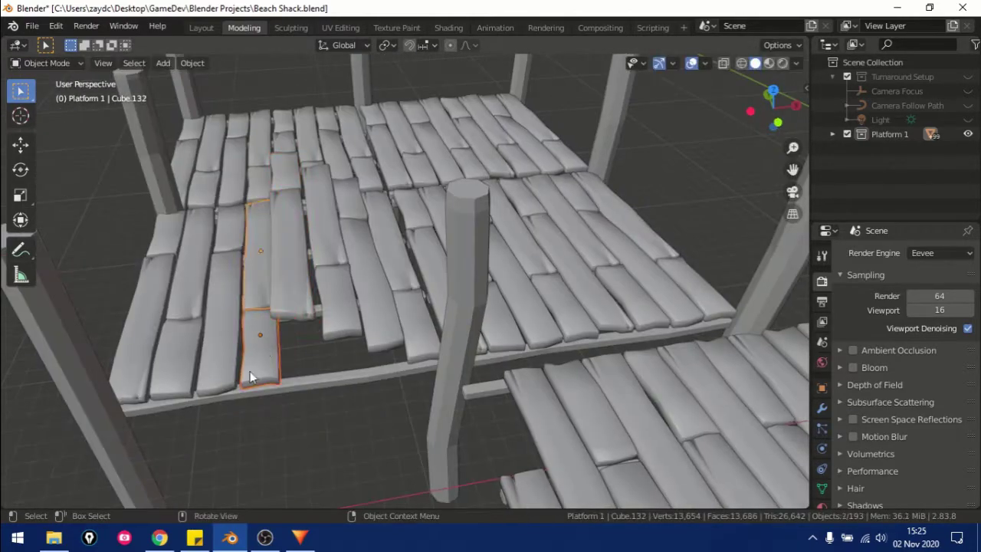
pyautogui.press('KP_1')
pyautogui.hotkey('shift', 'd')
pyautogui.press('z')
pyautogui.click(262, 241)
pyautogui.moveTo(262, 241); pyautogui.dragTo(234, 334, button='middle')
pyautogui.press('KP_1')
pyautogui.scroll(-2, 264, 279)
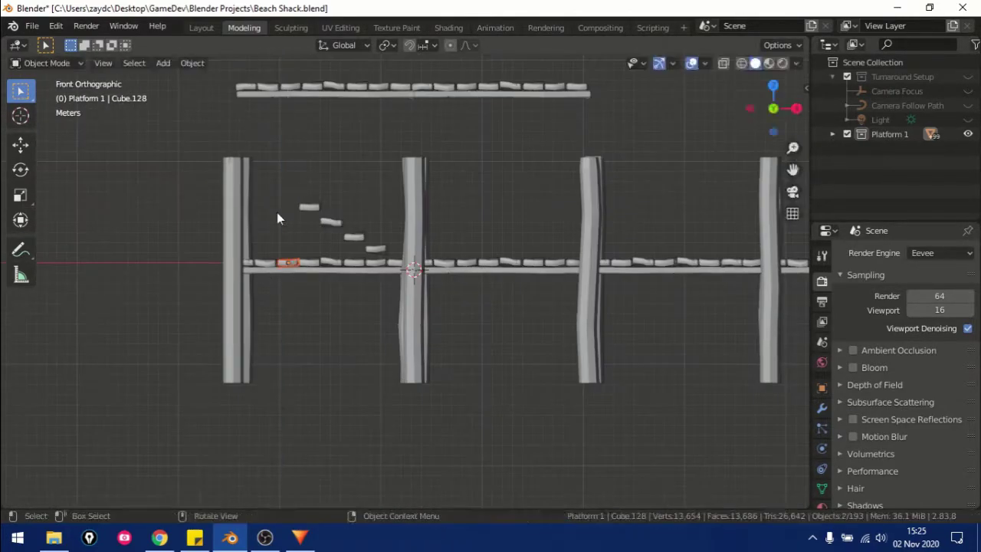
pyautogui.hotkey('shift', 'd')
pyautogui.press('z')
pyautogui.click(282, 147)
# Step: Reposition plank Cube.126 and add one more Z-raised copy as the top step
pyautogui.moveTo(282, 147)
pyautogui.mouseDown(button='middle')
pyautogui.moveTo(344, 334)
pyautogui.moveTo(237, 304)
pyautogui.mouseUp(button='middle')
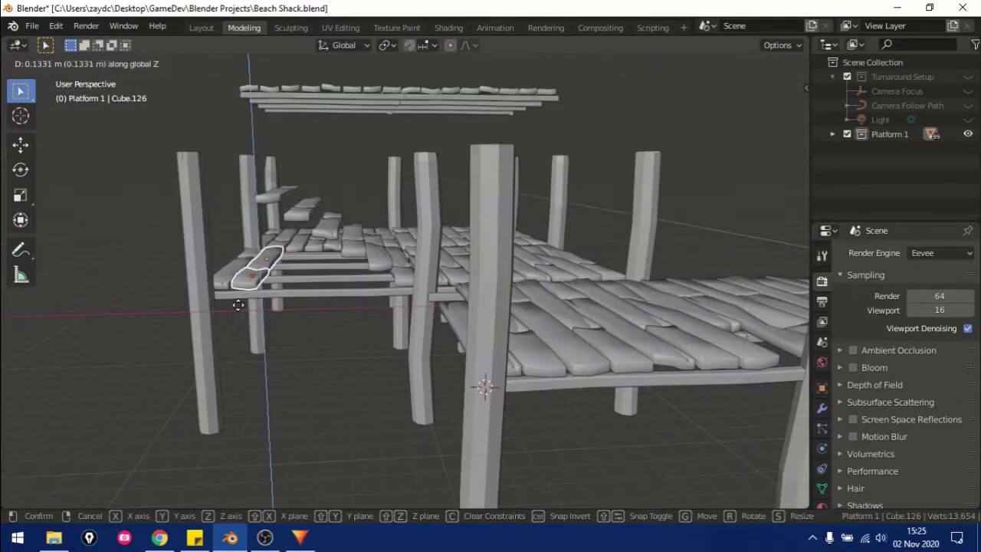
pyautogui.click(237, 304)
pyautogui.press('KP_1')
pyautogui.click(257, 216)
pyautogui.moveTo(257, 217); pyautogui.dragTo(331, 359, button='middle')
pyautogui.press('KP_1')
pyautogui.hotkey('shift', 'd')
pyautogui.press('z')
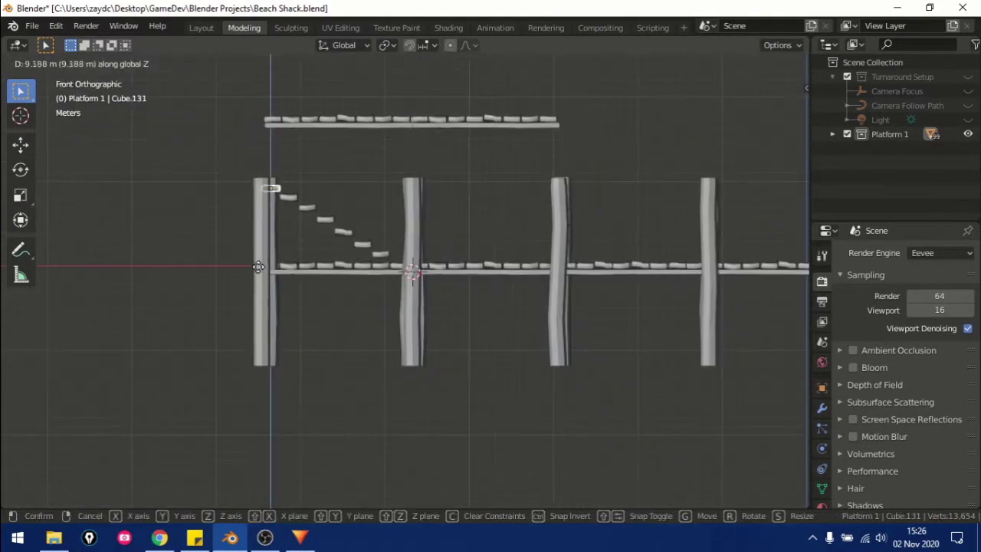
pyautogui.click(260, 270)
# Step: Lower the upper platform along Z onto the posts, then duplicate the plank section
pyautogui.moveTo(260, 270)
pyautogui.mouseDown(button='middle')
pyautogui.moveTo(176, 378)
pyautogui.moveTo(446, 317)
pyautogui.moveTo(697, 230)
pyautogui.mouseUp(button='middle')
pyautogui.press('KP_1')
pyautogui.press('g')
pyautogui.press('z')
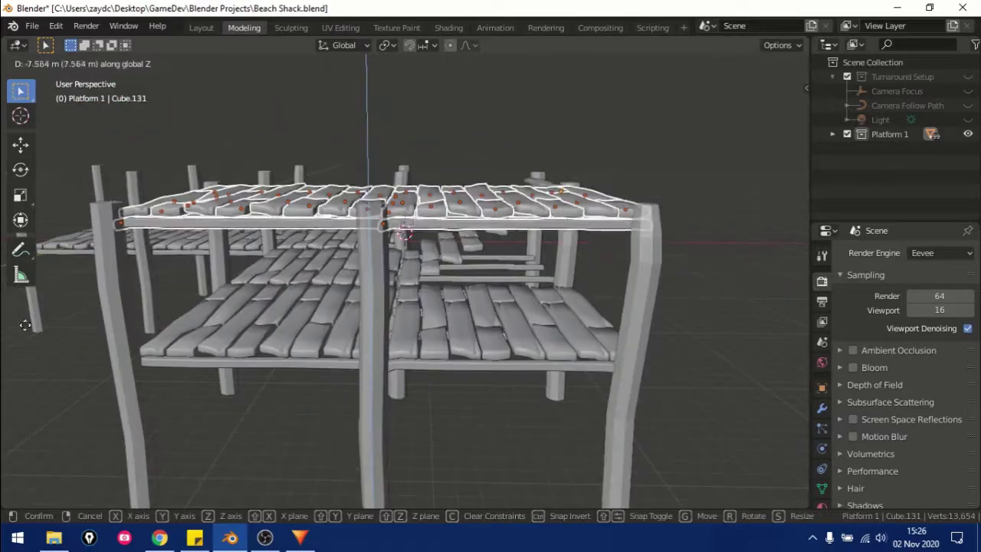
pyautogui.click(307, 322)
pyautogui.moveTo(306, 322)
pyautogui.mouseDown(button='middle')
pyautogui.moveTo(201, 303)
pyautogui.moveTo(533, 279)
pyautogui.moveTo(472, 263)
pyautogui.moveTo(444, 231)
pyautogui.moveTo(354, 309)
pyautogui.mouseUp(button='middle')
pyautogui.moveTo(574, 299); pyautogui.dragTo(366, 310, button='middle')
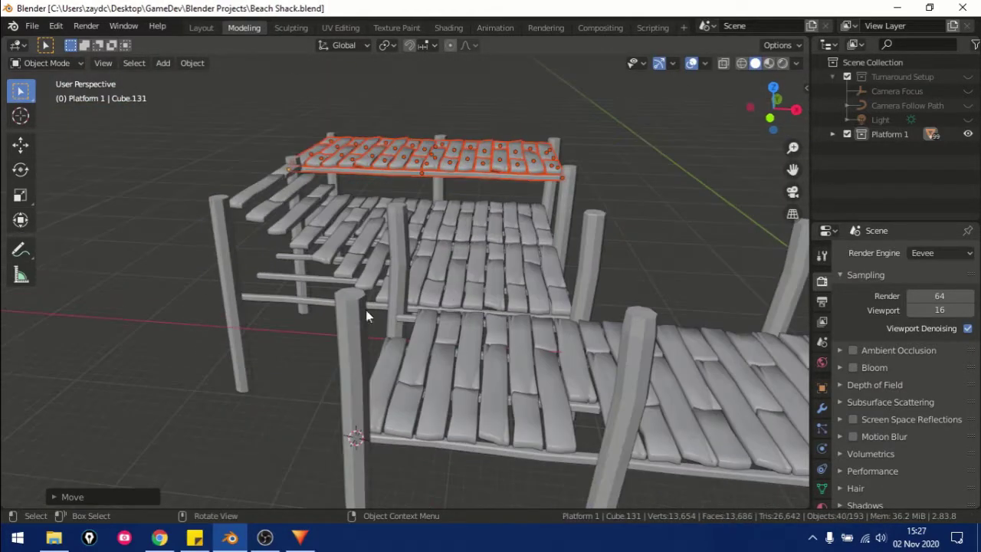
pyautogui.hotkey('shift', 'd')
# Step: Slide the duplicated plank section along Y to extend the deck's front
pyautogui.press('y')
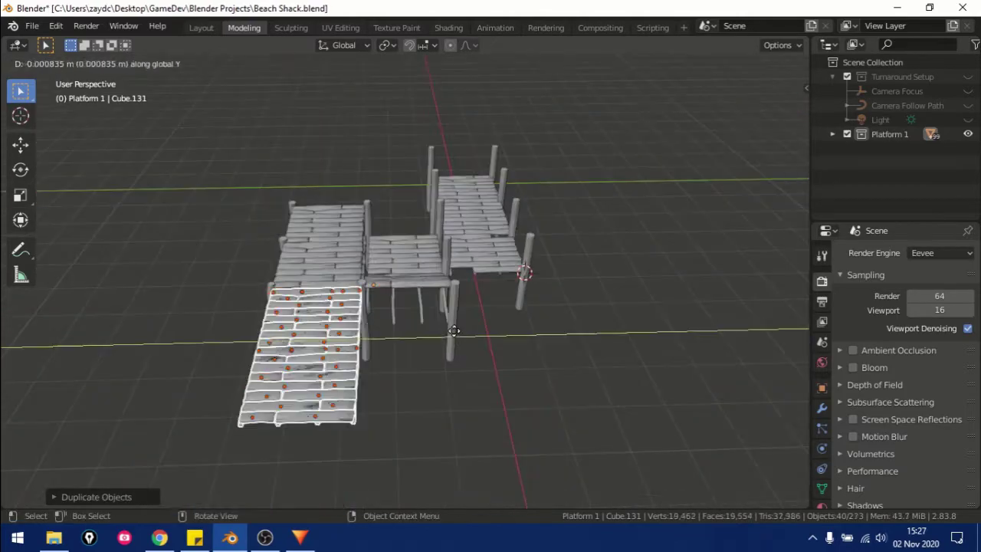
pyautogui.click(556, 335)
pyautogui.moveTo(556, 335)
pyautogui.mouseDown(button='middle')
pyautogui.moveTo(348, 357)
pyautogui.moveTo(596, 344)
pyautogui.moveTo(619, 329)
pyautogui.moveTo(635, 365)
pyautogui.moveTo(536, 383)
pyautogui.moveTo(621, 418)
pyautogui.moveTo(477, 328)
pyautogui.moveTo(521, 377)
pyautogui.mouseUp(button='middle')
# Step: Copy the two corner posts along X to the far end of the platforms
pyautogui.click(477, 328)
pyautogui.hotkey('shift', 'd')
pyautogui.press('x')
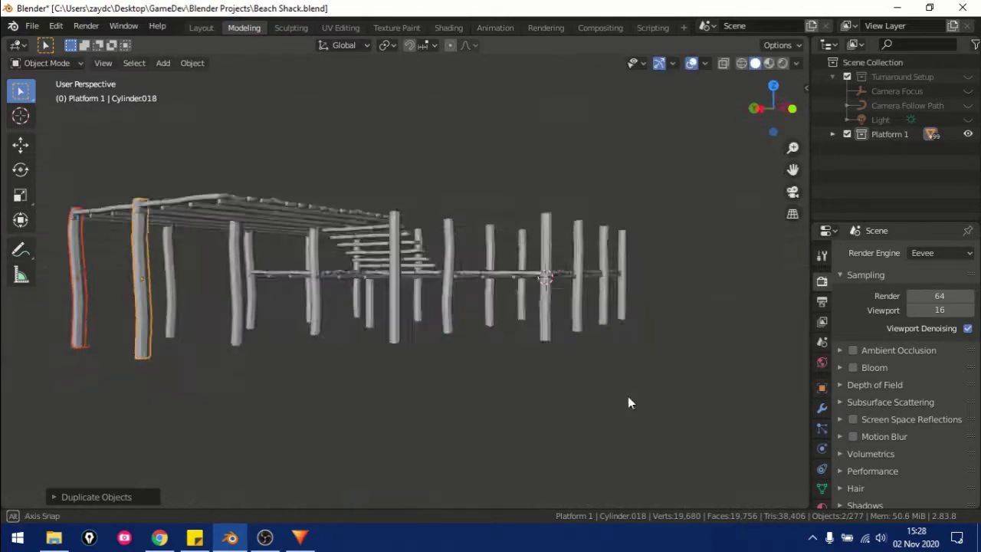
pyautogui.click(450, 294)
pyautogui.moveTo(450, 294); pyautogui.dragTo(285, 367, button='middle')
pyautogui.press('x')
pyautogui.press('g')
pyautogui.press('x')
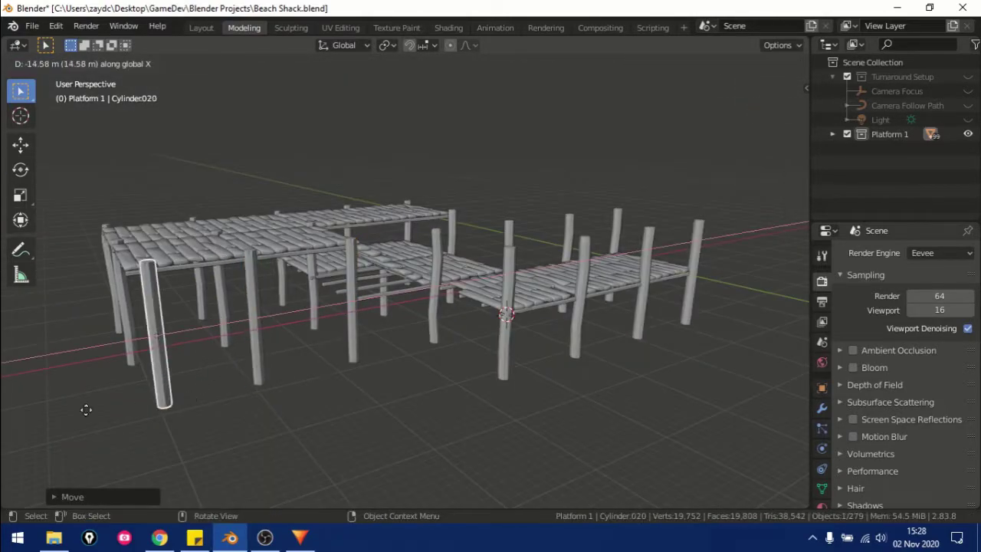
pyautogui.click(86, 410)
# Step: Delete a group of floor planks from the lower deck section
pyautogui.scroll(-3, 195, 405)
pyautogui.scroll(8, 145, 344)
pyautogui.click(239, 318)
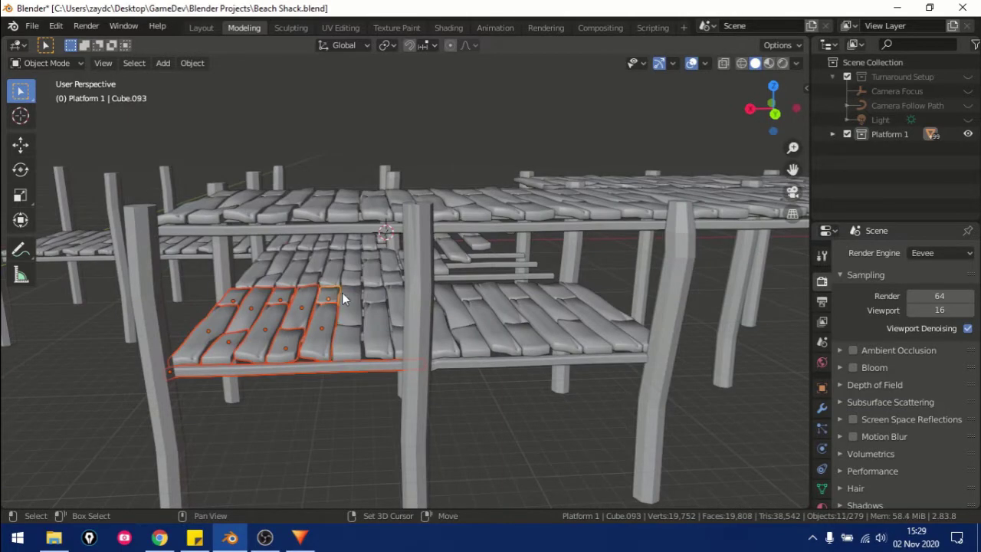
pyautogui.click(326, 329)
pyautogui.hotkey('alt', 'a')
pyautogui.moveTo(324, 325)
pyautogui.mouseDown(button='middle')
pyautogui.moveTo(534, 333)
pyautogui.moveTo(400, 302)
pyautogui.moveTo(405, 391)
pyautogui.moveTo(389, 364)
pyautogui.mouseUp(button='middle')
pyautogui.click(534, 333)
pyautogui.press('x')
pyautogui.click(508, 322)
# Step: Select the remaining short plank and reposition it
pyautogui.click(544, 318)
pyautogui.press('g')
pyautogui.click(537, 321)
# Step: Resize the short plank along X, then go into Edit Mode at its end
pyautogui.press('s')
pyautogui.press('x')
pyautogui.click(406, 396)
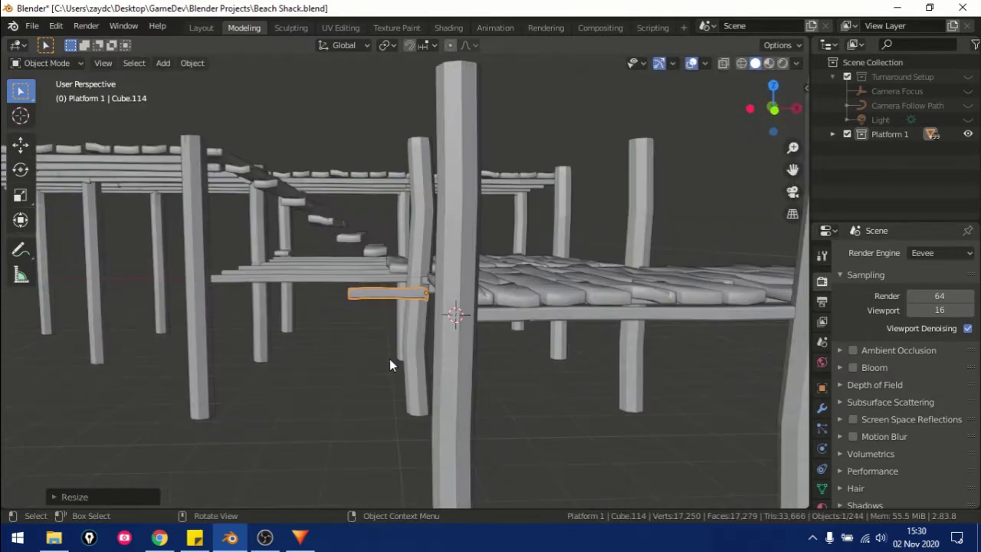
pyautogui.moveTo(378, 304)
pyautogui.mouseDown(button='middle')
pyautogui.moveTo(195, 332)
pyautogui.moveTo(244, 475)
pyautogui.moveTo(94, 76)
pyautogui.mouseUp(button='middle')
pyautogui.press('Tab')
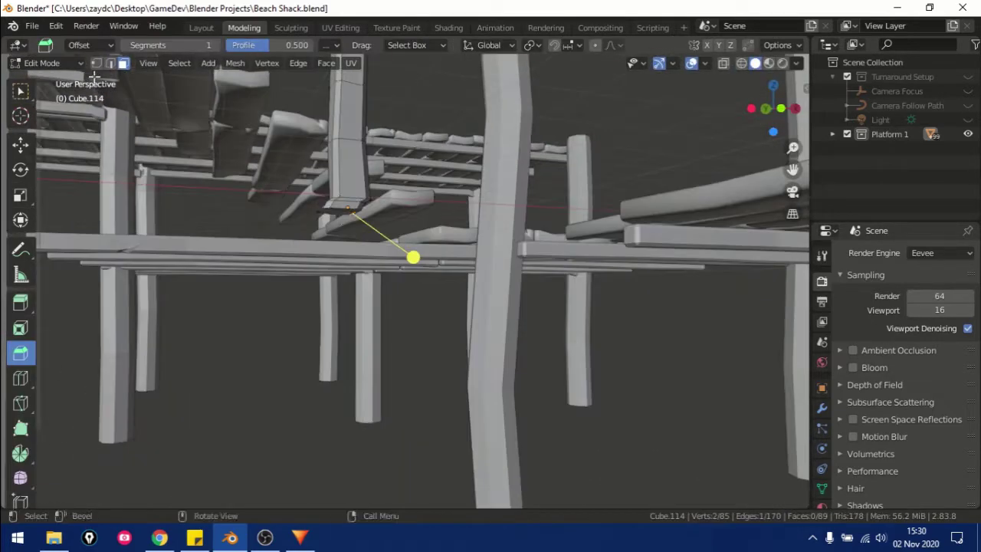
pyautogui.click(332, 212)
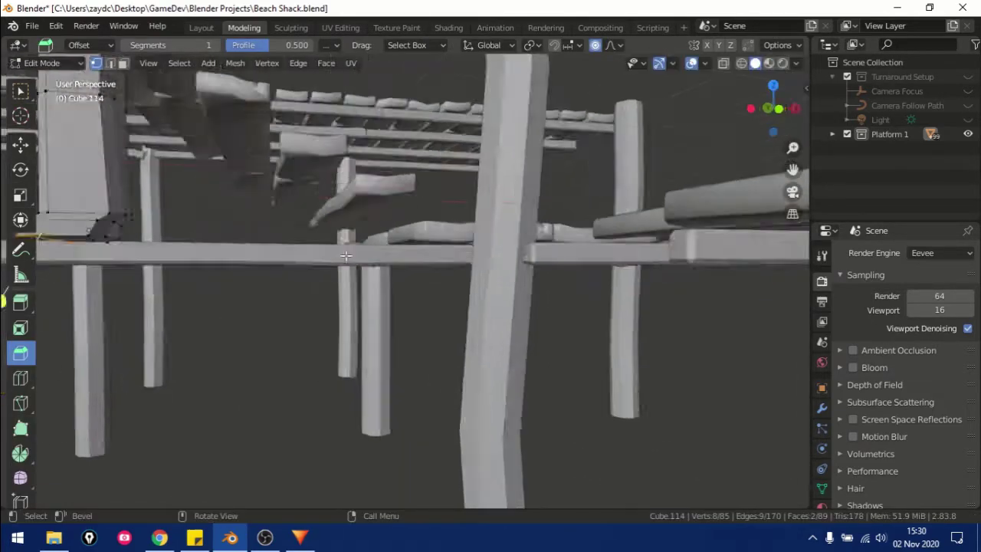
pyautogui.moveTo(332, 212); pyautogui.dragTo(407, 112, button='middle')
pyautogui.scroll(5, 398, 311)
# Step: Select the plank's end faces and move them to reshape the plank into a post
pyautogui.moveTo(310, 222); pyautogui.dragTo(452, 345)
pyautogui.moveTo(452, 345); pyautogui.dragTo(372, 383, button='middle')
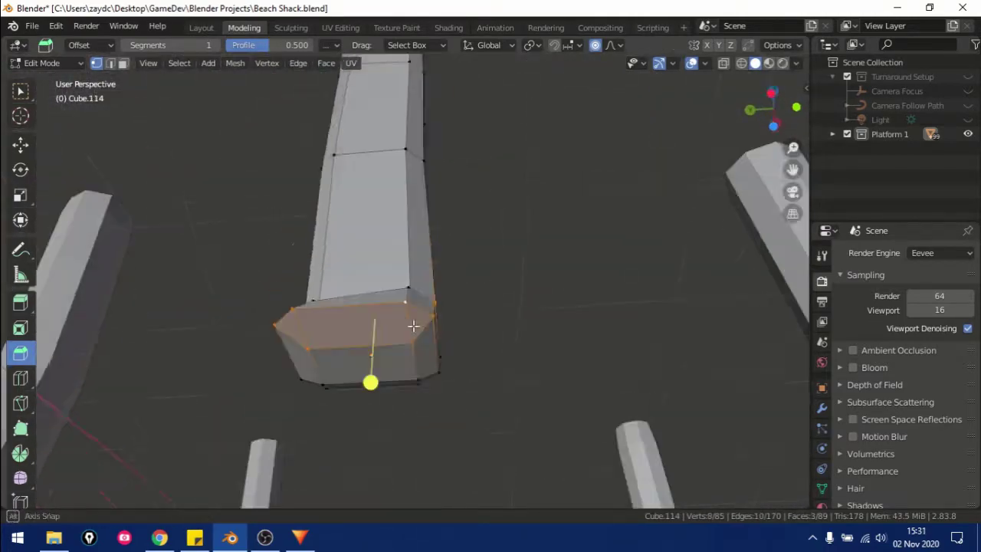
pyautogui.press('g')
pyautogui.click(412, 381)
pyautogui.press('x')
pyautogui.click(417, 382)
pyautogui.press('s')
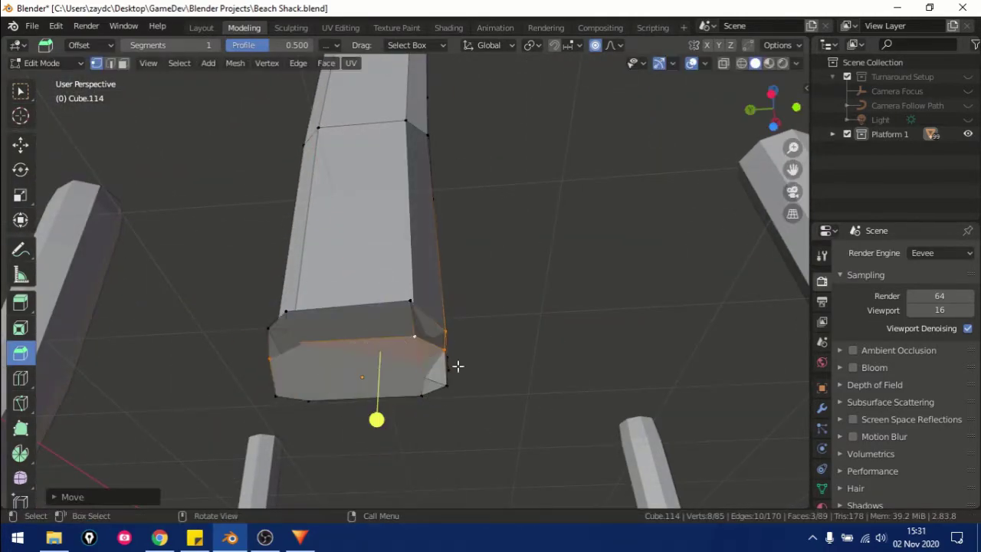
pyautogui.press('Escape')
pyautogui.press('Tab')
# Step: Move the post vertically so it stands against the rail
pyautogui.scroll(-5, 413, 357)
pyautogui.scroll(3, 413, 357)
pyautogui.press('g')
pyautogui.press('y')
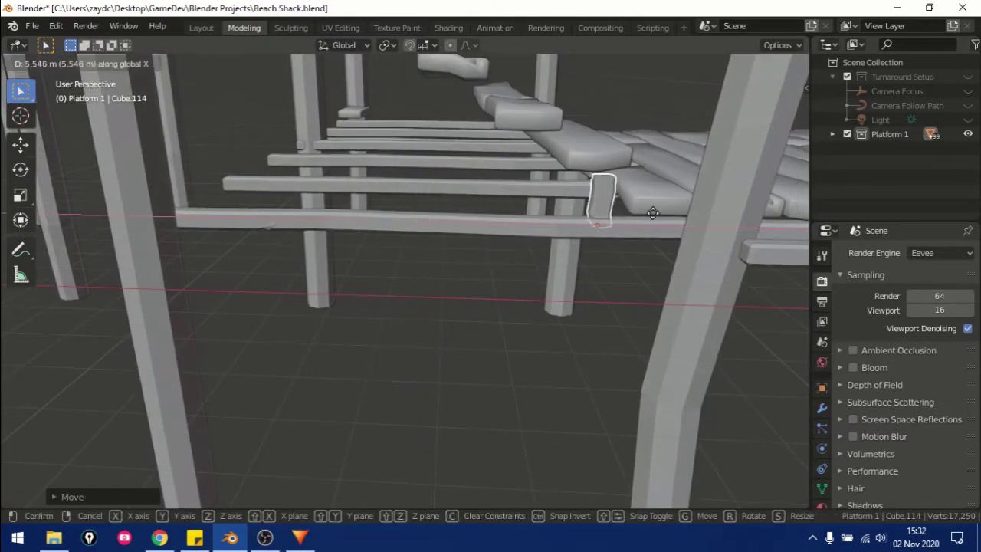
pyautogui.press('Escape')
pyautogui.moveTo(652, 213); pyautogui.dragTo(596, 345, button='middle')
pyautogui.press('g')
pyautogui.press('z')
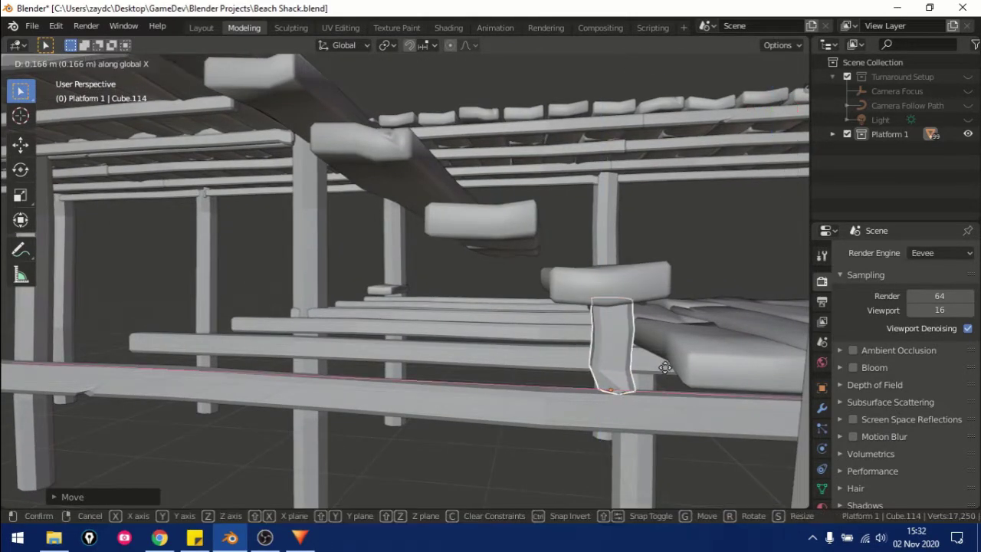
pyautogui.click(666, 368)
# Step: Duplicate the post and place the copies along the staircase
pyautogui.moveTo(483, 427)
pyautogui.mouseDown(button='middle')
pyautogui.moveTo(434, 412)
pyautogui.moveTo(495, 413)
pyautogui.mouseUp(button='middle')
pyautogui.scroll(3, 434, 413)
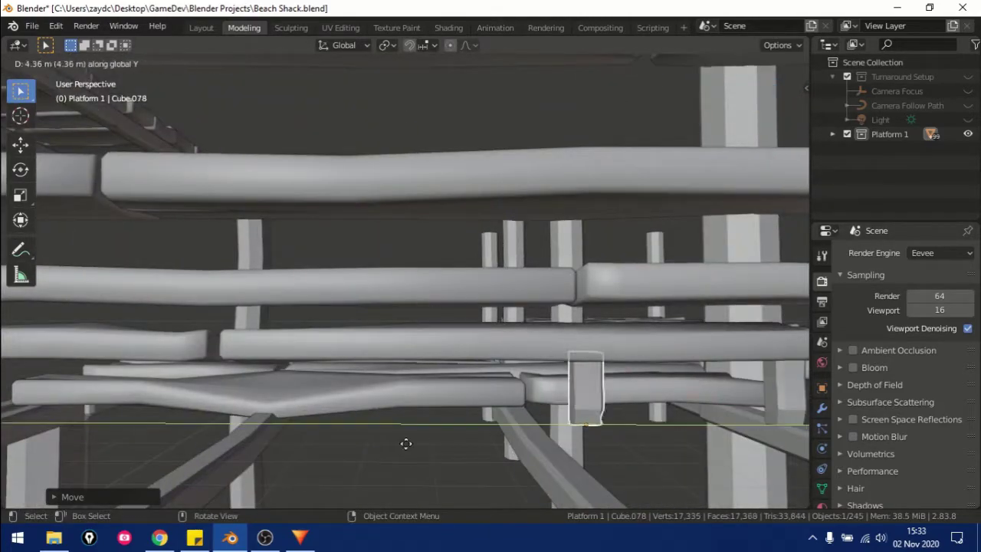
pyautogui.click(346, 459)
pyautogui.moveTo(347, 458)
pyautogui.mouseDown(button='middle')
pyautogui.moveTo(177, 488)
pyautogui.moveTo(624, 455)
pyautogui.moveTo(536, 292)
pyautogui.moveTo(461, 379)
pyautogui.moveTo(397, 341)
pyautogui.moveTo(329, 324)
pyautogui.moveTo(288, 347)
pyautogui.moveTo(601, 325)
pyautogui.mouseUp(button='middle')
pyautogui.hotkey('shift', 'd')
pyautogui.click(177, 488)
pyautogui.hotkey('ctrl', 'z')
pyautogui.click(475, 323)
# Step: In front view, select the step posts and duplicate them
pyautogui.press('KP_1')
pyautogui.press('s')
pyautogui.press('z')
pyautogui.press('Escape')
pyautogui.press('KP_1')
pyautogui.hotkey('shift', 'd')
pyautogui.click(402, 399)
pyautogui.moveTo(402, 399)
pyautogui.mouseDown(button='middle')
pyautogui.moveTo(287, 411)
pyautogui.moveTo(427, 424)
pyautogui.moveTo(615, 360)
pyautogui.mouseUp(button='middle')
# Step: Shorten the step posts' heights and undo the extra copies
pyautogui.press('KP_1')
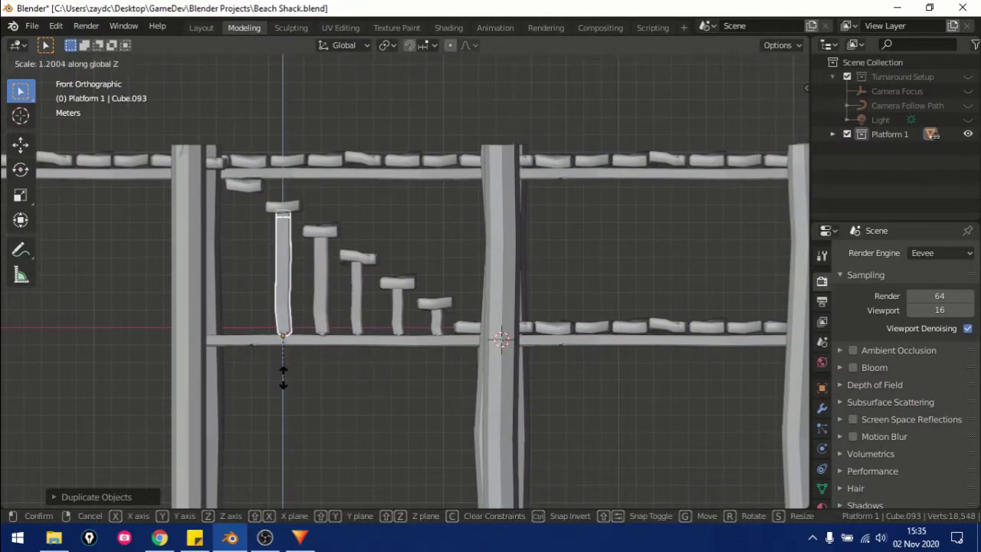
pyautogui.click(246, 379)
pyautogui.moveTo(246, 379)
pyautogui.mouseDown(button='middle')
pyautogui.moveTo(527, 419)
pyautogui.moveTo(543, 412)
pyautogui.moveTo(244, 412)
pyautogui.moveTo(536, 425)
pyautogui.moveTo(443, 438)
pyautogui.mouseUp(button='middle')
pyautogui.hotkey('ctrl', 'z')
pyautogui.press('KP_1')
pyautogui.click(289, 414)
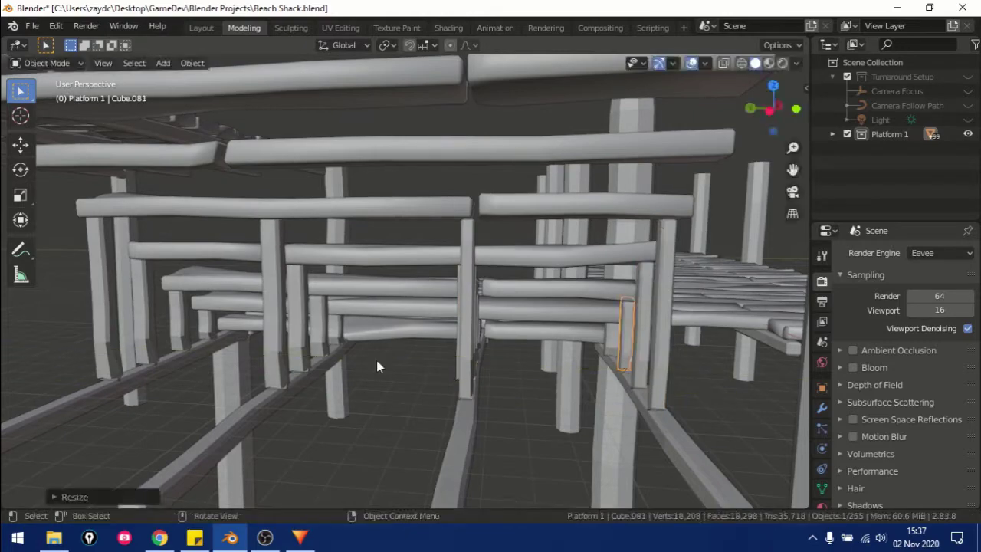
pyautogui.click(100, 318)
pyautogui.moveTo(100, 318)
pyautogui.mouseDown(button='middle')
pyautogui.moveTo(269, 403)
pyautogui.moveTo(453, 386)
pyautogui.moveTo(262, 415)
pyautogui.moveTo(159, 300)
pyautogui.mouseUp(button='middle')
# Step: Duplicate the step pieces along Y and rescale each copy's post height to descend
pyautogui.press('KP_1')
pyautogui.hotkey('shift', 'd')
pyautogui.press('y')
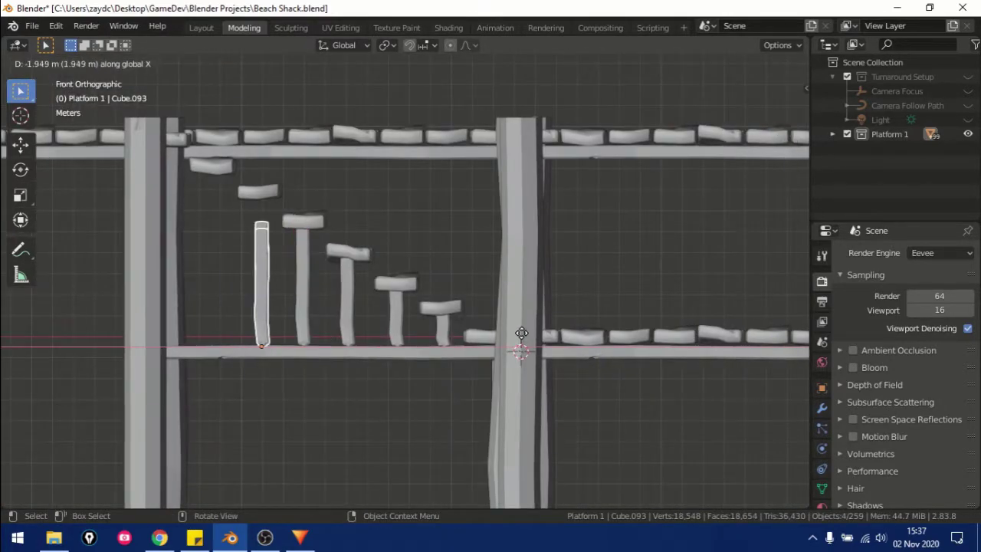
pyautogui.click(502, 366)
pyautogui.moveTo(502, 366)
pyautogui.mouseDown(button='middle')
pyautogui.moveTo(447, 432)
pyautogui.moveTo(480, 364)
pyautogui.mouseUp(button='middle')
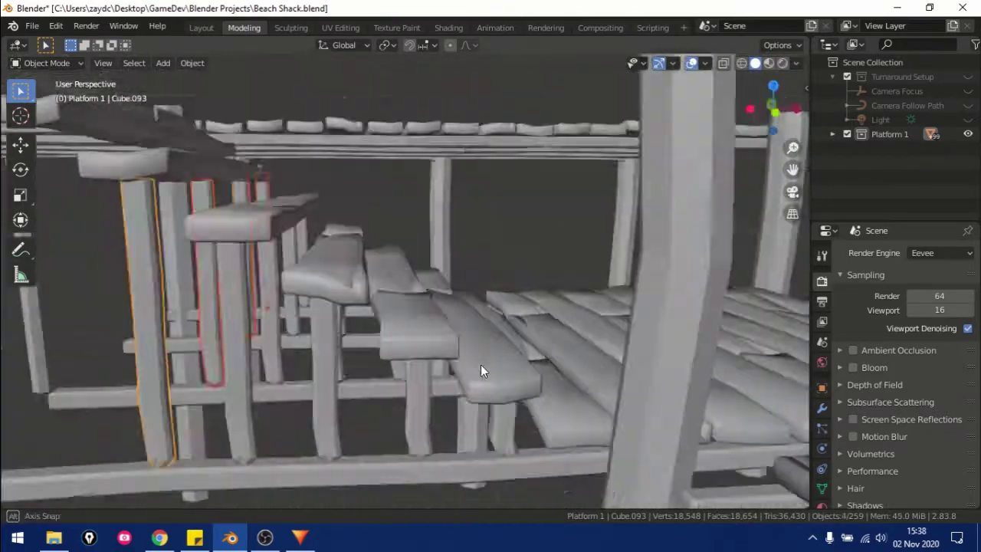
pyautogui.press('KP_1')
pyautogui.hotkey('shift', 'd')
pyautogui.press('x')
pyautogui.click(422, 476)
pyautogui.moveTo(423, 475)
pyautogui.mouseDown(button='middle')
pyautogui.moveTo(398, 456)
pyautogui.moveTo(445, 424)
pyautogui.moveTo(547, 472)
pyautogui.moveTo(257, 440)
pyautogui.moveTo(431, 350)
pyautogui.mouseUp(button='middle')
# Step: Set the last post's height, move a piece along Y, and place another duplicated support post
pyautogui.press('KP_1')
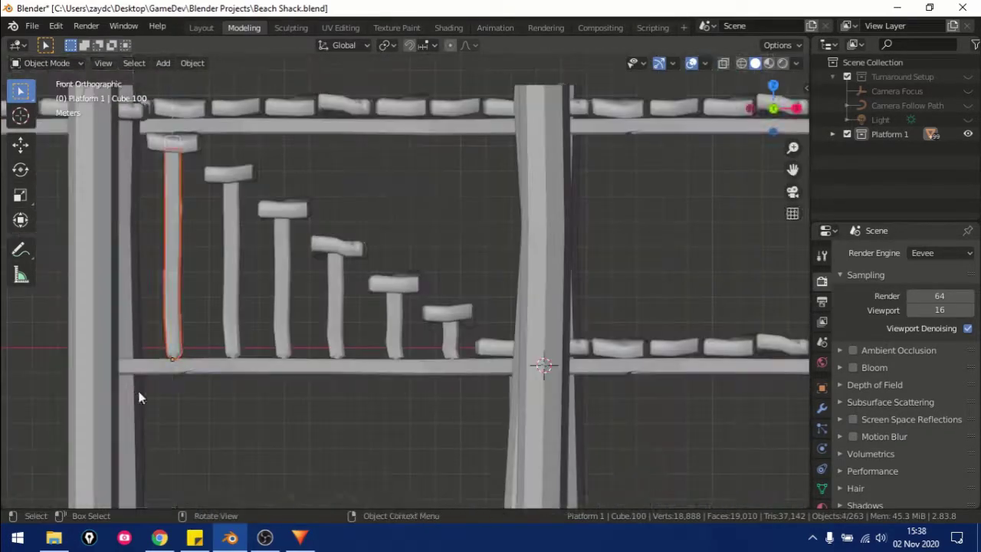
pyautogui.click(92, 393)
pyautogui.moveTo(92, 393)
pyautogui.mouseDown(button='middle')
pyautogui.moveTo(333, 407)
pyautogui.moveTo(270, 376)
pyautogui.mouseUp(button='middle')
pyautogui.moveTo(195, 369)
pyautogui.mouseDown(button='middle')
pyautogui.moveTo(513, 402)
pyautogui.moveTo(292, 310)
pyautogui.moveTo(224, 320)
pyautogui.mouseUp(button='middle')
pyautogui.press('g')
pyautogui.press('y')
pyautogui.click(503, 391)
pyautogui.click(270, 311)
pyautogui.press('KP_1')
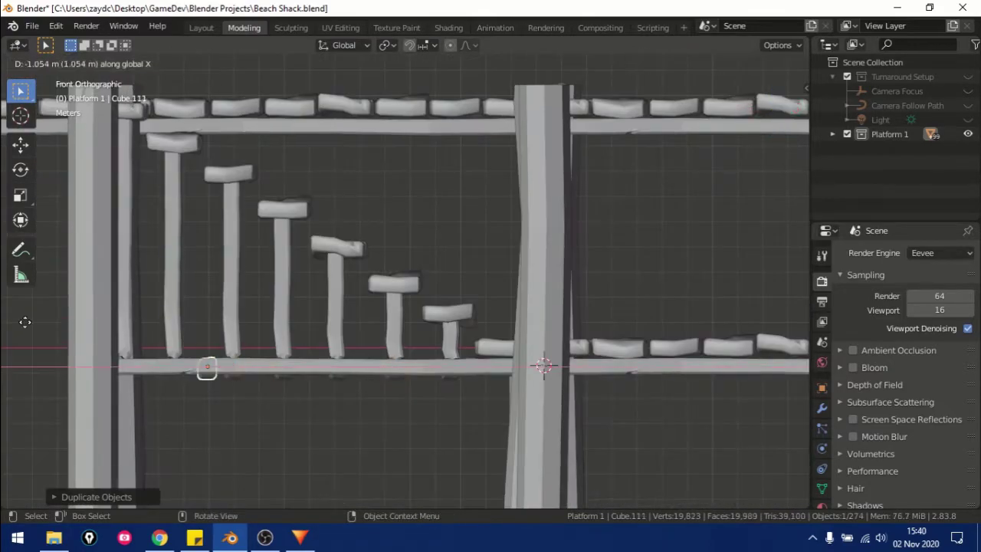
# Step: Duplicate the railing beam and place the copies at new heights along Z
pyautogui.moveTo(467, 390); pyautogui.dragTo(407, 380, button='middle')
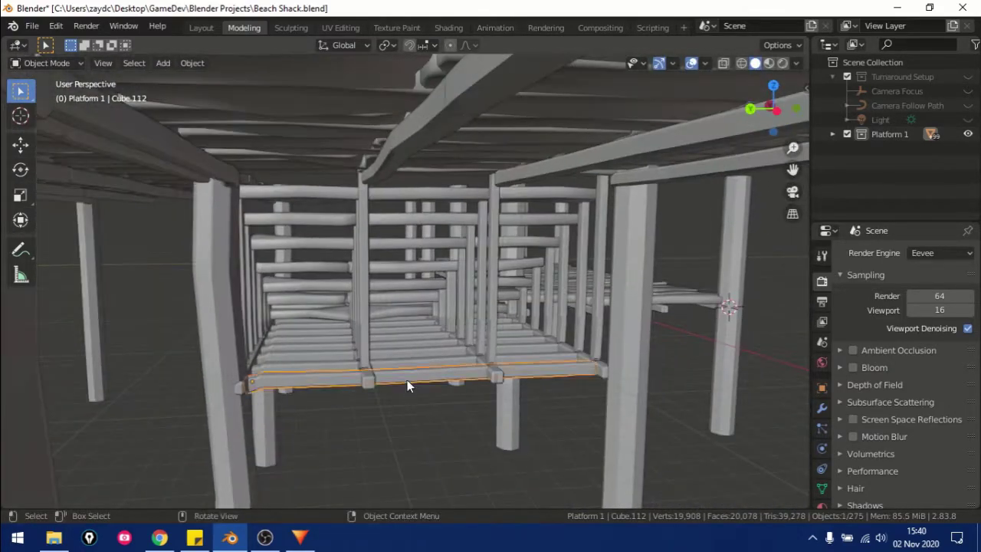
pyautogui.click(419, 269)
pyautogui.moveTo(419, 269); pyautogui.dragTo(266, 349, button='middle')
pyautogui.click(265, 350)
pyautogui.click(262, 289)
pyautogui.moveTo(262, 289); pyautogui.dragTo(285, 374, button='middle')
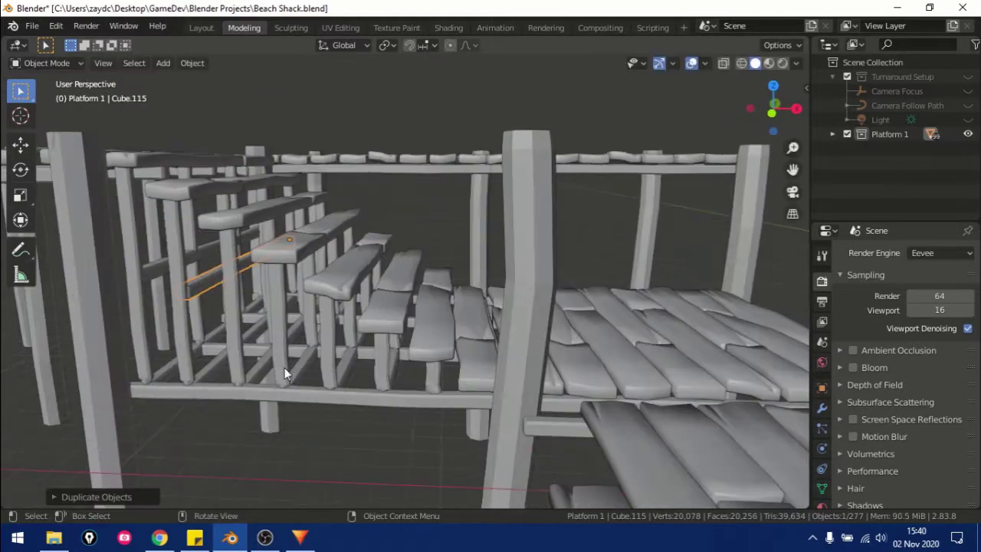
pyautogui.moveTo(266, 318); pyautogui.dragTo(329, 368, button='middle')
pyautogui.hotkey('shift', 'd')
pyautogui.press('z')
pyautogui.click(336, 370)
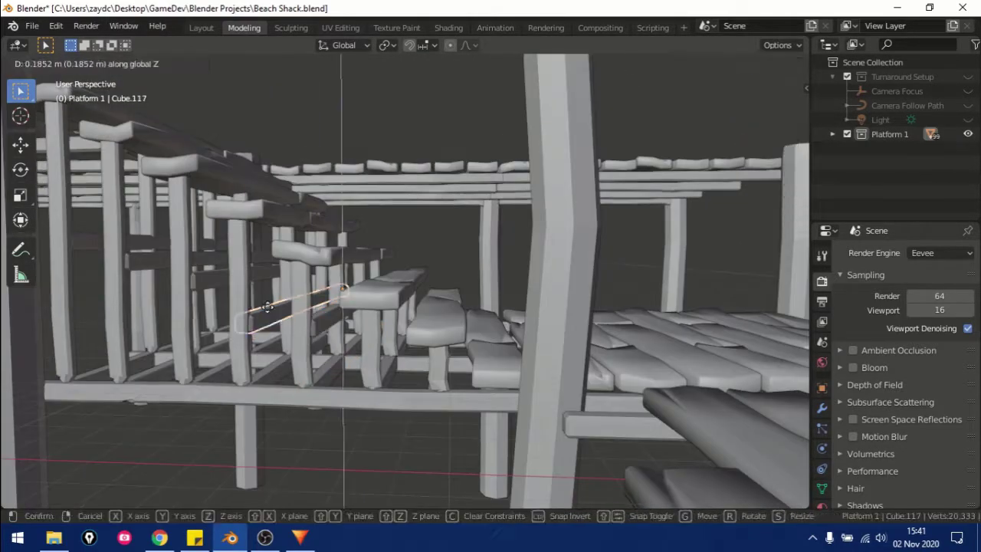
pyautogui.click(213, 261)
pyautogui.moveTo(213, 261)
pyautogui.mouseDown(button='middle')
pyautogui.moveTo(377, 363)
pyautogui.moveTo(281, 432)
pyautogui.moveTo(599, 423)
pyautogui.moveTo(551, 415)
pyautogui.moveTo(441, 432)
pyautogui.moveTo(380, 374)
pyautogui.moveTo(334, 378)
pyautogui.mouseUp(button='middle')
# Step: Copy a shortened rail beam and slide it along Y onto the railing
pyautogui.hotkey('shift', 'd')
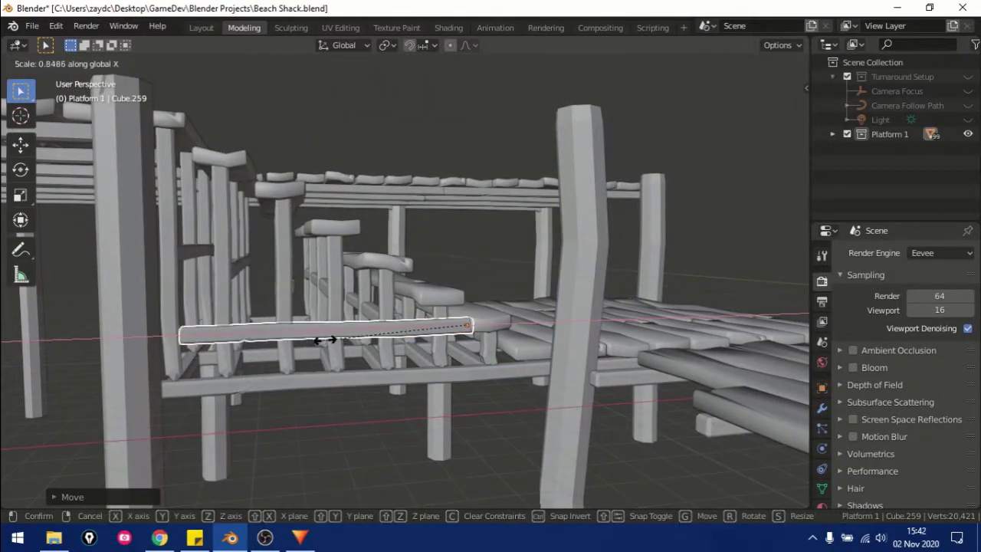
pyautogui.click(325, 340)
pyautogui.moveTo(325, 340)
pyautogui.mouseDown(button='middle')
pyautogui.moveTo(455, 384)
pyautogui.moveTo(465, 363)
pyautogui.mouseUp(button='middle')
pyautogui.hotkey('shift', 'd')
pyautogui.click(332, 379)
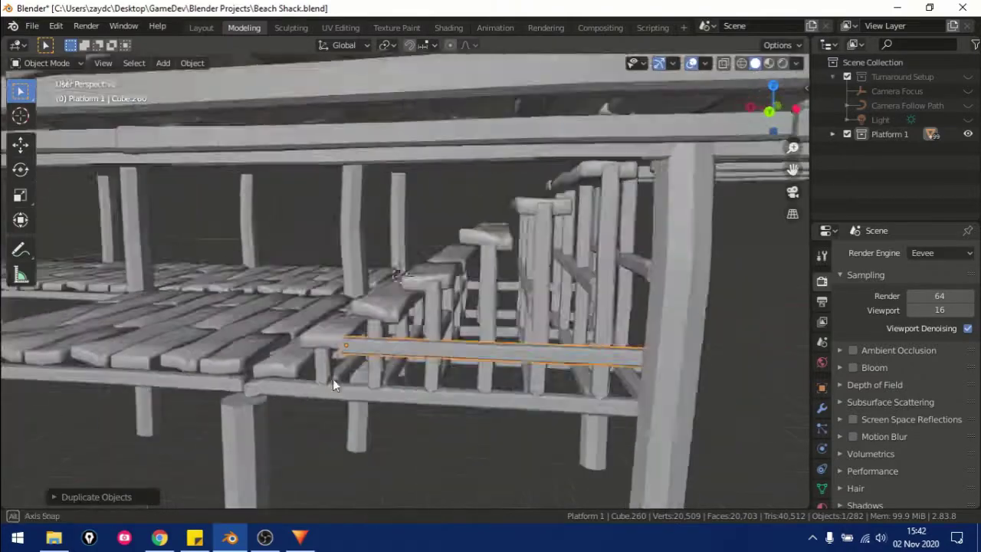
pyautogui.moveTo(333, 379)
pyautogui.mouseDown(button='middle')
pyautogui.moveTo(510, 335)
pyautogui.moveTo(456, 370)
pyautogui.moveTo(449, 418)
pyautogui.moveTo(329, 307)
pyautogui.mouseUp(button='middle')
pyautogui.press('g')
pyautogui.press('y')
pyautogui.click(511, 335)
# Step: Add more rail beam copies along Z and Y, then delete the extra beams
pyautogui.hotkey('shift', 'd')
pyautogui.press('z')
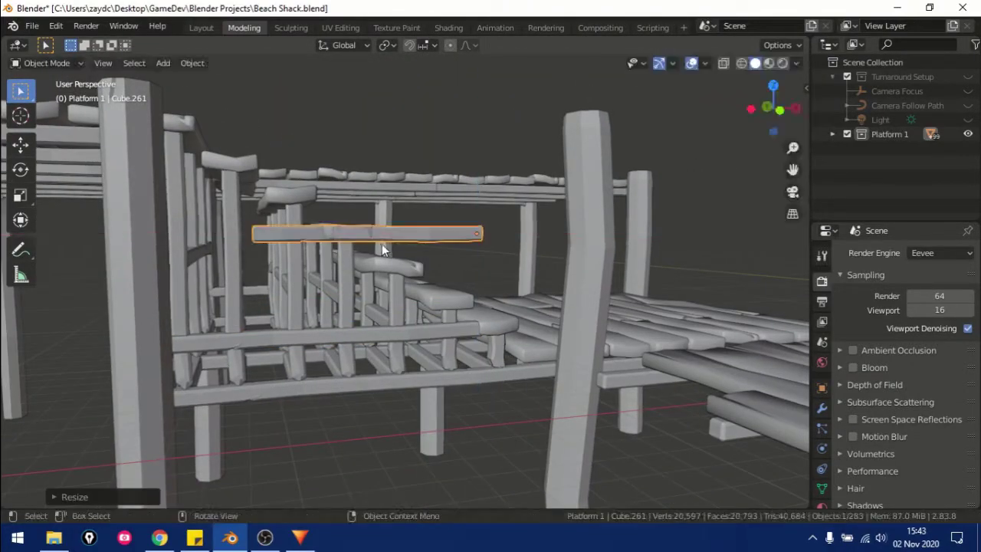
pyautogui.click(261, 255)
pyautogui.moveTo(262, 255); pyautogui.dragTo(396, 272, button='middle')
pyautogui.hotkey('shift', 'd')
pyautogui.press('y')
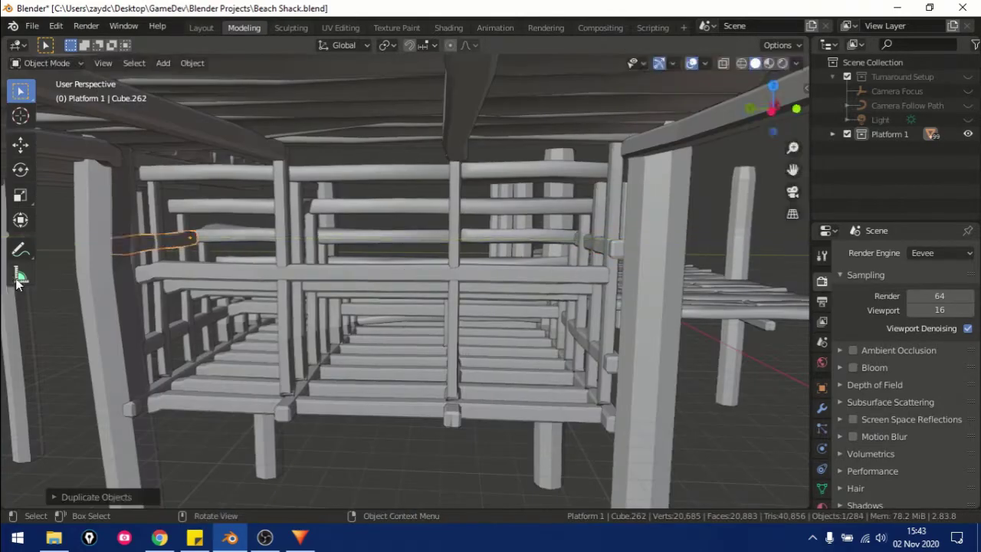
pyautogui.press('g')
pyautogui.click(602, 328)
pyautogui.moveTo(601, 328)
pyautogui.mouseDown(button='middle')
pyautogui.moveTo(342, 348)
pyautogui.moveTo(342, 357)
pyautogui.moveTo(610, 385)
pyautogui.moveTo(275, 379)
pyautogui.moveTo(253, 416)
pyautogui.moveTo(600, 330)
pyautogui.mouseUp(button='middle')
pyautogui.press('Delete')
# Step: Duplicate a deck plank and raise the copy along Z above the deck
pyautogui.click(409, 372)
pyautogui.press('Escape')
pyautogui.press('g')
pyautogui.press('z')
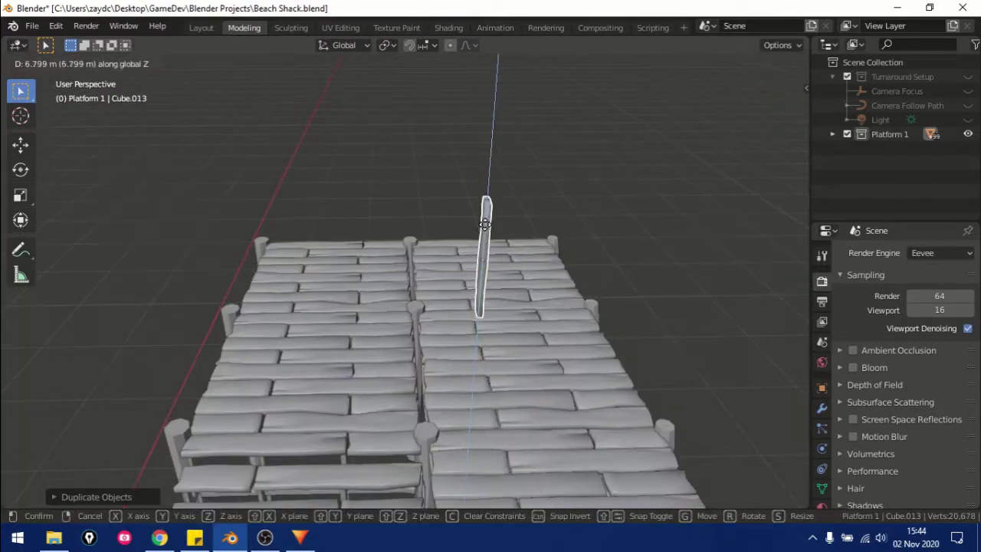
pyautogui.click(537, 429)
pyautogui.moveTo(536, 429)
pyautogui.mouseDown(button='middle')
pyautogui.moveTo(555, 475)
pyautogui.moveTo(657, 376)
pyautogui.mouseUp(button='middle')
pyautogui.click(657, 376)
# Step: Stand the plank upright and bend its geometry slightly in Edit Mode
pyautogui.press('Return')
pyautogui.press('KP_1')
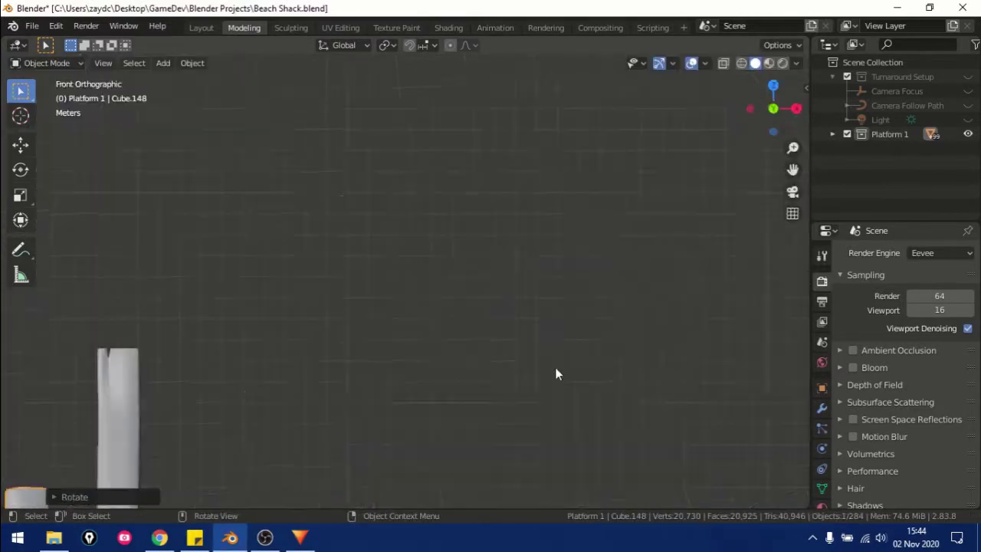
pyautogui.press('KP_Decimal')
pyautogui.press('Tab')
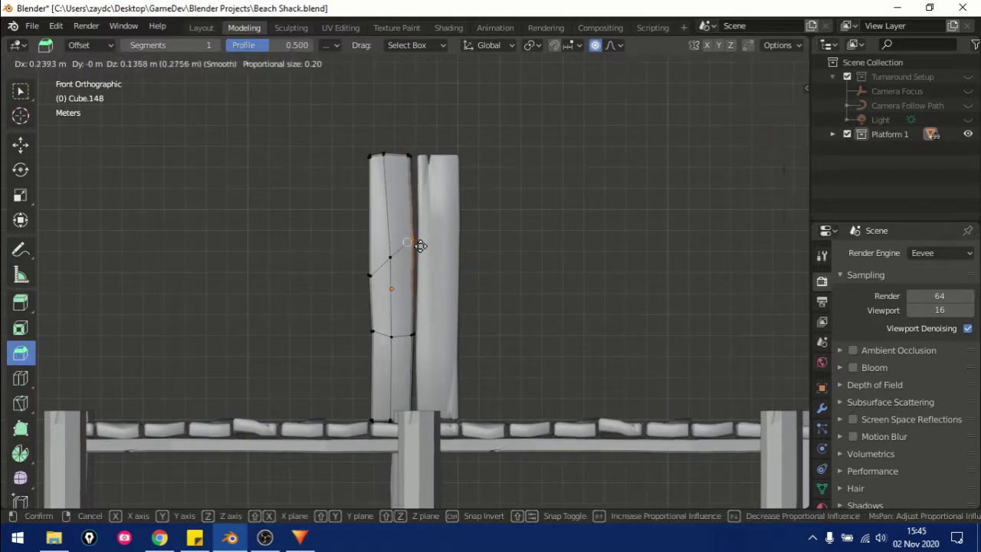
pyautogui.click(415, 165)
pyautogui.moveTo(414, 165); pyautogui.dragTo(425, 264, button='middle')
pyautogui.press('Tab')
# Step: Duplicate the plank pair twice to start the first wall along the platform edge
pyautogui.press('g')
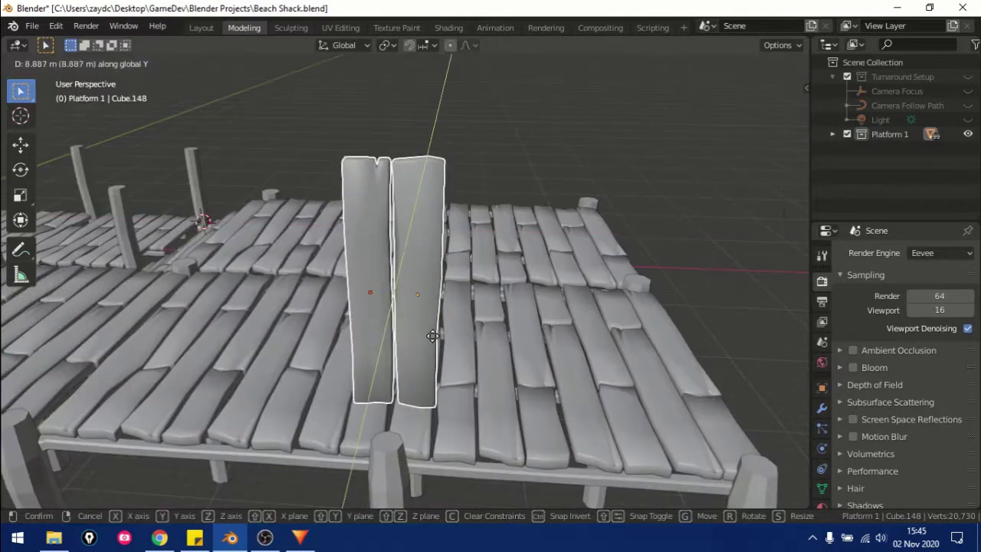
pyautogui.rightClick(434, 340)
pyautogui.hotkey('shift', 'd')
pyautogui.click(528, 344)
pyautogui.hotkey('shift', 'd')
pyautogui.click(635, 357)
pyautogui.moveTo(636, 357); pyautogui.dragTo(575, 379, button='middle')
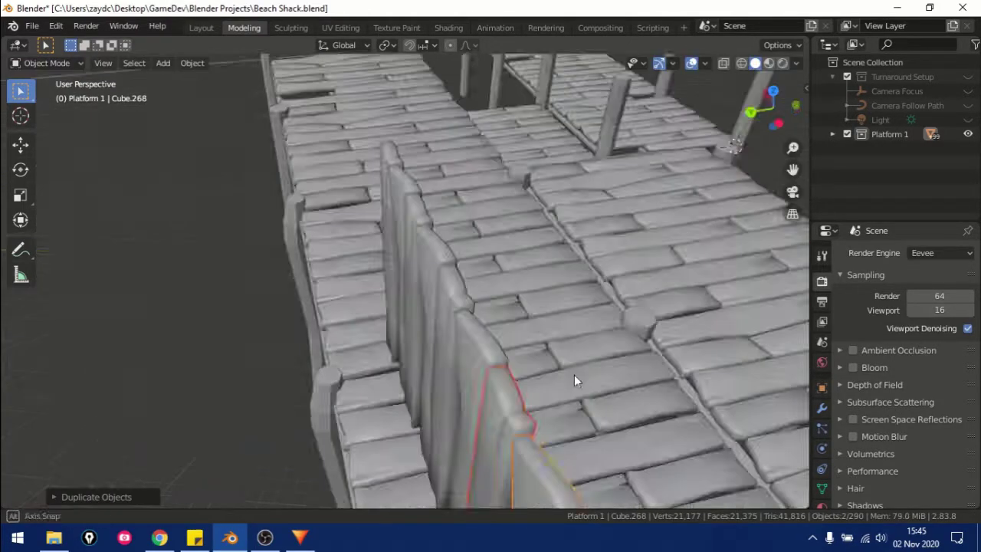
# Step: Duplicate a plank pair, rotate it 90 degrees around Z, and slide it toward the corner
pyautogui.hotkey('shift', 'd')
pyautogui.press('z')
pyautogui.press('r')
pyautogui.press('z')
pyautogui.press('1')
pyautogui.press('8')
pyautogui.press('0')
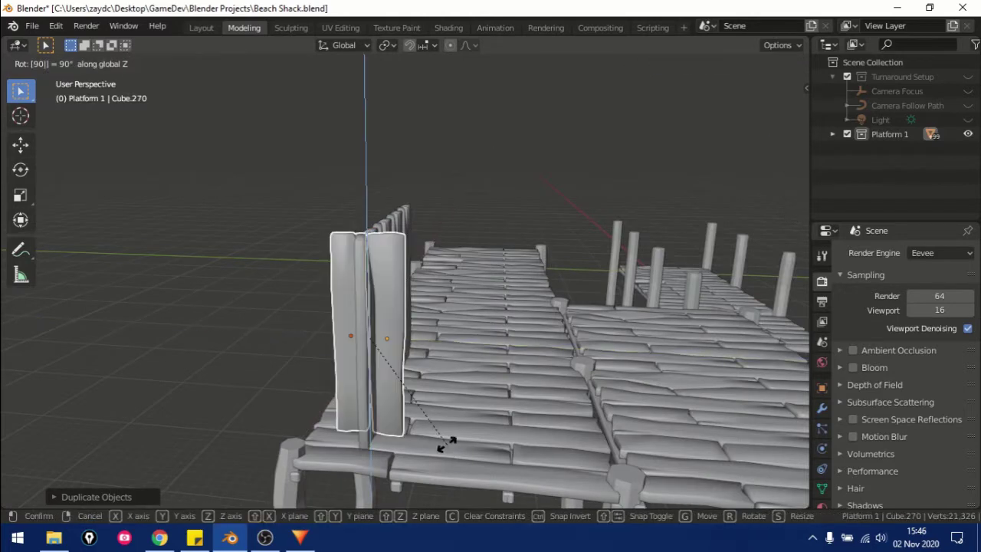
pyautogui.press('Return')
pyautogui.moveTo(447, 450)
pyautogui.mouseDown(button='middle')
pyautogui.moveTo(452, 420)
pyautogui.moveTo(552, 433)
pyautogui.mouseUp(button='middle')
# Step: Set the turned pair at the corner and add a Y-axis duplicate beside it
pyautogui.press('g')
pyautogui.press('y')
pyautogui.click(452, 421)
pyautogui.hotkey('shift', 'd')
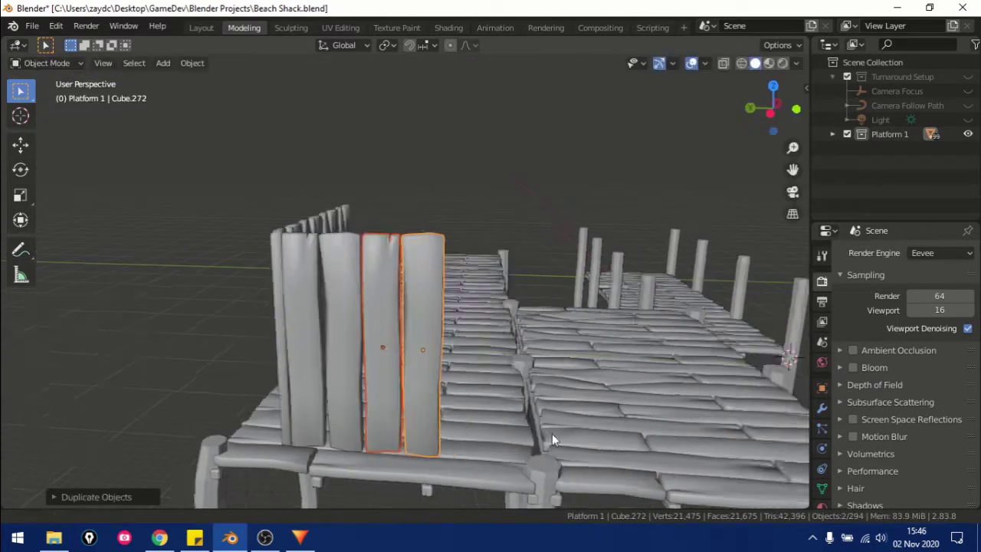
pyautogui.hotkey('shift', 'd')
pyautogui.press('y')
pyautogui.click(592, 416)
# Step: Extend the side wall with two more plank pairs duplicated along Y
pyautogui.hotkey('shift', 'd')
pyautogui.press('y')
pyautogui.click(632, 405)
pyautogui.hotkey('shift', 'd')
pyautogui.press('y')
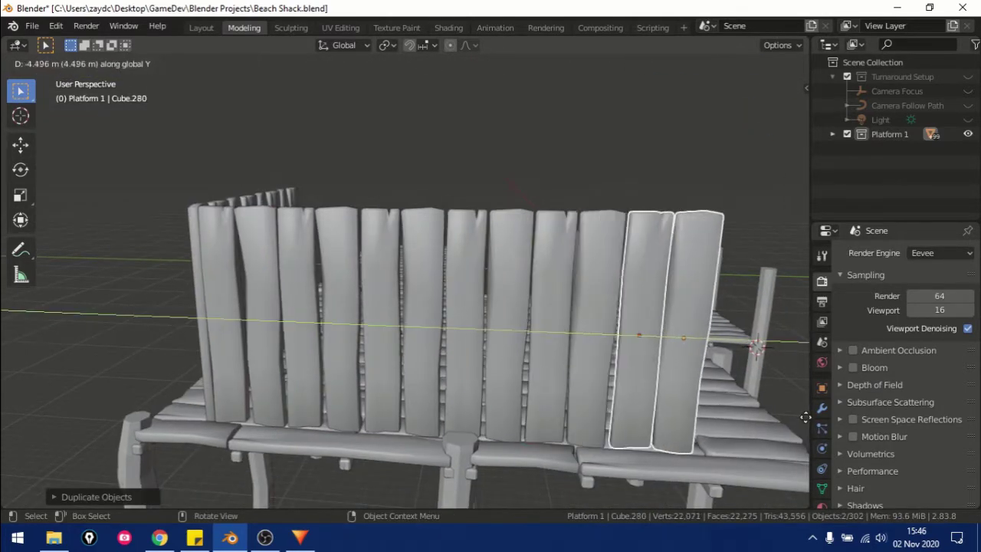
pyautogui.click(643, 383)
pyautogui.moveTo(643, 383); pyautogui.dragTo(611, 436, button='middle')
# Step: Continue the side wall with four more Y-axis plank pair duplicates
pyautogui.hotkey('shift', 'd')
pyautogui.press('y')
pyautogui.click(253, 456)
pyautogui.hotkey('shift', 'd')
pyautogui.press('y')
pyautogui.click(291, 471)
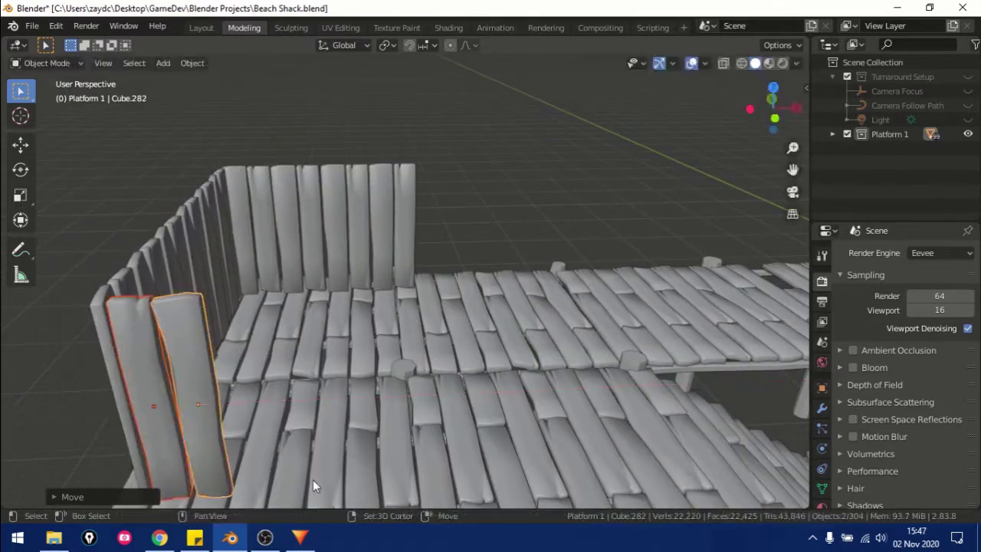
pyautogui.hotkey('shift', 'd')
pyautogui.press('y')
pyautogui.click(394, 469)
pyautogui.hotkey('shift', 'd')
pyautogui.press('y')
pyautogui.click(460, 489)
pyautogui.moveTo(466, 491); pyautogui.dragTo(515, 406, button='middle')
# Step: Add two further plank pairs along Y on the opposite side of the walls
pyautogui.hotkey('shift', 'd')
pyautogui.press('y')
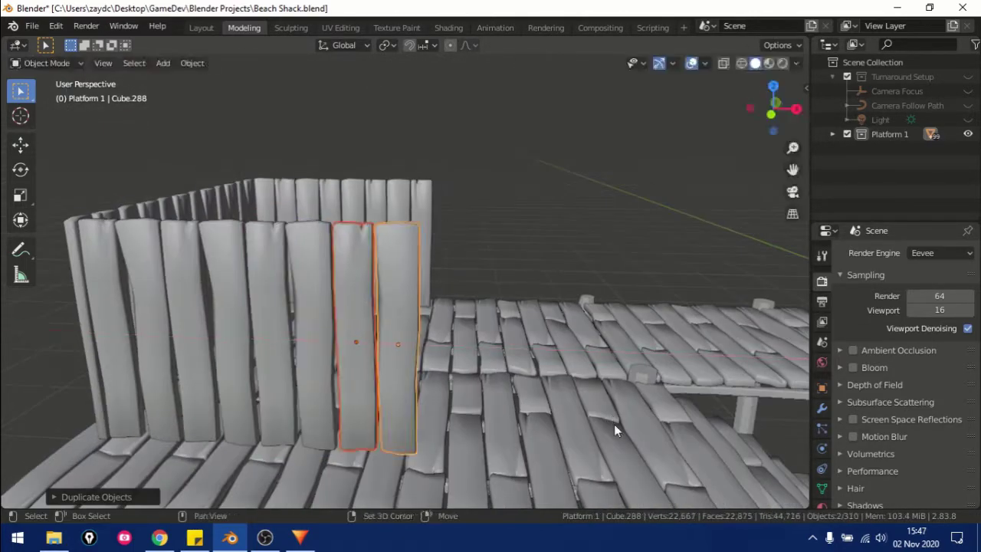
pyautogui.click(684, 449)
pyautogui.moveTo(683, 449)
pyautogui.mouseDown(button='middle')
pyautogui.moveTo(207, 365)
pyautogui.moveTo(276, 383)
pyautogui.mouseUp(button='middle')
pyautogui.hotkey('shift', 'd')
pyautogui.press('y')
pyautogui.click(233, 364)
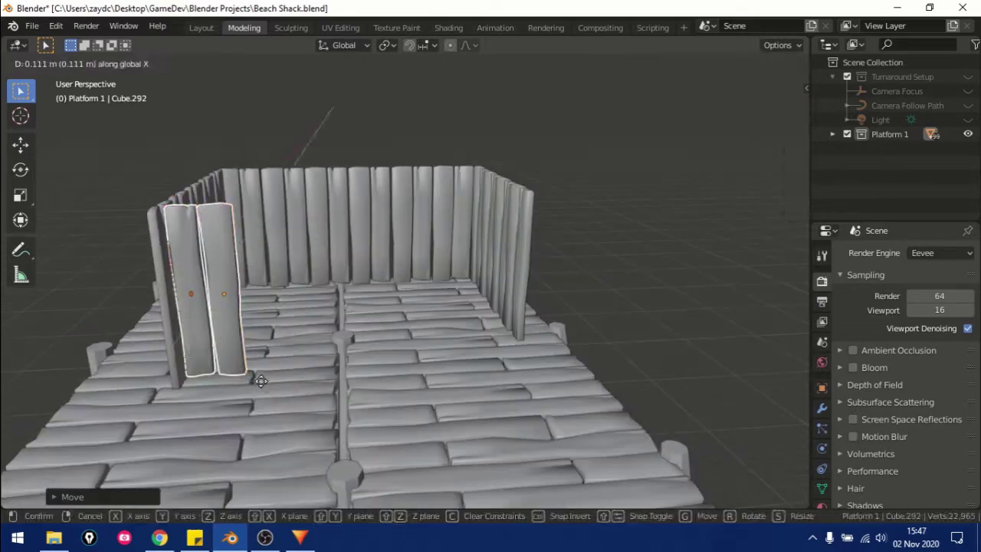
# Step: Duplicate plank pairs along X and finish turning a plank 90 degrees
pyautogui.hotkey('shift', 'd')
pyautogui.press('x')
pyautogui.click(295, 398)
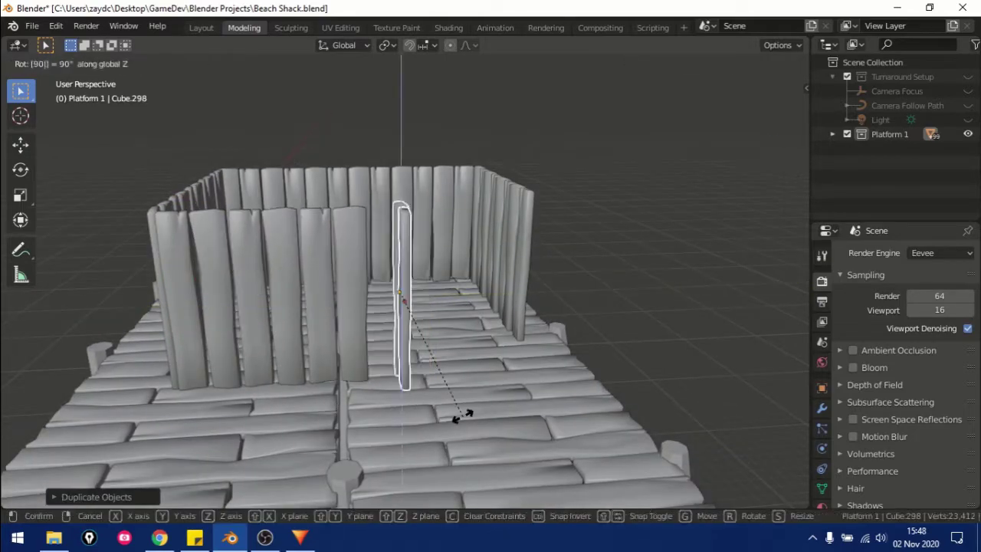
pyautogui.click(462, 415)
pyautogui.moveTo(462, 415)
pyautogui.mouseDown(button='middle')
pyautogui.moveTo(606, 390)
pyautogui.moveTo(315, 417)
pyautogui.moveTo(542, 354)
pyautogui.mouseUp(button='middle')
pyautogui.hotkey('shift', 'd')
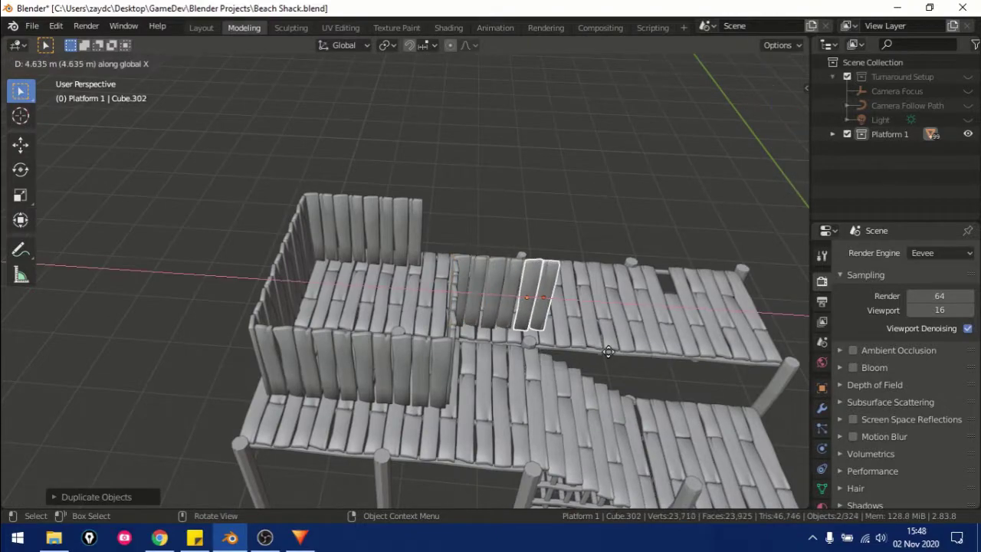
pyautogui.click(607, 351)
# Step: Add another X-axis plank pair and a rotated pair for the next wall
pyautogui.moveTo(607, 351); pyautogui.dragTo(552, 373, button='middle')
pyautogui.hotkey('shift', 'd')
pyautogui.press('x')
pyautogui.click(664, 367)
pyautogui.moveTo(665, 367)
pyautogui.mouseDown(button='middle')
pyautogui.moveTo(421, 389)
pyautogui.moveTo(446, 432)
pyautogui.moveTo(352, 92)
pyautogui.moveTo(301, 413)
pyautogui.moveTo(429, 412)
pyautogui.moveTo(224, 431)
pyautogui.moveTo(373, 455)
pyautogui.moveTo(211, 428)
pyautogui.mouseUp(button='middle')
pyautogui.hotkey('shift', 'd')
pyautogui.press('r')
pyautogui.click(444, 414)
# Step: Close off the walls with three final plank pair duplicates, the last along Y
pyautogui.hotkey('shift', 'd')
pyautogui.click(445, 417)
pyautogui.hotkey('shift', 'd')
pyautogui.click(302, 412)
pyautogui.hotkey('shift', 'd')
pyautogui.press('y')
pyautogui.click(211, 427)
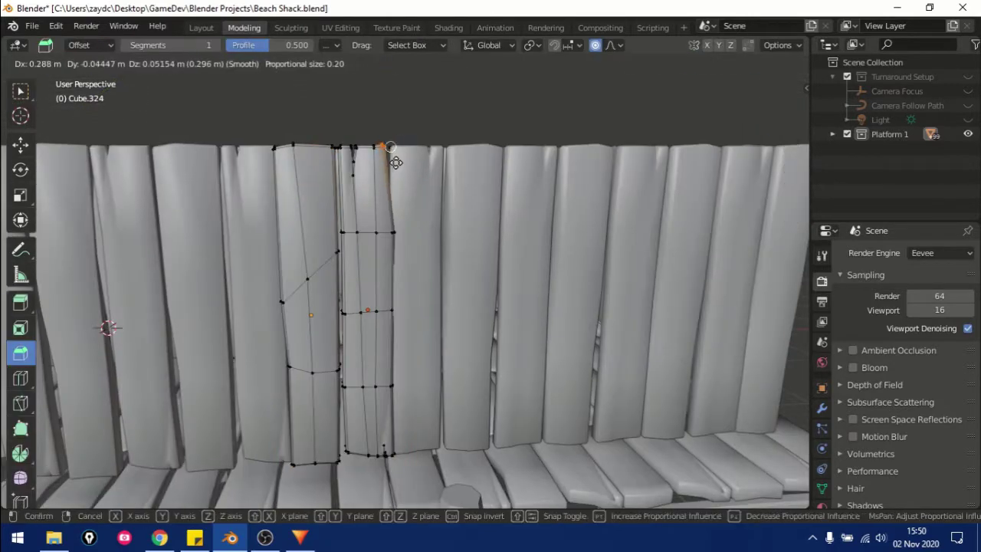
# Step: Turn on X-ray view and orbit to a low front angle of the plank walls
pyautogui.hotkey('shift', 'z')
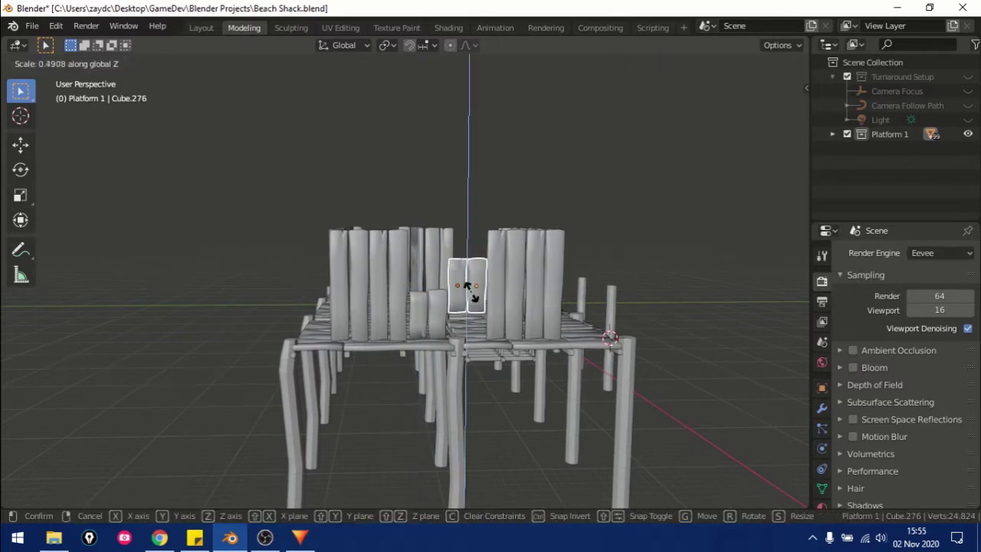
pyautogui.moveTo(471, 321)
pyautogui.mouseDown(button='middle')
pyautogui.moveTo(688, 352)
pyautogui.moveTo(485, 327)
pyautogui.moveTo(582, 362)
pyautogui.moveTo(476, 336)
pyautogui.mouseUp(button='middle')
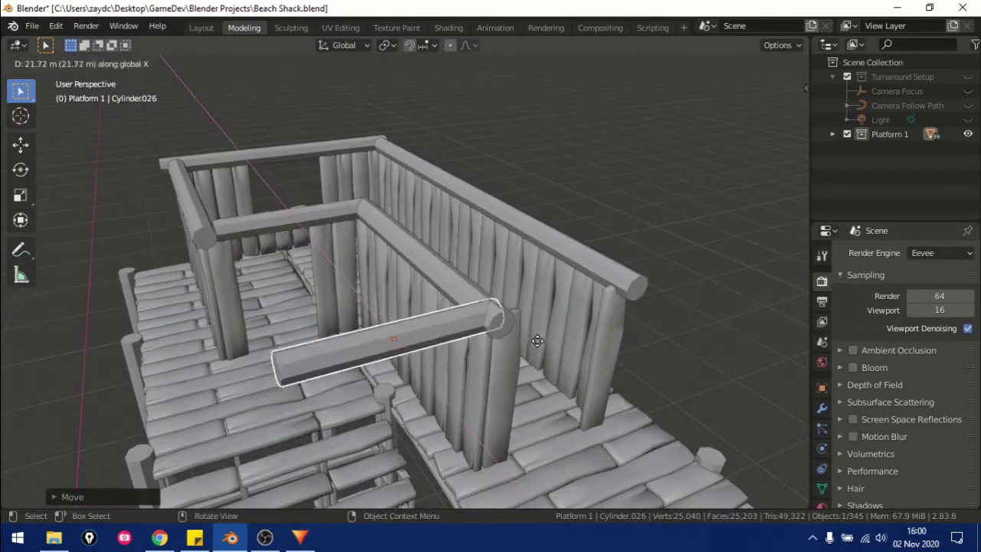
# Step: Duplicate the log railing twice, one copy along Y and one down Z onto the walls
pyautogui.hotkey('shift', 'd')
pyautogui.press('y')
pyautogui.click(661, 286)
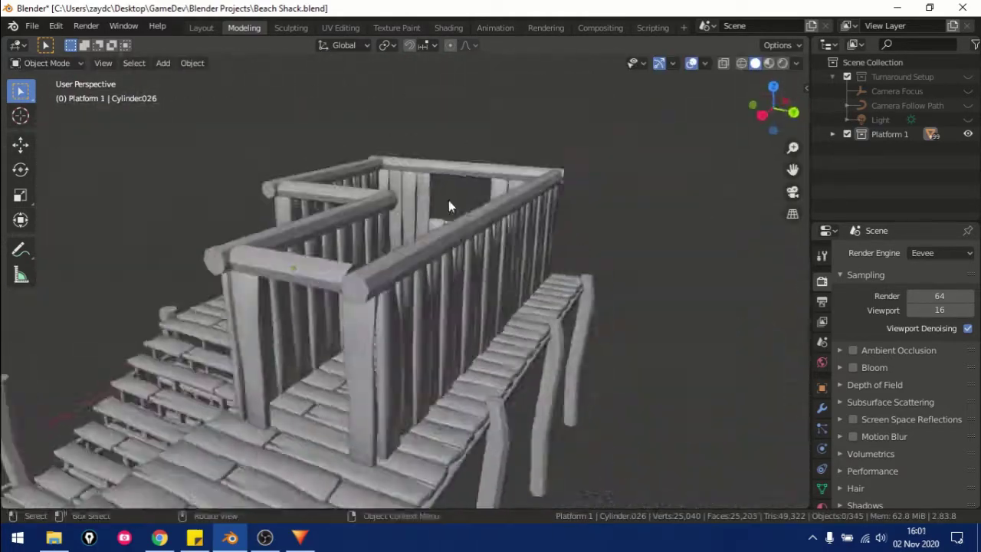
pyautogui.moveTo(449, 200)
pyautogui.mouseDown(button='middle')
pyautogui.moveTo(451, 286)
pyautogui.moveTo(475, 302)
pyautogui.mouseUp(button='middle')
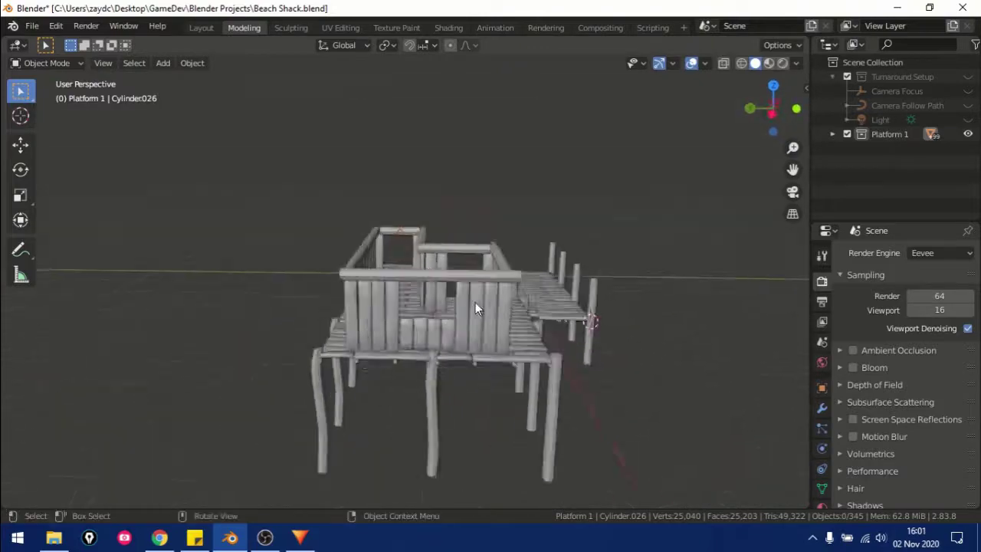
pyautogui.hotkey('shift', 'd')
pyautogui.press('z')
pyautogui.click(452, 369)
pyautogui.moveTo(452, 370); pyautogui.dragTo(666, 293, button='middle')
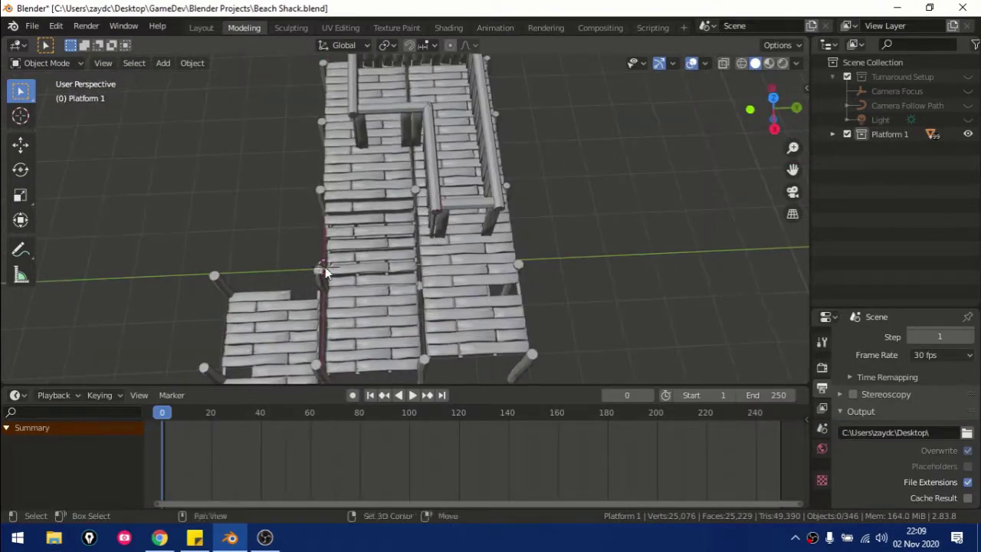
# Step: Add a large plane, scale it up, and lower it beneath the shack along Z
pyautogui.moveTo(325, 272); pyautogui.dragTo(484, 55, button='middle')
pyautogui.hotkey('shift', 'a')
pyautogui.click(536, 51)
pyautogui.press('s')
pyautogui.click(763, 307)
pyautogui.moveTo(763, 307)
pyautogui.mouseDown(button='middle')
pyautogui.moveTo(429, 291)
pyautogui.moveTo(350, 333)
pyautogui.moveTo(591, 235)
pyautogui.moveTo(495, 314)
pyautogui.moveTo(459, 318)
pyautogui.moveTo(452, 339)
pyautogui.moveTo(411, 339)
pyautogui.mouseUp(button='middle')
pyautogui.press('g')
pyautogui.press('z')
pyautogui.click(460, 317)
# Step: Add a cube, flatten it along Z into a slab, and move it under the shack
pyautogui.hotkey('shift', 'a')
pyautogui.click(475, 244)
pyautogui.press('s')
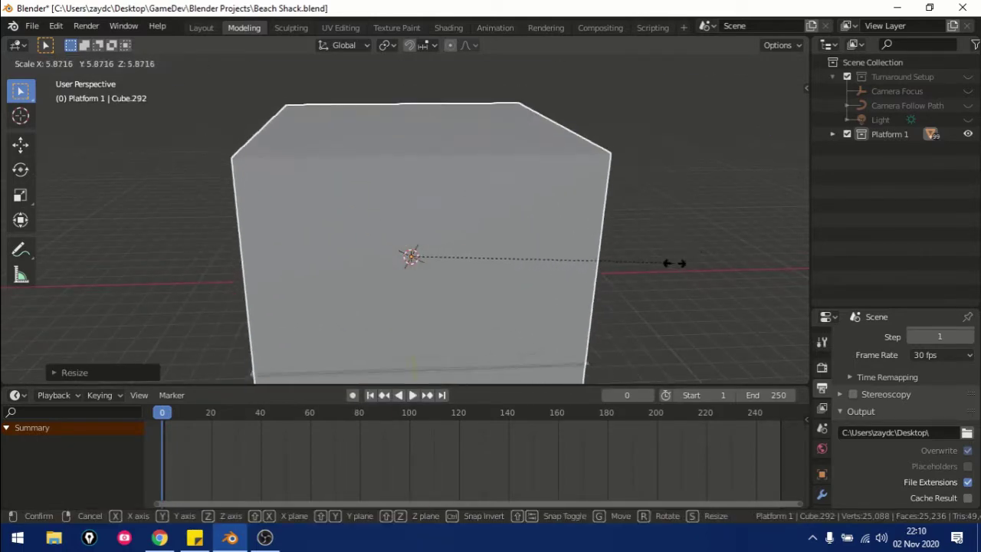
pyautogui.press('z')
pyautogui.click(439, 268)
pyautogui.press('g')
pyautogui.press('z')
pyautogui.click(439, 342)
pyautogui.moveTo(439, 268)
pyautogui.mouseDown(button='middle')
pyautogui.moveTo(440, 343)
pyautogui.moveTo(367, 345)
pyautogui.mouseUp(button='middle')
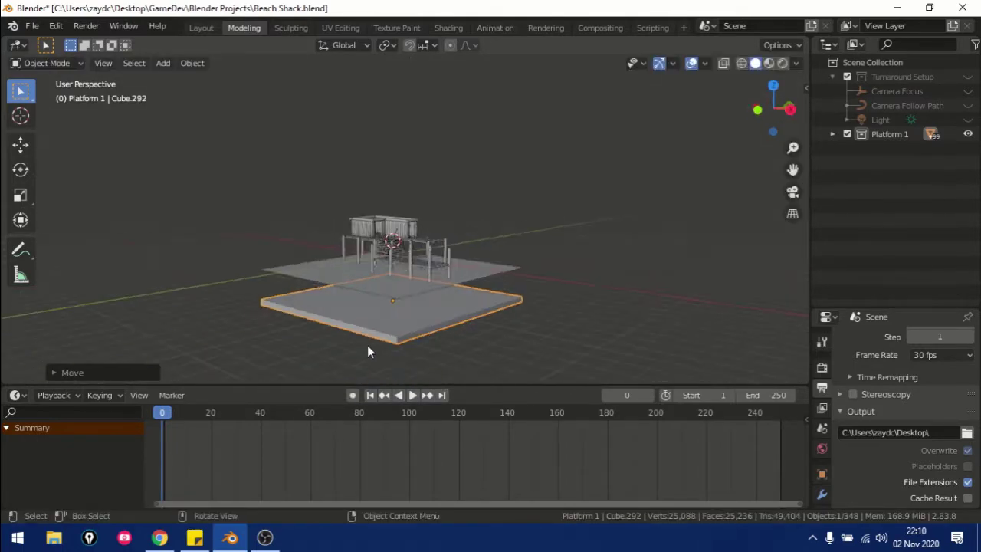
# Step: Check the turntable through the camera and lower the ground plane further
pyautogui.press('KP_0')
pyautogui.press('space')
pyautogui.press('space')
pyautogui.press('KP_0')
pyautogui.moveTo(613, 241); pyautogui.dragTo(475, 322, button='middle')
pyautogui.press('g')
pyautogui.press('z')
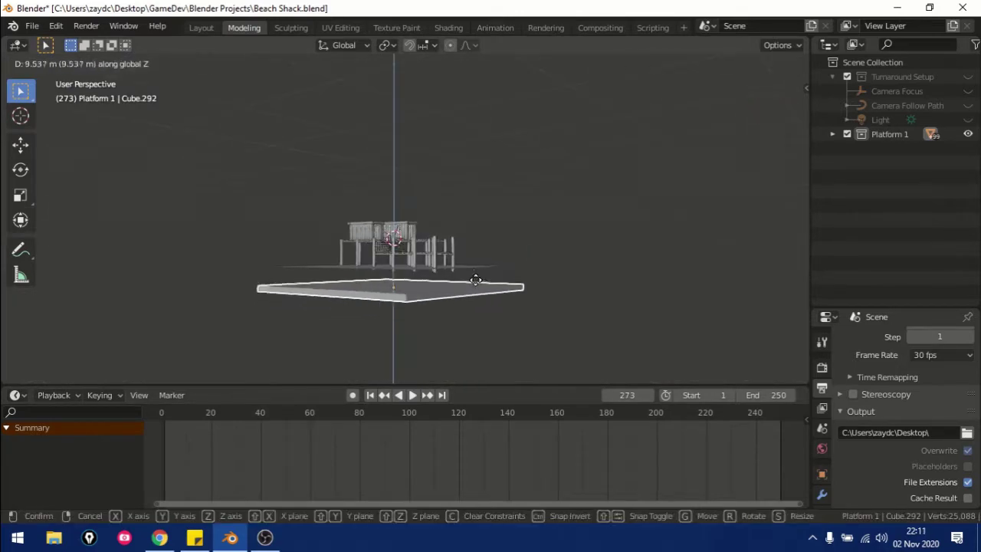
pyautogui.click(475, 280)
pyautogui.press('KP_0')
pyautogui.moveTo(164, 411); pyautogui.dragTo(756, 411)
pyautogui.press('KP_0')
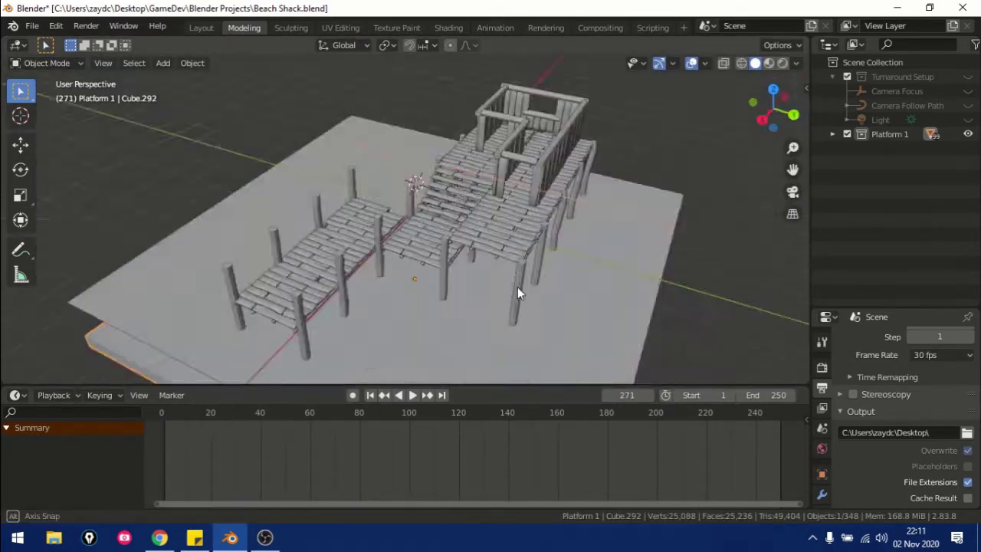
# Step: Raise the Camera Focus along Z and review the camera animation up to frame 248
pyautogui.scroll(-5, 517, 293)
pyautogui.click(907, 105)
pyautogui.press('s')
pyautogui.press('Return')
pyautogui.press('KP_0')
pyautogui.click(896, 91)
pyautogui.press('g')
pyautogui.press('z')
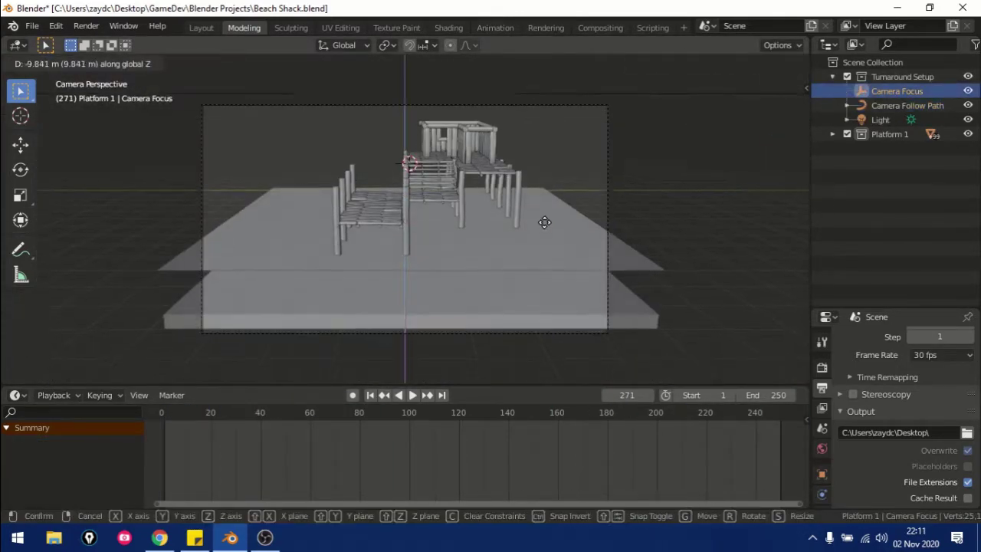
pyautogui.click(544, 222)
pyautogui.press('KP_0')
pyautogui.press('KP_0')
pyautogui.moveTo(237, 414); pyautogui.dragTo(783, 427)
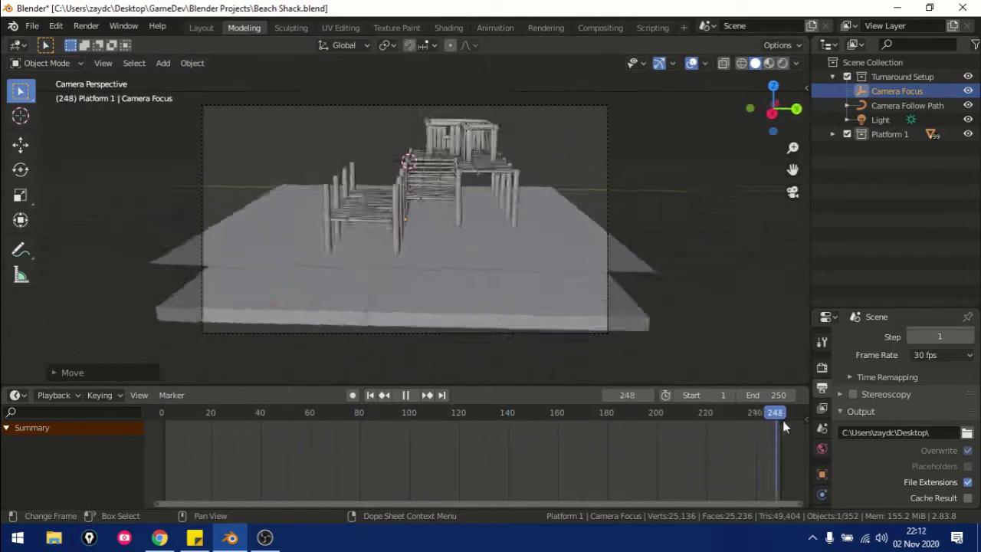
pyautogui.press('Escape')
pyautogui.press('KP_0')
# Step: Loop-cut the slab with 20 cuts along its length in Edit Mode
pyautogui.click(469, 298)
pyautogui.moveTo(469, 298)
pyautogui.mouseDown(button='middle')
pyautogui.moveTo(510, 294)
pyautogui.moveTo(471, 329)
pyautogui.mouseUp(button='middle')
pyautogui.press('Tab')
pyautogui.hotkey('ctrl', 'r')
pyautogui.scroll(13, 470, 329)
pyautogui.click(470, 329)
pyautogui.click(471, 329)
# Step: Redo the slab's loop cut with 22 evenly centred cuts
pyautogui.moveTo(412, 305); pyautogui.dragTo(344, 306, button='middle')
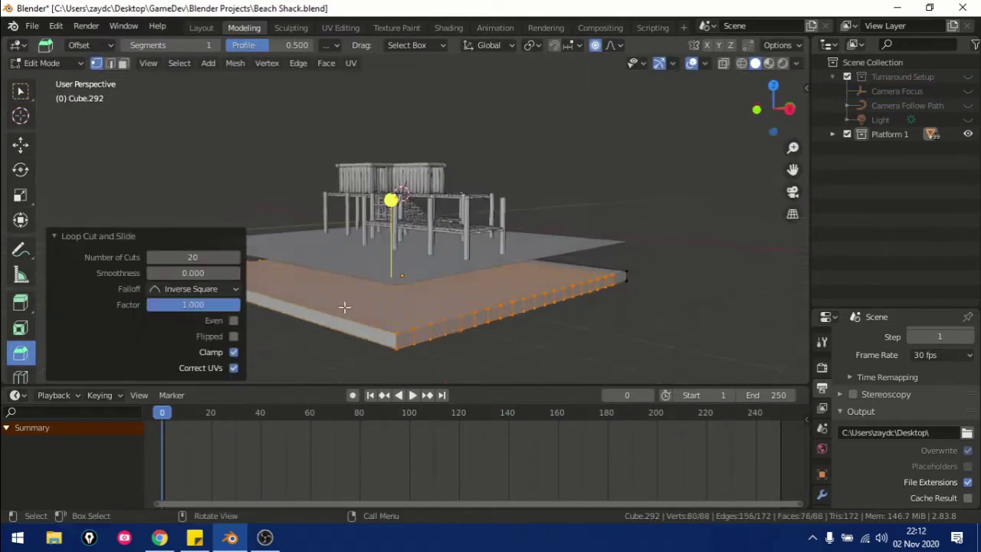
pyautogui.moveTo(213, 350); pyautogui.dragTo(401, 313, button='middle')
pyautogui.hotkey('ctrl', 'z')
pyautogui.hotkey('ctrl', 'r')
pyautogui.scroll(2, 400, 313)
pyautogui.click(400, 316)
pyautogui.rightClick(400, 319)
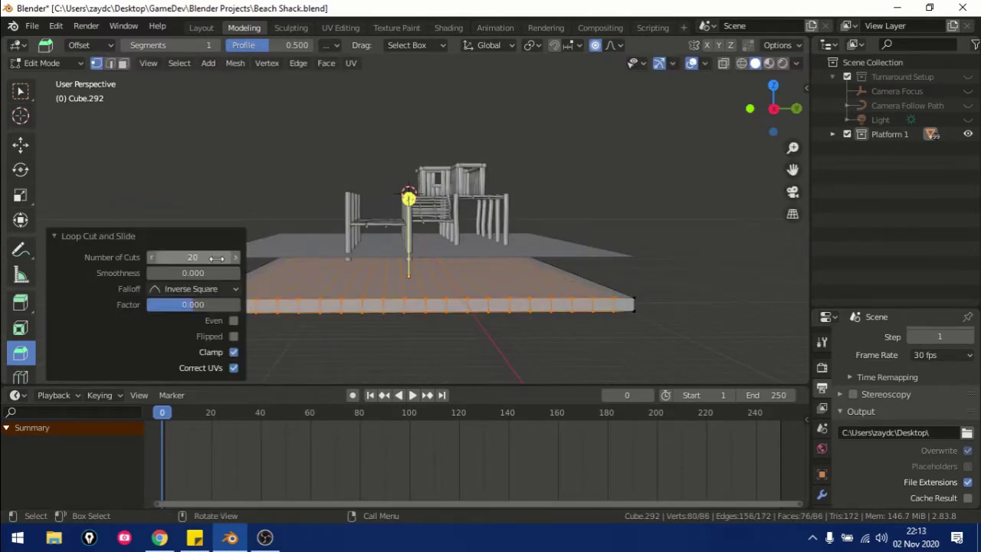
# Step: Add evenly centred crossing loop cuts in the other direction to form a dense grid
pyautogui.hotkey('ctrl', 'r')
pyautogui.moveTo(412, 199)
pyautogui.mouseDown(button='middle')
pyautogui.moveTo(413, 350)
pyautogui.moveTo(372, 331)
pyautogui.mouseUp(button='middle')
pyautogui.click(373, 337)
pyautogui.rightClick(373, 337)
# Step: Randomly select about half the slab's vertices and raise them into sand bumps
pyautogui.hotkey('alt', 'a')
pyautogui.moveTo(416, 174); pyautogui.dragTo(662, 257, button='middle')
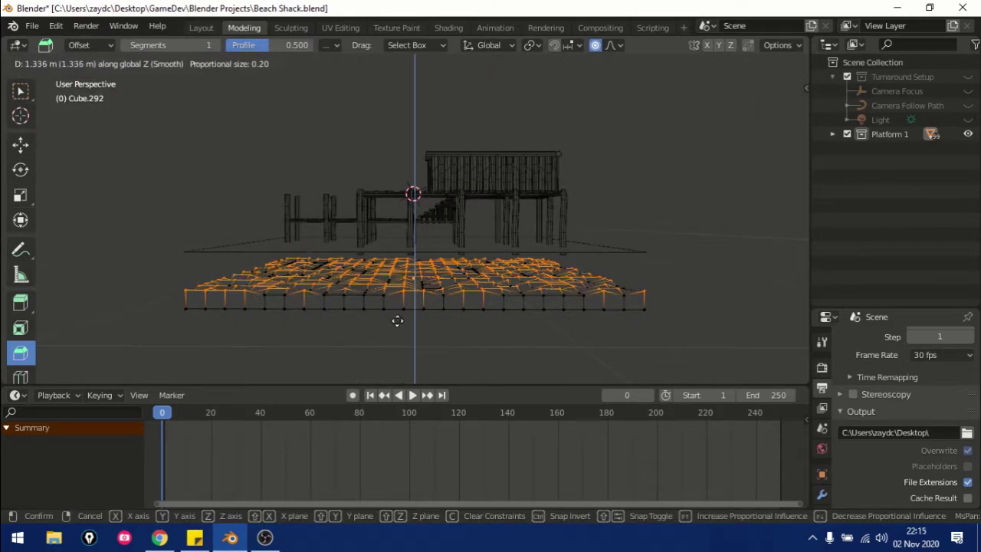
pyautogui.click(397, 321)
# Step: Apply the slab's scale in Object Mode
pyautogui.press('Tab')
pyautogui.moveTo(620, 335); pyautogui.dragTo(442, 301, button='middle')
pyautogui.hotkey('ctrl', 'a')
pyautogui.click(429, 299)
pyautogui.rightClick(413, 303)
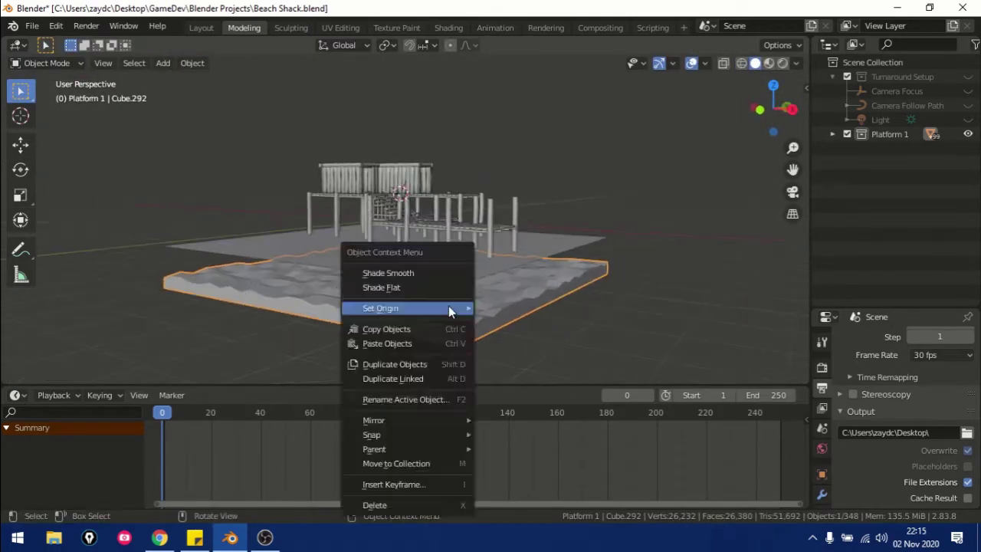
pyautogui.press('Escape')
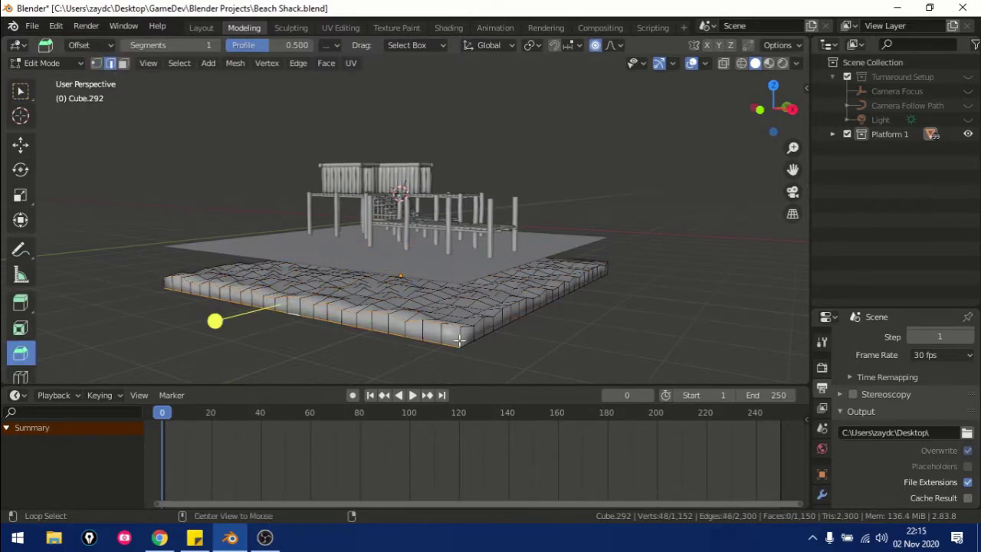
# Step: Select the slab's rim edge loops and bevel them by 0.35 m
pyautogui.moveTo(306, 331); pyautogui.dragTo(365, 339, button='middle')
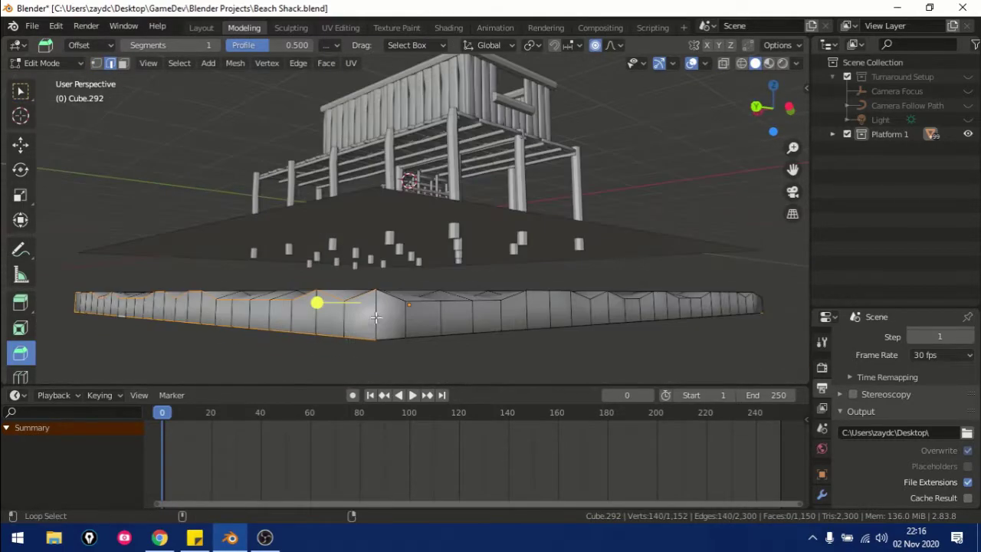
pyautogui.keyDown('alt'); pyautogui.keyDown('shift'); pyautogui.click(393, 290); pyautogui.keyUp('shift'); pyautogui.keyUp('alt')
pyautogui.moveTo(392, 290); pyautogui.dragTo(409, 314, button='middle')
pyautogui.keyDown('alt'); pyautogui.keyDown('shift'); pyautogui.click(409, 313); pyautogui.keyUp('shift'); pyautogui.keyUp('alt')
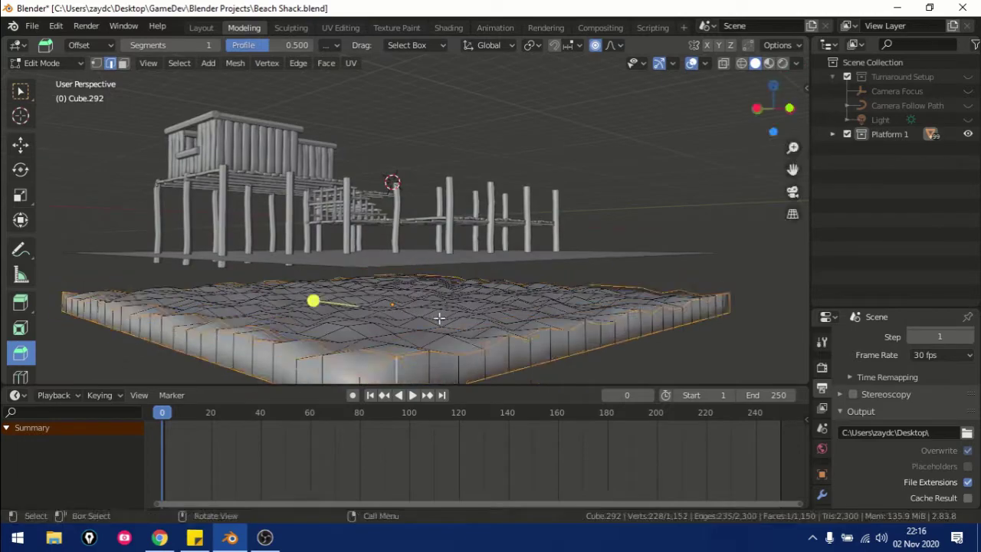
pyautogui.click(338, 328)
pyautogui.press('Tab')
pyautogui.moveTo(563, 212)
pyautogui.mouseDown(button='middle')
pyautogui.moveTo(484, 305)
pyautogui.moveTo(512, 312)
pyautogui.moveTo(649, 183)
pyautogui.moveTo(446, 294)
pyautogui.mouseUp(button='middle')
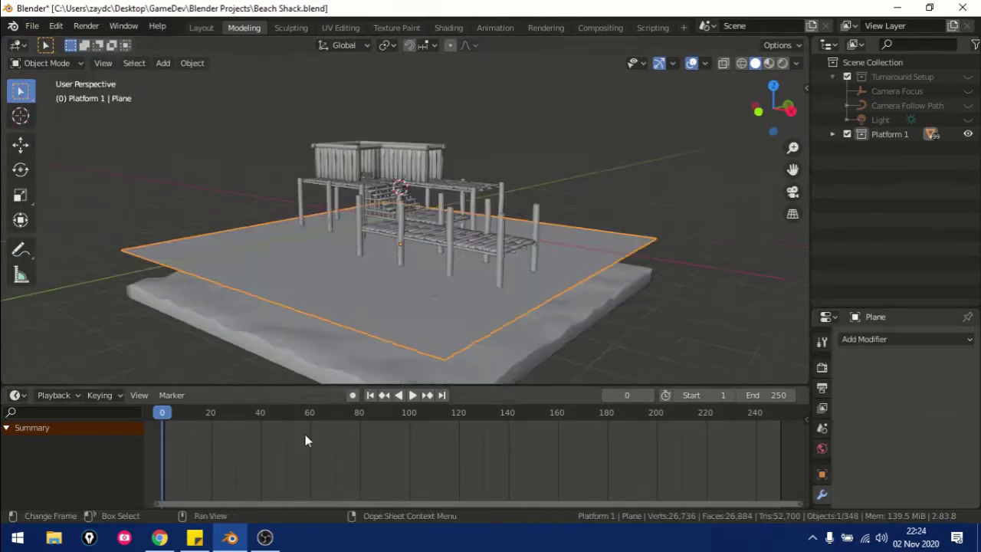
# Step: In vertex mode, randomly select some of the platform's top vertices
pyautogui.press('a')
pyautogui.moveTo(408, 246); pyautogui.dragTo(391, 240, button='middle')
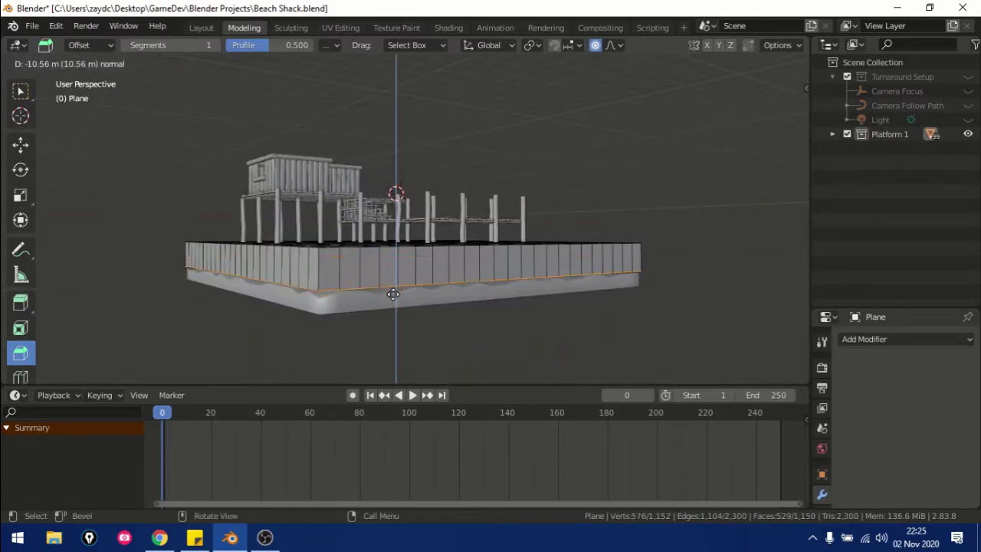
pyautogui.moveTo(504, 322); pyautogui.dragTo(475, 230, button='middle')
pyautogui.press('KP_7')
pyautogui.click(95, 63)
pyautogui.moveTo(384, 230); pyautogui.dragTo(527, 208, button='middle')
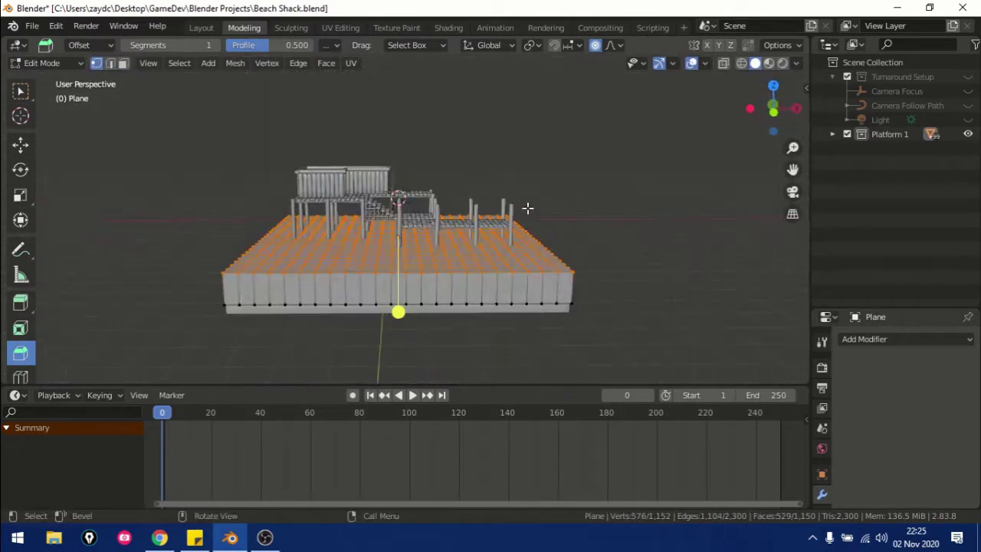
pyautogui.click(179, 63)
pyautogui.click(207, 161)
# Step: Raise the random vertices along Z with proportional editing into uneven bumps
pyautogui.moveTo(492, 180)
pyautogui.mouseDown(button='middle')
pyautogui.moveTo(449, 251)
pyautogui.moveTo(452, 112)
pyautogui.mouseUp(button='middle')
pyautogui.moveTo(609, 297); pyautogui.dragTo(501, 291, button='middle')
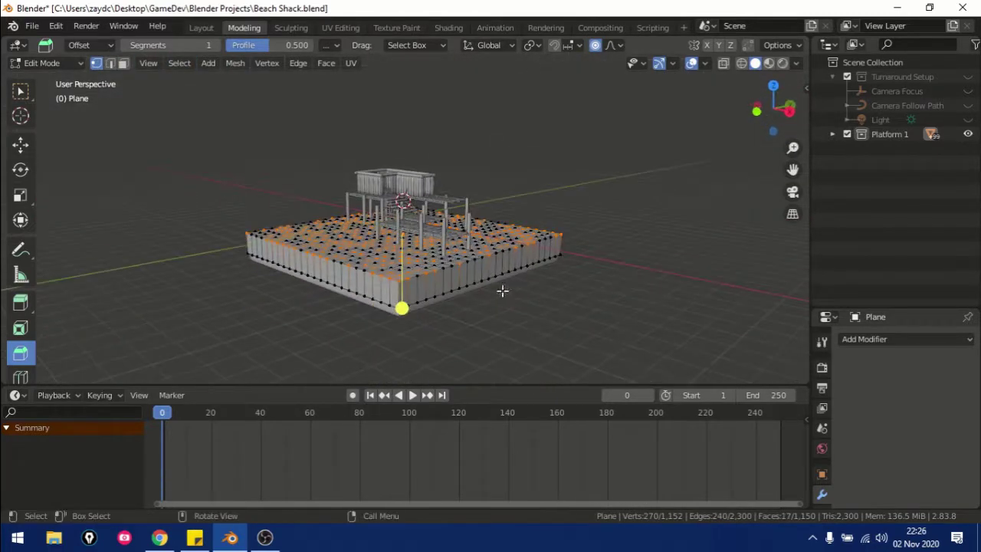
pyautogui.press('g')
pyautogui.press('z')
pyautogui.click(493, 296)
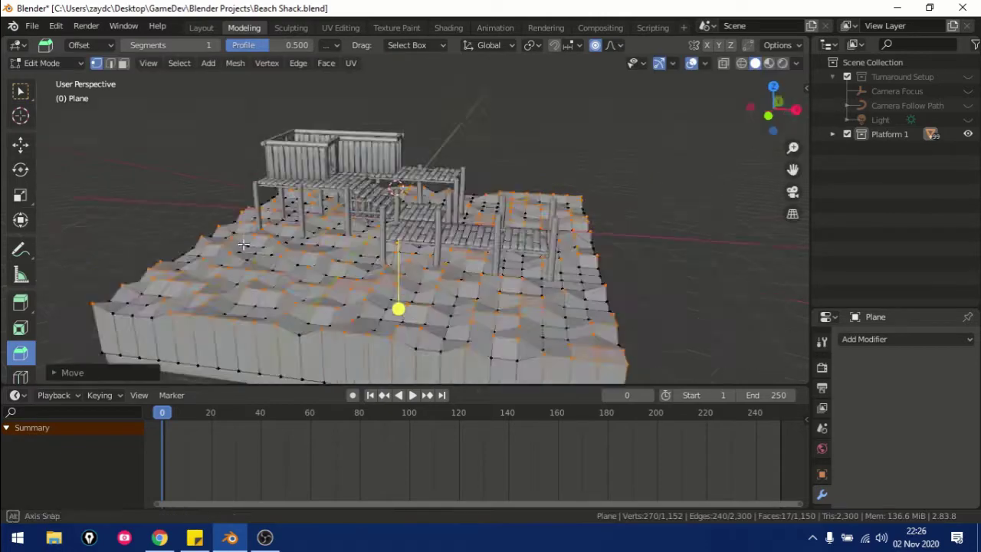
# Step: Apply the platform's transform and rescale the platform
pyautogui.moveTo(399, 309); pyautogui.dragTo(268, 277, button='middle')
pyautogui.press('Tab')
pyautogui.hotkey('ctrl', 'a')
pyautogui.click(452, 288)
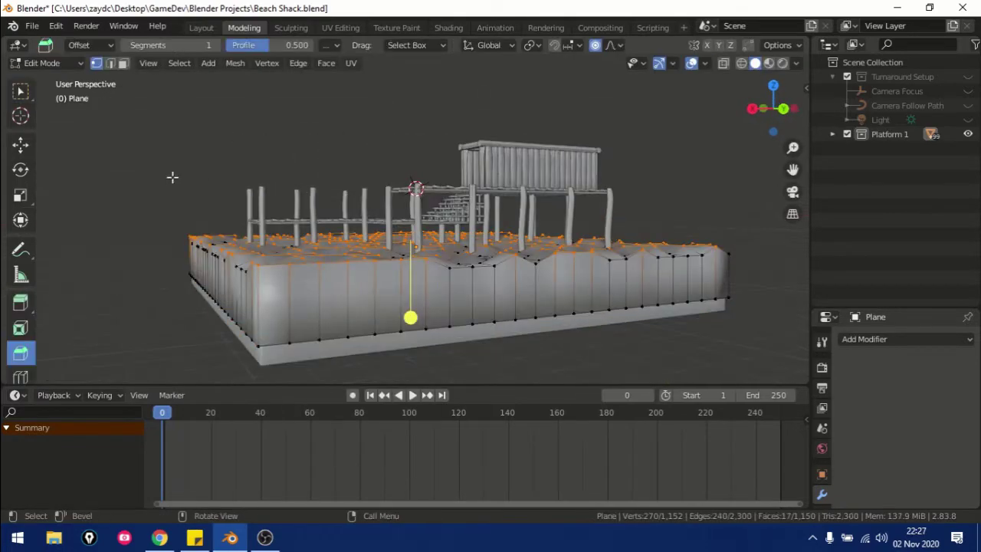
pyautogui.press('Tab')
pyautogui.moveTo(173, 177); pyautogui.dragTo(245, 275, button='middle')
pyautogui.press('s')
pyautogui.click(266, 296)
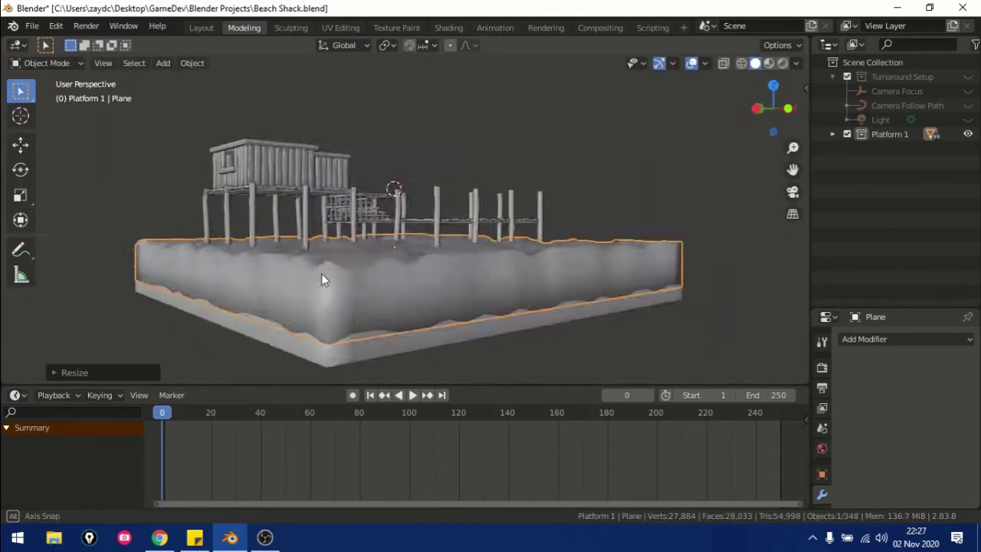
# Step: Select several side edge loops on the platform and bevel them
pyautogui.moveTo(324, 278)
pyautogui.mouseDown(button='middle')
pyautogui.moveTo(318, 285)
pyautogui.moveTo(410, 320)
pyautogui.mouseUp(button='middle')
pyautogui.keyDown('alt'); pyautogui.keyDown('shift'); pyautogui.click(353, 298); pyautogui.keyUp('shift'); pyautogui.keyUp('alt')
pyautogui.moveTo(272, 307); pyautogui.dragTo(325, 278, button='middle')
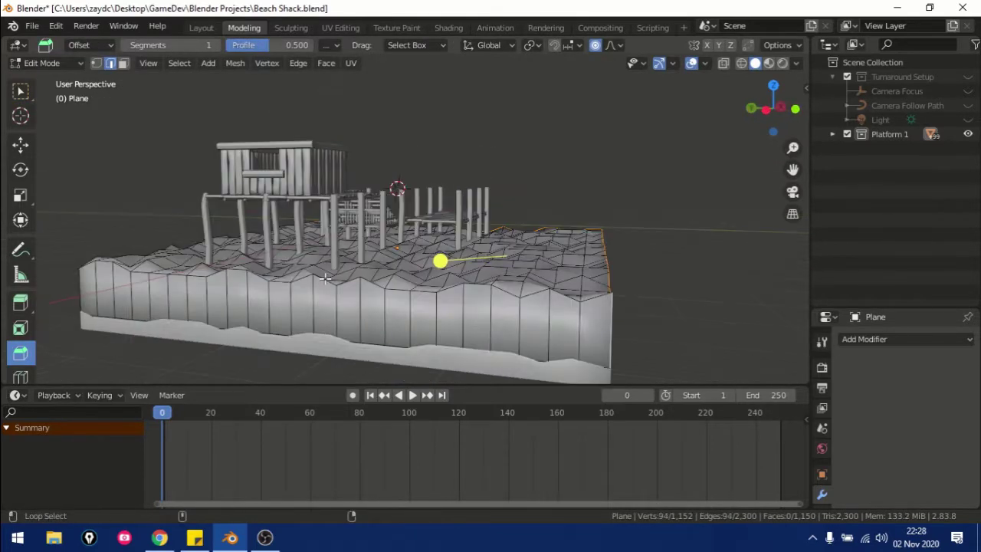
pyautogui.keyDown('alt'); pyautogui.keyDown('shift'); pyautogui.click(317, 335); pyautogui.keyUp('shift'); pyautogui.keyUp('alt')
pyautogui.moveTo(317, 334); pyautogui.dragTo(390, 328, button='middle')
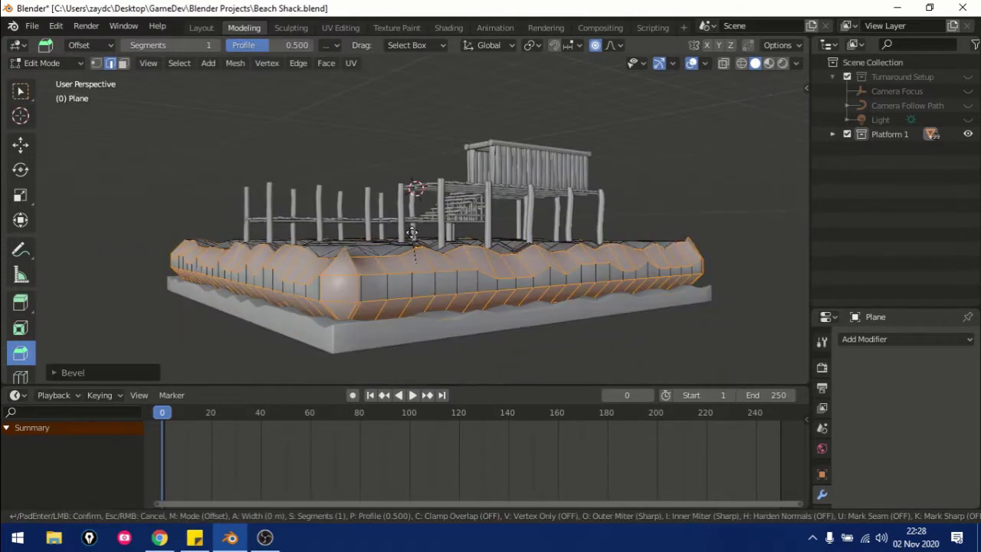
pyautogui.rightClick(411, 232)
pyautogui.click(318, 115)
pyautogui.moveTo(390, 195); pyautogui.dragTo(386, 191)
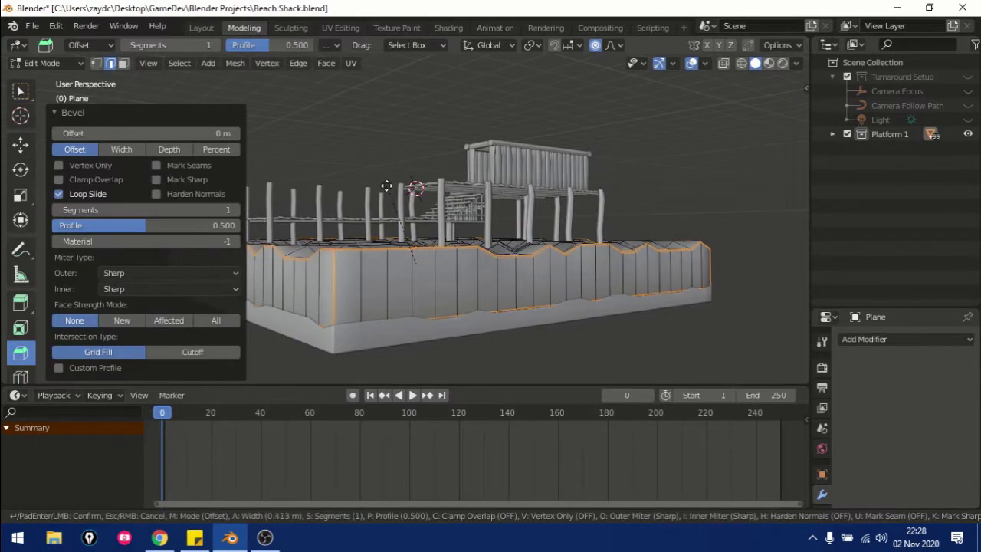
pyautogui.rightClick(387, 186)
pyautogui.moveTo(387, 186)
pyautogui.mouseDown(button='middle')
pyautogui.moveTo(554, 179)
pyautogui.moveTo(526, 208)
pyautogui.moveTo(559, 258)
pyautogui.moveTo(474, 261)
pyautogui.mouseUp(button='middle')
pyautogui.press('Tab')
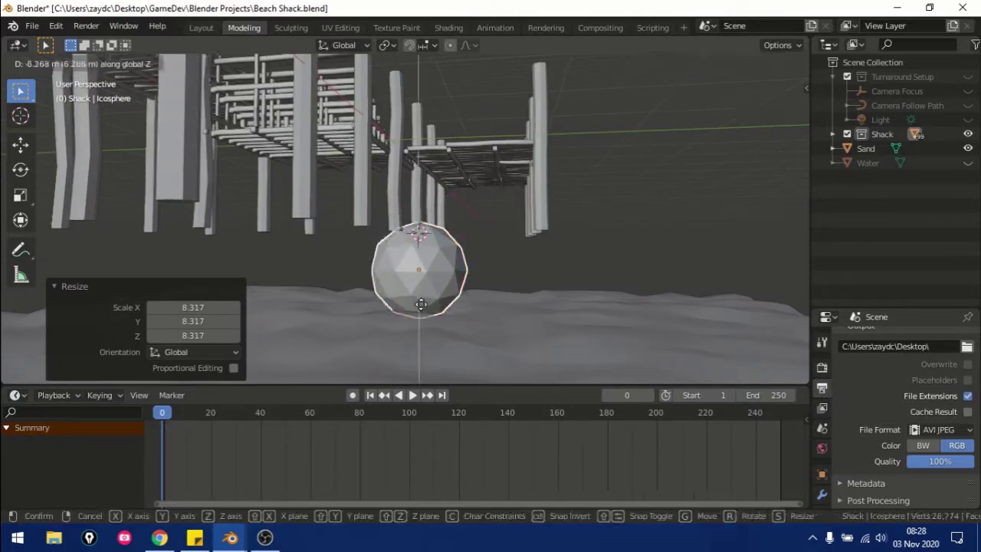
# Step: Add an icosphere and enlarge it into the first rock under the shack
pyautogui.click(421, 305)
pyautogui.moveTo(421, 304); pyautogui.dragTo(576, 257, button='middle')
pyautogui.hotkey('shift', 'a')
pyautogui.click(590, 268)
pyautogui.press('s')
pyautogui.press('g')
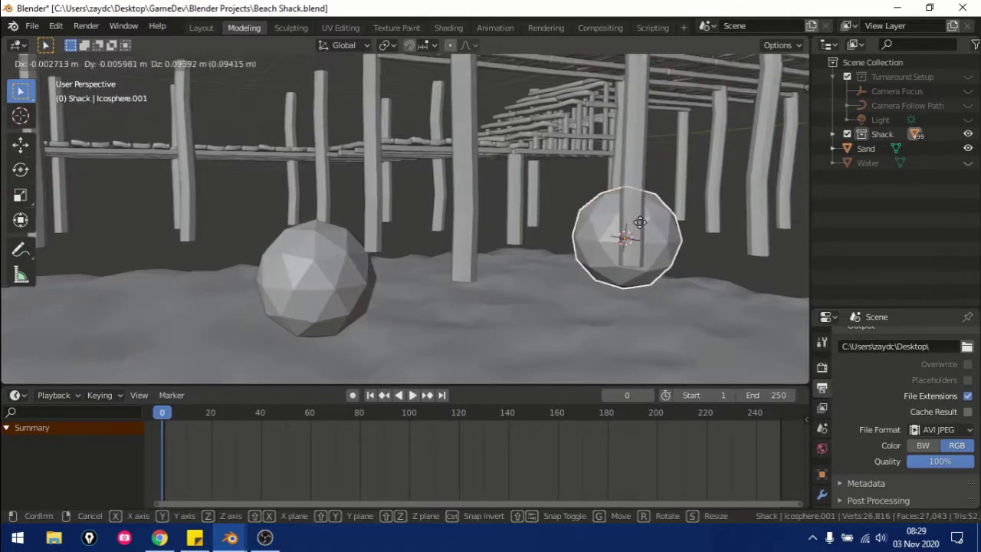
pyautogui.click(640, 265)
pyautogui.moveTo(640, 265); pyautogui.dragTo(420, 269, button='middle')
# Step: Add a second icosphere, size it, and place it under the shack
pyautogui.hotkey('shift', 'a')
pyautogui.click(459, 291)
pyautogui.press('s')
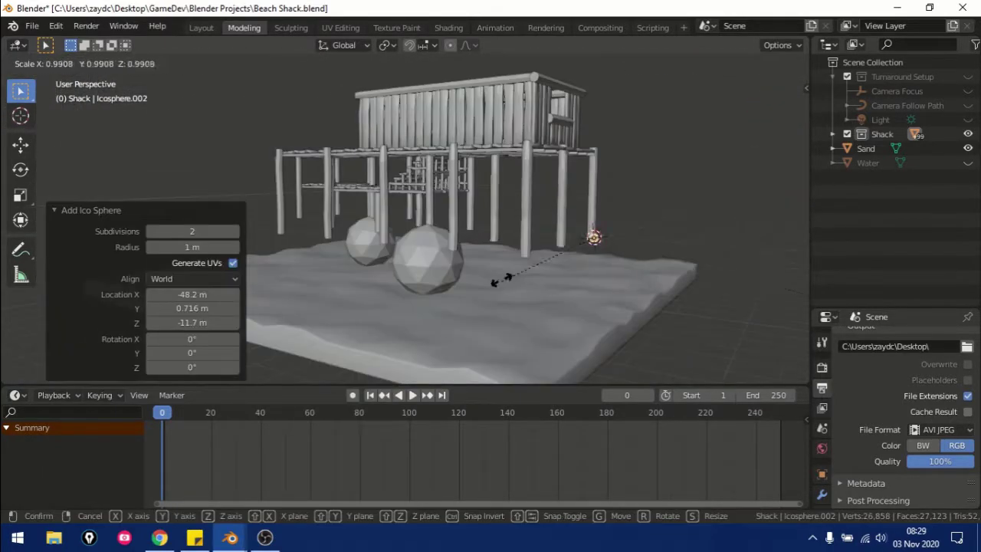
pyautogui.click(621, 201)
pyautogui.press('g')
pyautogui.click(493, 221)
pyautogui.moveTo(493, 220); pyautogui.dragTo(514, 233, button='middle')
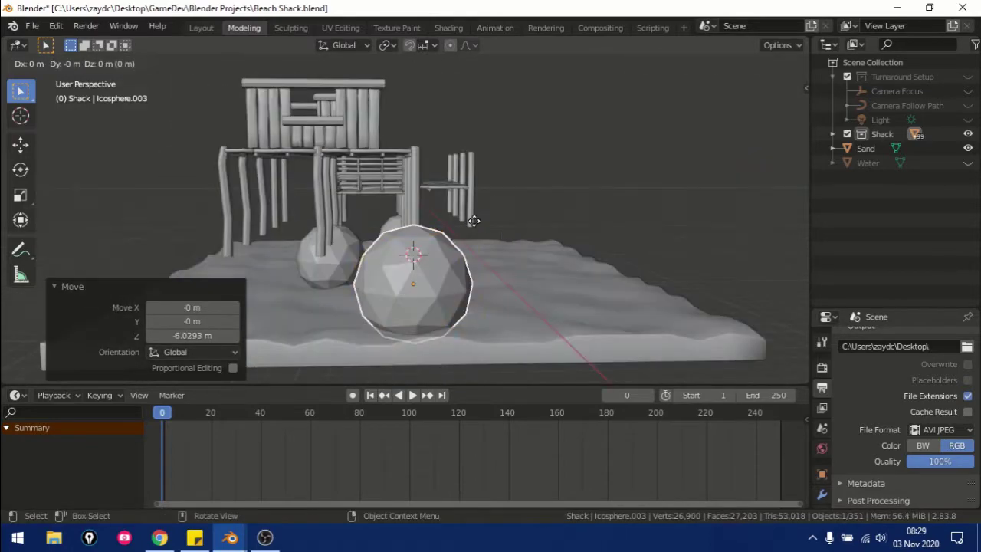
# Step: Duplicate the rock sphere to the right and to the front middle
pyautogui.hotkey('shift', 'd')
pyautogui.click(513, 234)
pyautogui.hotkey('shift', 'd')
pyautogui.press('x')
pyautogui.click(531, 251)
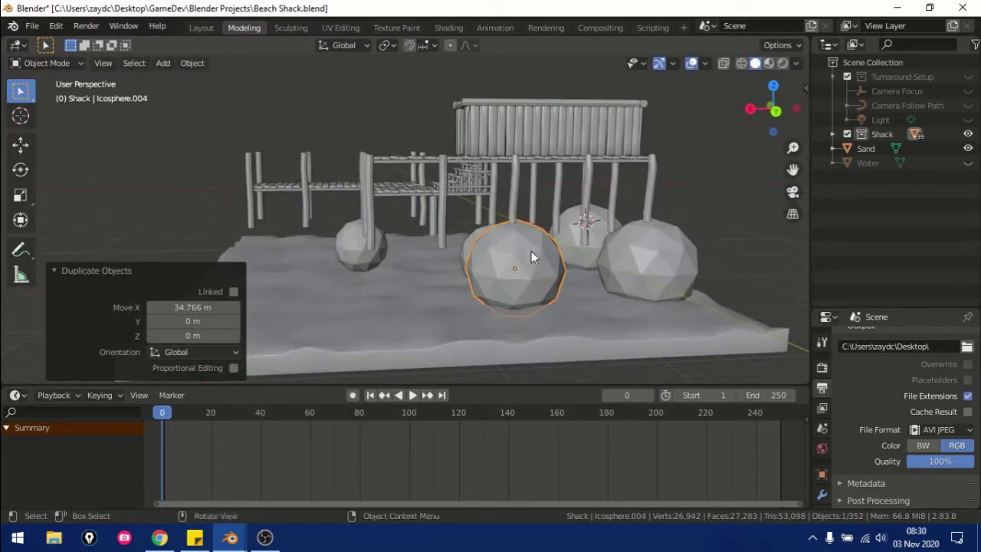
pyautogui.click(395, 251)
pyautogui.moveTo(394, 252); pyautogui.dragTo(529, 276, button='middle')
# Step: Duplicate more rock spheres sideways around the stilts
pyautogui.hotkey('shift', 'd')
pyautogui.click(554, 288)
pyautogui.press('g')
pyautogui.press('x')
pyautogui.click(566, 279)
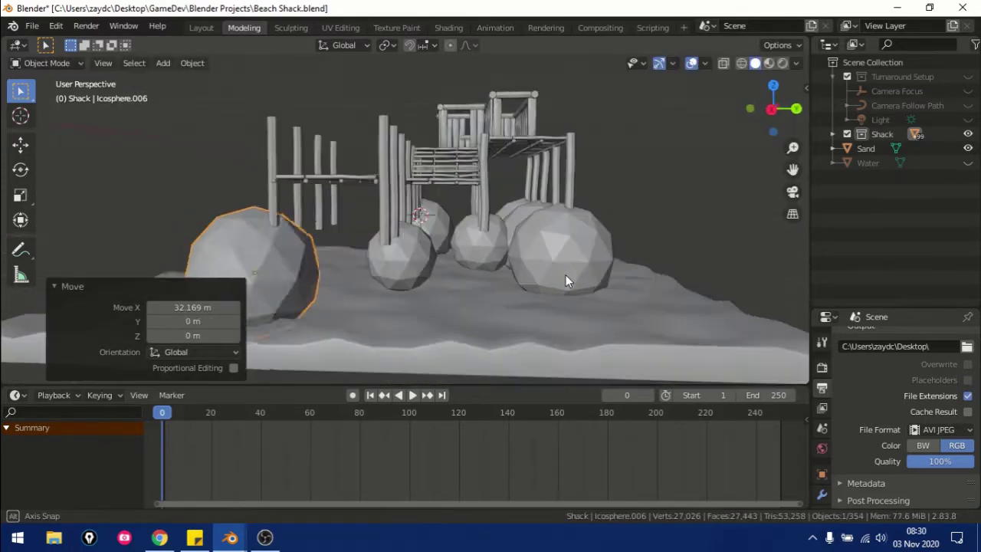
pyautogui.moveTo(477, 294)
pyautogui.mouseDown(button='middle')
pyautogui.moveTo(393, 260)
pyautogui.moveTo(452, 275)
pyautogui.mouseUp(button='middle')
pyautogui.hotkey('shift', 'd')
pyautogui.click(339, 256)
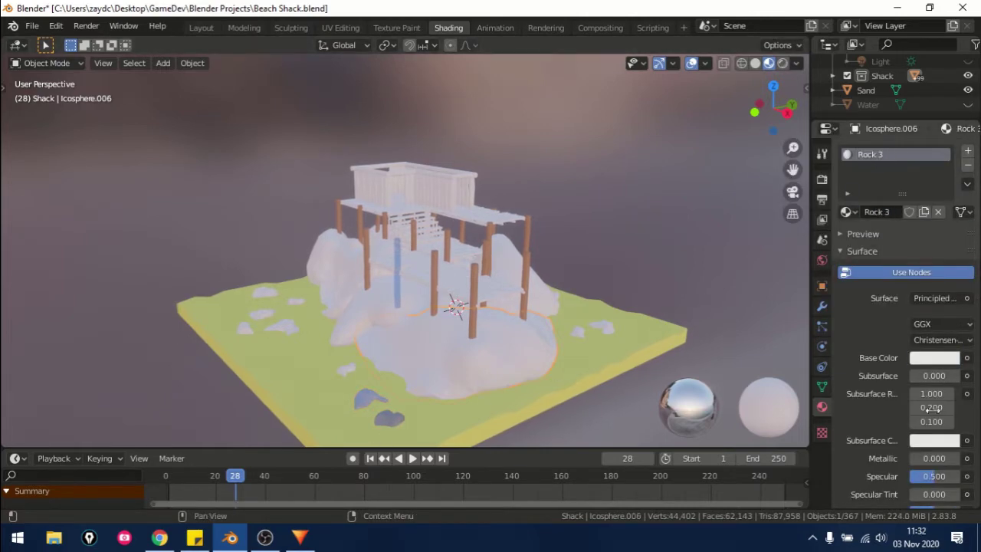
# Step: Set the Rock 3 material's base colour to grey
pyautogui.click(931, 356)
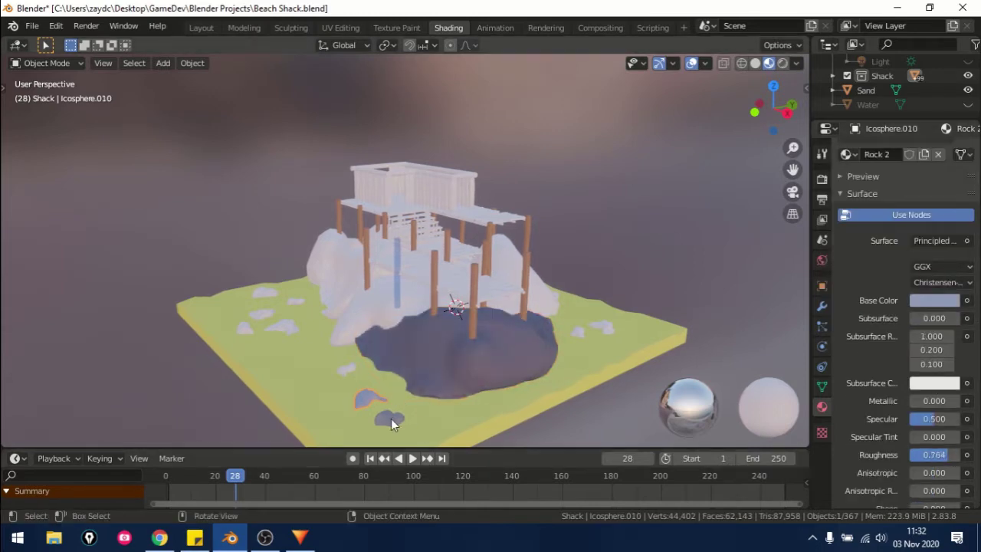
pyautogui.moveTo(391, 423)
pyautogui.mouseDown(button='middle')
pyautogui.moveTo(313, 353)
pyautogui.moveTo(526, 344)
pyautogui.mouseUp(button='middle')
pyautogui.click(284, 367)
pyautogui.moveTo(284, 367); pyautogui.dragTo(462, 354, button='middle')
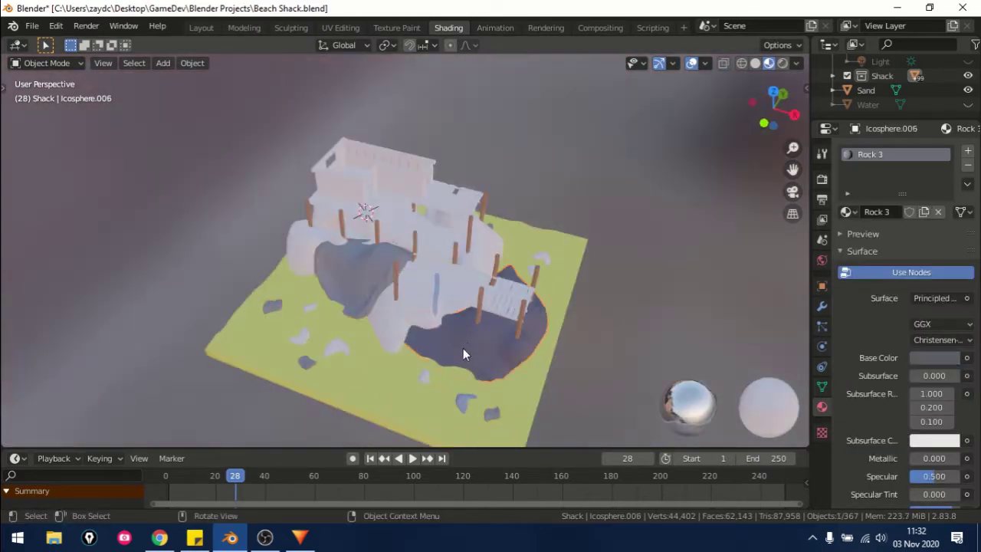
pyautogui.moveTo(499, 304)
pyautogui.mouseDown(button='middle')
pyautogui.moveTo(499, 341)
pyautogui.moveTo(377, 293)
pyautogui.moveTo(416, 375)
pyautogui.moveTo(179, 340)
pyautogui.mouseUp(button='middle')
# Step: Check a rock without material, then select the Water object
pyautogui.click(475, 330)
pyautogui.moveTo(476, 330)
pyautogui.mouseDown(button='middle')
pyautogui.moveTo(584, 342)
pyautogui.moveTo(597, 369)
pyautogui.mouseUp(button='middle')
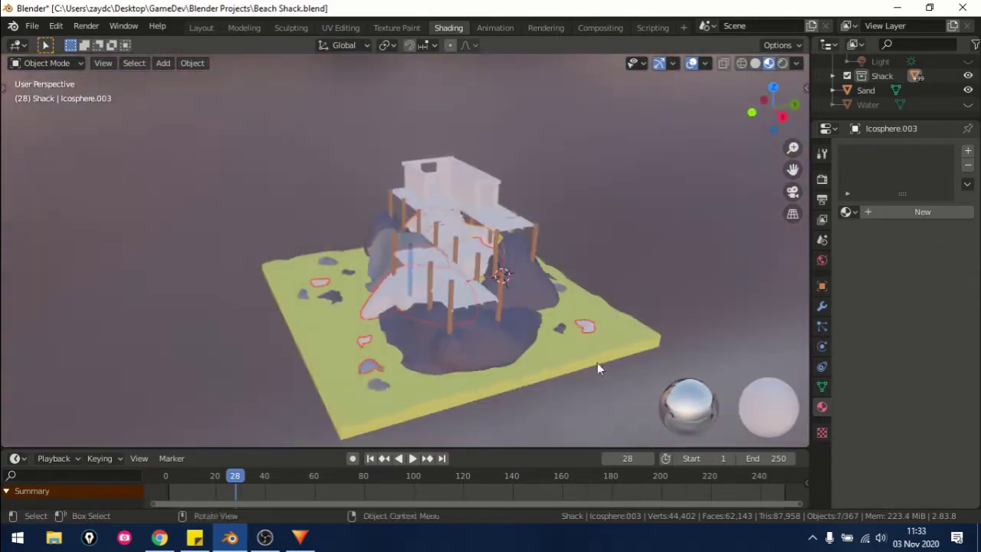
pyautogui.click(597, 362)
pyautogui.moveTo(625, 203); pyautogui.dragTo(822, 243, button='middle')
pyautogui.click(868, 104)
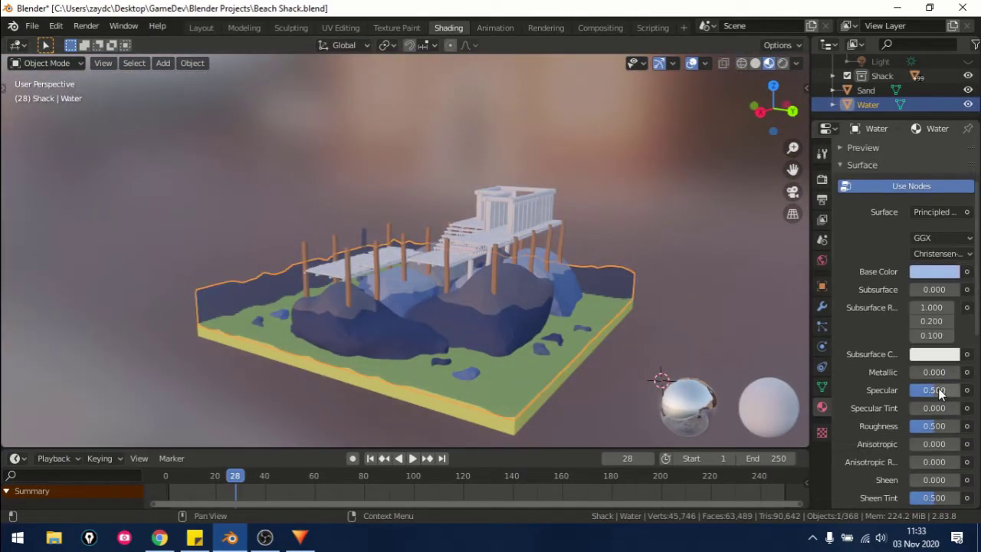
# Step: Preview the scene through the camera with animation playback
pyautogui.press('KP_0')
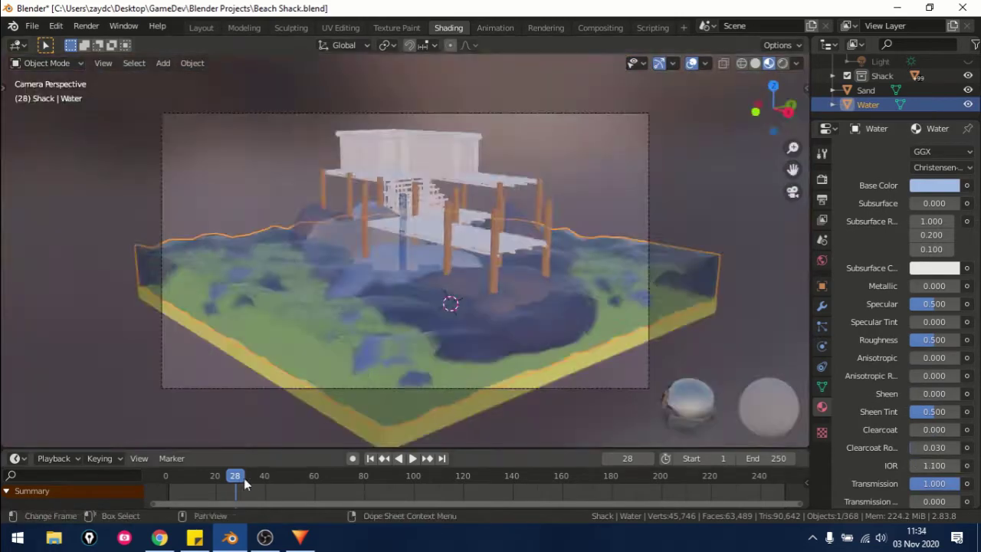
pyautogui.press('space')
pyautogui.moveTo(255, 477); pyautogui.dragTo(804, 477)
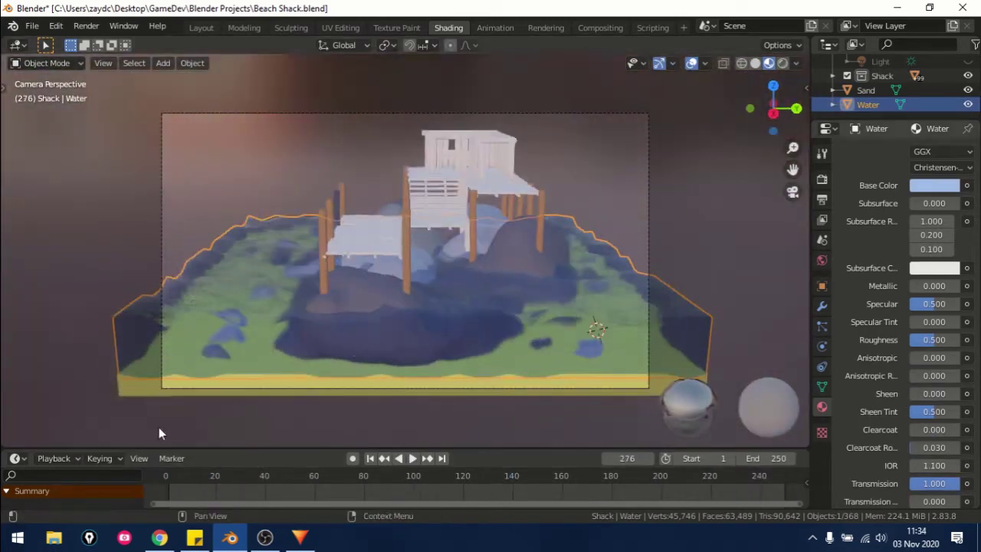
pyautogui.press('space')
pyautogui.moveTo(600, 299)
pyautogui.mouseDown(button='middle')
pyautogui.moveTo(459, 196)
pyautogui.moveTo(524, 339)
pyautogui.mouseUp(button='middle')
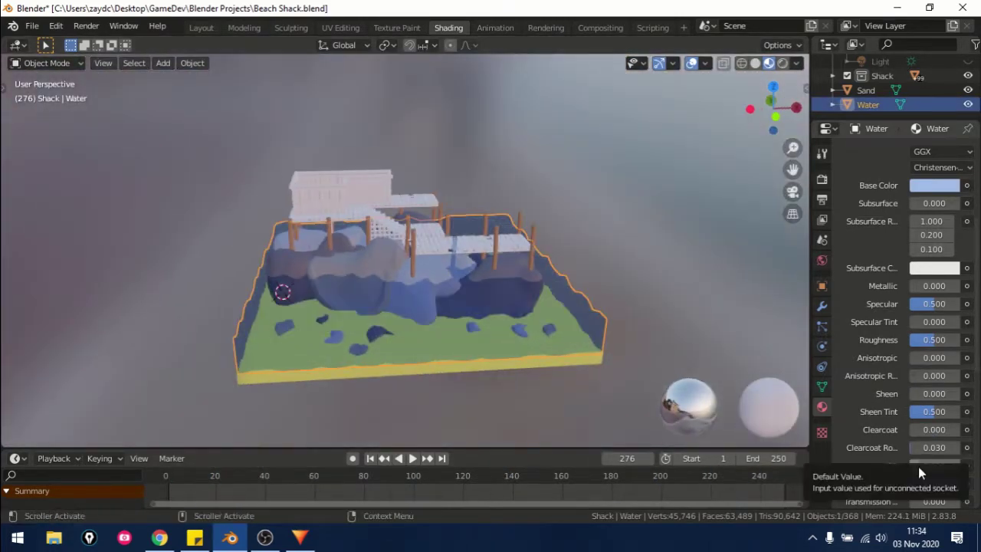
pyautogui.press('space')
pyautogui.moveTo(680, 361)
pyautogui.mouseDown(button='middle')
pyautogui.moveTo(656, 324)
pyautogui.moveTo(751, 217)
pyautogui.mouseUp(button='middle')
pyautogui.press('KP_0')
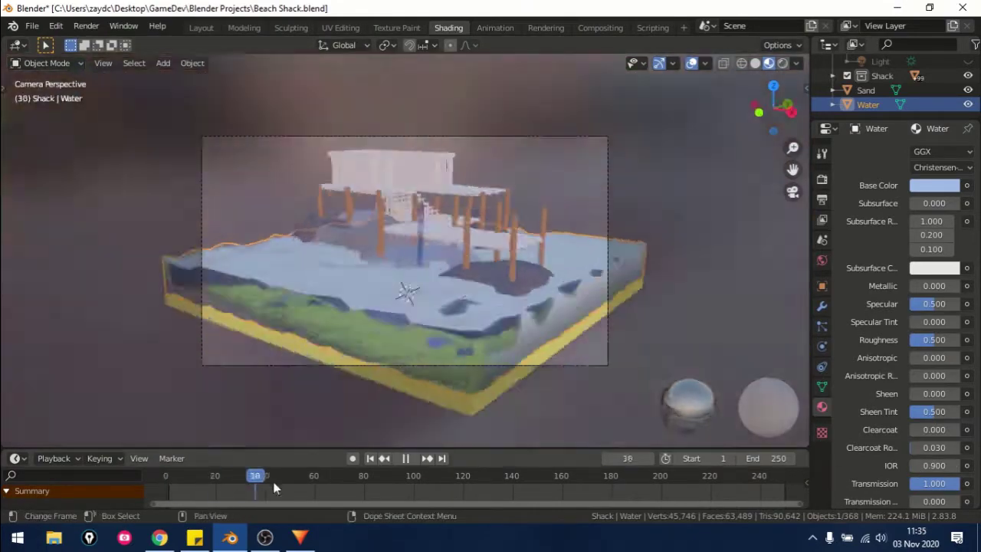
pyautogui.press('Escape')
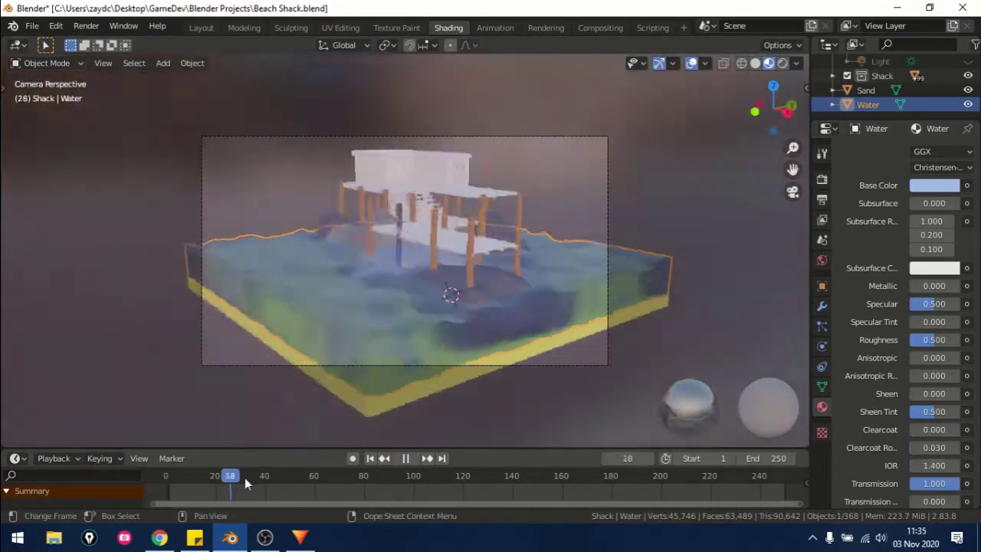
# Step: Set the water's IOR to 1.200 and open its base colour picker
pyautogui.moveTo(166, 475)
pyautogui.mouseDown()
pyautogui.moveTo(554, 457)
pyautogui.moveTo(333, 485)
pyautogui.moveTo(228, 483)
pyautogui.mouseUp()
pyautogui.click(914, 465)
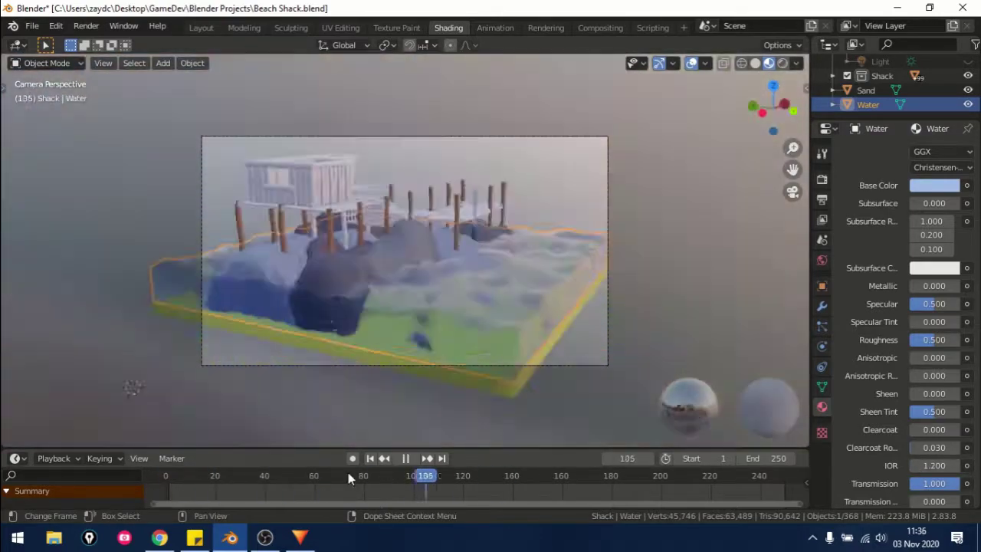
pyautogui.press('Escape')
pyautogui.click(933, 184)
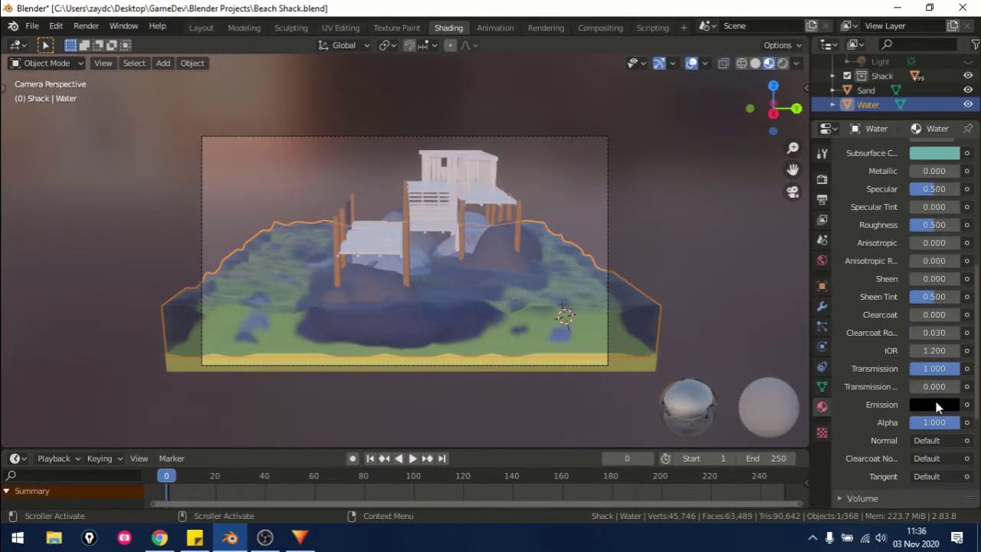
pyautogui.moveTo(811, 367)
pyautogui.mouseDown()
pyautogui.moveTo(726, 368)
pyautogui.moveTo(828, 367)
pyautogui.mouseUp()
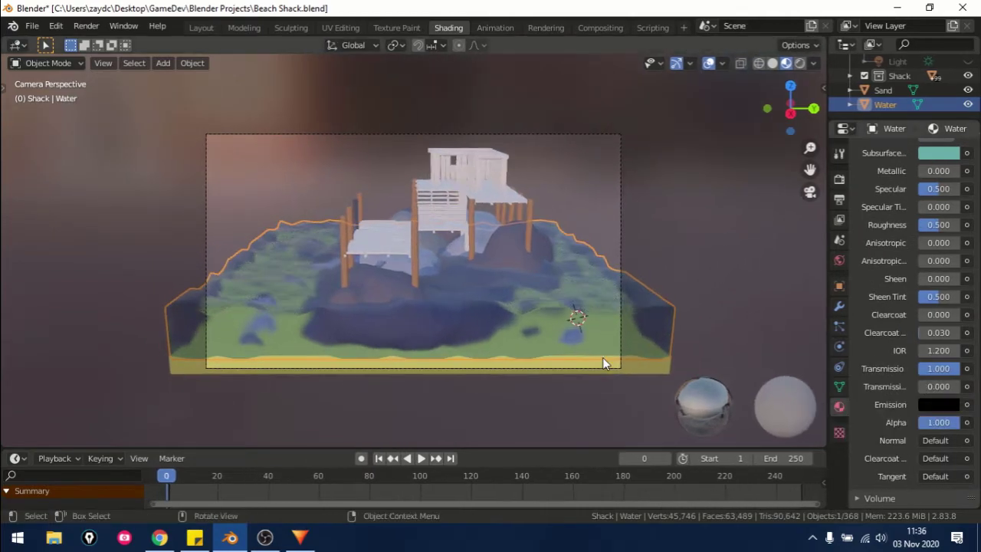
pyautogui.moveTo(602, 357); pyautogui.dragTo(524, 447, button='middle')
pyautogui.click(446, 291)
pyautogui.click(864, 211)
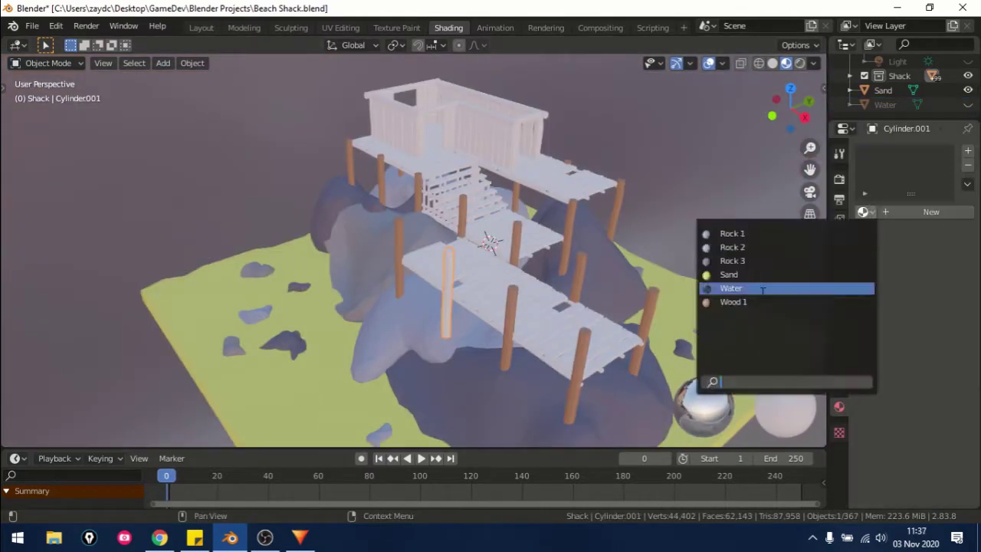
pyautogui.click(763, 288)
pyautogui.moveTo(628, 199)
pyautogui.mouseDown(button='middle')
pyautogui.moveTo(519, 108)
pyautogui.moveTo(494, 257)
pyautogui.mouseUp(button='middle')
pyautogui.click(388, 295)
pyautogui.click(939, 358)
pyautogui.click(868, 232)
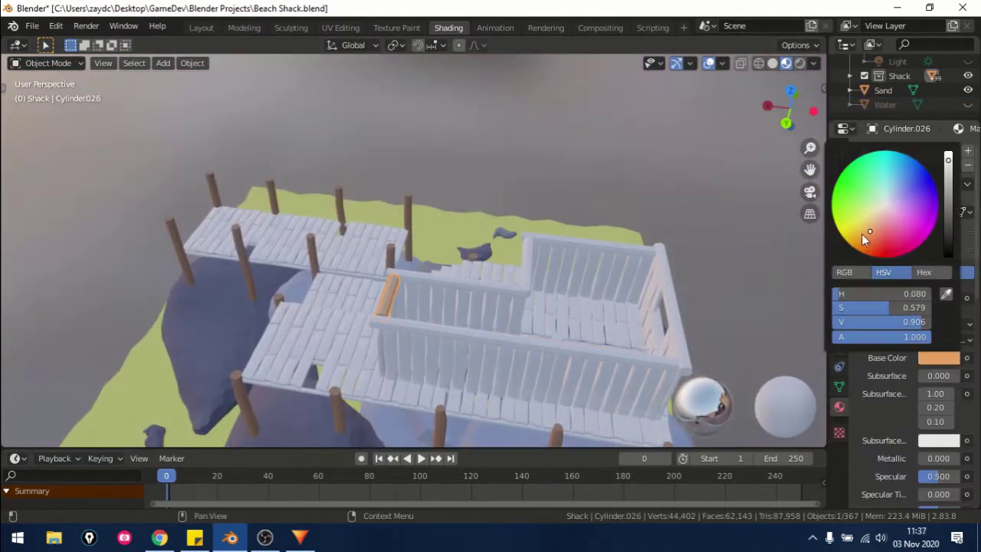
pyautogui.click(861, 235)
pyautogui.click(949, 171)
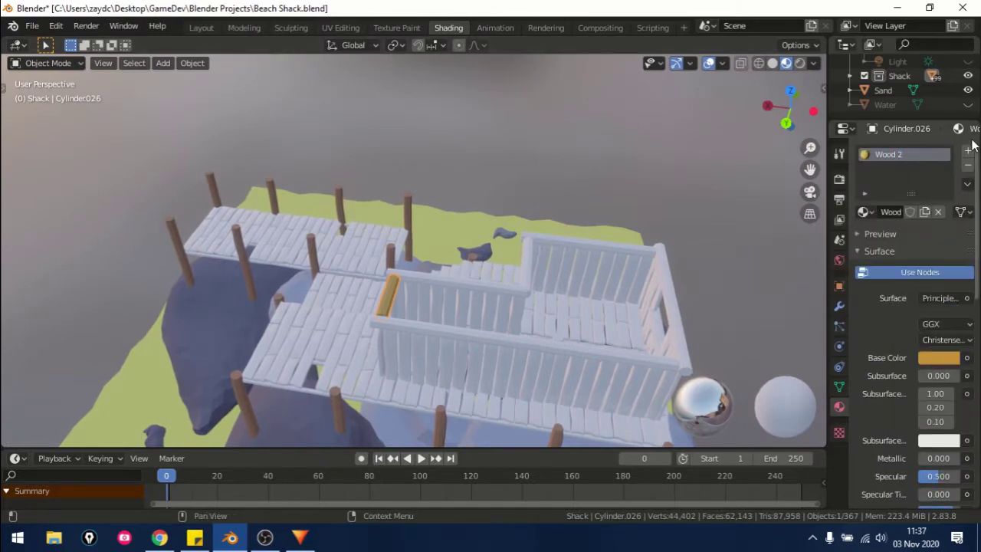
pyautogui.moveTo(536, 229); pyautogui.dragTo(392, 222, button='middle')
pyautogui.click(391, 222)
pyautogui.click(264, 209)
pyautogui.moveTo(263, 209); pyautogui.dragTo(469, 205, button='middle')
pyautogui.click(292, 265)
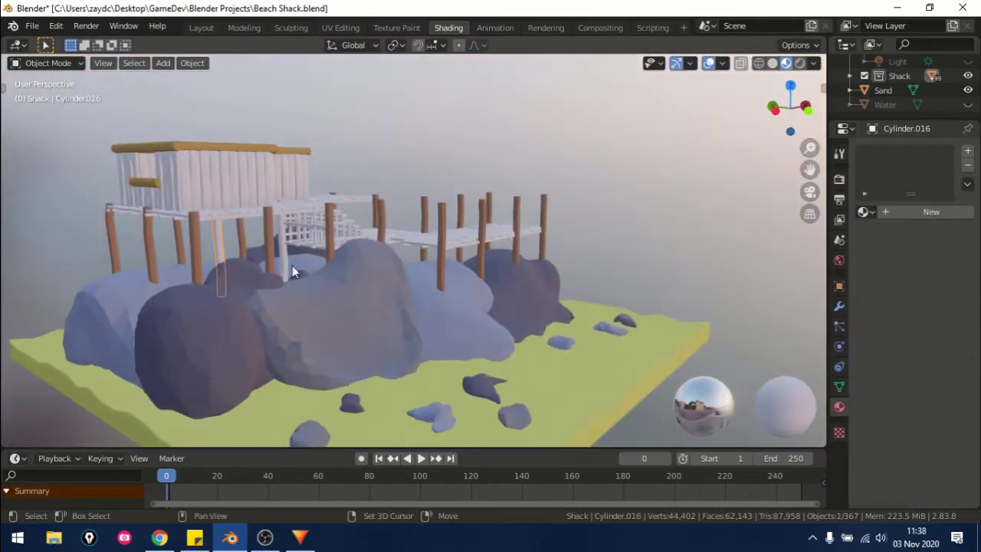
pyautogui.click(292, 246)
pyautogui.moveTo(292, 246)
pyautogui.mouseDown(button='middle')
pyautogui.moveTo(333, 188)
pyautogui.moveTo(490, 218)
pyautogui.moveTo(245, 225)
pyautogui.moveTo(882, 116)
pyautogui.mouseUp(button='middle')
# Step: Give a walkway framing board a new tan Wood 3 material
pyautogui.click(246, 225)
pyautogui.scroll(3, 882, 99)
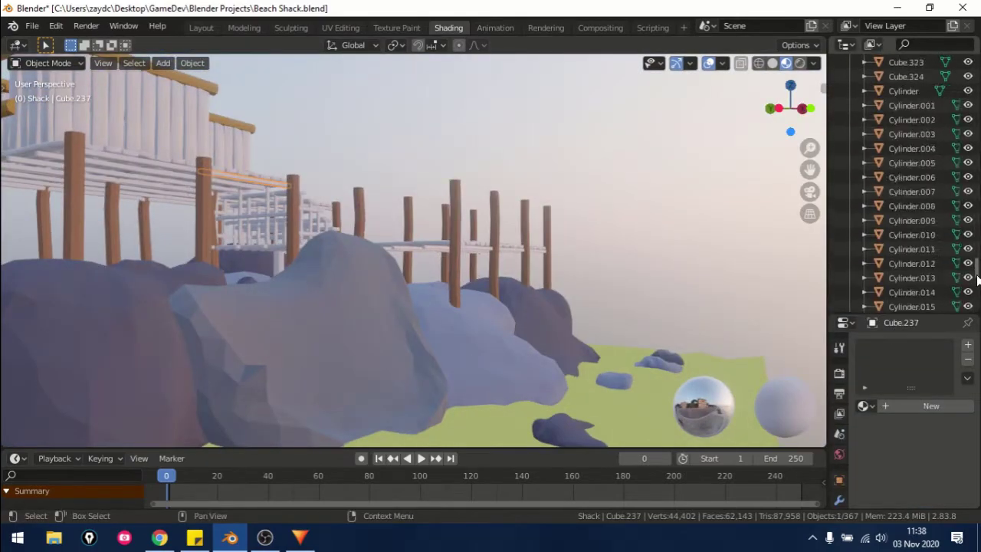
pyautogui.scroll(-5, 976, 280)
pyautogui.moveTo(690, 230)
pyautogui.mouseDown(button='middle')
pyautogui.moveTo(496, 261)
pyautogui.moveTo(653, 206)
pyautogui.mouseUp(button='middle')
pyautogui.moveTo(904, 316); pyautogui.dragTo(904, 158)
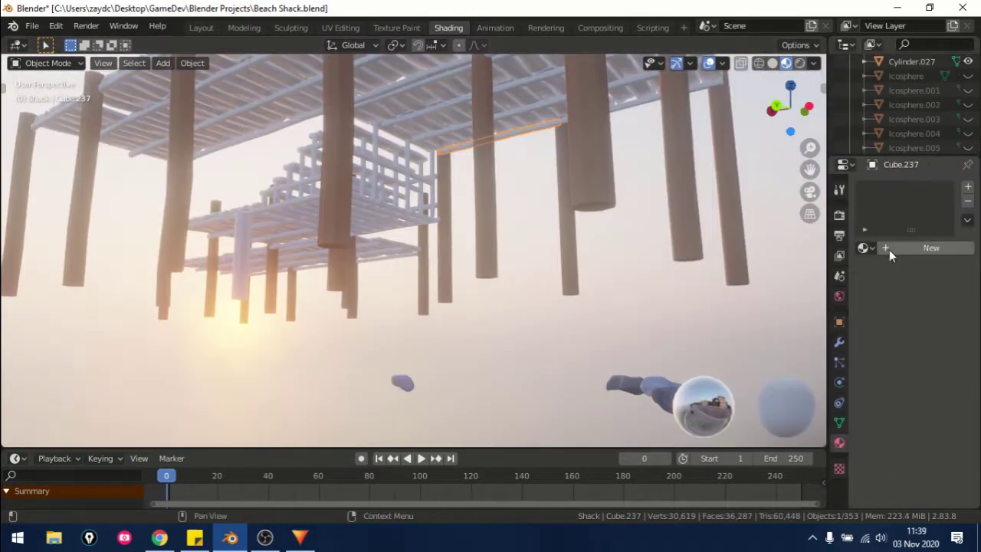
pyautogui.click(889, 250)
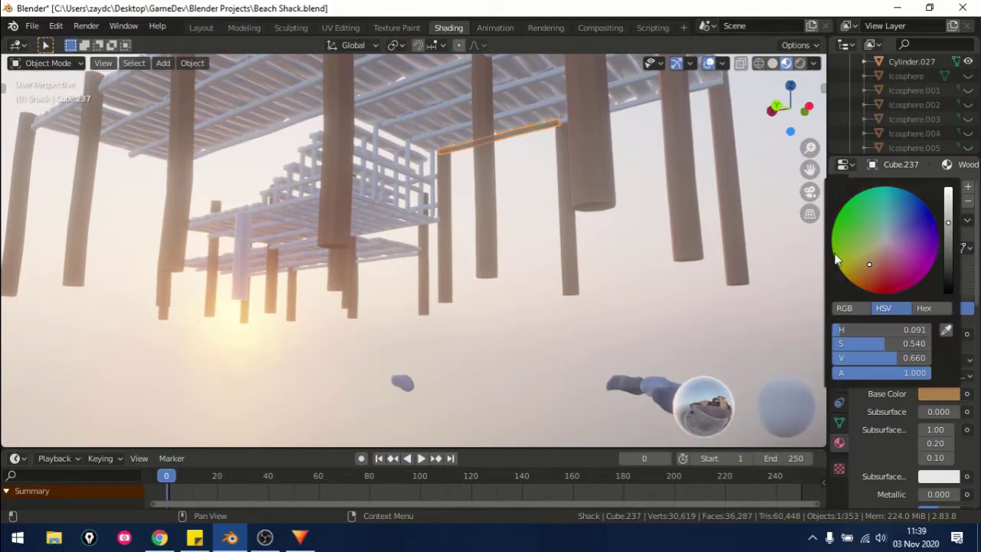
# Step: From below, select several framing boards under the walkway
pyautogui.press('KP_3')
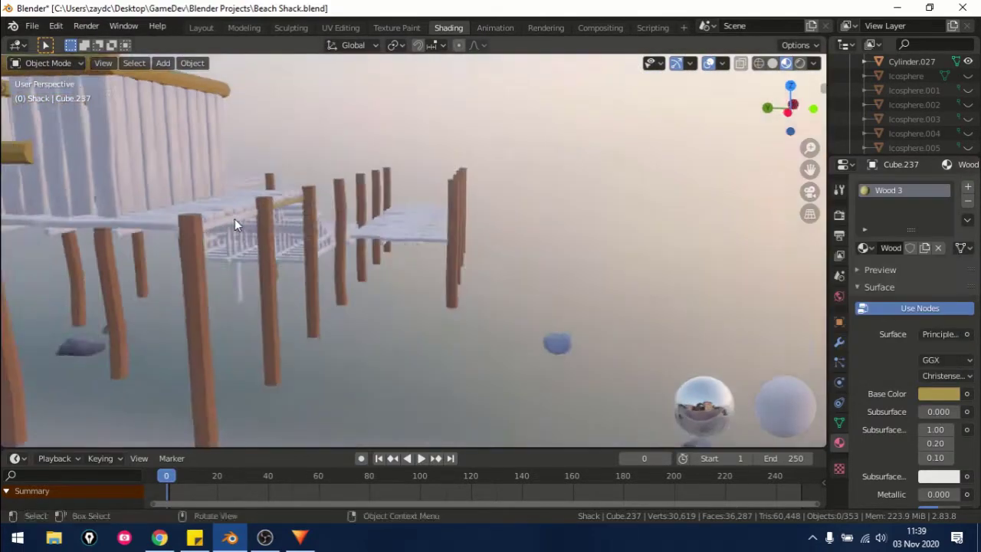
pyautogui.press('ctrl+KP_7')
pyautogui.click(368, 215)
pyautogui.scroll(2, 368, 214)
pyautogui.keyDown('shift'); pyautogui.click(191, 301); pyautogui.keyUp('shift')
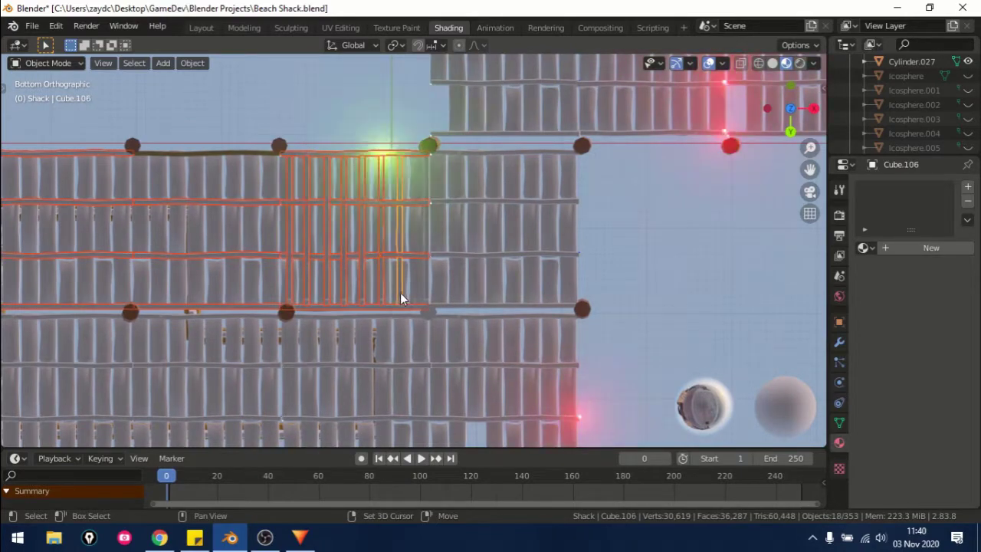
pyautogui.keyDown('shift'); pyautogui.moveTo(91, 359); pyautogui.dragTo(176, 306, button='middle'); pyautogui.keyUp('shift')
pyautogui.keyDown('shift'); pyautogui.click(154, 365); pyautogui.keyUp('shift')
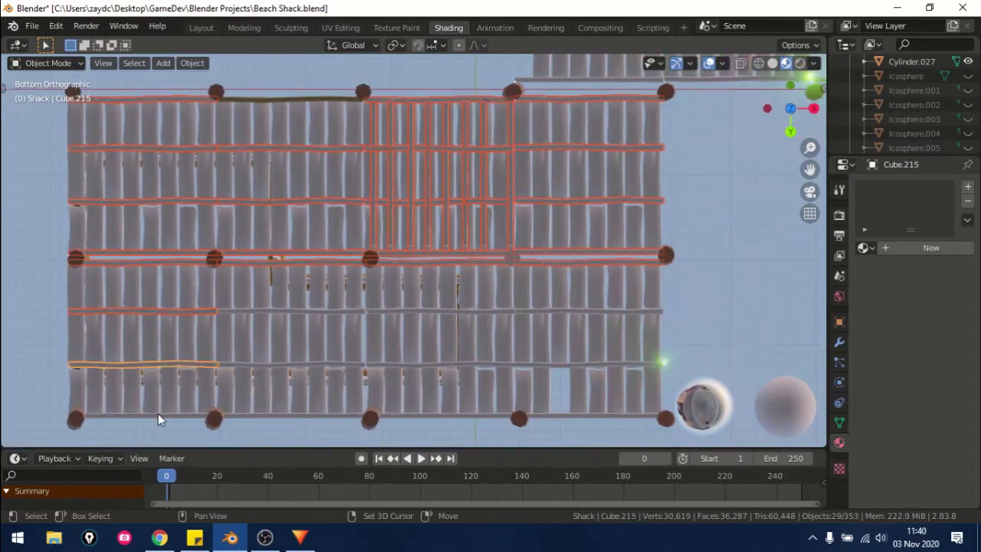
pyautogui.moveTo(550, 414)
pyautogui.keyDown('shift'); pyautogui.mouseDown(button='middle')
pyautogui.moveTo(421, 356)
pyautogui.moveTo(530, 175)
pyautogui.mouseUp(button='middle'); pyautogui.keyUp('shift')
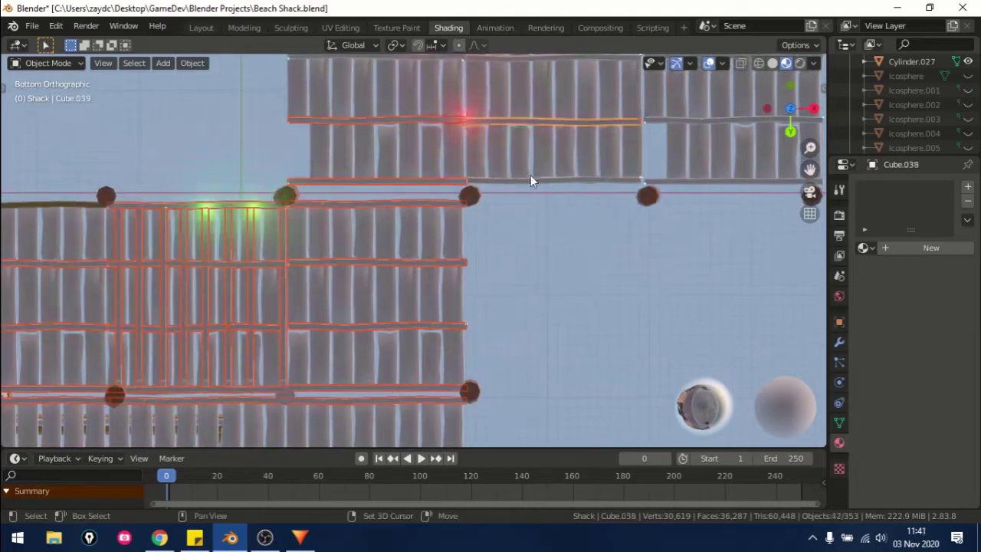
# Step: Add more framing boards with the Wood 3 board active and link Wood 3 to them
pyautogui.click(66, 208)
pyautogui.moveTo(66, 208)
pyautogui.mouseDown(button='middle')
pyautogui.moveTo(503, 278)
pyautogui.moveTo(623, 263)
pyautogui.mouseUp(button='middle')
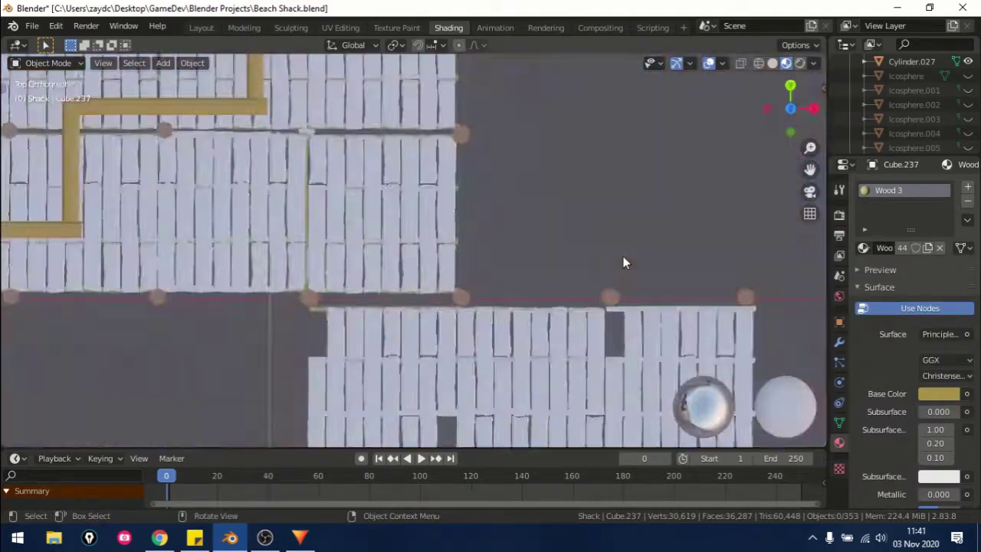
pyautogui.scroll(-2, 623, 263)
pyautogui.click(396, 134)
pyautogui.keyDown('shift'); pyautogui.click(460, 184); pyautogui.keyUp('shift')
pyautogui.keyDown('shift'); pyautogui.click(551, 236); pyautogui.keyUp('shift')
pyautogui.hotkey('ctrl', 'l')
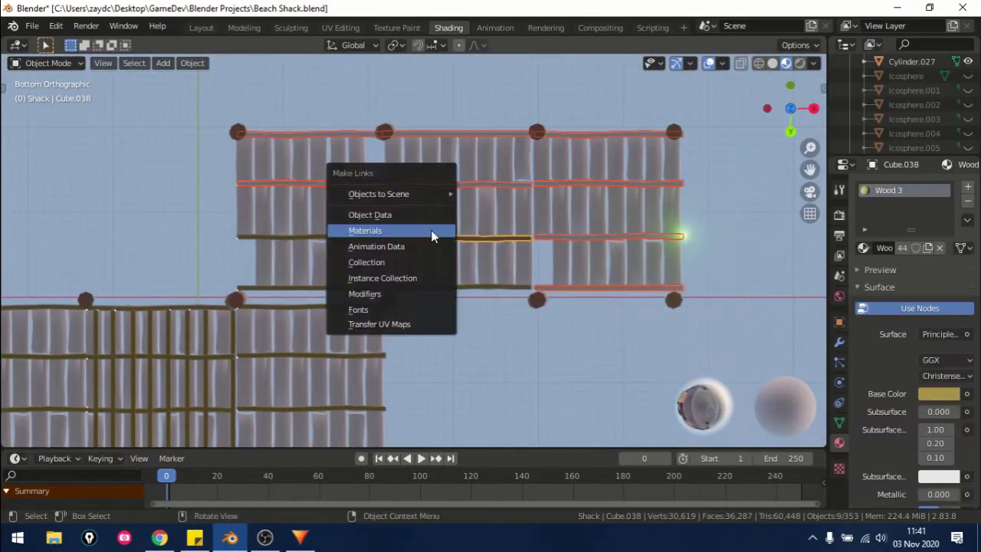
pyautogui.click(431, 230)
pyautogui.moveTo(430, 230)
pyautogui.mouseDown(button='middle')
pyautogui.moveTo(483, 302)
pyautogui.moveTo(293, 105)
pyautogui.moveTo(765, 318)
pyautogui.moveTo(186, 236)
pyautogui.mouseUp(button='middle')
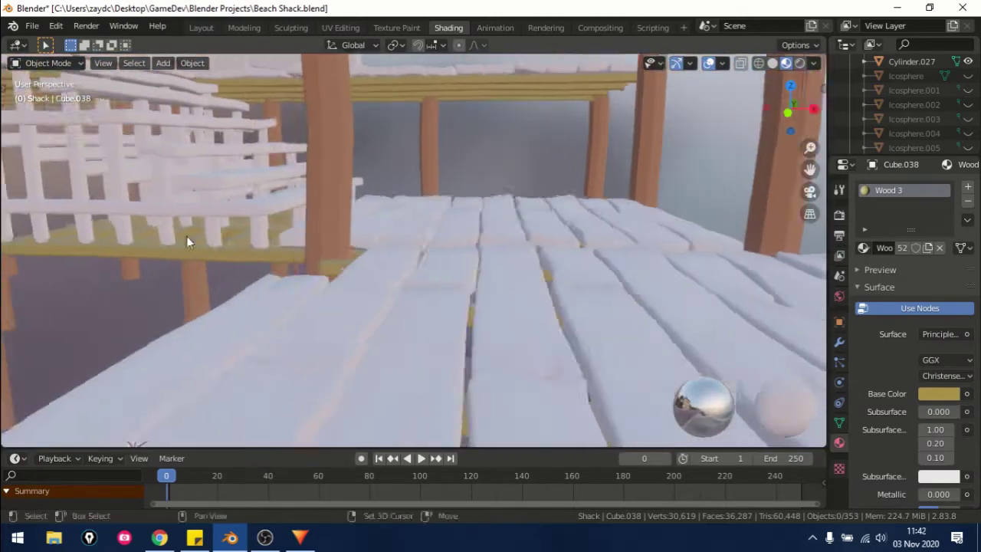
# Step: Select the stair railing boards and posts and apply Wood 3 to them
pyautogui.click(193, 164)
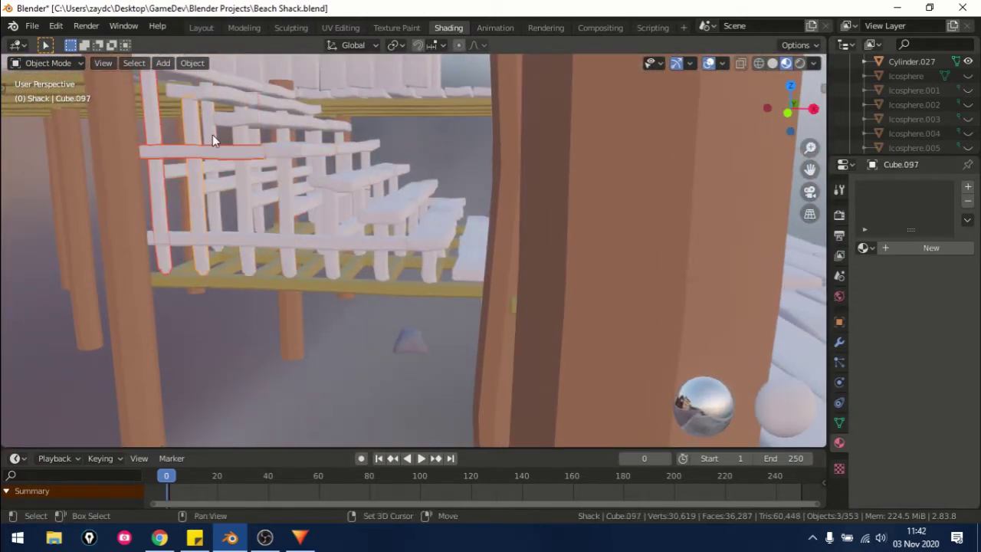
pyautogui.click(385, 268)
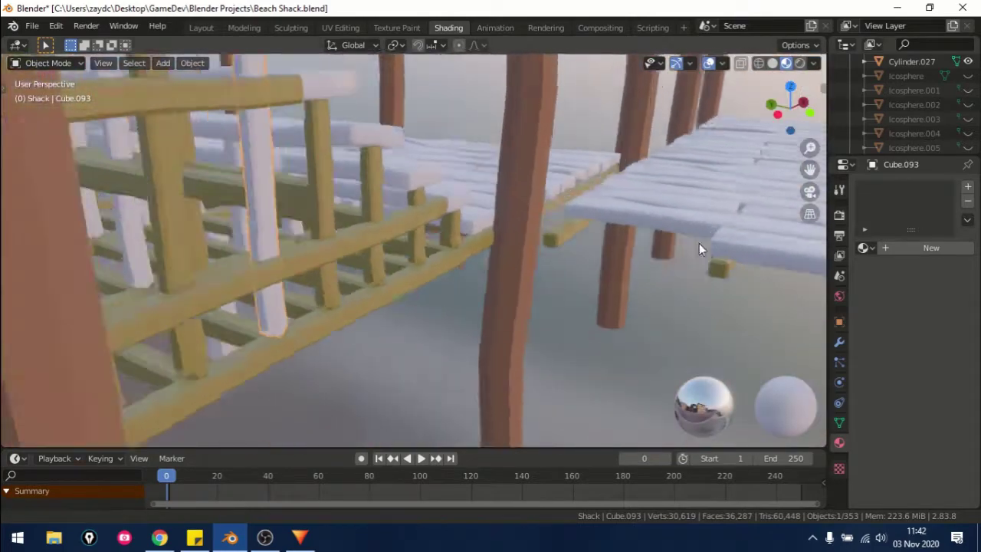
pyautogui.moveTo(314, 306); pyautogui.dragTo(374, 216, button='middle')
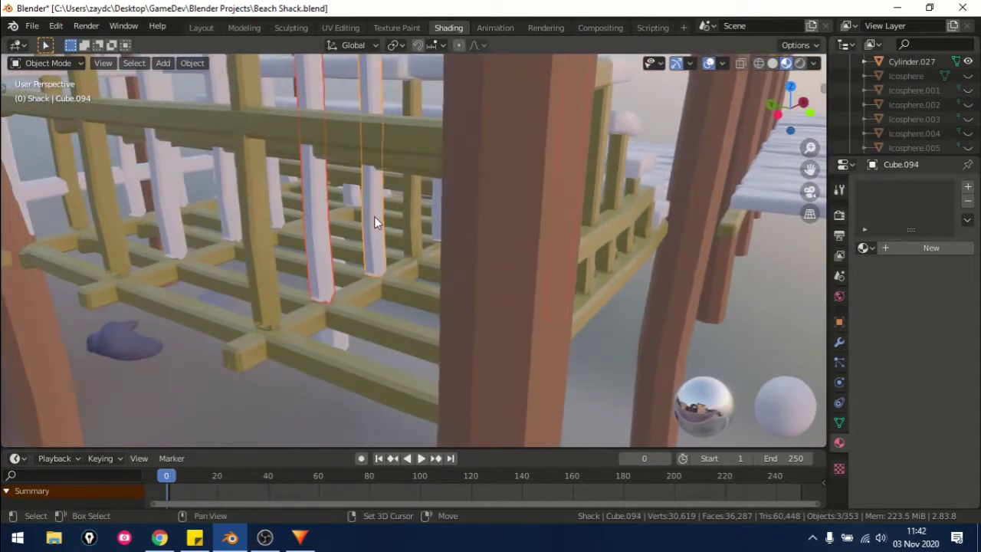
pyautogui.keyDown('shift'); pyautogui.click(115, 174); pyautogui.keyUp('shift')
pyautogui.keyDown('shift'); pyautogui.click(434, 210); pyautogui.keyUp('shift')
pyautogui.click(290, 232)
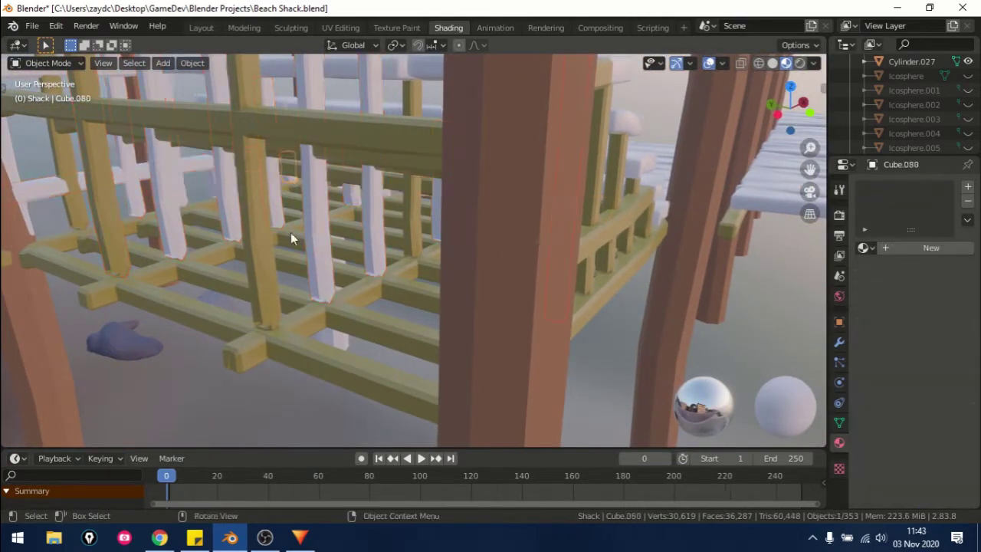
pyautogui.moveTo(290, 232); pyautogui.dragTo(217, 229, button='middle')
pyautogui.keyDown('shift'); pyautogui.click(660, 292); pyautogui.keyUp('shift')
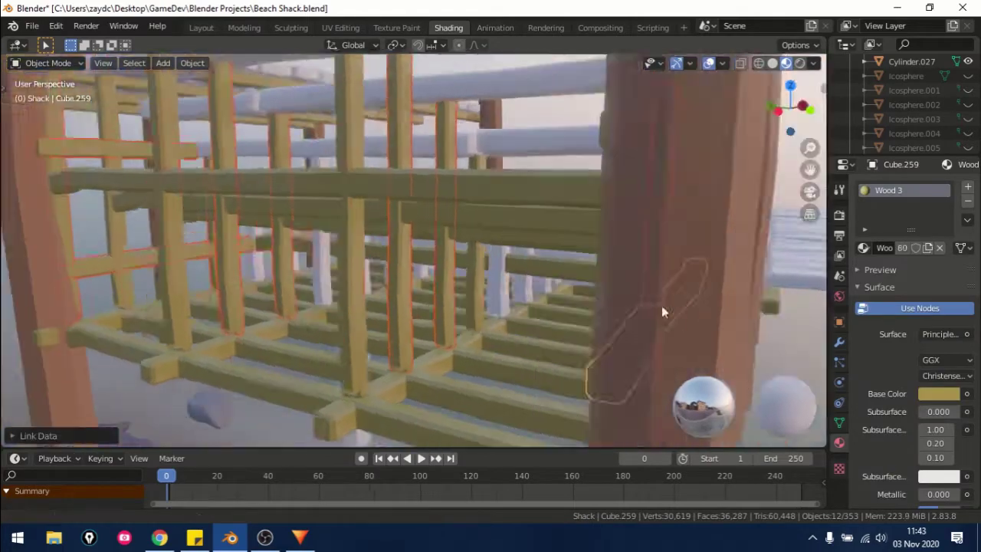
pyautogui.keyDown('shift'); pyautogui.moveTo(661, 305); pyautogui.dragTo(383, 272, button='middle'); pyautogui.keyUp('shift')
pyautogui.keyDown('shift'); pyautogui.click(274, 290); pyautogui.keyUp('shift')
# Step: Check a single pillar's material and view the whole shack
pyautogui.click(275, 289)
pyautogui.moveTo(274, 289)
pyautogui.mouseDown(button='middle')
pyautogui.moveTo(4, 225)
pyautogui.moveTo(449, 163)
pyautogui.moveTo(145, 376)
pyautogui.mouseUp(button='middle')
pyautogui.moveTo(246, 363); pyautogui.dragTo(271, 270, button='middle')
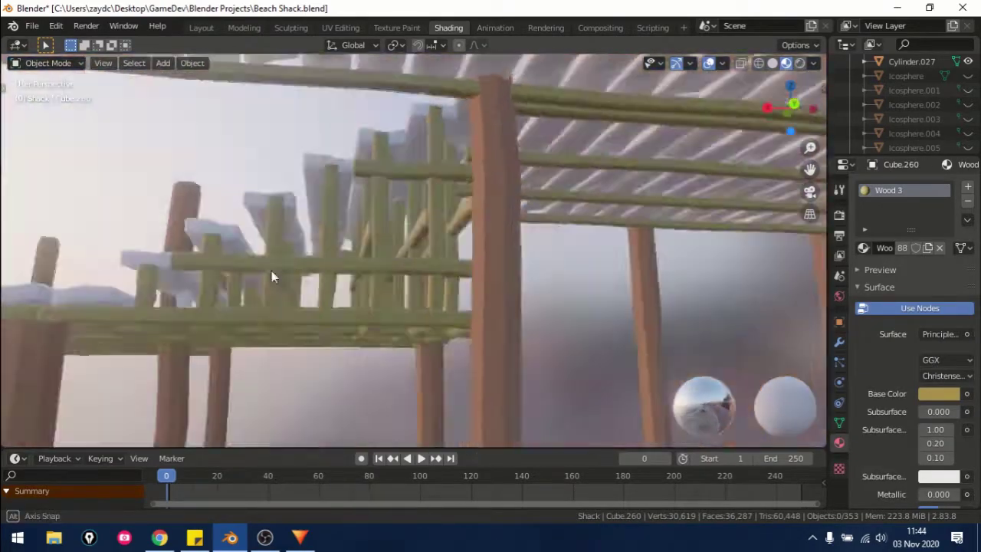
# Step: Give a white deck plank a new darker brown Wood 4 material
pyautogui.scroll(-5, 271, 270)
pyautogui.moveTo(340, 269); pyautogui.dragTo(476, 295, button='middle')
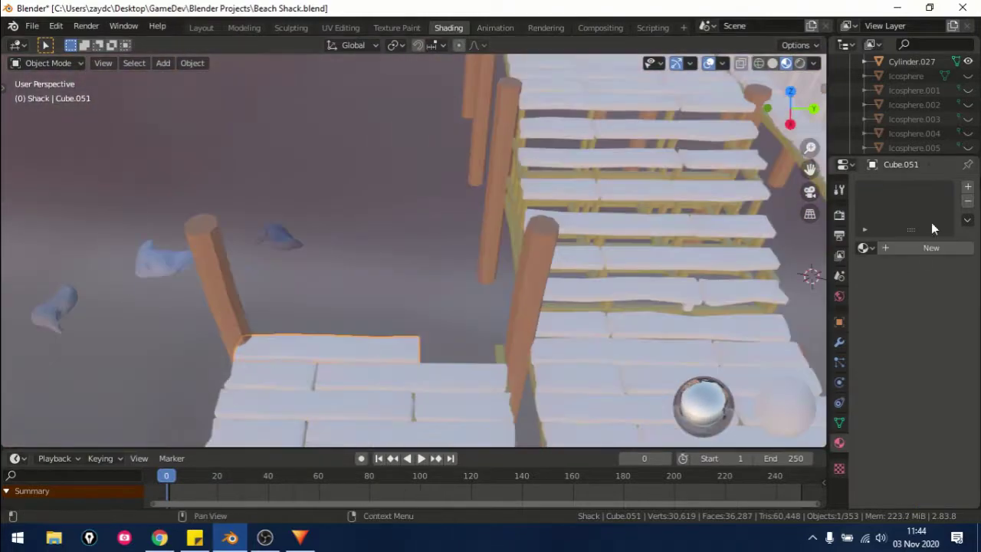
pyautogui.click(919, 245)
pyautogui.click(939, 393)
pyautogui.click(860, 266)
# Step: Select more deck planks, keeping the Wood 4 plank active
pyautogui.moveTo(429, 230); pyautogui.dragTo(387, 302, button='middle')
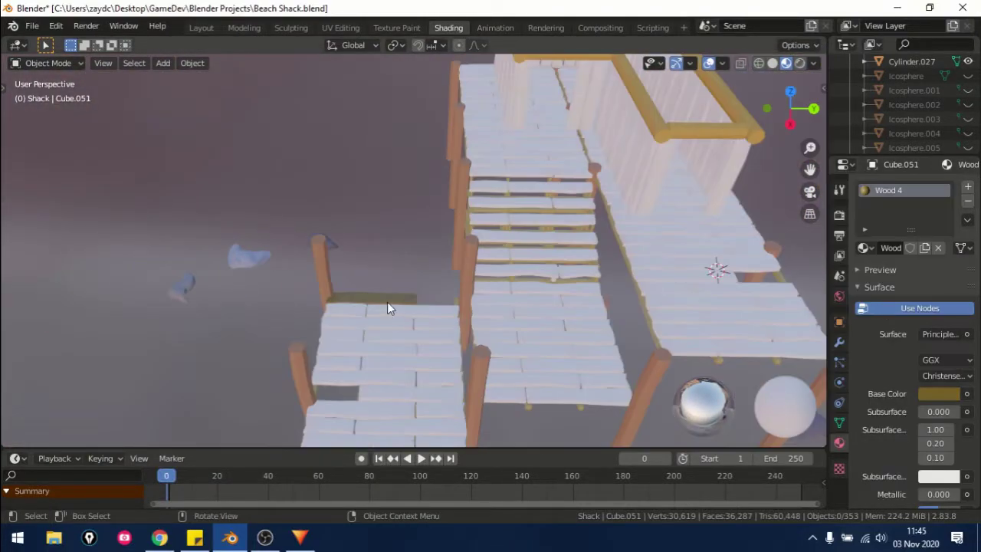
pyautogui.click(380, 322)
pyautogui.scroll(-4, 377, 402)
pyautogui.keyDown('shift'); pyautogui.click(382, 386); pyautogui.keyUp('shift')
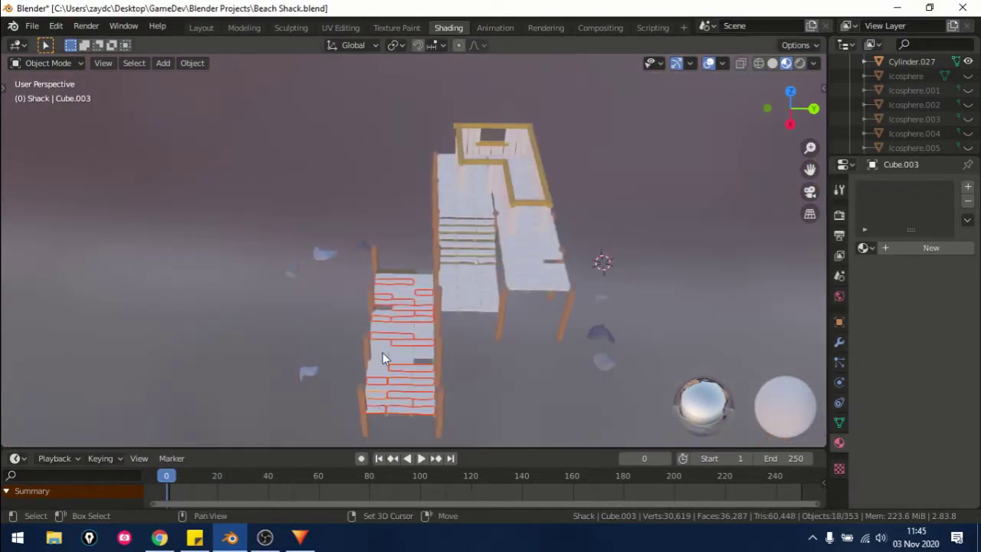
pyautogui.click(406, 281)
pyautogui.moveTo(406, 281); pyautogui.dragTo(567, 343, button='middle')
pyautogui.scroll(4, 436, 291)
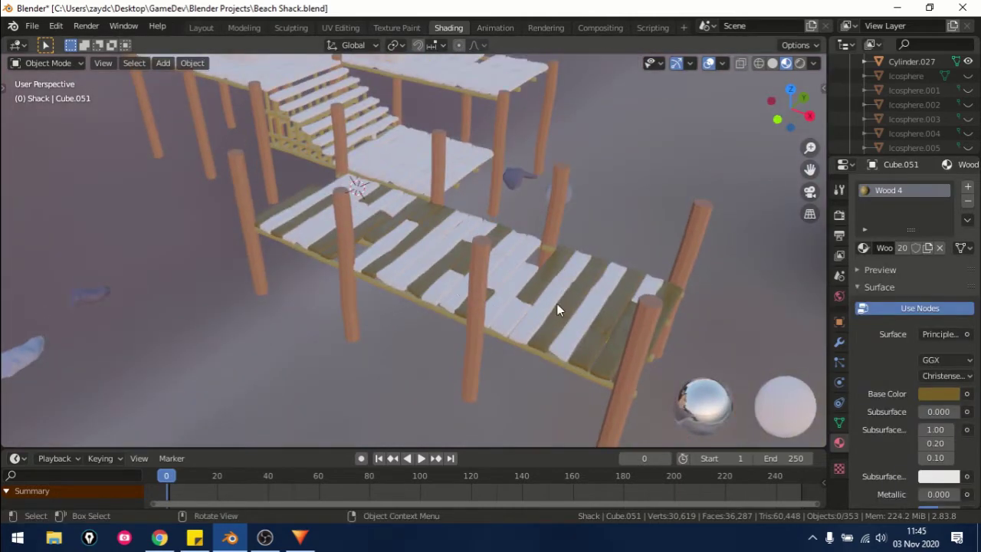
pyautogui.moveTo(556, 307); pyautogui.dragTo(403, 277, button='middle')
# Step: Link Wood 4 from an active plank to the white walkway planks
pyautogui.keyDown('shift'); pyautogui.click(446, 249); pyautogui.keyUp('shift')
pyautogui.keyDown('shift'); pyautogui.click(418, 208); pyautogui.keyUp('shift')
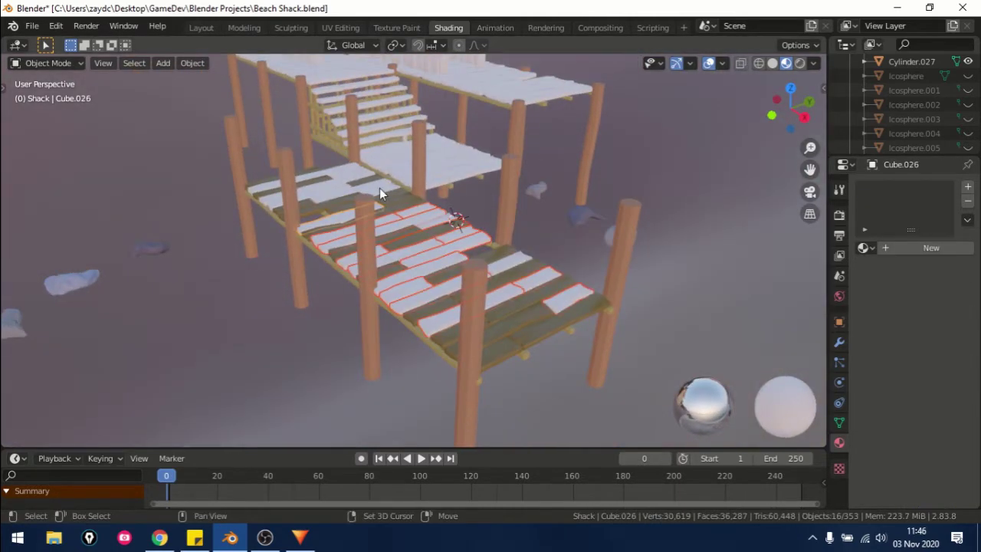
pyautogui.keyDown('shift'); pyautogui.click(338, 169); pyautogui.keyUp('shift')
pyautogui.hotkey('ctrl', 'l')
pyautogui.moveTo(604, 186); pyautogui.dragTo(490, 251, button='middle')
pyautogui.click(490, 251)
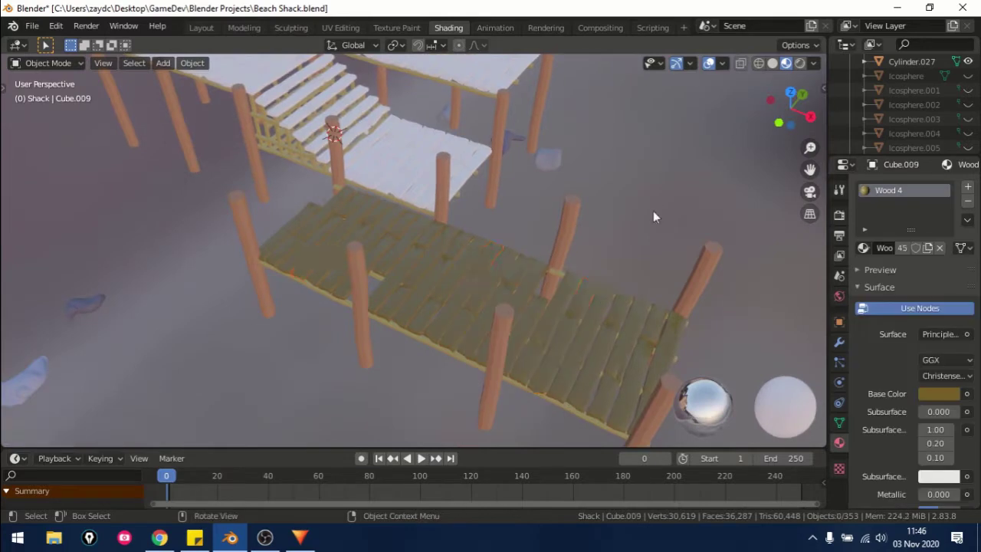
# Step: From below, link Wood 4 to the left and eight lower planks, then select the stair planks
pyautogui.moveTo(653, 211); pyautogui.dragTo(545, 246, button='middle')
pyautogui.press('ctrl+KP_7')
pyautogui.moveTo(52, 207); pyautogui.dragTo(85, 295)
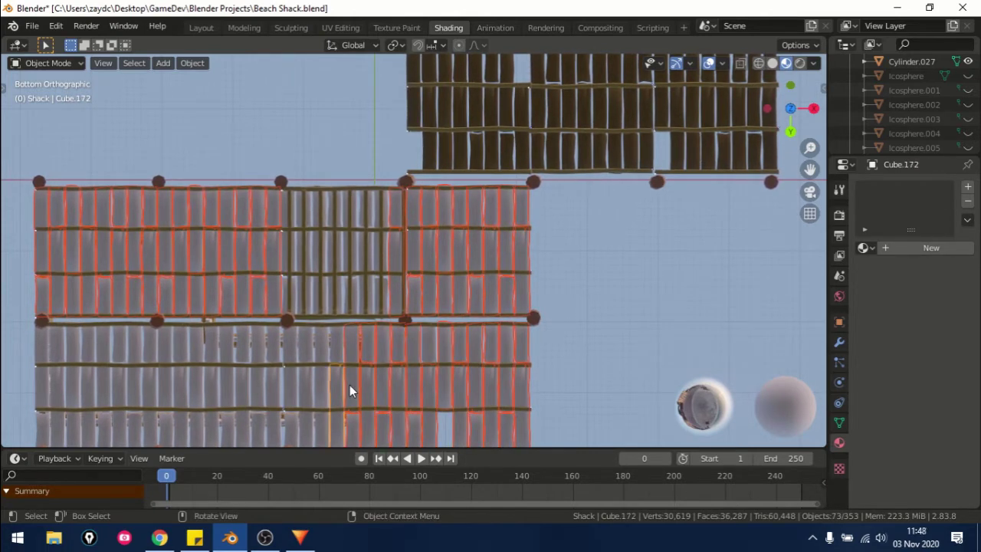
pyautogui.keyDown('shift'); pyautogui.moveTo(350, 386); pyautogui.dragTo(272, 346); pyautogui.keyUp('shift')
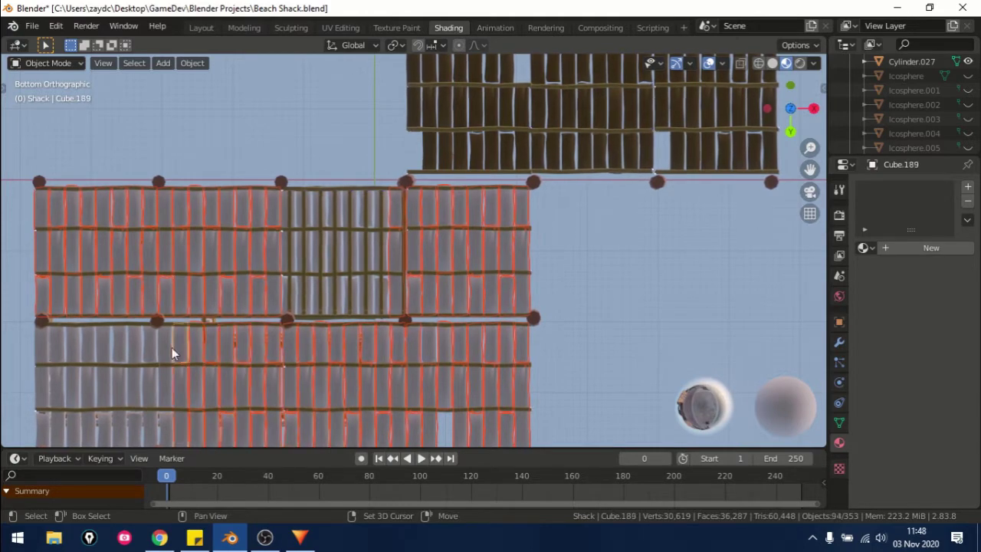
pyautogui.hotkey('ctrl', 'l')
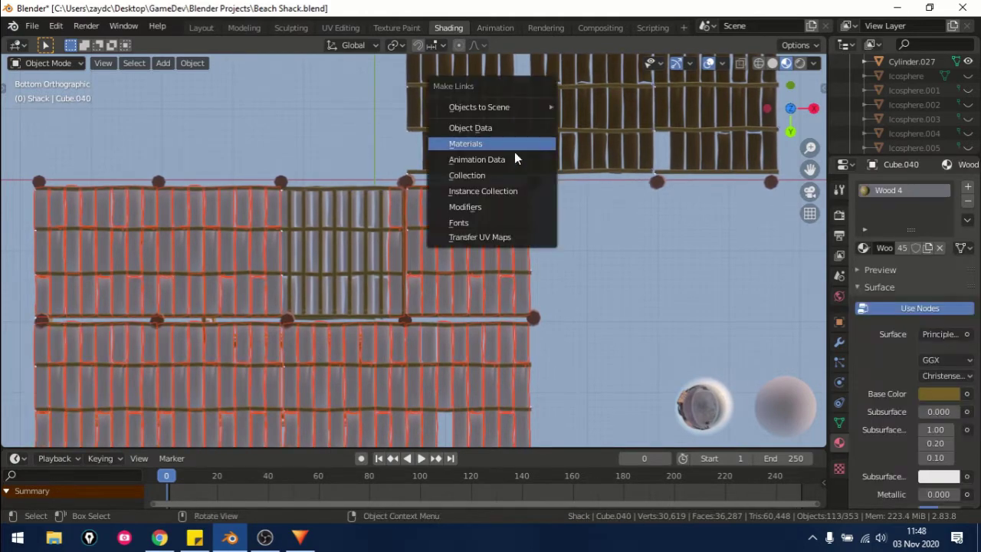
pyautogui.click(514, 146)
pyautogui.moveTo(514, 152); pyautogui.dragTo(573, 164, button='middle')
pyautogui.click(404, 150)
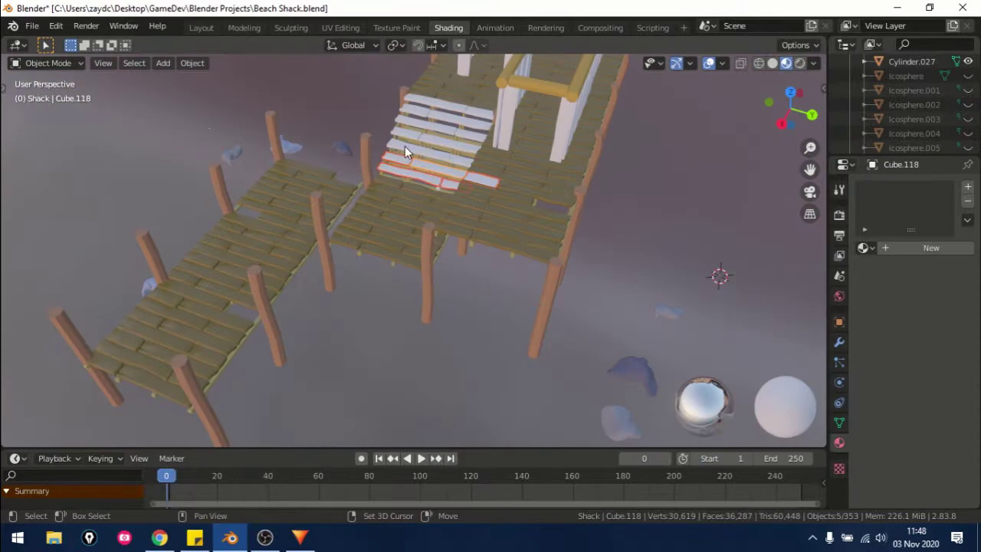
# Step: Link the Wood 4 material onto the selected stair planks
pyautogui.keyDown('shift'); pyautogui.click(456, 121); pyautogui.keyUp('shift')
pyautogui.hotkey('ctrl', 'l')
pyautogui.click(509, 168)
pyautogui.moveTo(508, 168)
pyautogui.mouseDown(button='middle')
pyautogui.moveTo(727, 135)
pyautogui.moveTo(456, 98)
pyautogui.moveTo(656, 208)
pyautogui.moveTo(420, 197)
pyautogui.mouseUp(button='middle')
# Step: Select shack wall boards and link the wood material from a wood-coloured piece
pyautogui.click(421, 197)
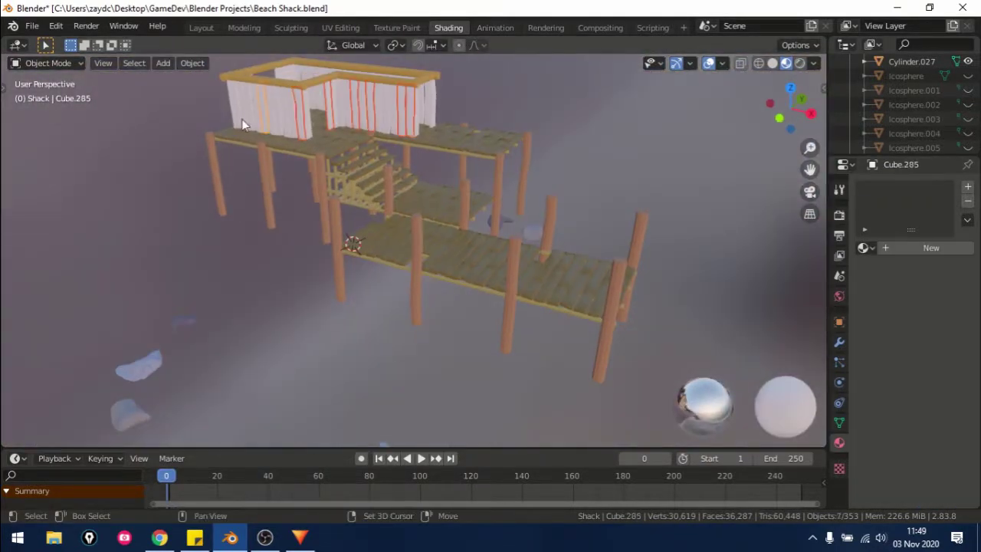
pyautogui.moveTo(241, 118)
pyautogui.mouseDown(button='middle')
pyautogui.moveTo(214, 218)
pyautogui.moveTo(541, 246)
pyautogui.mouseUp(button='middle')
pyautogui.keyDown('shift'); pyautogui.click(409, 241); pyautogui.keyUp('shift')
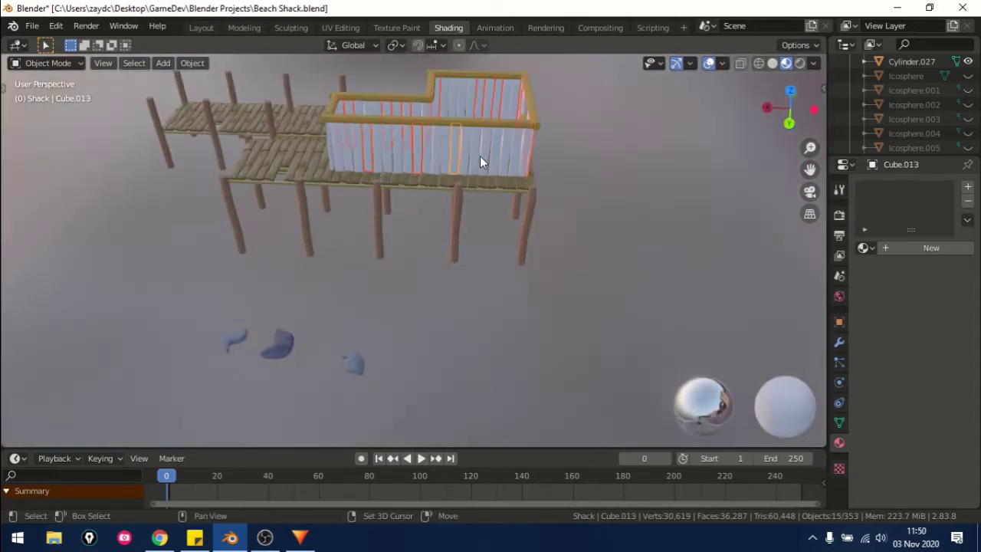
pyautogui.keyDown('shift'); pyautogui.click(471, 203); pyautogui.keyUp('shift')
pyautogui.hotkey('ctrl', 'l')
pyautogui.click(470, 207)
pyautogui.moveTo(471, 208)
pyautogui.mouseDown(button='middle')
pyautogui.moveTo(421, 203)
pyautogui.moveTo(370, 238)
pyautogui.moveTo(509, 184)
pyautogui.moveTo(372, 193)
pyautogui.moveTo(414, 216)
pyautogui.moveTo(409, 159)
pyautogui.mouseUp(button='middle')
# Step: Select more wall boards, then deselect everything and frame the whole shack
pyautogui.keyDown('shift'); pyautogui.click(450, 144); pyautogui.keyUp('shift')
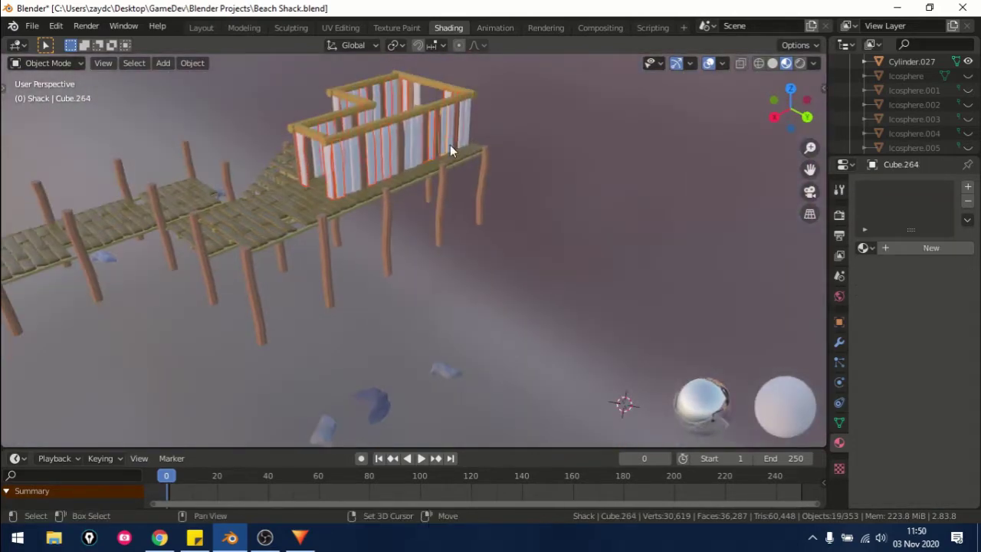
pyautogui.keyDown('shift'); pyautogui.click(276, 241); pyautogui.keyUp('shift')
pyautogui.hotkey('alt', 'a')
pyautogui.moveTo(303, 229)
pyautogui.mouseDown(button='middle')
pyautogui.moveTo(595, 250)
pyautogui.moveTo(416, 195)
pyautogui.moveTo(320, 236)
pyautogui.mouseUp(button='middle')
pyautogui.scroll(3, 320, 236)
pyautogui.moveTo(573, 134); pyautogui.dragTo(453, 156, button='middle')
pyautogui.scroll(-4, 454, 156)
# Step: Select several wooden stilt posts and board pieces around the shack
pyautogui.keyDown('shift'); pyautogui.click(411, 164); pyautogui.keyUp('shift')
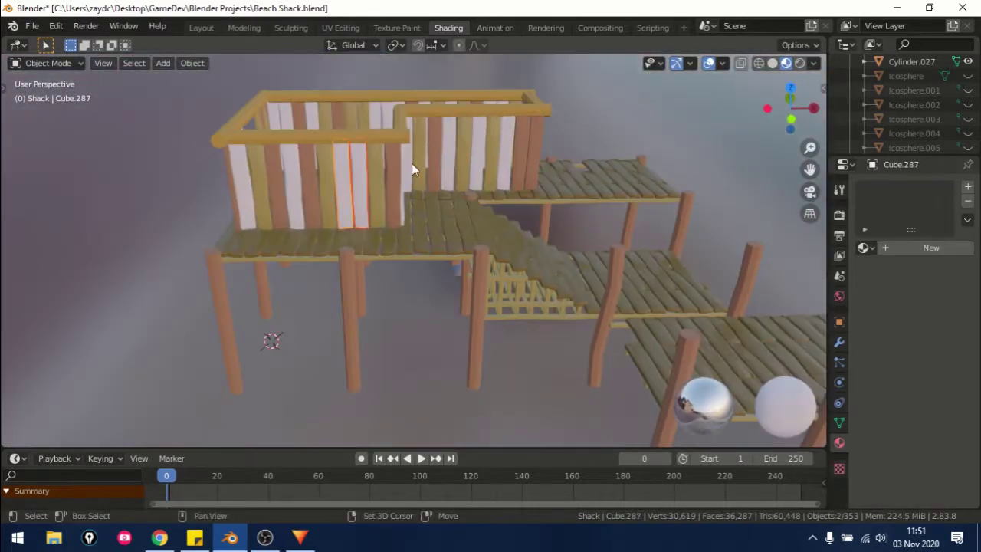
pyautogui.scroll(-3, 439, 207)
pyautogui.moveTo(453, 220)
pyautogui.mouseDown(button='middle')
pyautogui.moveTo(512, 234)
pyautogui.moveTo(442, 148)
pyautogui.moveTo(473, 145)
pyautogui.moveTo(386, 140)
pyautogui.moveTo(461, 131)
pyautogui.mouseUp(button='middle')
pyautogui.keyDown('shift'); pyautogui.click(385, 143); pyautogui.keyUp('shift')
pyautogui.click(386, 139)
pyautogui.keyDown('shift'); pyautogui.click(460, 131); pyautogui.keyUp('shift')
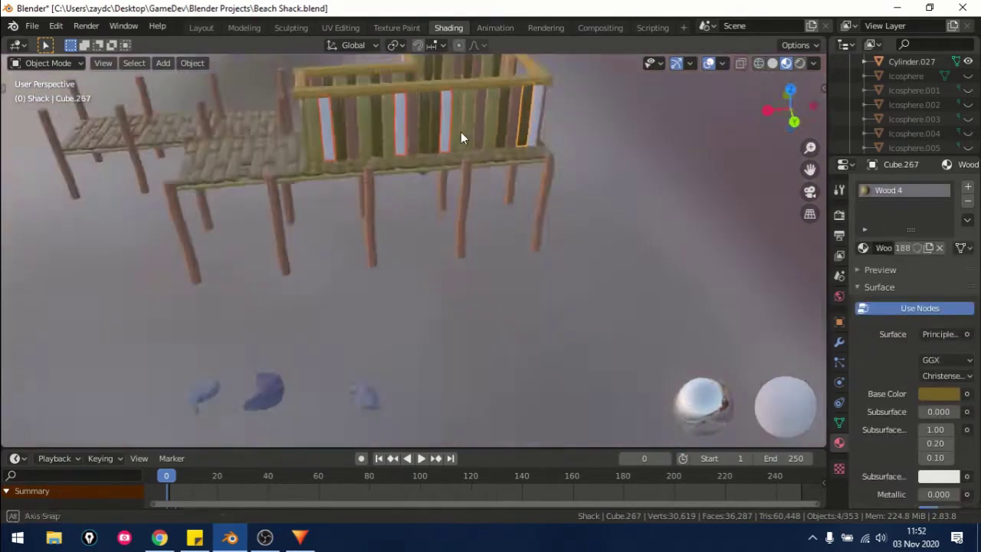
pyautogui.scroll(-5, 869, 359)
pyautogui.moveTo(548, 213); pyautogui.dragTo(437, 210, button='middle')
# Step: Link the Wood 2 material from an active post to the selected stilt posts
pyautogui.keyDown('shift'); pyautogui.click(437, 210); pyautogui.keyUp('shift')
pyautogui.hotkey('ctrl', 'l')
pyautogui.click(606, 136)
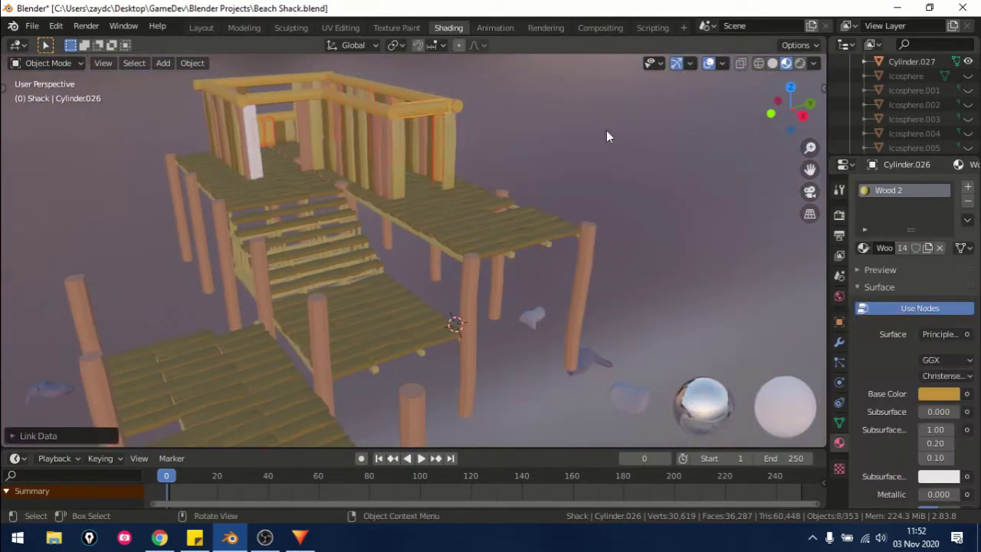
# Step: Turn the enlarged lower area into a Shader Editor and switch the post's material to Wood 3, then Rock 1
pyautogui.moveTo(452, 141)
pyautogui.mouseDown(button='middle')
pyautogui.moveTo(232, 169)
pyautogui.moveTo(480, 445)
pyautogui.mouseUp(button='middle')
pyautogui.moveTo(480, 447); pyautogui.dragTo(480, 351)
pyautogui.click(54, 357)
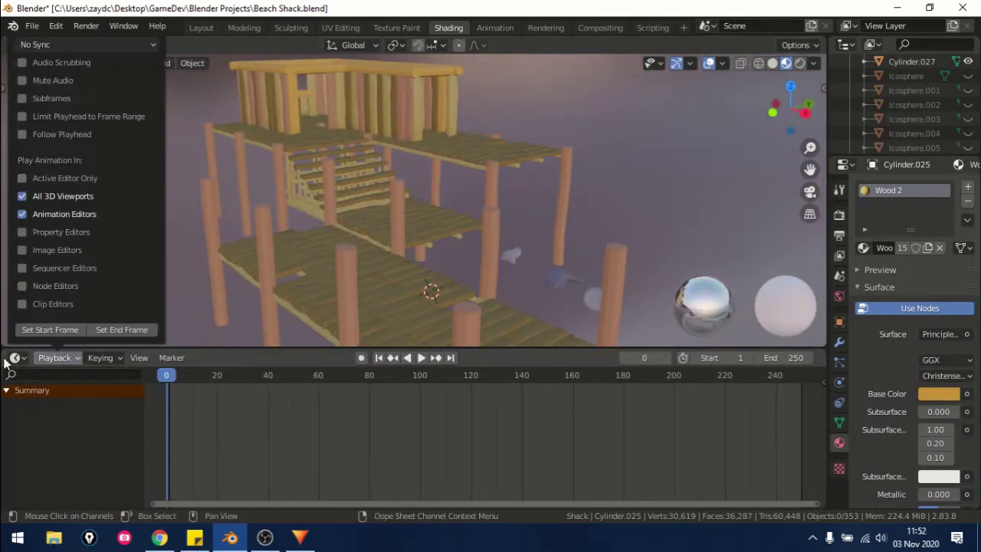
pyautogui.hotkey('shift', 'F3')
pyautogui.click(362, 358)
pyautogui.click(362, 358)
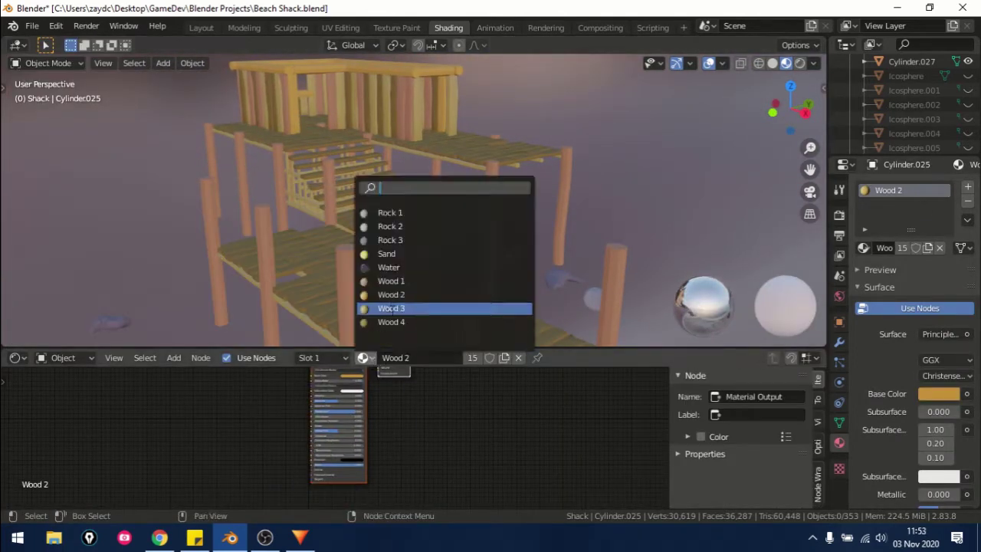
pyautogui.click(383, 307)
pyautogui.click(363, 357)
pyautogui.click(383, 226)
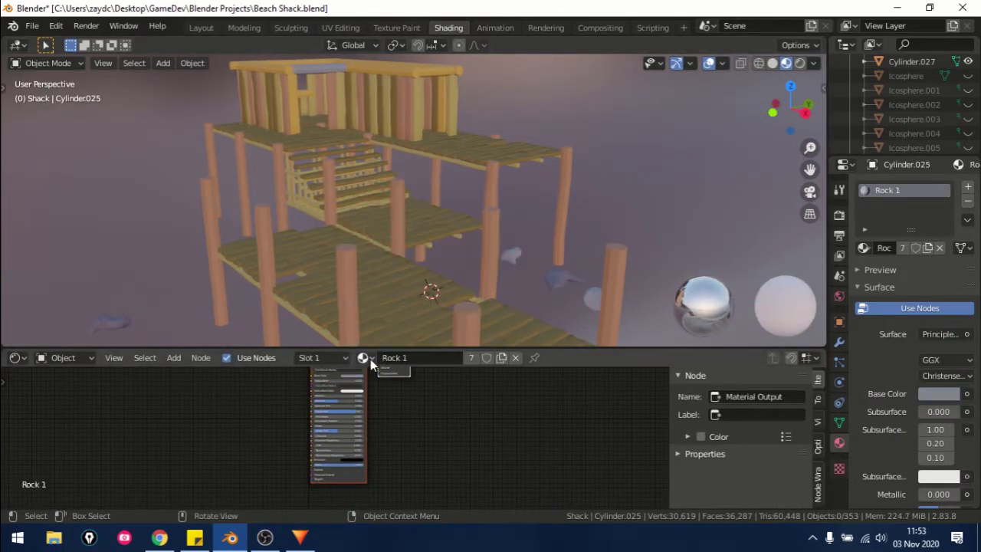
# Step: Unhide the icosphere rocks and enlarge the scene object list
pyautogui.moveTo(371, 359); pyautogui.dragTo(737, 201, button='middle')
pyautogui.moveTo(968, 76); pyautogui.dragTo(967, 148)
pyautogui.moveTo(904, 157); pyautogui.dragTo(904, 291)
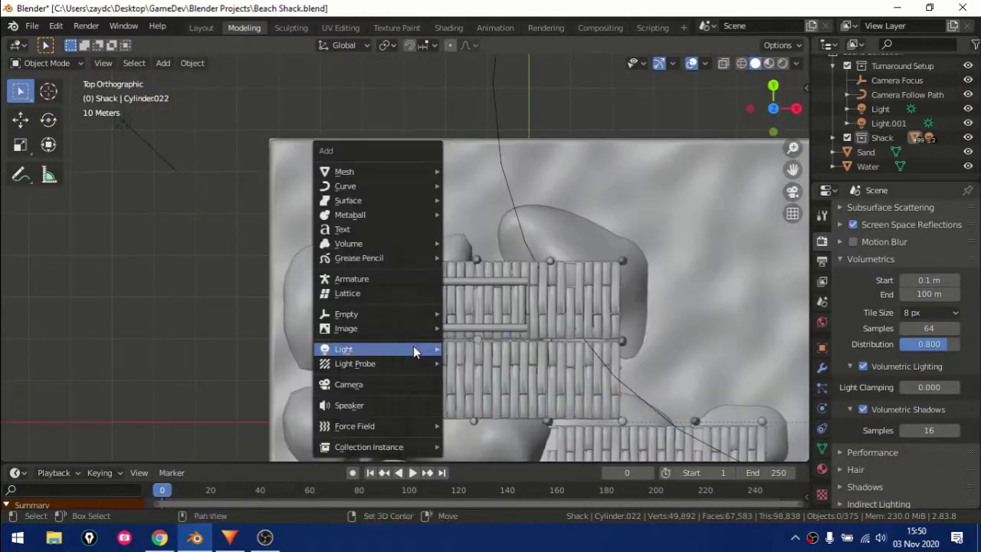
# Step: Add a plane, scale it up and raise it above the shack
pyautogui.click(469, 172)
pyautogui.press('s')
pyautogui.click(28, 299)
pyautogui.press('g')
pyautogui.press('z')
pyautogui.moveTo(29, 300); pyautogui.dragTo(412, 225, button='middle')
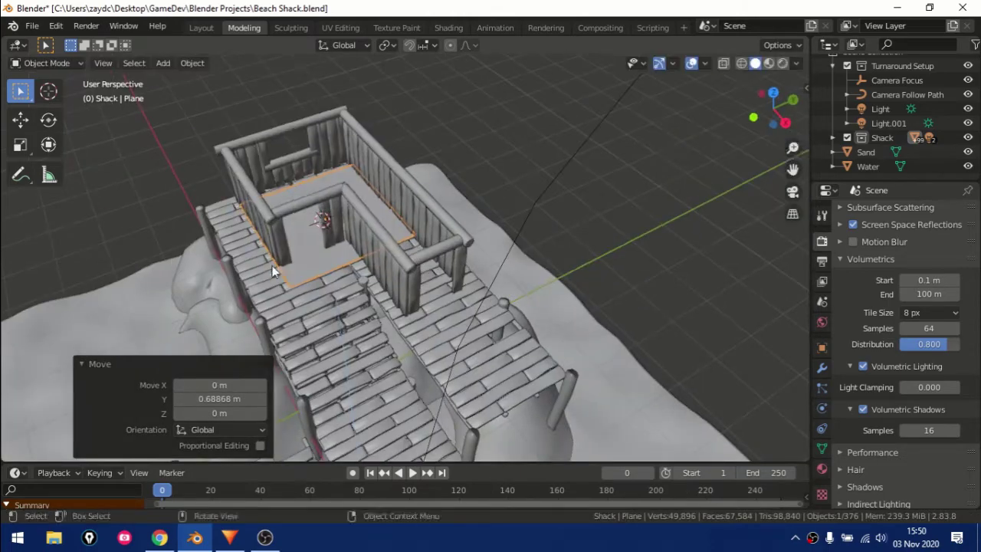
# Step: Shift the plane along X, apply its scale and narrow its width
pyautogui.press('g')
pyautogui.press('x')
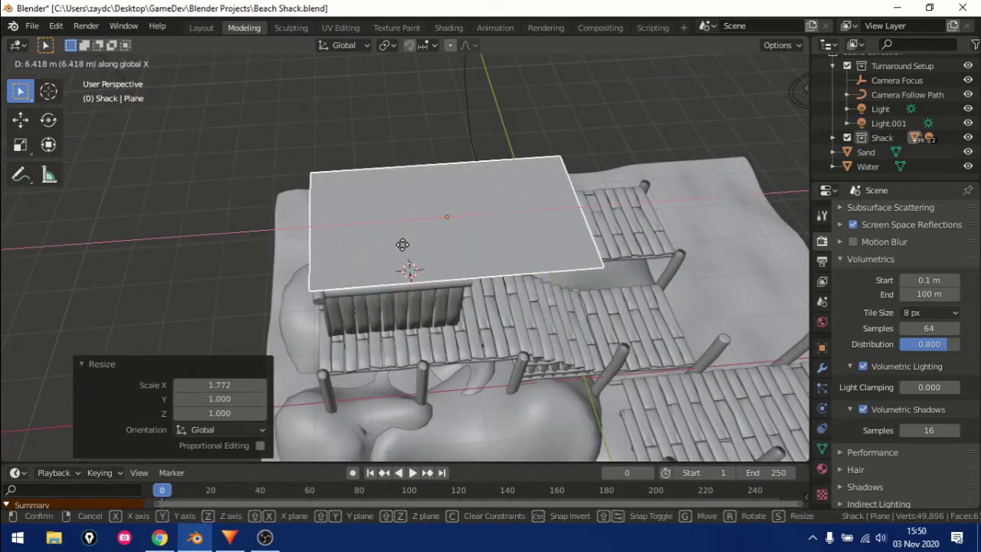
pyautogui.click(405, 269)
pyautogui.moveTo(405, 269); pyautogui.dragTo(452, 317, button='middle')
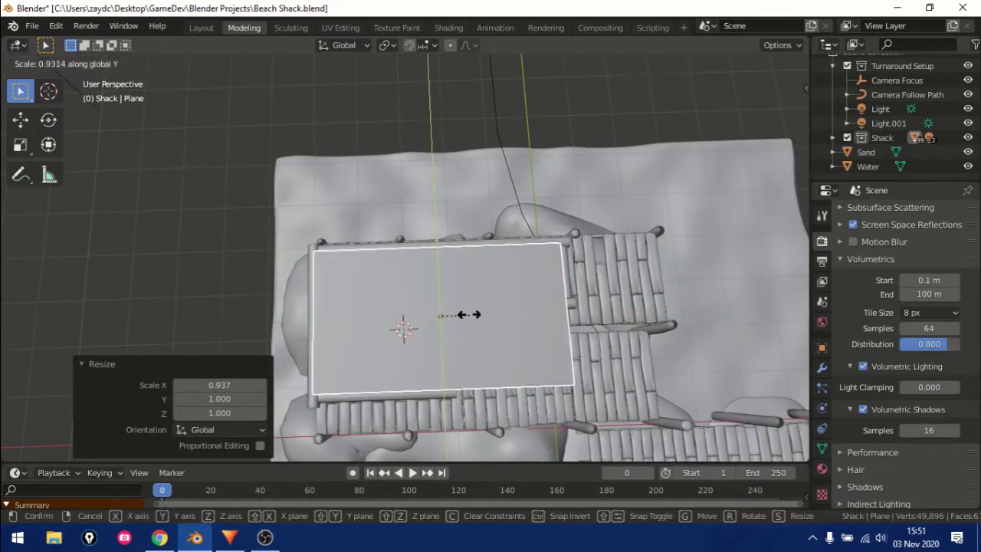
pyautogui.hotkey('ctrl', 'a')
pyautogui.click(513, 310)
pyautogui.press('Tab')
pyautogui.moveTo(514, 312); pyautogui.dragTo(510, 253, button='middle')
pyautogui.press('k')
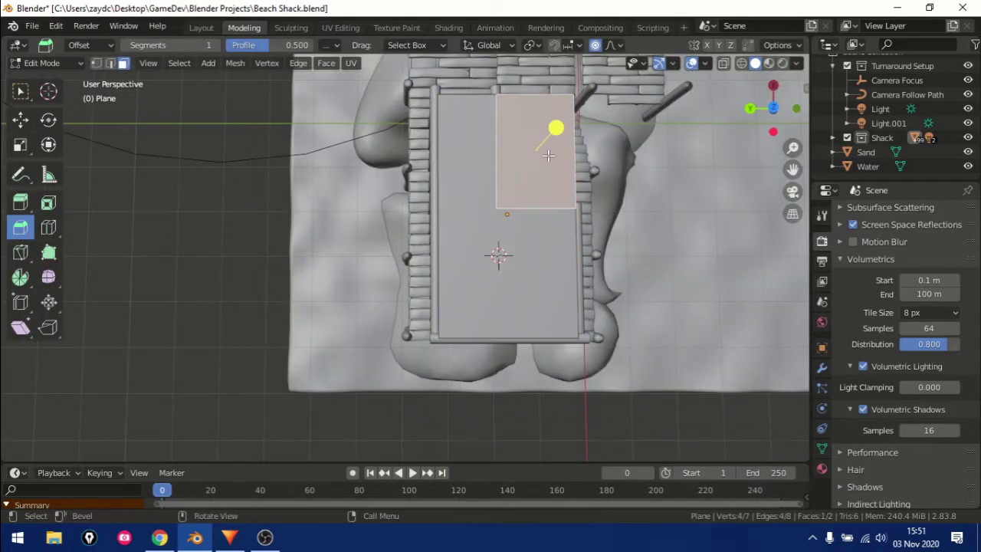
pyautogui.moveTo(548, 156)
pyautogui.mouseDown(button='middle')
pyautogui.moveTo(375, 197)
pyautogui.moveTo(429, 176)
pyautogui.moveTo(497, 173)
pyautogui.moveTo(401, 240)
pyautogui.mouseUp(button='middle')
pyautogui.press('Tab')
pyautogui.click(374, 190)
# Step: Slide the plane along Y over the shack and apply its transforms
pyautogui.press('g')
pyautogui.press('y')
pyautogui.click(429, 176)
pyautogui.hotkey('shift', 'a')
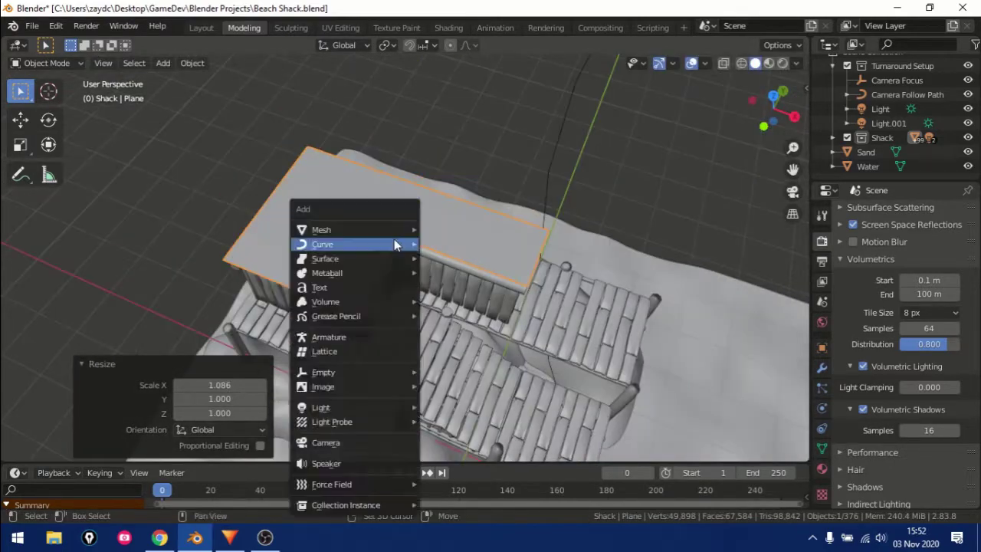
pyautogui.hotkey('ctrl', 'a')
pyautogui.moveTo(344, 163); pyautogui.dragTo(499, 291, button='middle')
# Step: In edit mode, extend one roof edge outward to form the L shape
pyautogui.press('Tab')
pyautogui.hotkey('ctrl', 'r')
pyautogui.moveTo(463, 360); pyautogui.dragTo(460, 306, button='middle')
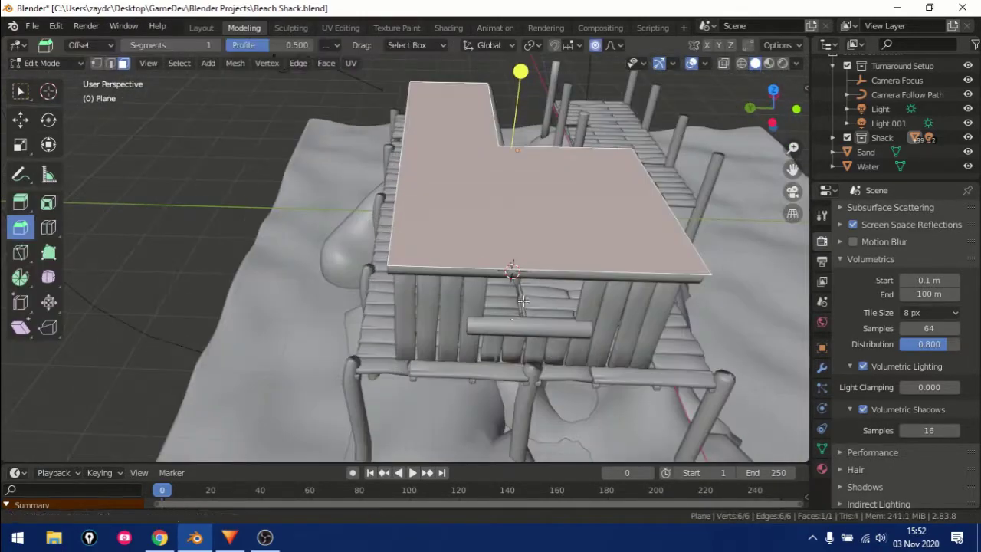
pyautogui.click(49, 227)
pyautogui.press('Tab')
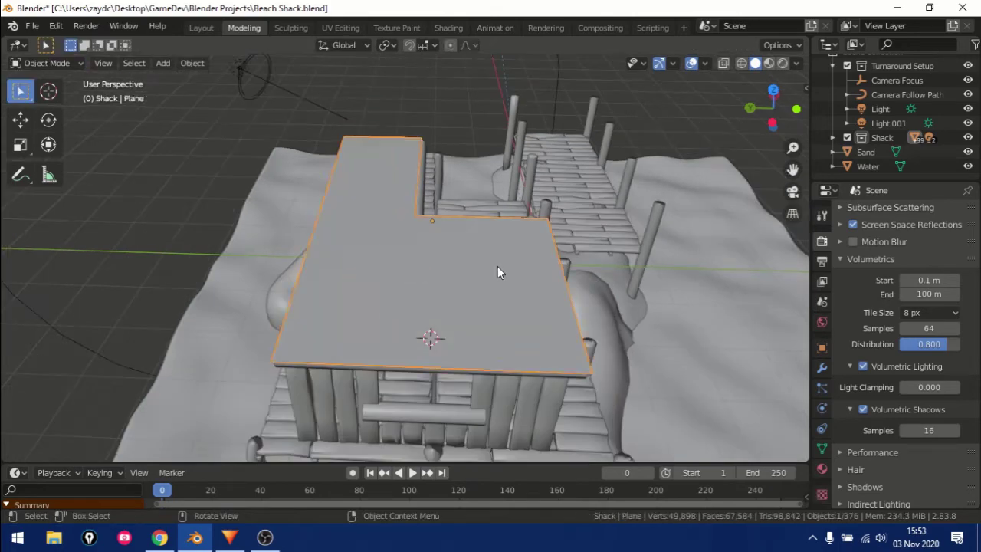
pyautogui.press('Tab')
pyautogui.moveTo(498, 272)
pyautogui.mouseDown(button='middle')
pyautogui.moveTo(449, 296)
pyautogui.moveTo(334, 156)
pyautogui.mouseUp(button='middle')
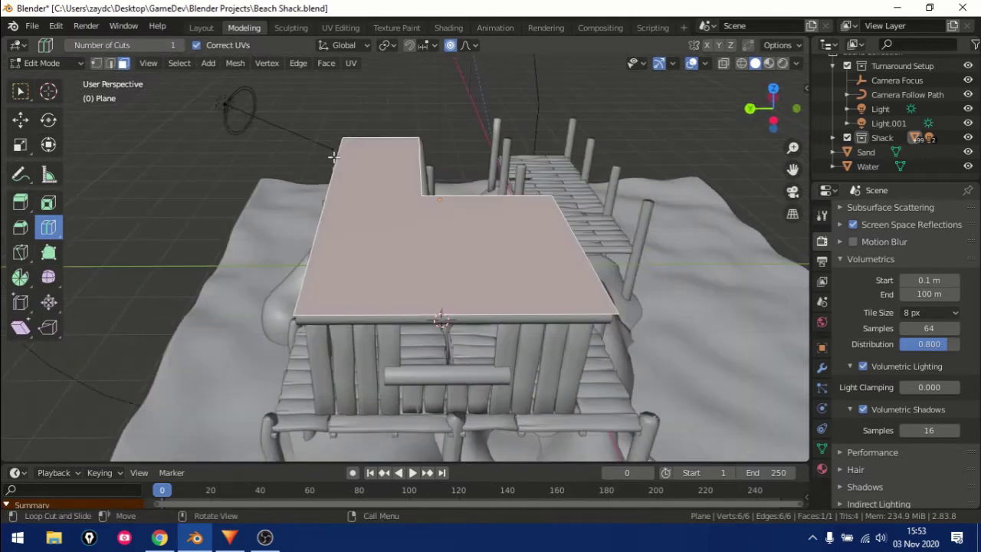
# Step: Cut 22 edge loops across the roof plane, undoing a misplaced first cut
pyautogui.click(391, 293)
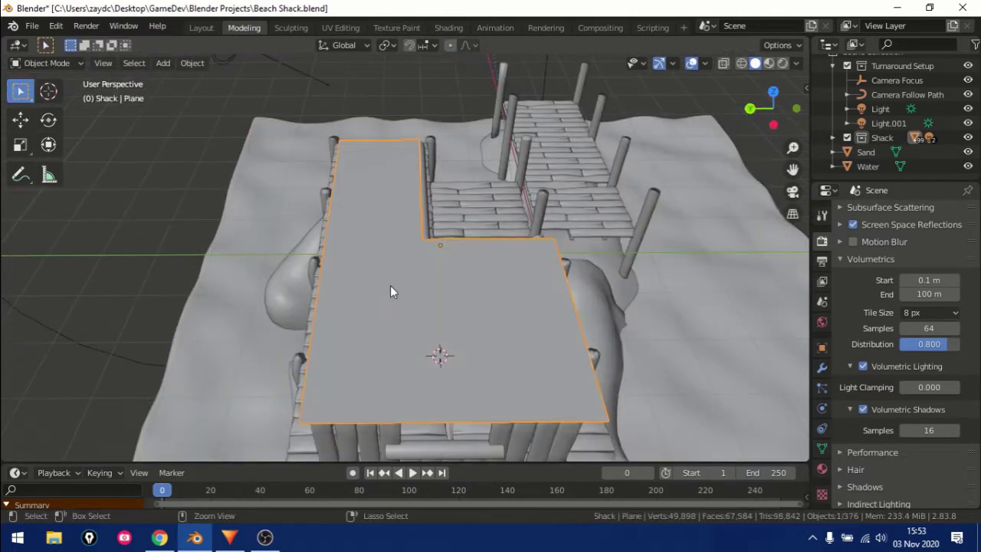
pyautogui.scroll(-3, 401, 282)
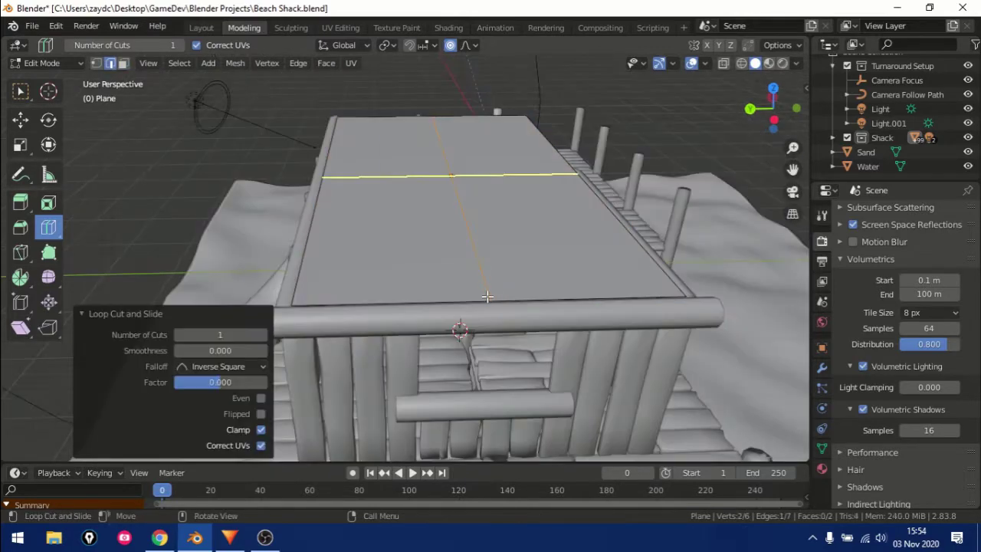
pyautogui.hotkey('ctrl', 'z')
pyautogui.hotkey('ctrl', 'z')
pyautogui.hotkey('ctrl', 'z')
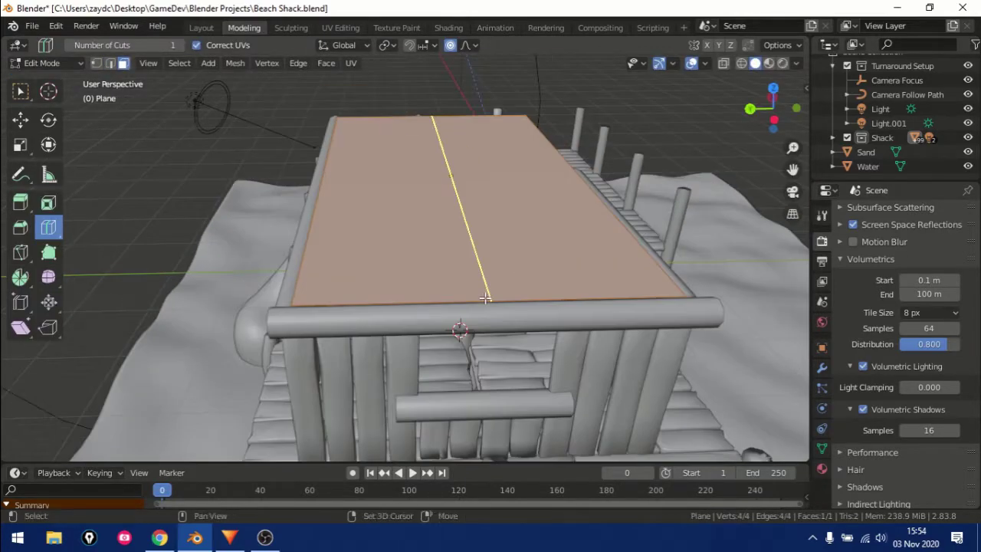
pyautogui.click(485, 298)
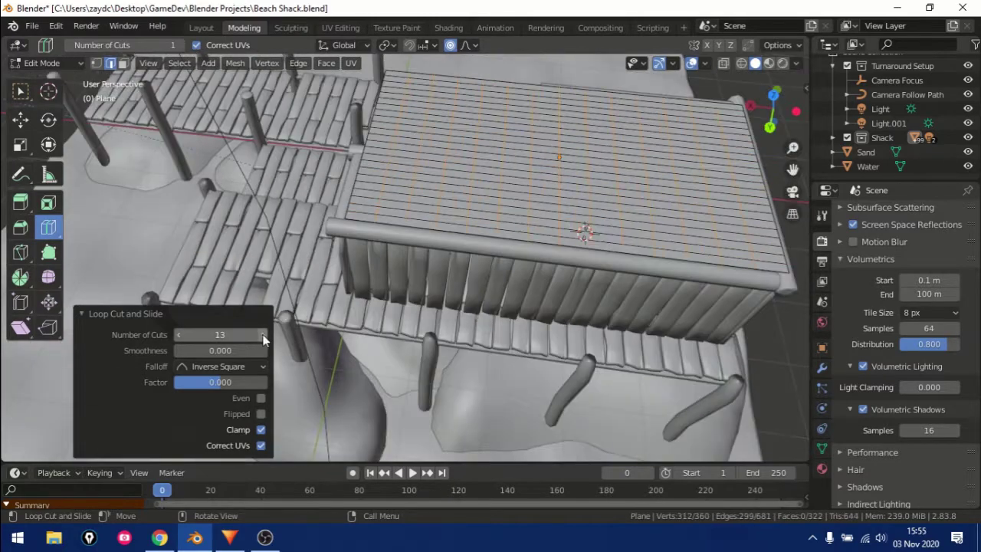
# Step: Add cross loop cuts running along the roof's length
pyautogui.moveTo(263, 340); pyautogui.dragTo(435, 184, button='middle')
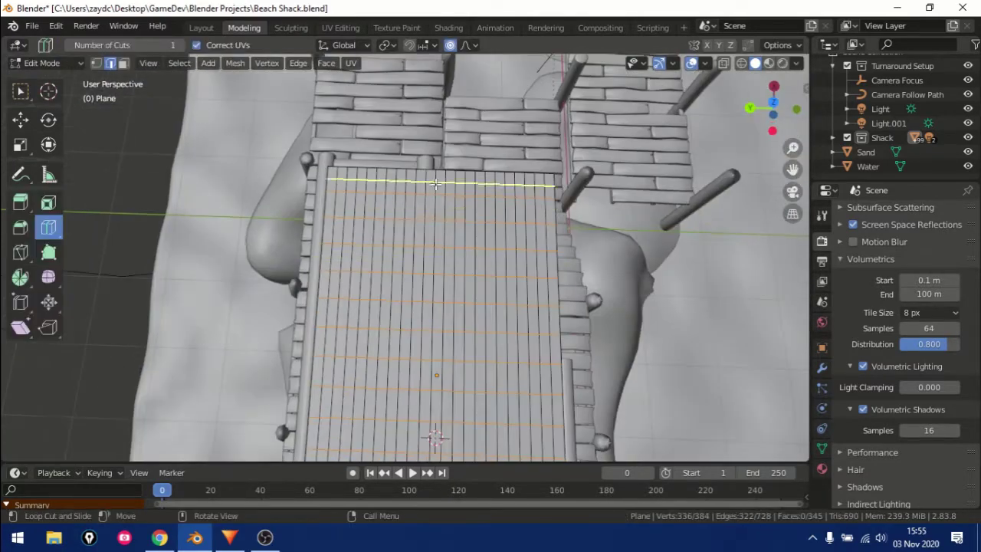
pyautogui.click(462, 226)
pyautogui.scroll(-5, 462, 226)
# Step: Enlarge the gridded roof slightly, check it from side and top views, and exit Edit Mode
pyautogui.press('g')
pyautogui.press('x')
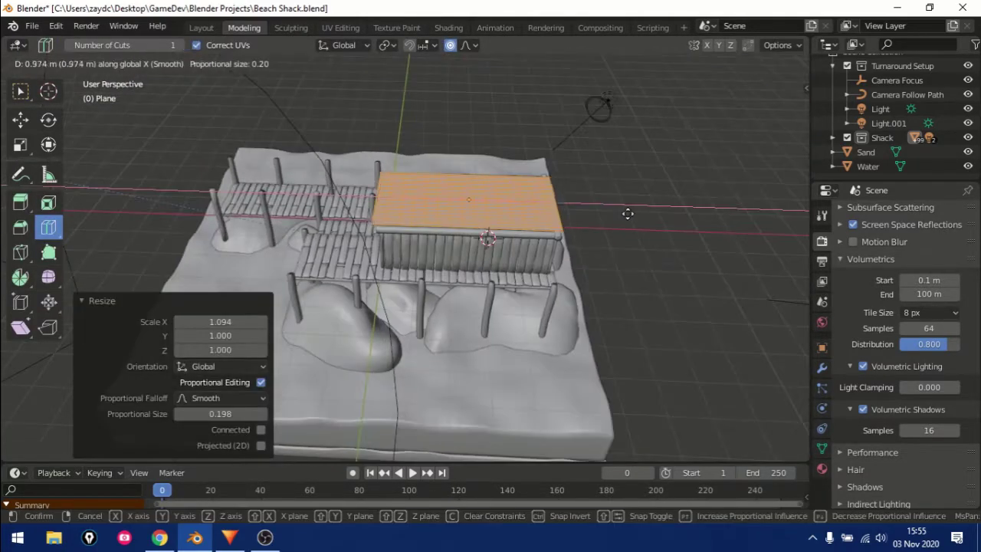
pyautogui.click(393, 317)
pyautogui.click(354, 296)
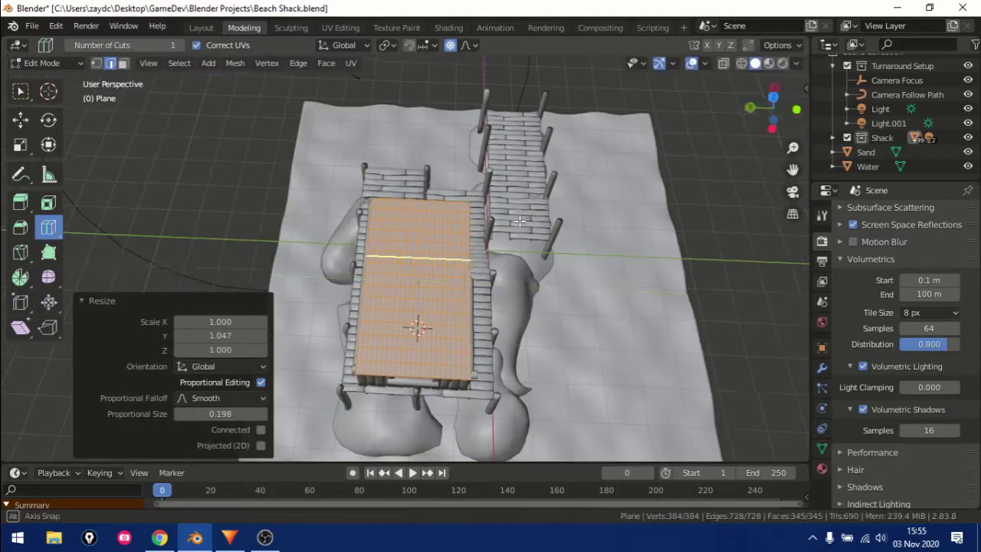
pyautogui.moveTo(354, 296); pyautogui.dragTo(414, 253, button='middle')
pyautogui.scroll(3, 414, 253)
pyautogui.hotkey('alt', 'a')
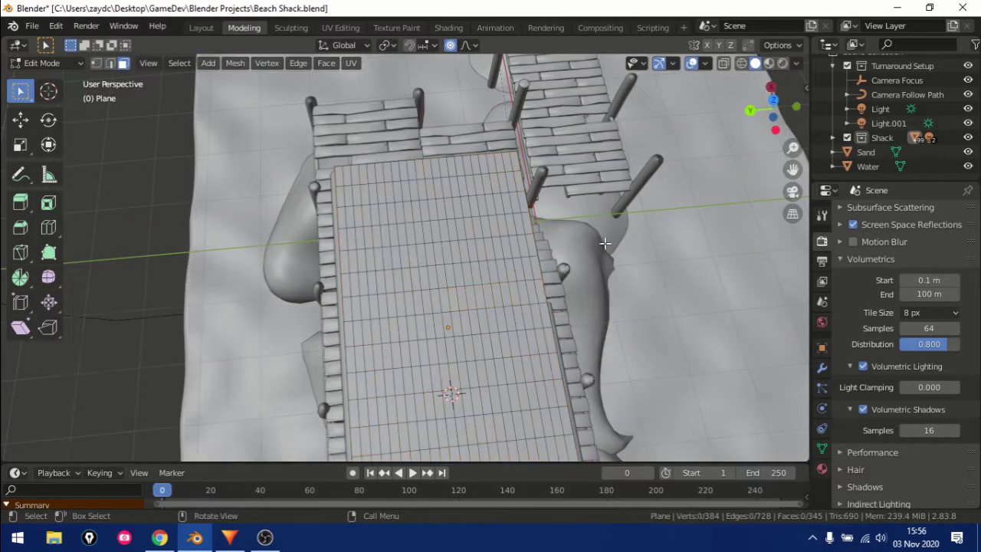
pyautogui.press('KP_3')
pyautogui.press('KP_7')
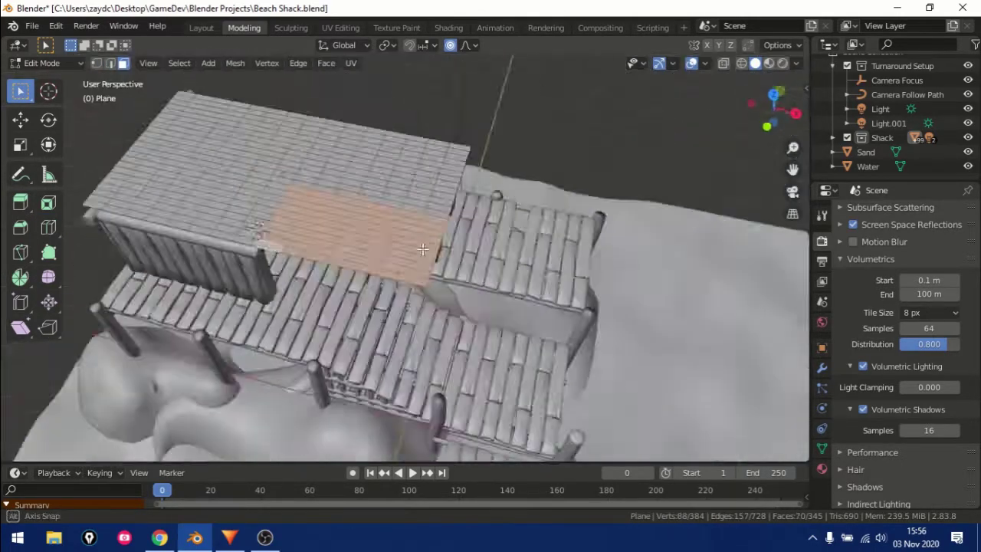
pyautogui.moveTo(452, 293); pyautogui.dragTo(435, 356, button='middle')
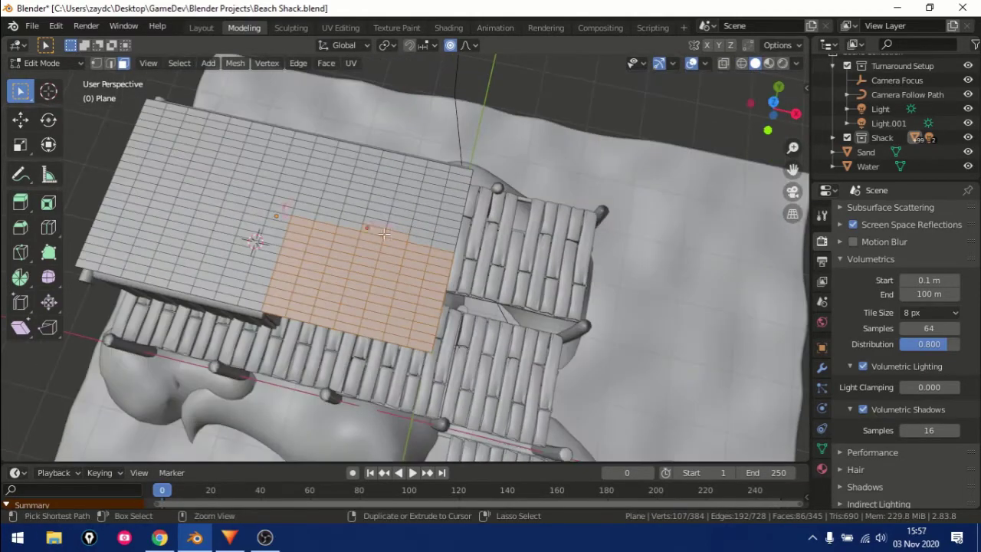
pyautogui.moveTo(384, 263)
pyautogui.mouseDown(button='middle')
pyautogui.moveTo(392, 200)
pyautogui.moveTo(374, 350)
pyautogui.moveTo(579, 173)
pyautogui.mouseUp(button='middle')
pyautogui.press('Tab')
# Step: Back in Edit Mode, raise the selected roof loops straight up along Z
pyautogui.scroll(3, 404, 213)
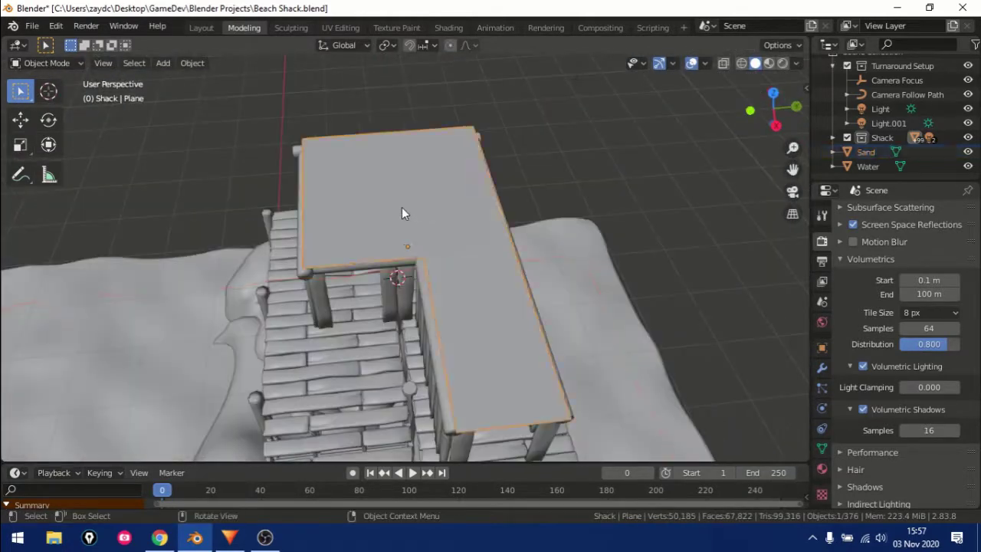
pyautogui.press('Tab')
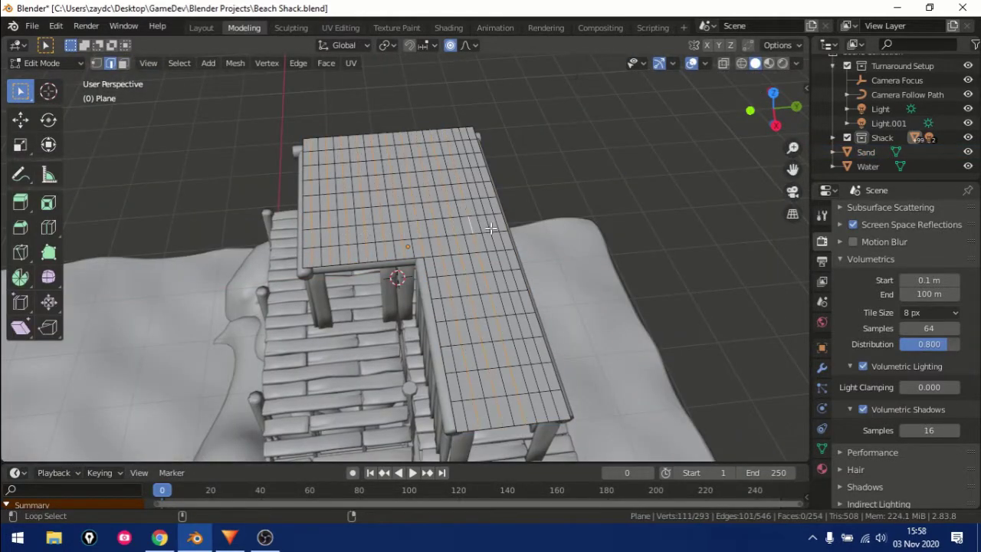
pyautogui.moveTo(490, 227)
pyautogui.mouseDown(button='middle')
pyautogui.moveTo(506, 175)
pyautogui.moveTo(96, 237)
pyautogui.mouseUp(button='middle')
pyautogui.press('g')
pyautogui.press('z')
pyautogui.click(507, 149)
# Step: Bevel the roof's edge loops into rounded corrugations
pyautogui.moveTo(314, 216); pyautogui.dragTo(312, 230, button='middle')
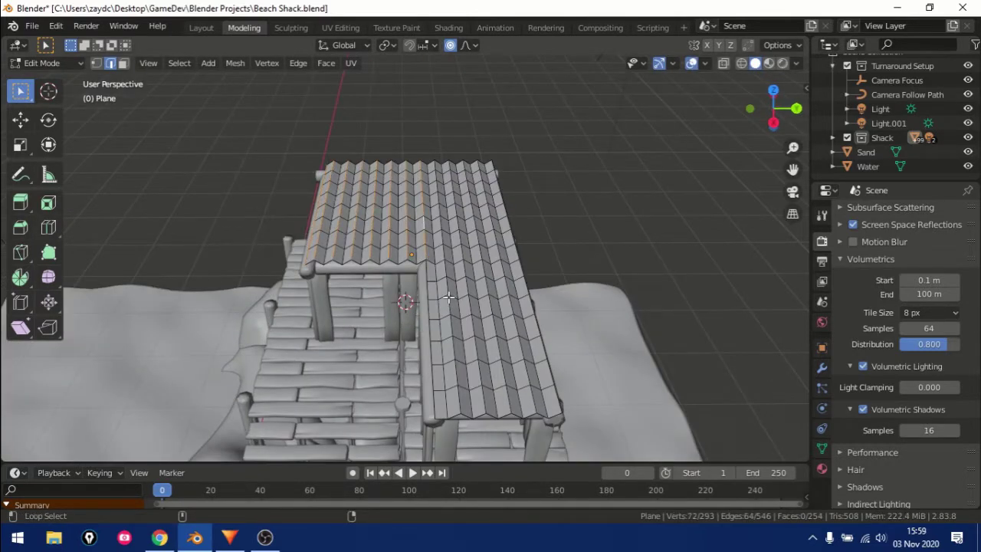
pyautogui.hotkey('ctrl', 'b')
pyautogui.moveTo(527, 305)
pyautogui.mouseDown(button='middle')
pyautogui.moveTo(561, 267)
pyautogui.moveTo(700, 242)
pyautogui.mouseUp(button='middle')
pyautogui.rightClick(527, 249)
# Step: Apply smooth shading to the roof object
pyautogui.press('Tab')
pyautogui.rightClick(307, 237)
pyautogui.click(307, 237)
pyautogui.moveTo(375, 217); pyautogui.dragTo(357, 257, button='middle')
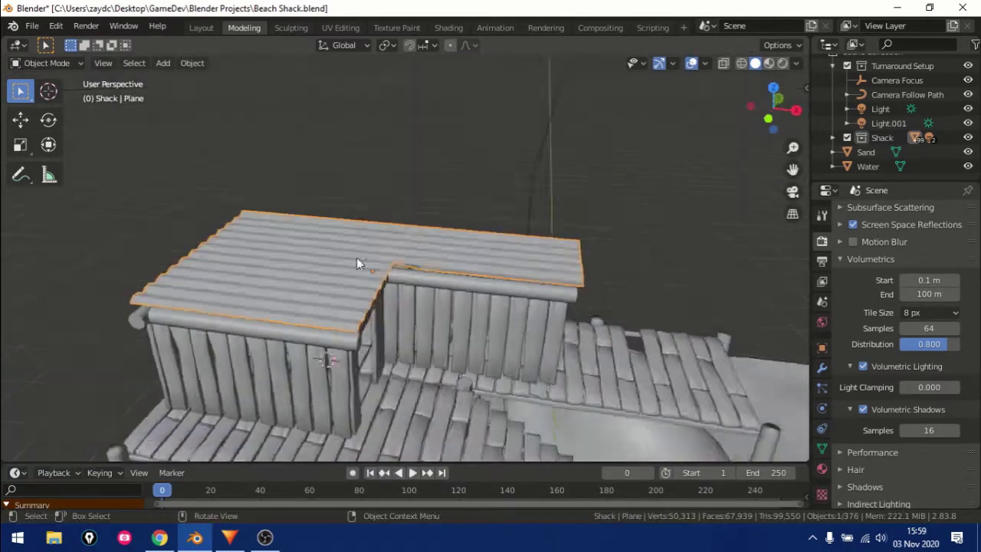
# Step: Lower alternating rows of roof vertices by 0.55 m with proportional falloff
pyautogui.press('Tab')
pyautogui.press('g')
pyautogui.press('z')
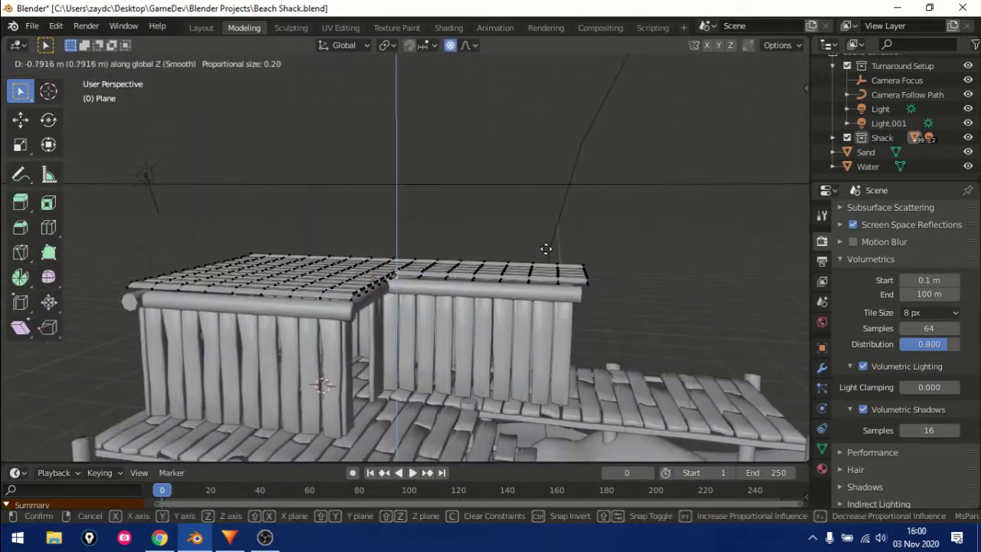
pyautogui.click(546, 249)
pyautogui.moveTo(546, 249); pyautogui.dragTo(482, 215, button='middle')
pyautogui.press('b')
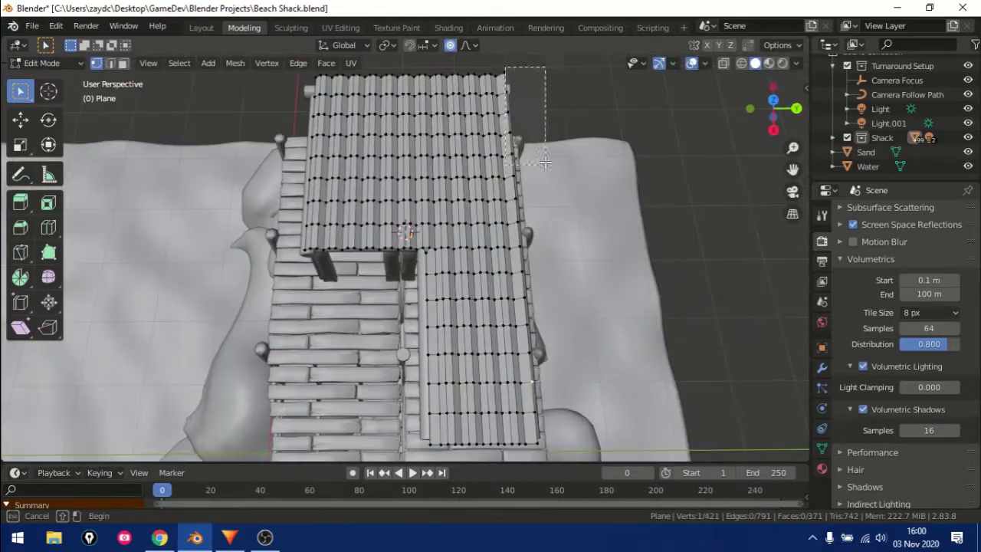
pyautogui.moveTo(546, 162); pyautogui.dragTo(529, 253)
pyautogui.moveTo(528, 253); pyautogui.dragTo(459, 229, button='middle')
pyautogui.press('g')
pyautogui.press('z')
pyautogui.click(693, 423)
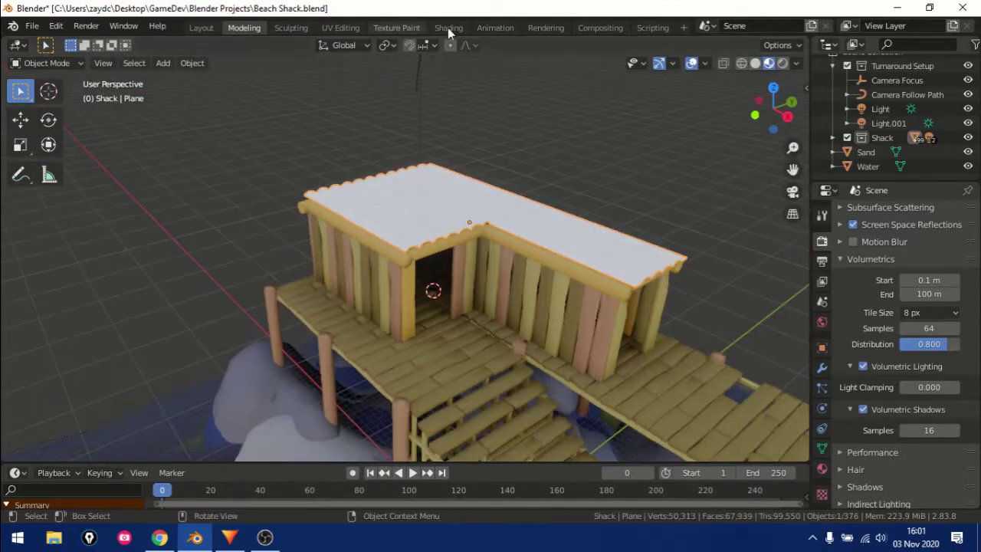
# Step: Name the roof material Metal and set Metallic 0.545 and Roughness 0.436
pyautogui.click(448, 28)
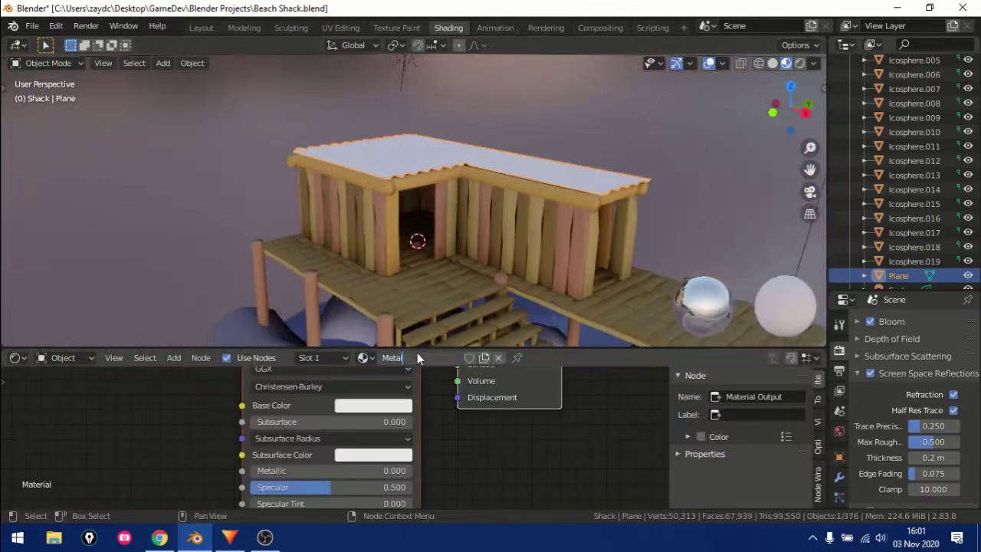
pyautogui.press('Return')
pyautogui.click(373, 405)
pyautogui.moveTo(291, 470); pyautogui.dragTo(352, 470)
pyautogui.scroll(-2, 333, 428)
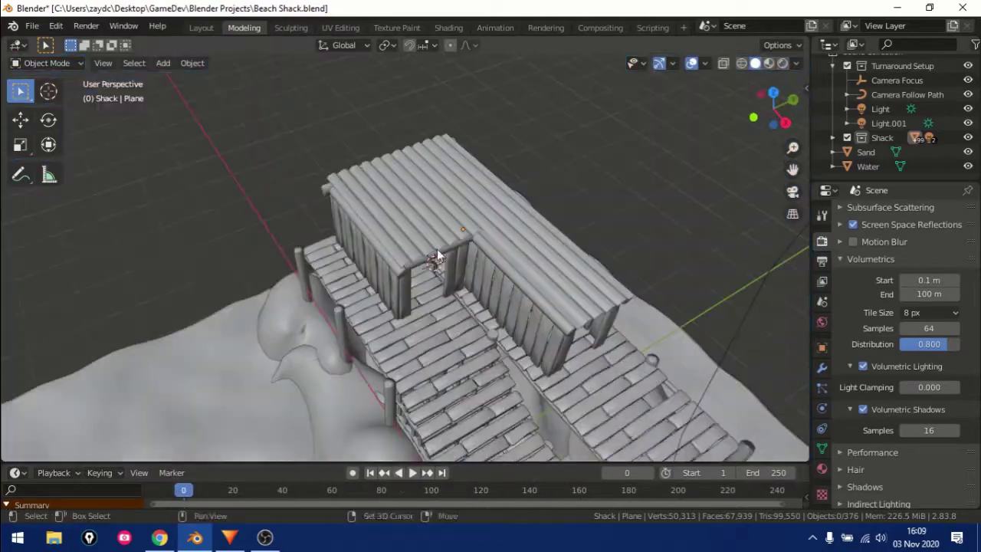
# Step: Add a plane, stretch it to 4.98 along X, and position it over the doorway
pyautogui.press('s')
pyautogui.press('x')
pyautogui.click(547, 284)
pyautogui.moveTo(459, 265)
pyautogui.mouseDown(button='middle')
pyautogui.moveTo(549, 249)
pyautogui.moveTo(416, 338)
pyautogui.moveTo(512, 320)
pyautogui.mouseUp(button='middle')
pyautogui.press('g')
pyautogui.press('x')
pyautogui.click(487, 254)
# Step: Cut six edge loops across the plane and switch to vertex selection
pyautogui.press('Tab')
pyautogui.click(424, 360)
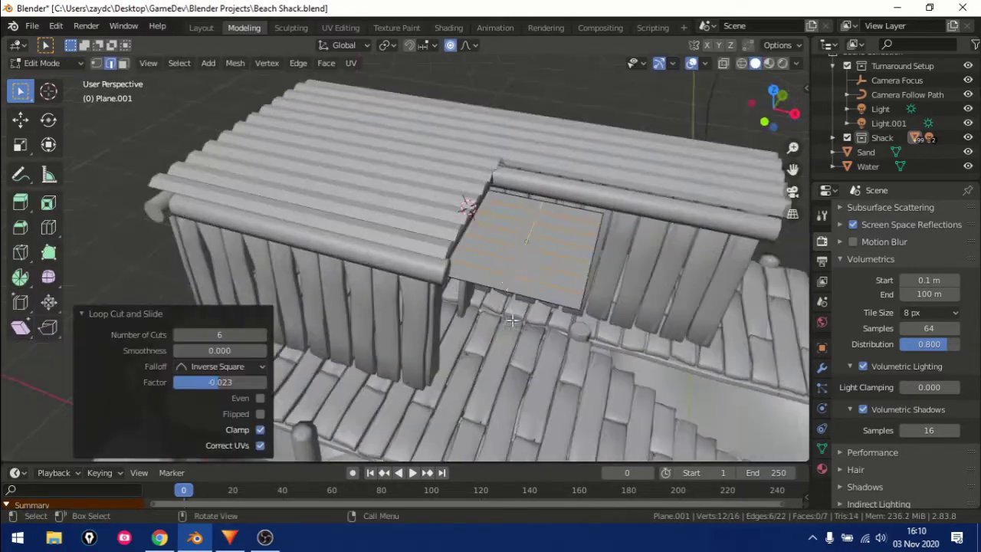
pyautogui.moveTo(581, 215); pyautogui.dragTo(455, 324, button='middle')
pyautogui.press('1')
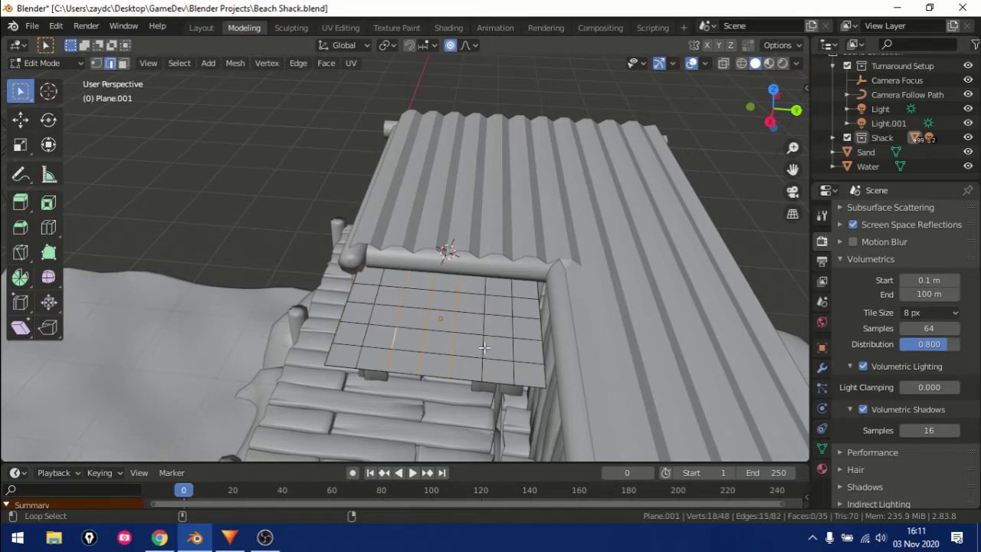
pyautogui.moveTo(485, 347)
pyautogui.mouseDown(button='middle')
pyautogui.moveTo(468, 341)
pyautogui.moveTo(495, 386)
pyautogui.mouseUp(button='middle')
# Step: Bend the plane with proportional editing and lower its front edge into a drooping awning
pyautogui.press('g')
pyautogui.click(459, 361)
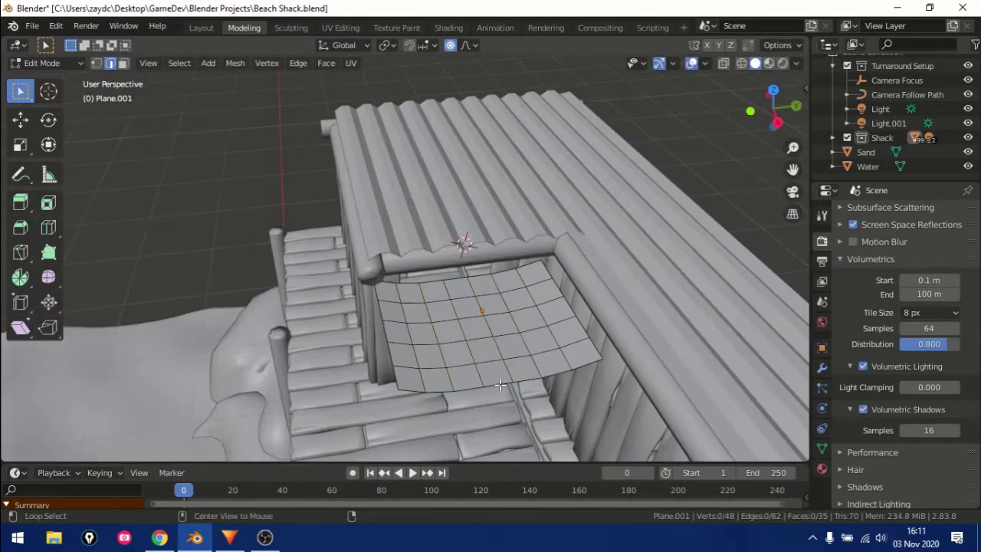
pyautogui.click(499, 360)
pyautogui.moveTo(499, 360)
pyautogui.mouseDown(button='middle')
pyautogui.moveTo(495, 333)
pyautogui.moveTo(566, 292)
pyautogui.moveTo(437, 312)
pyautogui.moveTo(285, 414)
pyautogui.mouseUp(button='middle')
pyautogui.press('g')
pyautogui.press('z')
pyautogui.click(498, 358)
pyautogui.click(567, 297)
# Step: Duplicate a wooden post, shift it along Y, and tilt it as the first support
pyautogui.press('Tab')
pyautogui.click(285, 414)
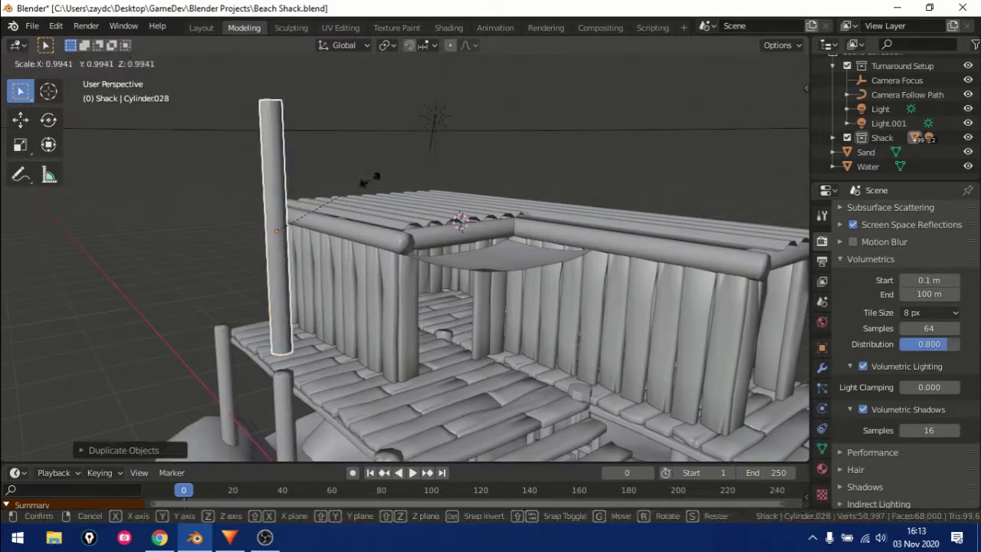
pyautogui.click(306, 161)
pyautogui.moveTo(306, 161); pyautogui.dragTo(460, 253, button='middle')
pyautogui.press('g')
pyautogui.press('y')
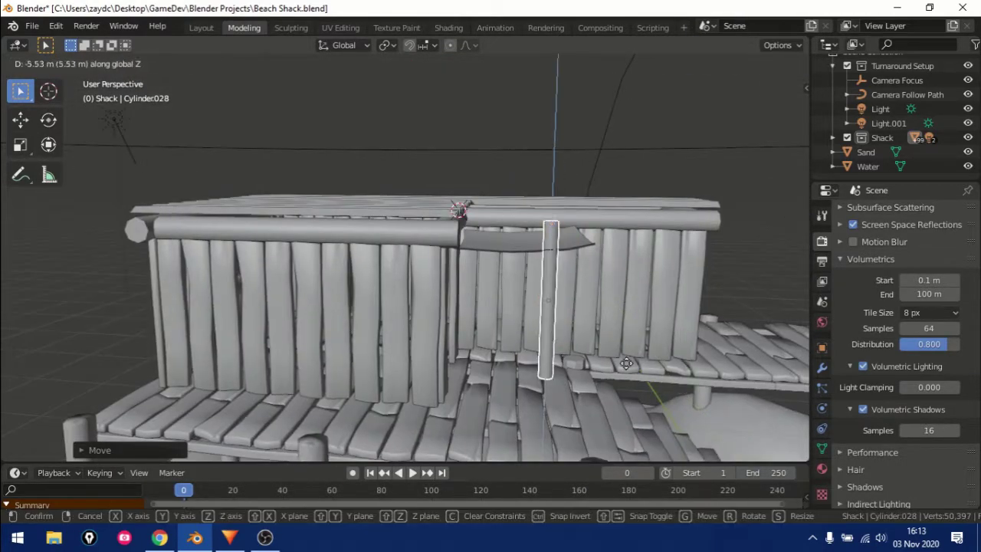
pyautogui.press('r')
pyautogui.click(508, 387)
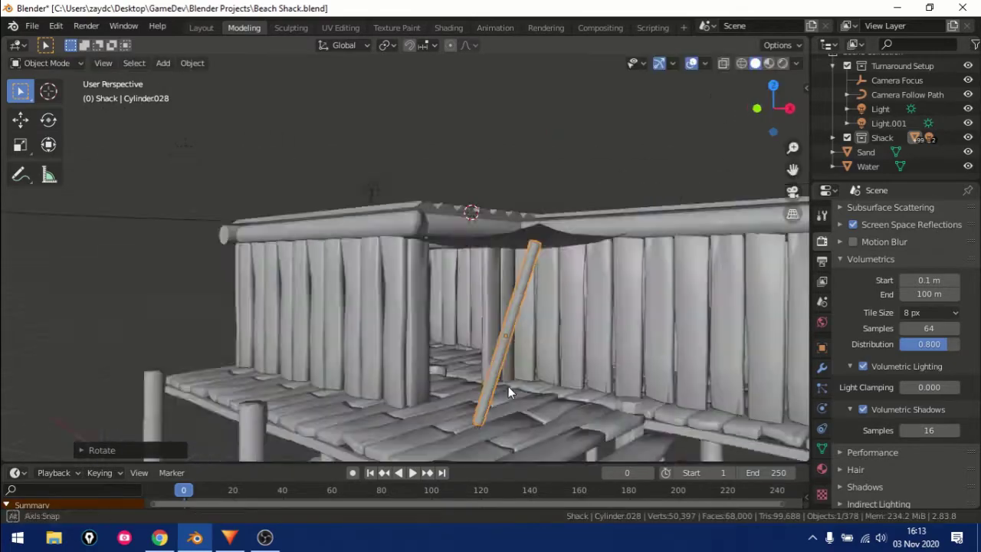
pyautogui.moveTo(508, 387)
pyautogui.mouseDown(button='middle')
pyautogui.moveTo(494, 465)
pyautogui.moveTo(376, 275)
pyautogui.mouseUp(button='middle')
# Step: Rotate the first pole and adjust its height to sit under the awning
pyautogui.press('r')
pyautogui.click(440, 343)
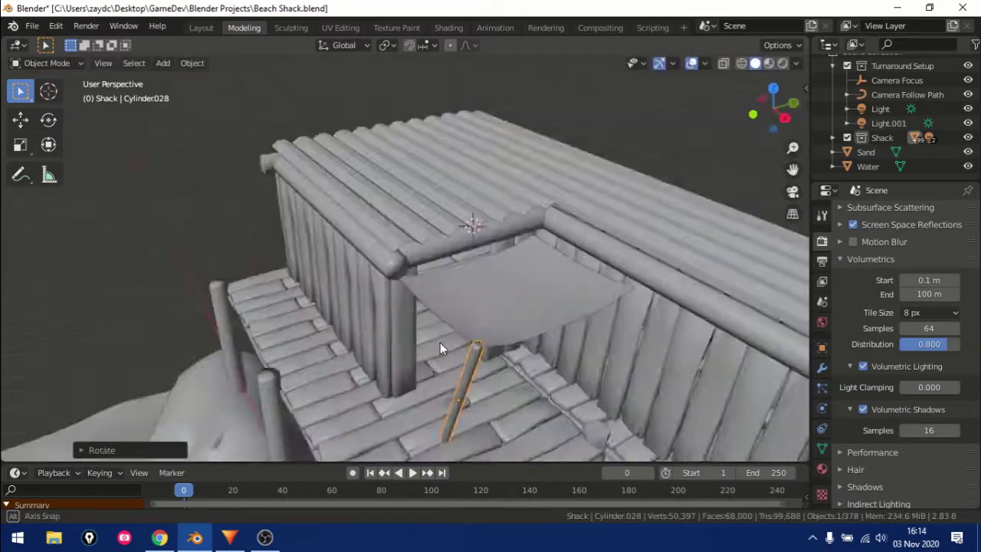
pyautogui.moveTo(440, 343)
pyautogui.mouseDown(button='middle')
pyautogui.moveTo(576, 267)
pyautogui.moveTo(599, 380)
pyautogui.moveTo(587, 354)
pyautogui.mouseUp(button='middle')
pyautogui.press('g')
pyautogui.press('z')
pyautogui.click(575, 267)
pyautogui.press('g')
pyautogui.press('z')
pyautogui.click(594, 397)
# Step: Tilt the second pole and move it vertically into place under the awning
pyautogui.moveTo(595, 396)
pyautogui.mouseDown(button='middle')
pyautogui.moveTo(594, 323)
pyautogui.moveTo(395, 239)
pyautogui.mouseUp(button='middle')
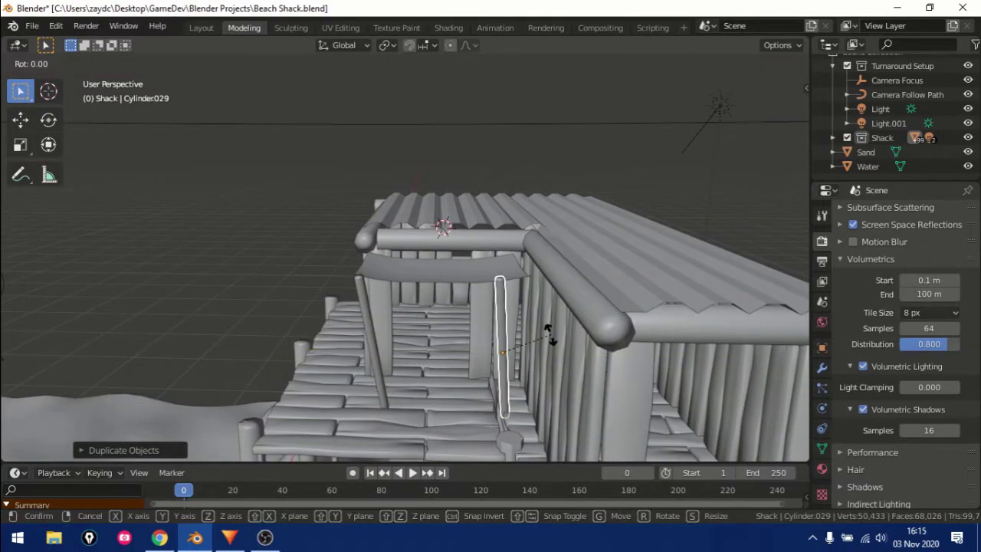
pyautogui.click(584, 341)
pyautogui.moveTo(584, 341)
pyautogui.mouseDown(button='middle')
pyautogui.moveTo(604, 312)
pyautogui.moveTo(509, 186)
pyautogui.moveTo(500, 332)
pyautogui.moveTo(551, 197)
pyautogui.moveTo(481, 236)
pyautogui.moveTo(535, 252)
pyautogui.moveTo(468, 259)
pyautogui.moveTo(398, 288)
pyautogui.mouseUp(button='middle')
pyautogui.press('g')
pyautogui.press('z')
pyautogui.press('z')
# Step: Lengthen the pole along Y and return the viewport to solid shading
pyautogui.press('z')
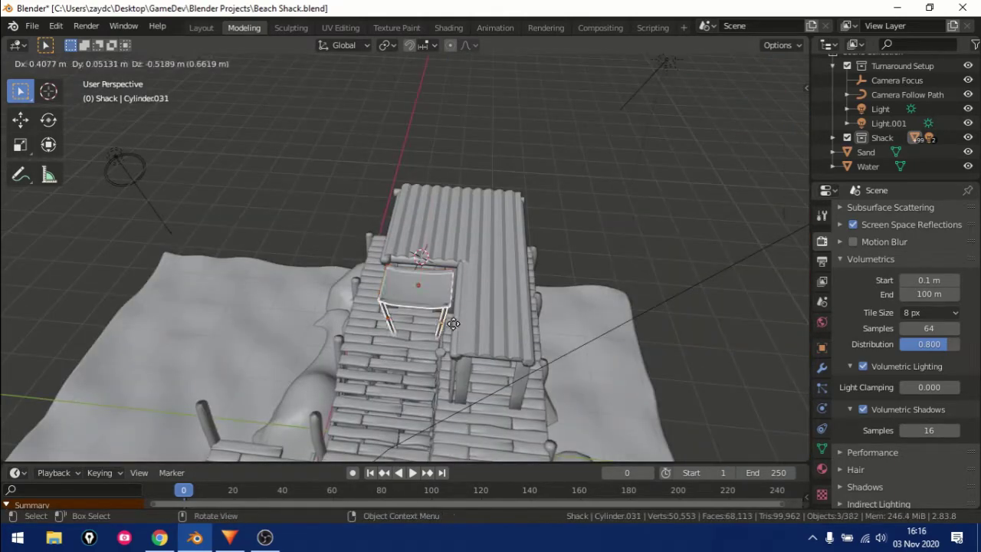
pyautogui.click(453, 323)
pyautogui.moveTo(453, 324)
pyautogui.mouseDown(button='middle')
pyautogui.moveTo(449, 353)
pyautogui.moveTo(617, 425)
pyautogui.moveTo(564, 354)
pyautogui.moveTo(608, 336)
pyautogui.moveTo(588, 363)
pyautogui.moveTo(606, 383)
pyautogui.moveTo(692, 291)
pyautogui.moveTo(719, 314)
pyautogui.moveTo(593, 250)
pyautogui.mouseUp(button='middle')
pyautogui.press('s')
pyautogui.press('y')
pyautogui.click(623, 387)
pyautogui.press('z')
# Step: Colour the Stripes material light blue and add a second slot with a new white material
pyautogui.click(448, 28)
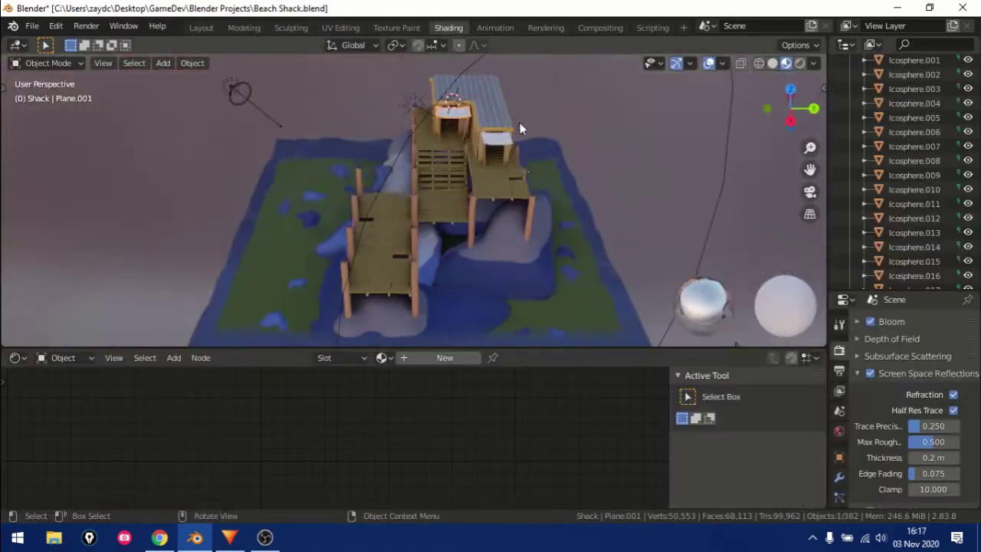
pyautogui.press('Tab')
pyautogui.scroll(5, 508, 196)
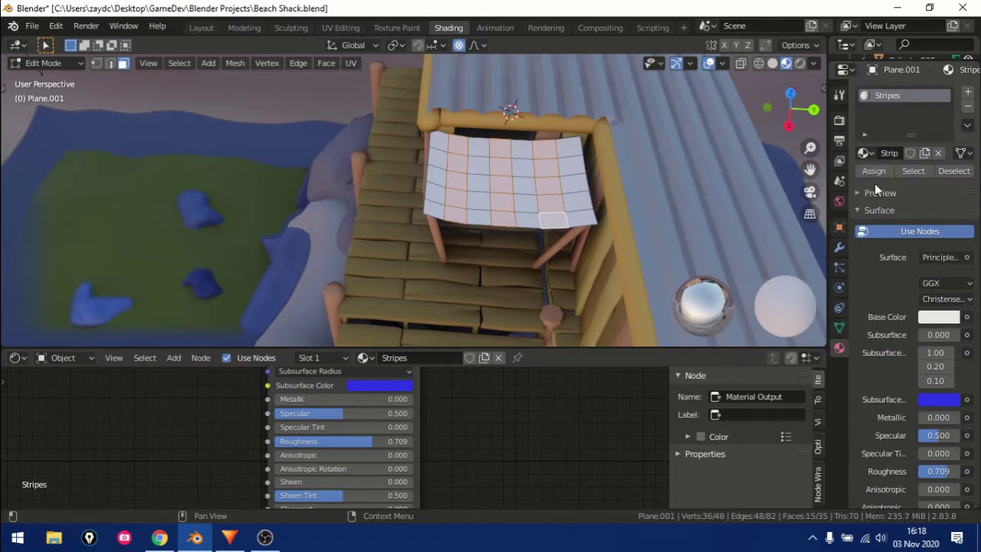
pyautogui.click(938, 316)
pyautogui.click(855, 173)
pyautogui.click(953, 171)
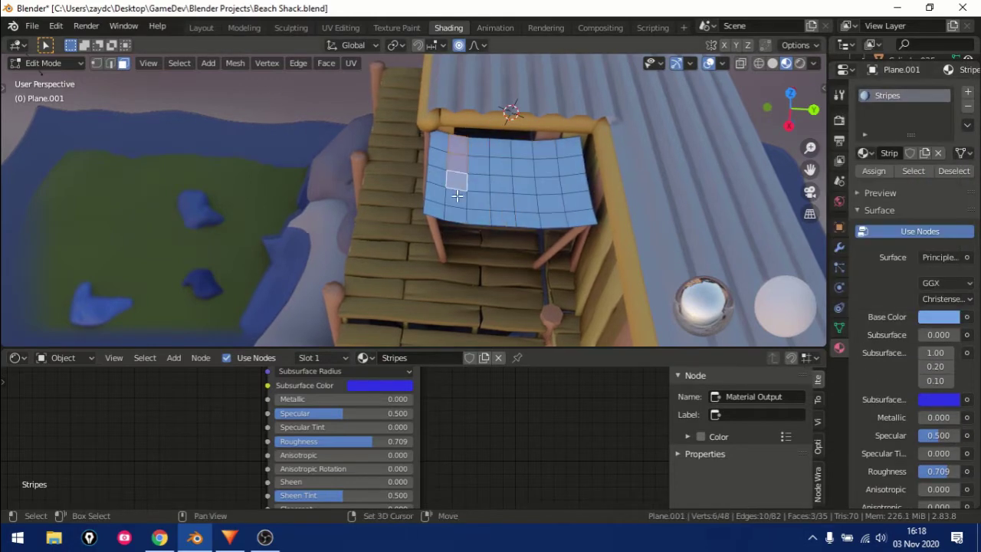
pyautogui.click(966, 91)
pyautogui.click(413, 357)
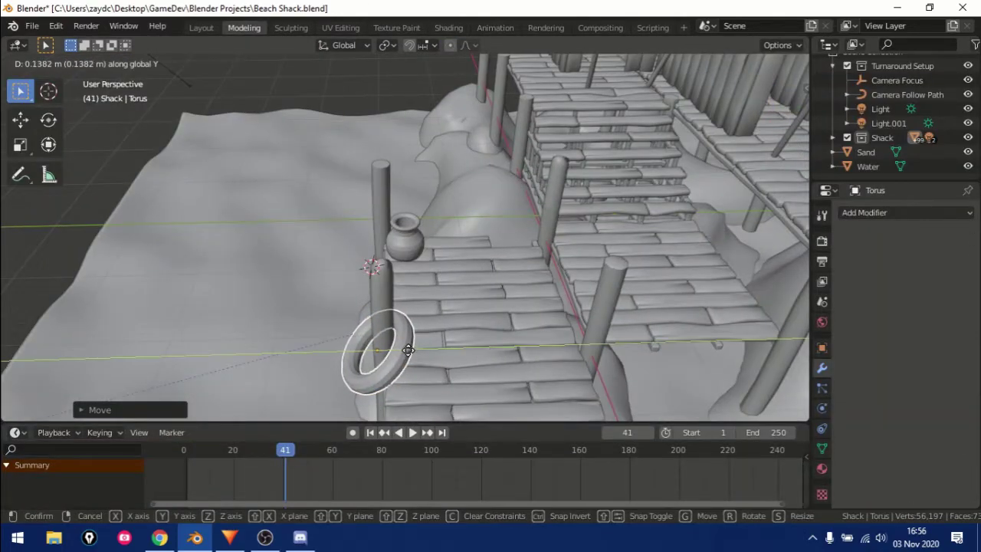
# Step: Place the life ring around a deck post and view it in the Shading workspace
pyautogui.click(407, 349)
pyautogui.moveTo(407, 350); pyautogui.dragTo(552, 321, button='middle')
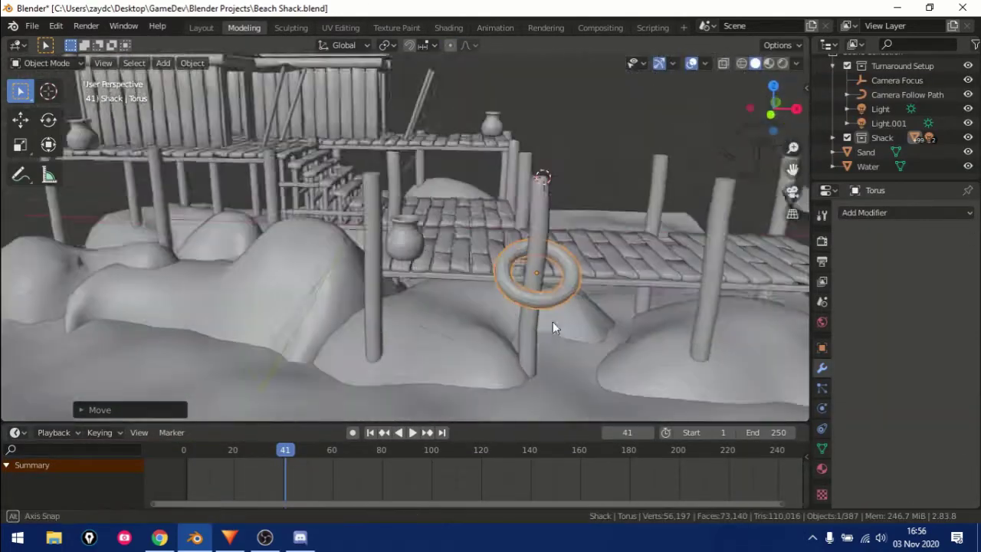
pyautogui.rightClick(504, 264)
pyautogui.moveTo(503, 264)
pyautogui.mouseDown(button='middle')
pyautogui.moveTo(532, 319)
pyautogui.moveTo(573, 321)
pyautogui.mouseUp(button='middle')
pyautogui.click(449, 28)
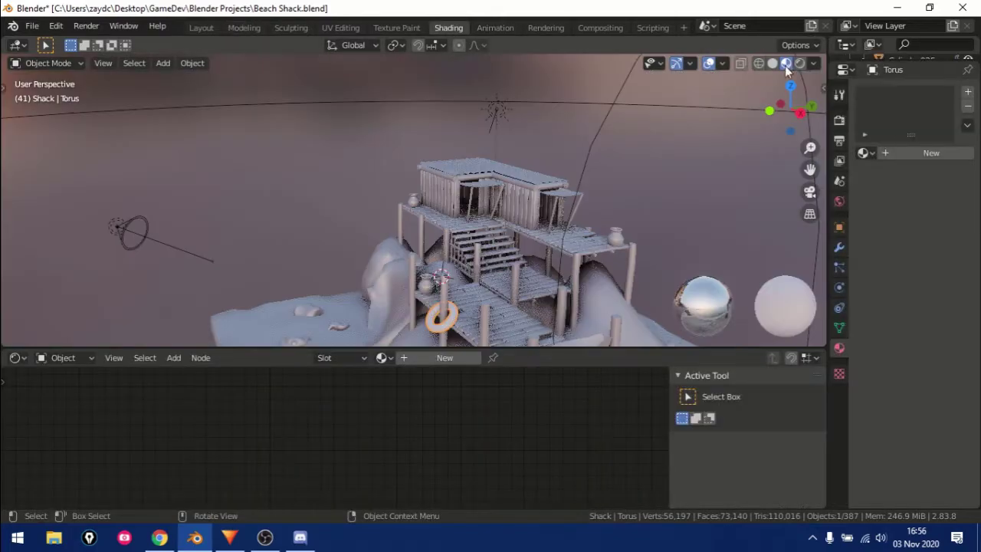
pyautogui.scroll(3, 507, 299)
pyautogui.scroll(3, 508, 283)
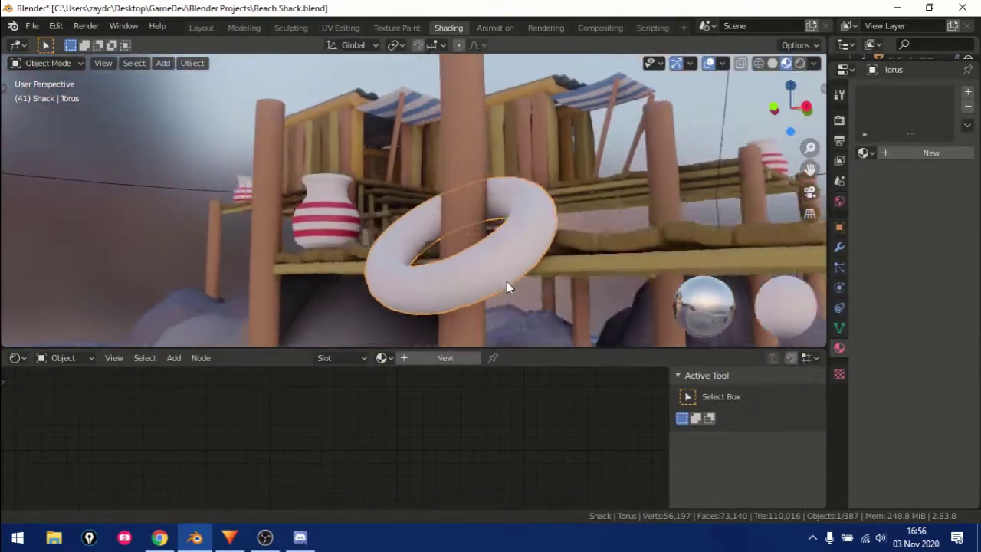
pyautogui.moveTo(507, 281)
pyautogui.mouseDown(button='middle')
pyautogui.moveTo(366, 199)
pyautogui.moveTo(587, 193)
pyautogui.moveTo(457, 245)
pyautogui.mouseUp(button='middle')
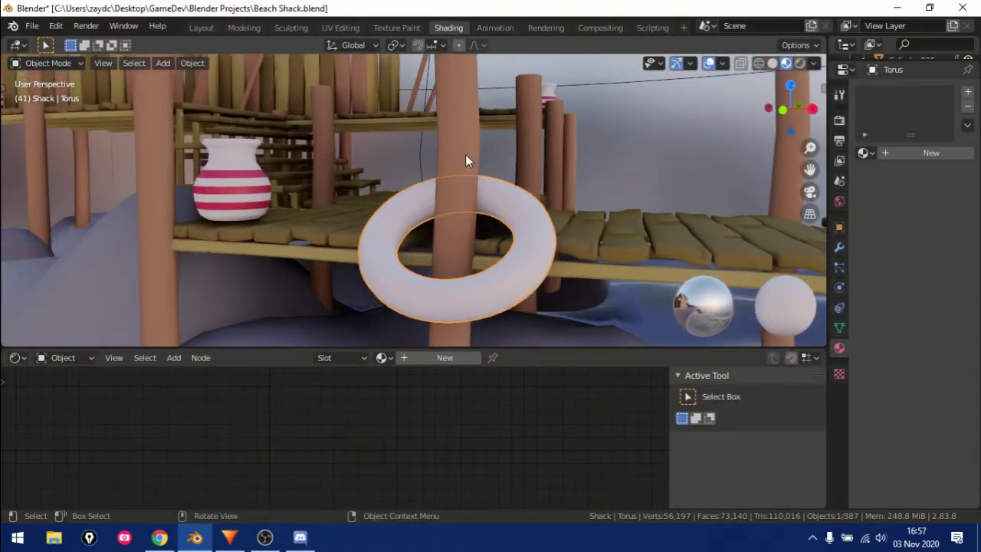
# Step: Create a new orange material for the life ring
pyautogui.click(445, 357)
pyautogui.click(389, 396)
pyautogui.click(429, 230)
# Step: In Edit Mode, select several loops of the ring to form white bands
pyautogui.press('Tab')
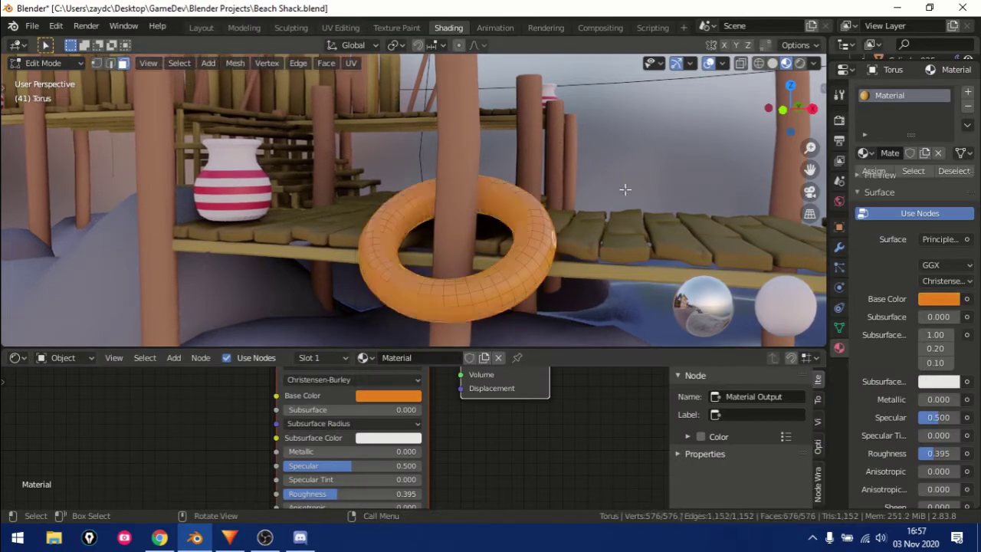
pyautogui.click(625, 189)
pyautogui.scroll(-8, 593, 162)
pyautogui.scroll(8, 414, 280)
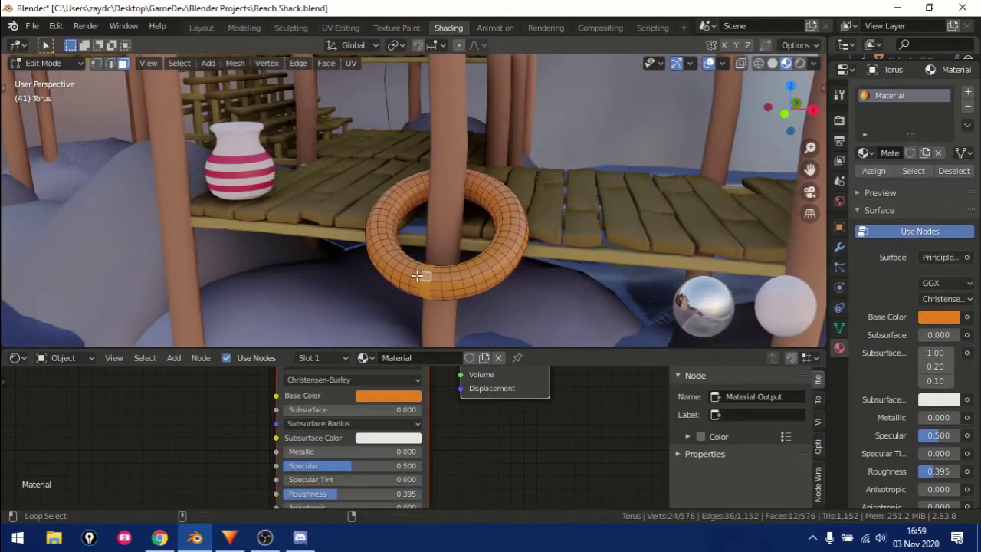
pyautogui.moveTo(417, 275); pyautogui.dragTo(494, 277, button='middle')
pyautogui.keyDown('alt'); pyautogui.keyDown('shift'); pyautogui.click(494, 278); pyautogui.keyUp('shift'); pyautogui.keyUp('alt')
pyautogui.keyDown('alt'); pyautogui.keyDown('shift'); pyautogui.click(414, 187); pyautogui.keyUp('shift'); pyautogui.keyUp('alt')
pyautogui.moveTo(414, 187)
pyautogui.mouseDown(button='middle')
pyautogui.moveTo(501, 238)
pyautogui.moveTo(683, 197)
pyautogui.mouseUp(button='middle')
pyautogui.keyDown('alt'); pyautogui.keyDown('shift'); pyautogui.click(510, 229); pyautogui.keyUp('shift'); pyautogui.keyUp('alt')
# Step: Add a second slot with a new white Material.001 and return to Modeling
pyautogui.click(967, 91)
pyautogui.click(406, 357)
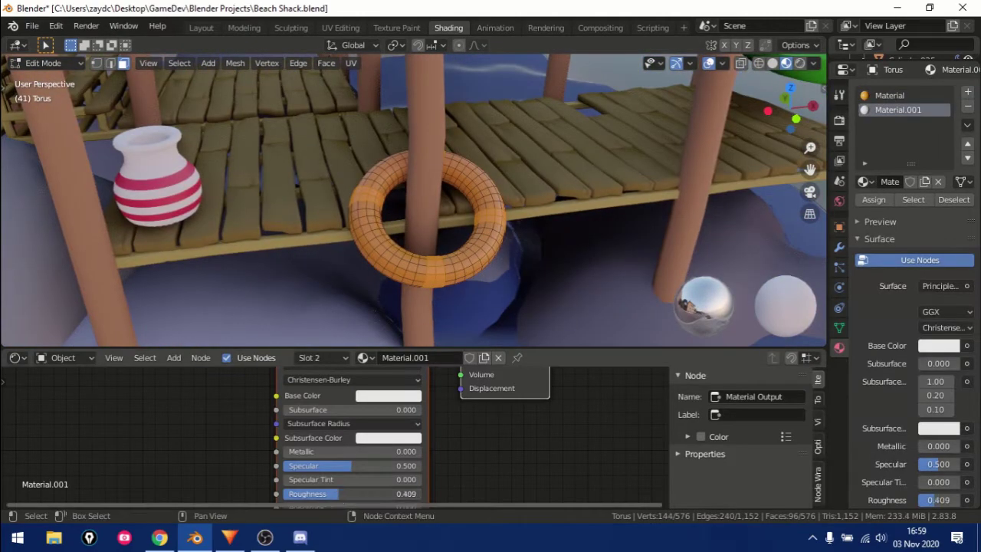
pyautogui.click(246, 27)
# Step: Add a small, scaled-down cylinder at the pot as the base of the palm trunk
pyautogui.press('Tab')
pyautogui.scroll(-5, 460, 229)
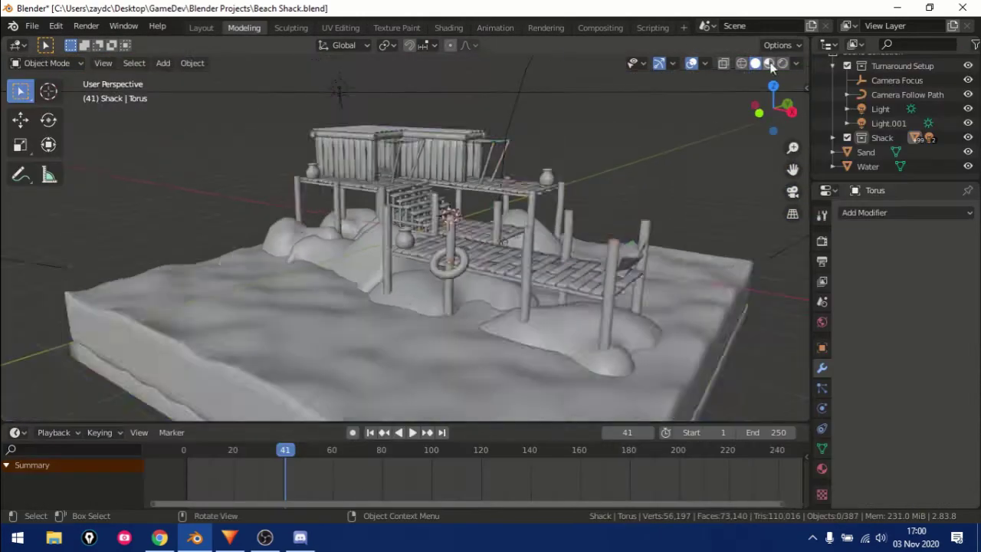
pyautogui.moveTo(659, 162); pyautogui.dragTo(484, 307, button='middle')
pyautogui.scroll(5, 483, 307)
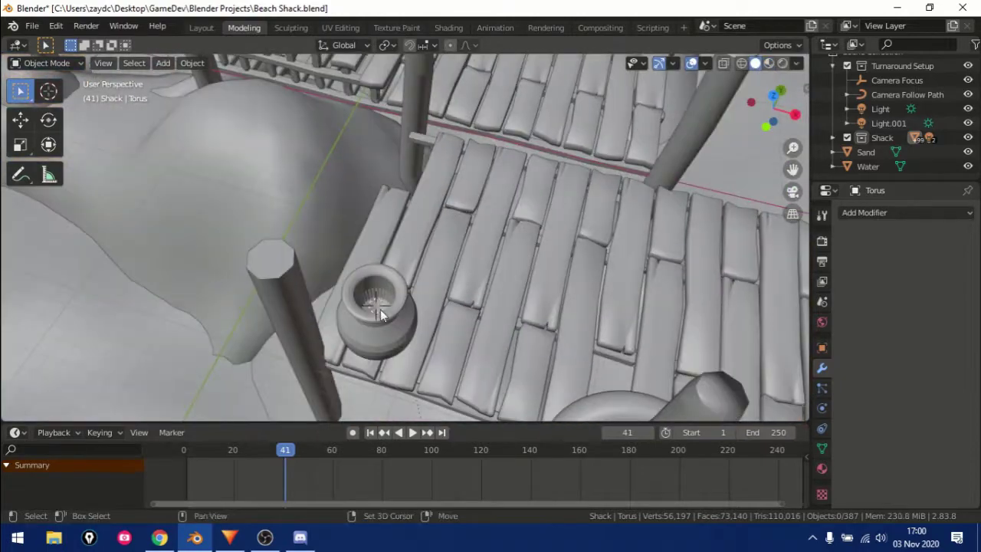
pyautogui.hotkey('shift', 'a')
pyautogui.click(465, 311)
pyautogui.press('s')
pyautogui.click(424, 322)
# Step: Extrude the cylinder's top upward into a taller trunk and narrow its tip
pyautogui.moveTo(423, 323)
pyautogui.mouseDown(button='middle')
pyautogui.moveTo(490, 283)
pyautogui.moveTo(365, 217)
pyautogui.mouseUp(button='middle')
pyautogui.press('Tab')
pyautogui.press('e')
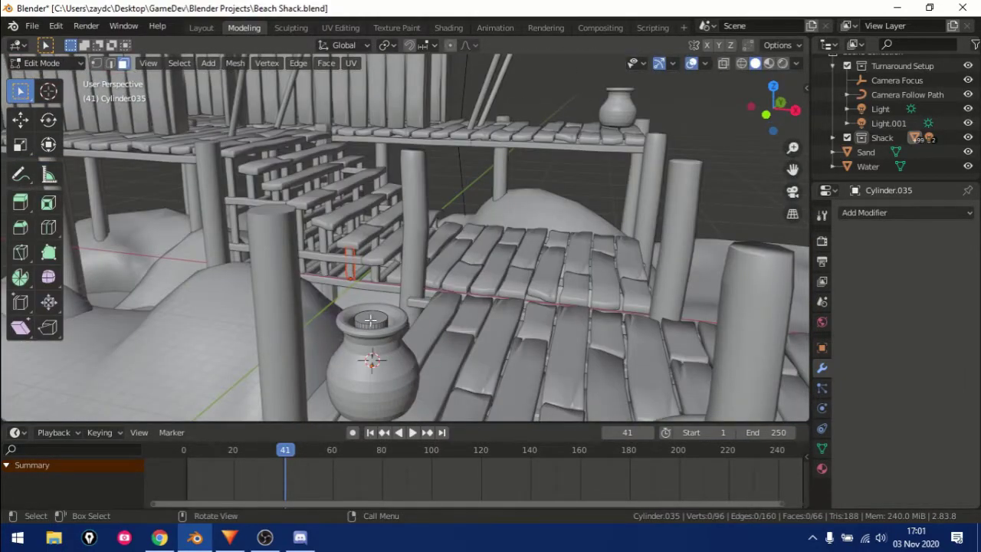
pyautogui.scroll(-3, 164, 163)
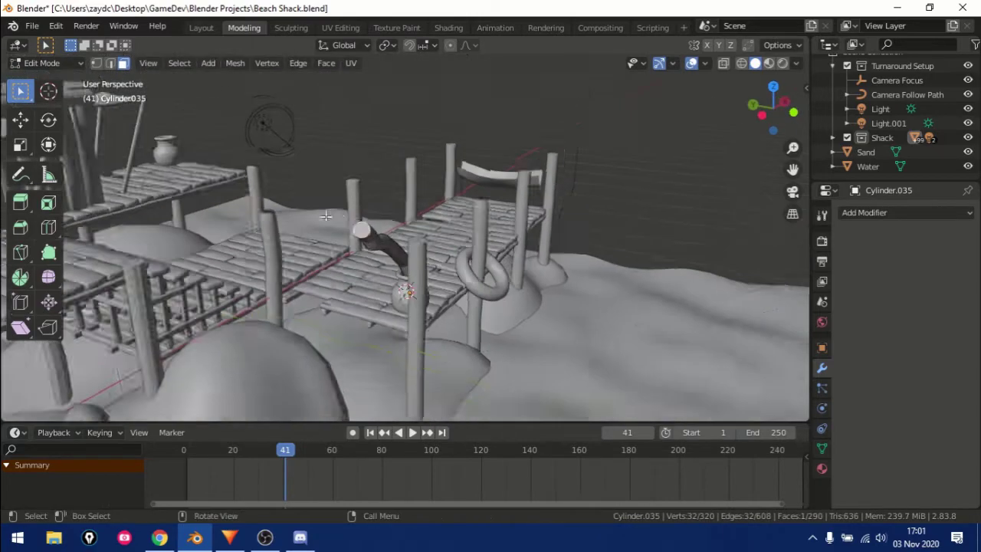
pyautogui.moveTo(165, 163); pyautogui.dragTo(282, 228, button='middle')
pyautogui.keyDown('ctrl'); pyautogui.rightClick(282, 227); pyautogui.keyUp('ctrl')
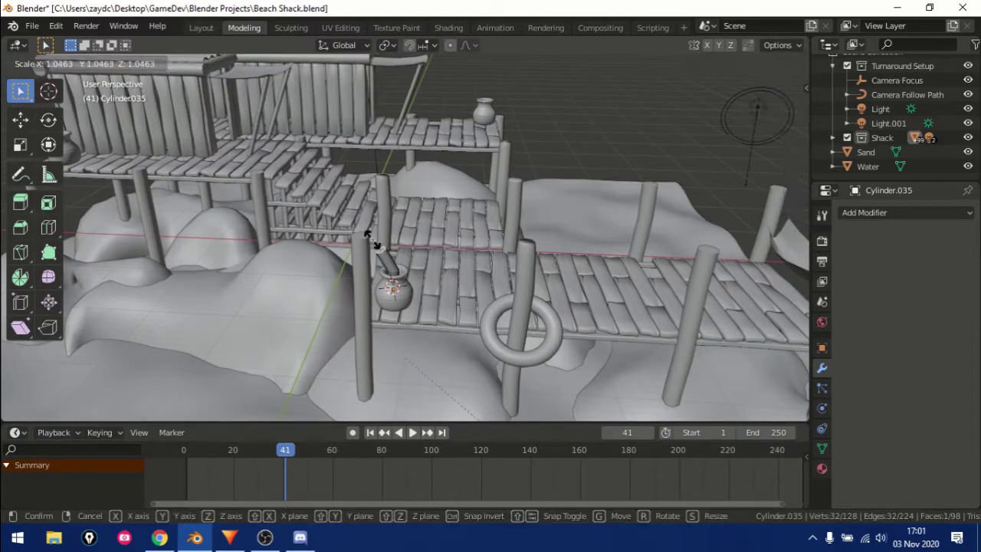
pyautogui.press('s')
pyautogui.moveTo(353, 226)
pyautogui.mouseDown(button='middle')
pyautogui.moveTo(213, 257)
pyautogui.moveTo(387, 258)
pyautogui.moveTo(518, 217)
pyautogui.mouseUp(button='middle')
pyautogui.click(322, 232)
pyautogui.click(212, 260)
pyautogui.click(412, 286)
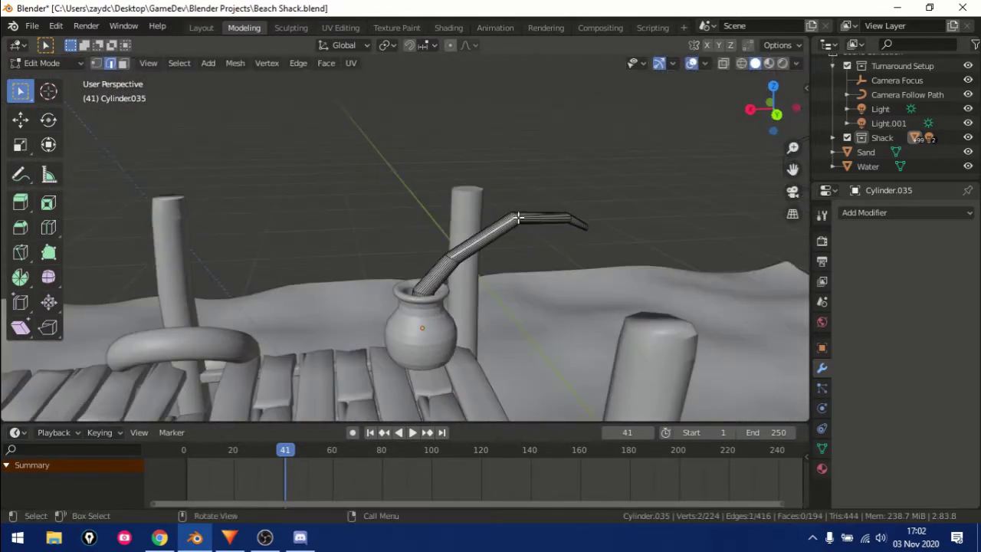
# Step: Bend the tube's end loop upward with proportional editing into a smooth arc
pyautogui.moveTo(535, 163); pyautogui.dragTo(542, 348, button='middle')
pyautogui.keyDown('alt'); pyautogui.click(543, 347); pyautogui.keyUp('alt')
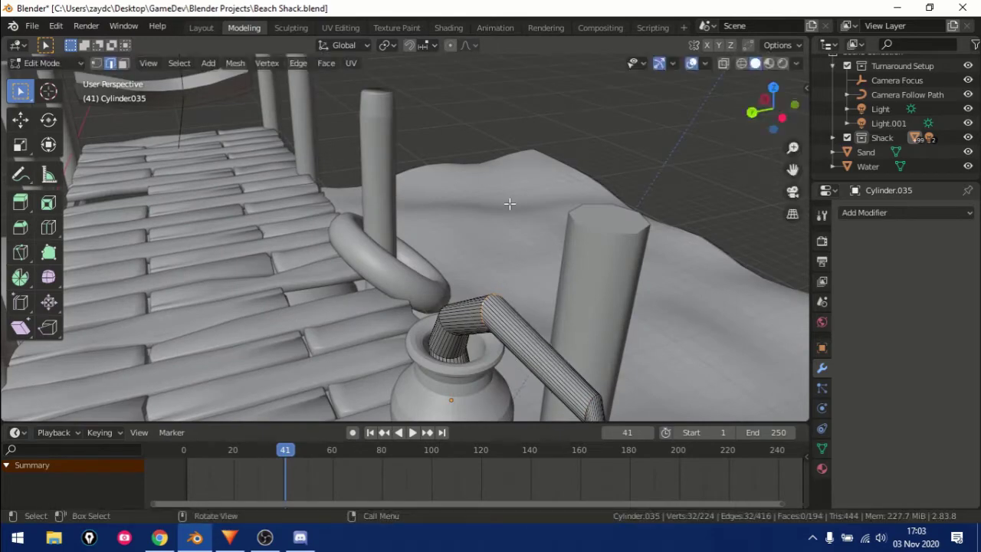
pyautogui.press('g')
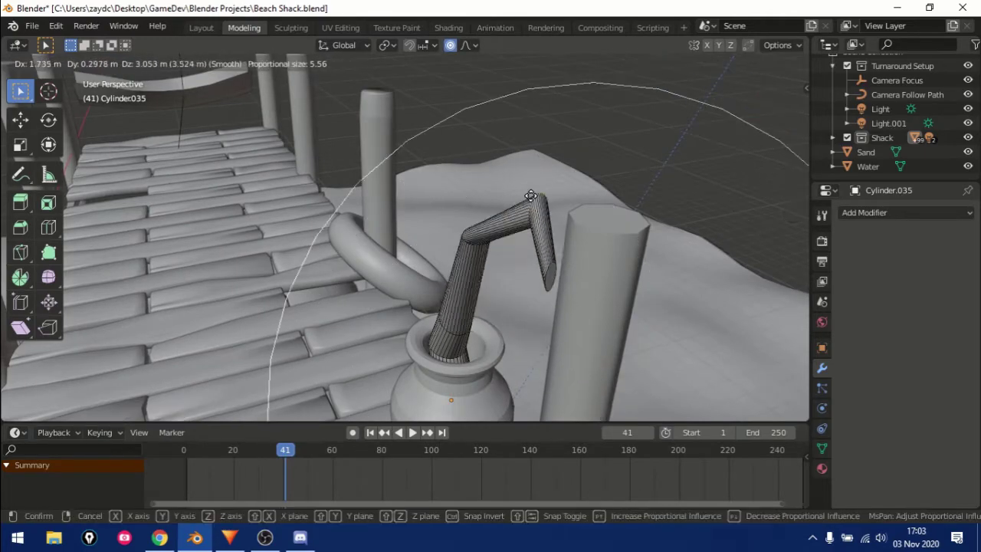
pyautogui.click(515, 288)
pyautogui.moveTo(515, 287); pyautogui.dragTo(328, 285, button='middle')
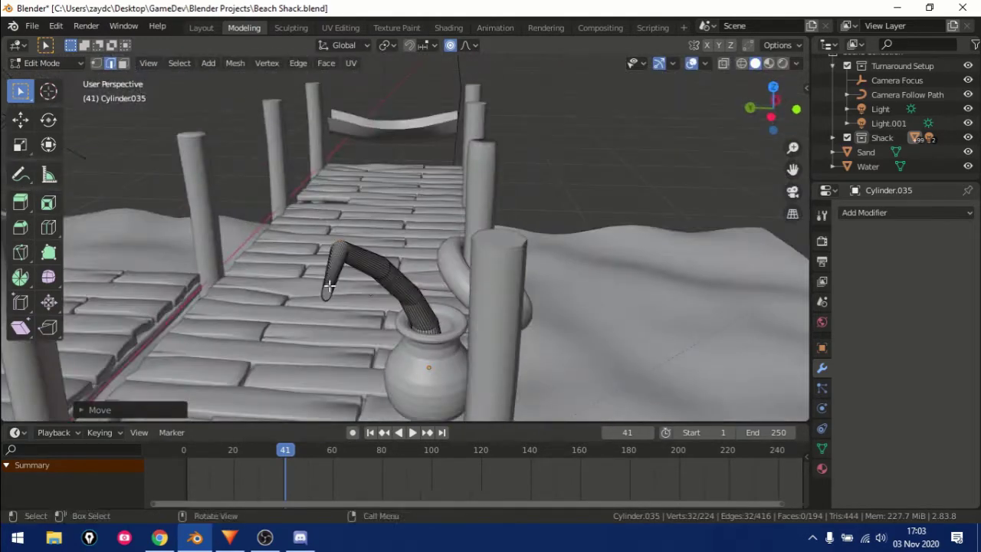
pyautogui.click(343, 233)
pyautogui.moveTo(344, 233); pyautogui.dragTo(337, 280, button='middle')
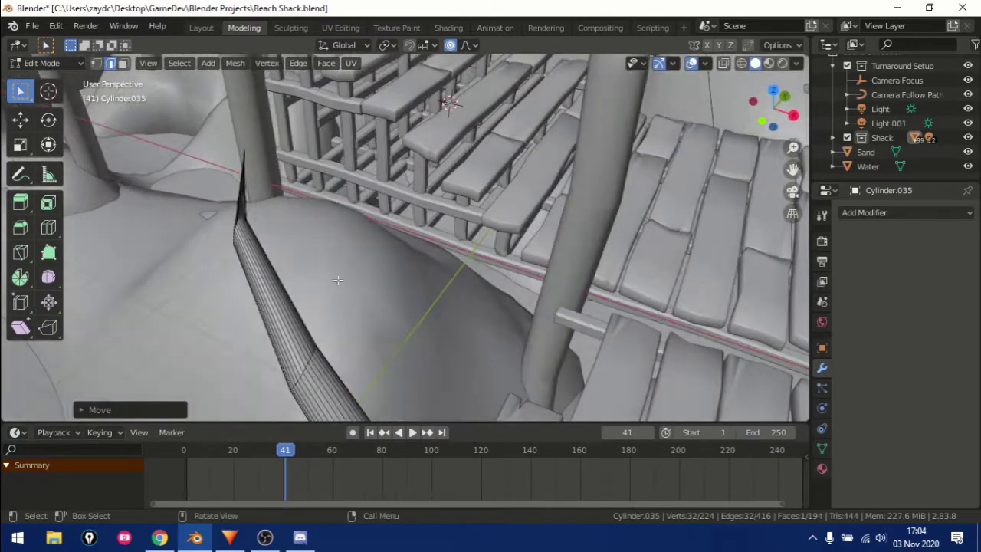
pyautogui.click(214, 264)
pyautogui.moveTo(213, 264); pyautogui.dragTo(410, 359, button='middle')
# Step: Fine-tune the trunk tip with proportional editing off, then add a leaf plane
pyautogui.press('o')
pyautogui.press('g')
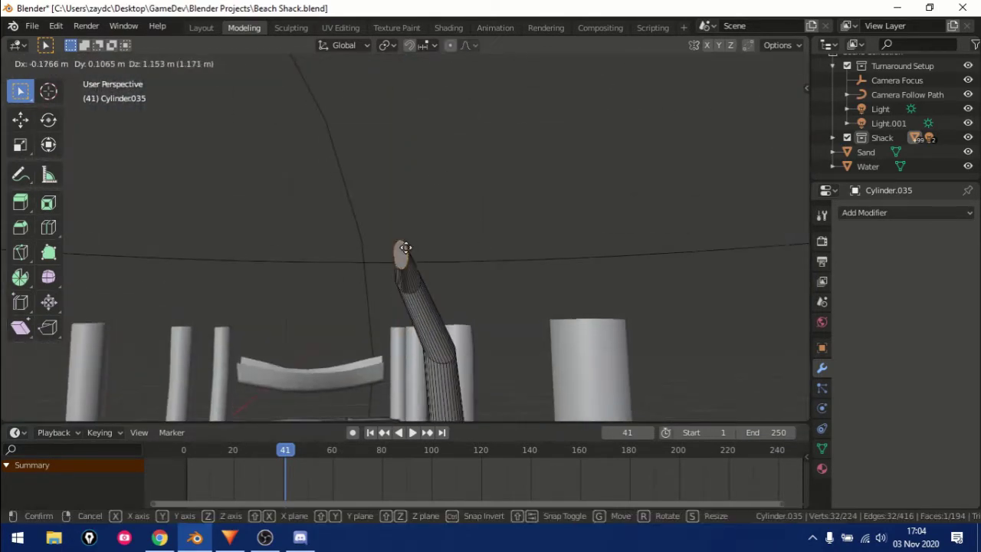
pyautogui.click(405, 247)
pyautogui.moveTo(405, 247)
pyautogui.mouseDown(button='middle')
pyautogui.moveTo(253, 322)
pyautogui.moveTo(389, 306)
pyautogui.mouseUp(button='middle')
pyautogui.press('Tab')
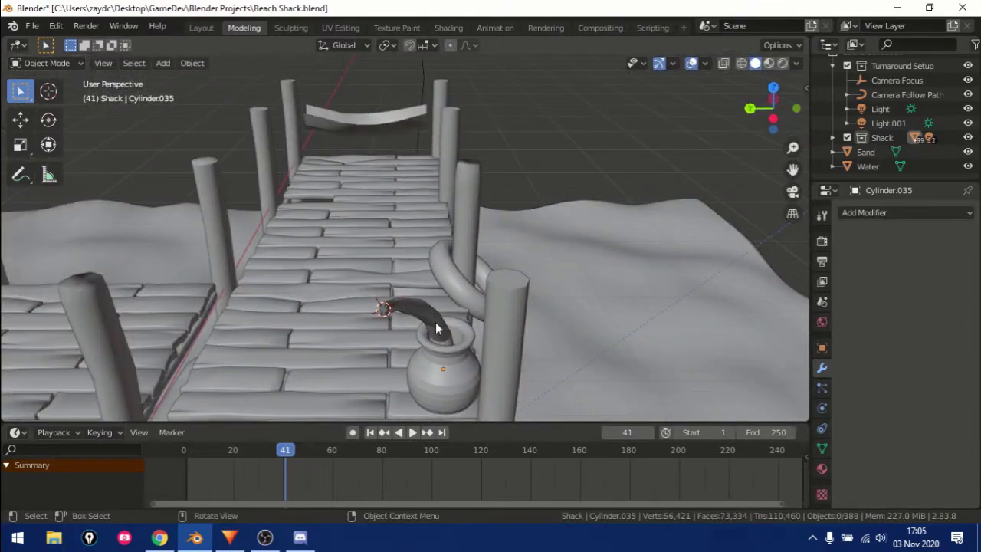
pyautogui.hotkey('shift', 'a')
pyautogui.click(445, 227)
pyautogui.moveTo(445, 228)
pyautogui.mouseDown(button='middle')
pyautogui.moveTo(404, 364)
pyautogui.moveTo(314, 317)
pyautogui.mouseUp(button='middle')
# Step: Loop-cut the leaf plane and taper its tip along the Y axis
pyautogui.click(381, 359)
pyautogui.press('Tab')
pyautogui.hotkey('ctrl', 'r')
pyautogui.scroll(3, 267, 326)
pyautogui.moveTo(278, 346); pyautogui.dragTo(360, 305, button='middle')
pyautogui.click(361, 305)
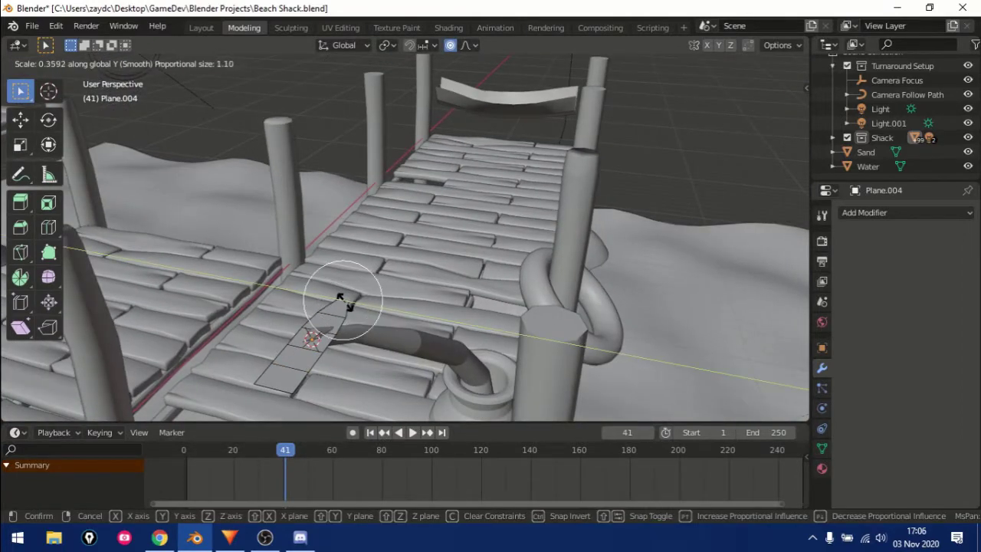
pyautogui.click(282, 383)
pyautogui.press('s')
pyautogui.press('y')
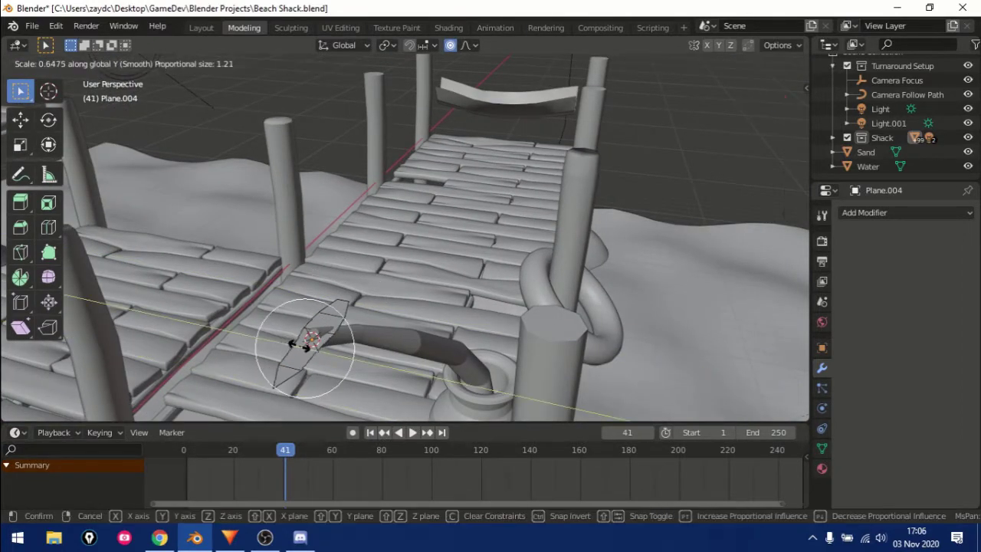
pyautogui.click(291, 345)
# Step: Lift the leaf tip along Z so the leaf curves upward
pyautogui.moveTo(291, 344)
pyautogui.mouseDown(button='middle')
pyautogui.moveTo(282, 266)
pyautogui.moveTo(305, 266)
pyautogui.moveTo(197, 247)
pyautogui.mouseUp(button='middle')
pyautogui.press('g')
pyautogui.press('z')
pyautogui.click(284, 258)
# Step: Set the leaf's origin, apply its transforms and rotate it into place
pyautogui.click(148, 63)
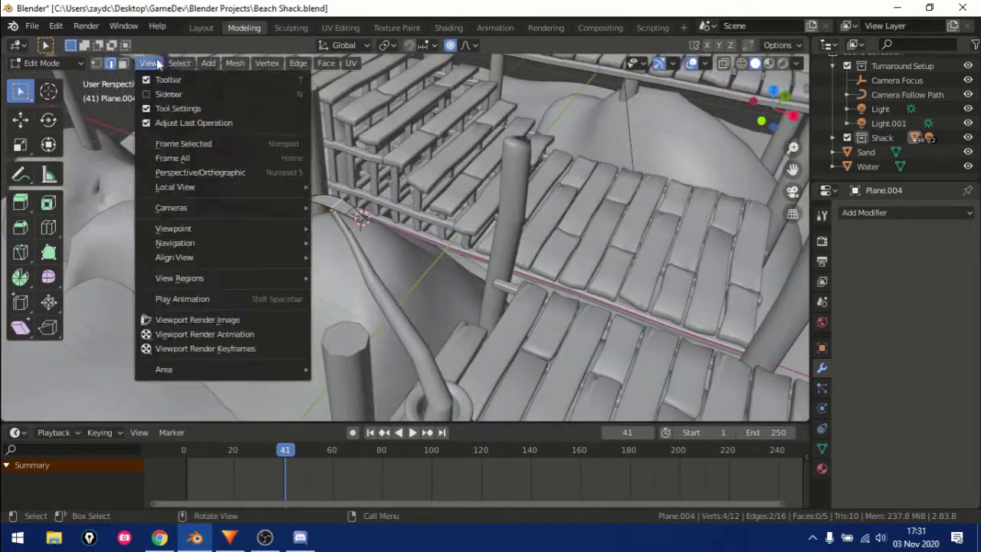
pyautogui.press('Escape')
pyautogui.press('Tab')
pyautogui.click(191, 63)
pyautogui.click(352, 123)
pyautogui.moveTo(353, 123)
pyautogui.mouseDown(button='middle')
pyautogui.moveTo(366, 244)
pyautogui.moveTo(464, 197)
pyautogui.mouseUp(button='middle')
pyautogui.click(326, 254)
pyautogui.hotkey('ctrl', 'a')
pyautogui.click(278, 295)
pyautogui.moveTo(278, 296)
pyautogui.mouseDown(button='middle')
pyautogui.moveTo(291, 282)
pyautogui.moveTo(424, 301)
pyautogui.moveTo(363, 323)
pyautogui.mouseUp(button='middle')
pyautogui.press('r')
pyautogui.click(266, 256)
# Step: Duplicate the leaf and rotate the copies around the trunk's tip
pyautogui.hotkey('shift', 'd')
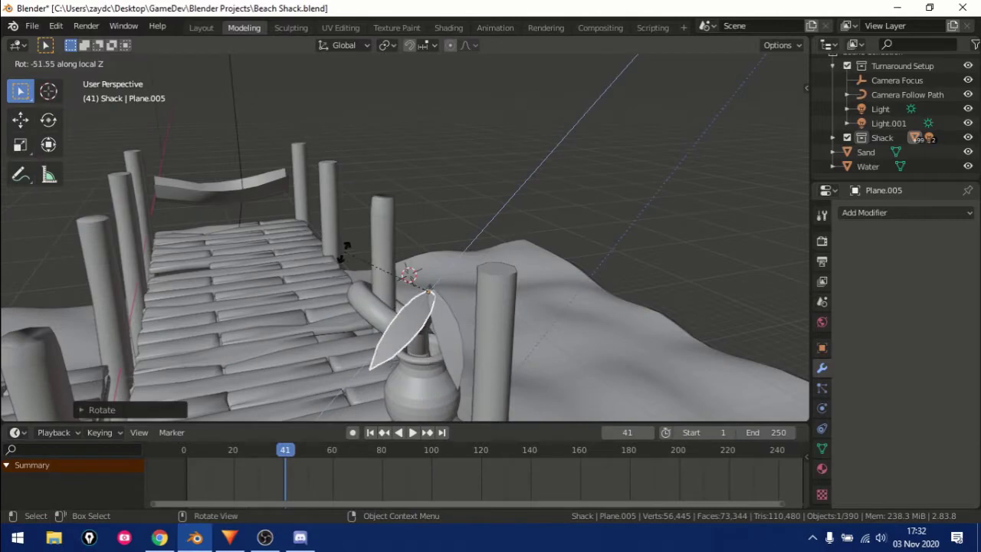
pyautogui.click(571, 391)
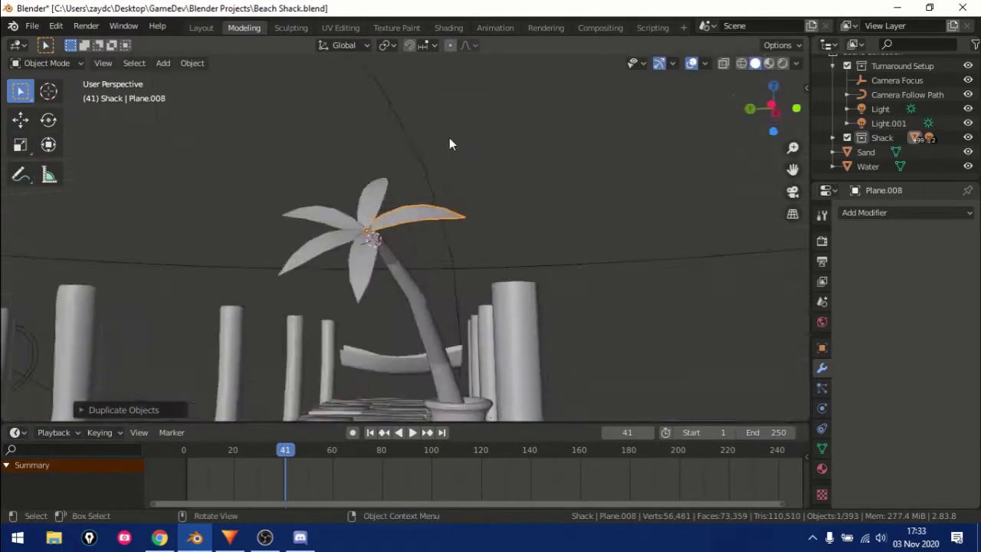
pyautogui.moveTo(571, 391)
pyautogui.mouseDown(button='middle')
pyautogui.moveTo(449, 137)
pyautogui.moveTo(406, 360)
pyautogui.moveTo(348, 241)
pyautogui.mouseUp(button='middle')
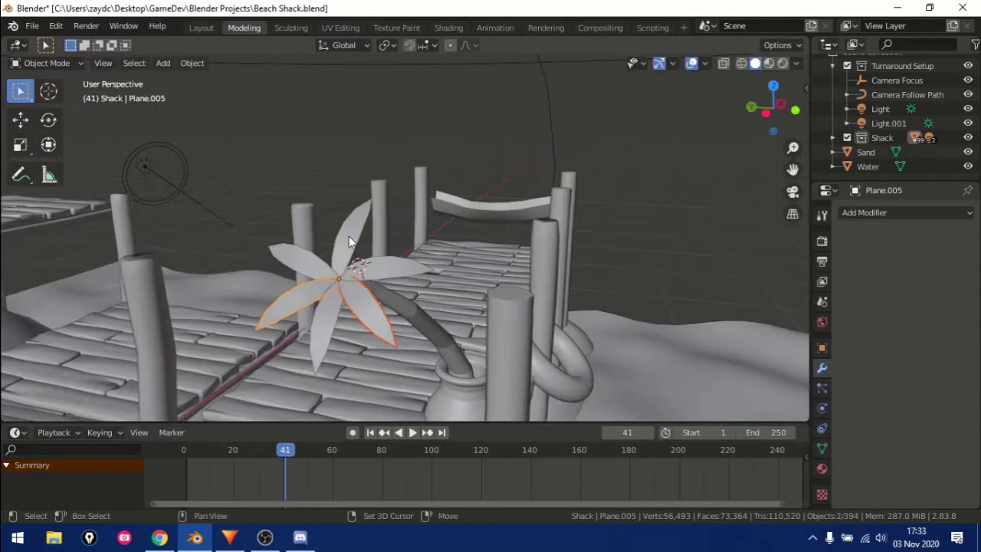
pyautogui.click(335, 287)
pyautogui.moveTo(334, 287); pyautogui.dragTo(401, 350, button='middle')
pyautogui.click(242, 262)
pyautogui.press('r')
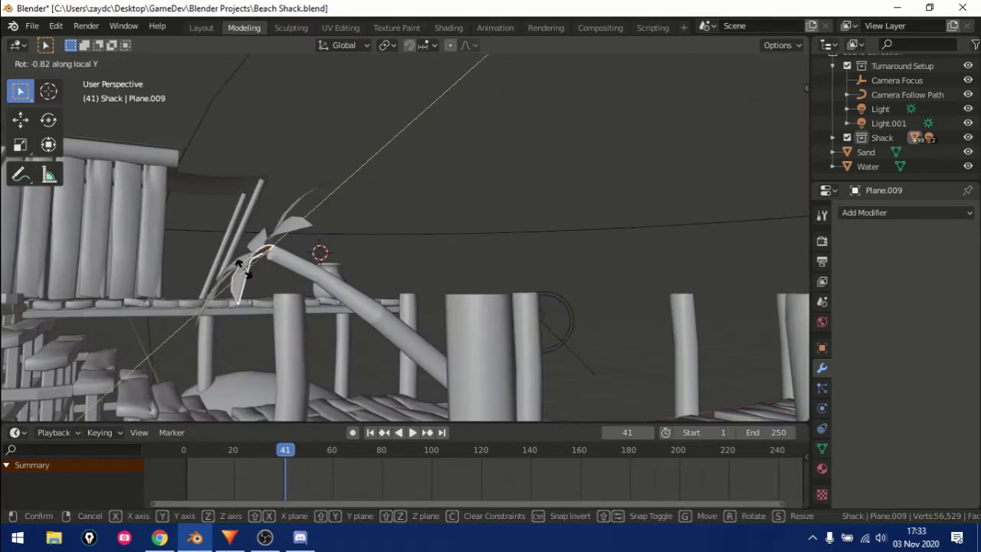
pyautogui.click(266, 262)
pyautogui.moveTo(266, 262)
pyautogui.mouseDown(button='middle')
pyautogui.moveTo(376, 273)
pyautogui.moveTo(305, 205)
pyautogui.mouseUp(button='middle')
pyautogui.press('r')
pyautogui.click(376, 300)
# Step: Add another leaf copy and check frond spacing in material preview
pyautogui.click(306, 205)
pyautogui.moveTo(328, 245); pyautogui.dragTo(276, 270, button='middle')
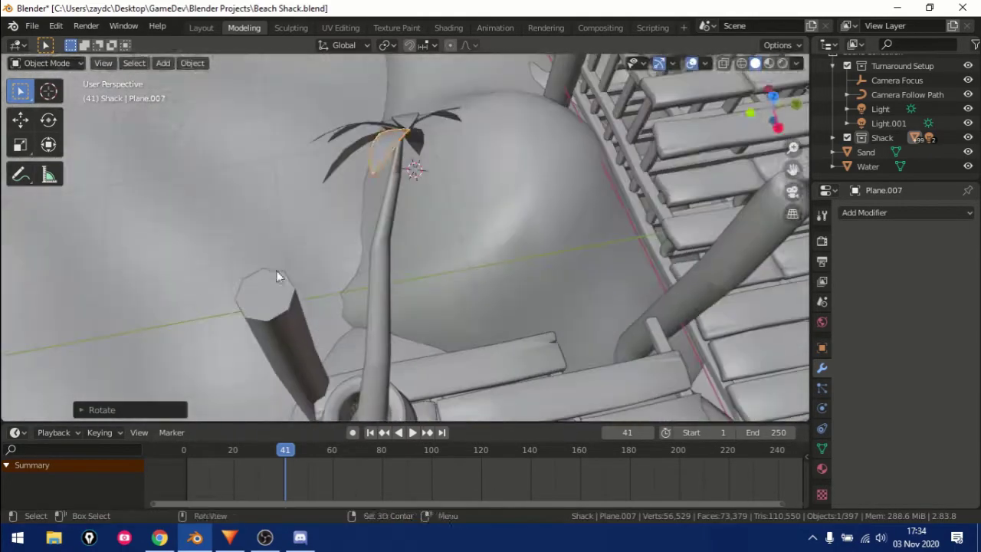
pyautogui.hotkey('shift', 'd')
pyautogui.moveTo(453, 213); pyautogui.dragTo(509, 320, button='middle')
pyautogui.click(391, 310)
pyautogui.moveTo(391, 310)
pyautogui.mouseDown(button='middle')
pyautogui.moveTo(419, 321)
pyautogui.moveTo(477, 226)
pyautogui.moveTo(381, 270)
pyautogui.mouseUp(button='middle')
pyautogui.press('z')
pyautogui.click(380, 270)
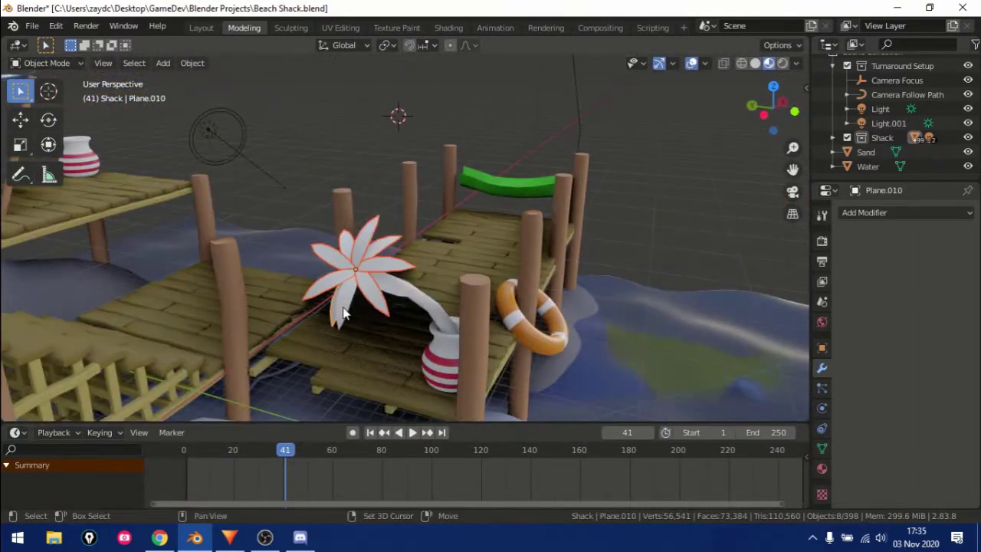
pyautogui.moveTo(343, 312)
pyautogui.mouseDown(button='middle')
pyautogui.moveTo(368, 268)
pyautogui.moveTo(415, 262)
pyautogui.moveTo(484, 227)
pyautogui.moveTo(425, 306)
pyautogui.mouseUp(button='middle')
pyautogui.click(372, 263)
# Step: Nudge a leaf into place, then give the trunk a new brown Tree Trunk material
pyautogui.press('g')
pyautogui.click(416, 261)
pyautogui.click(424, 306)
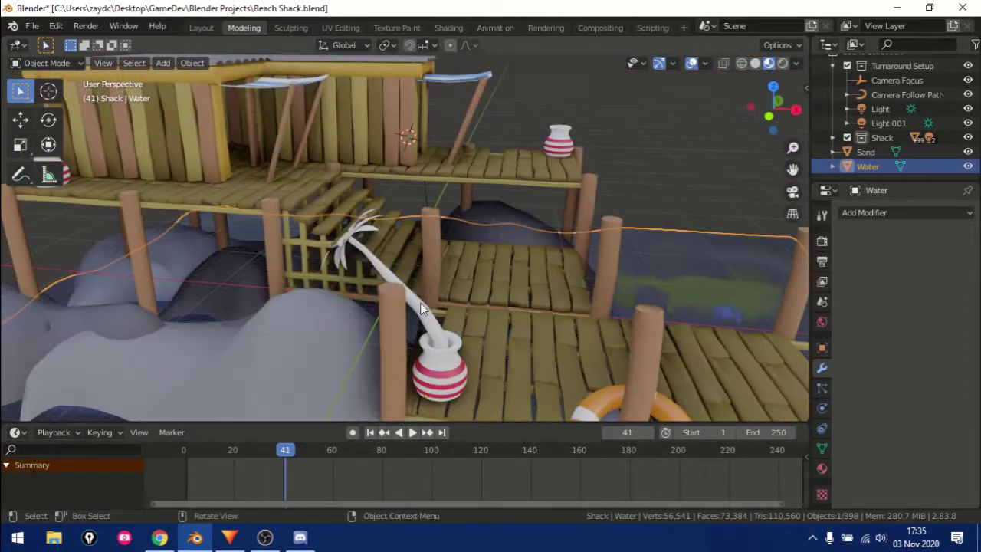
pyautogui.click(448, 28)
pyautogui.click(432, 358)
pyautogui.click(388, 396)
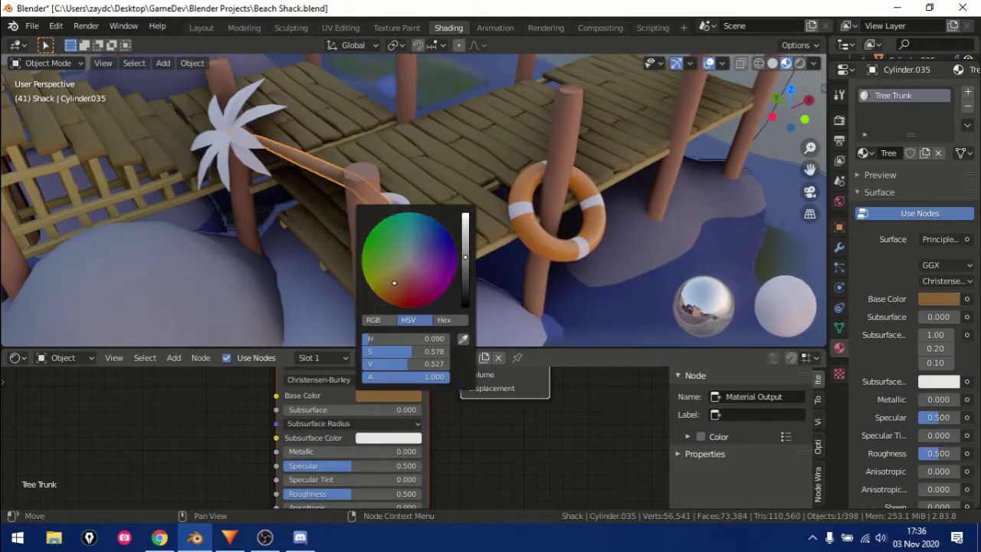
# Step: Create a bright green Leaves 1 material on one palm leaf
pyautogui.moveTo(406, 252)
pyautogui.mouseDown(button='middle')
pyautogui.moveTo(440, 220)
pyautogui.moveTo(287, 145)
pyautogui.mouseUp(button='middle')
pyautogui.click(287, 145)
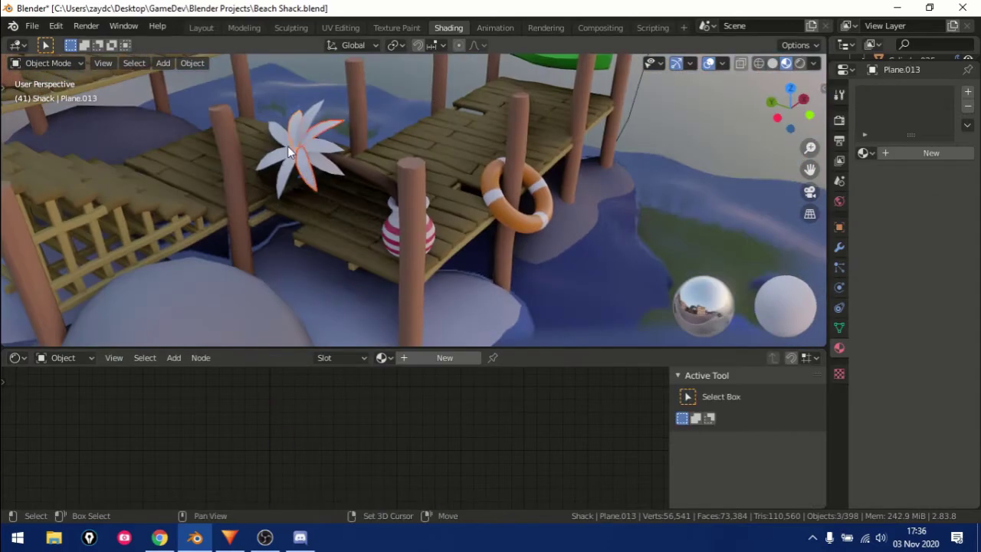
pyautogui.click(282, 178)
pyautogui.click(295, 146)
pyautogui.click(437, 358)
pyautogui.click(388, 395)
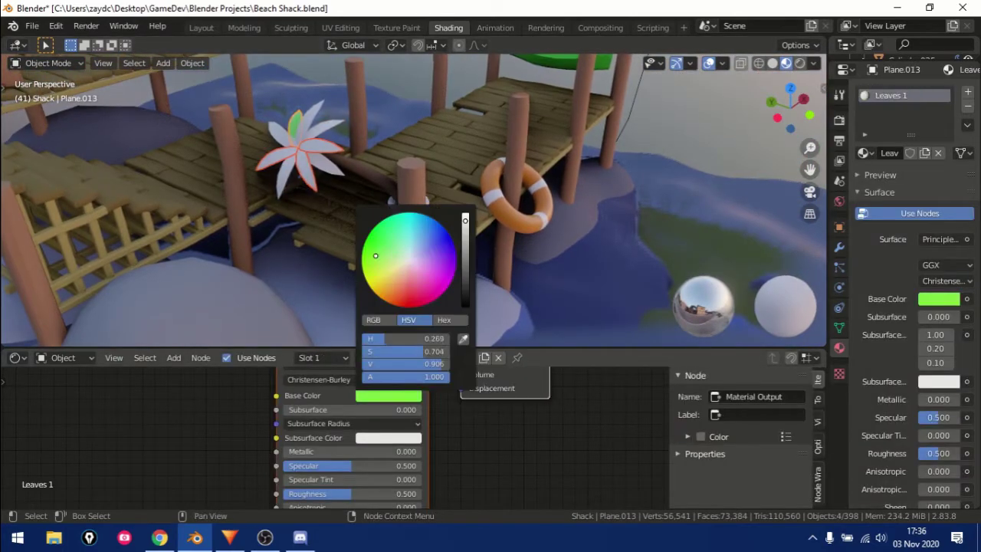
# Step: Link the green material to the other leaves and rename the remaining material Leaves 2
pyautogui.moveTo(458, 198)
pyautogui.mouseDown(button='middle')
pyautogui.moveTo(452, 225)
pyautogui.moveTo(344, 196)
pyautogui.mouseUp(button='middle')
pyautogui.keyDown('shift'); pyautogui.click(476, 187); pyautogui.keyUp('shift')
pyautogui.keyDown('shift'); pyautogui.click(459, 201); pyautogui.keyUp('shift')
pyautogui.hotkey('ctrl', 'l')
pyautogui.click(345, 196)
pyautogui.click(390, 402)
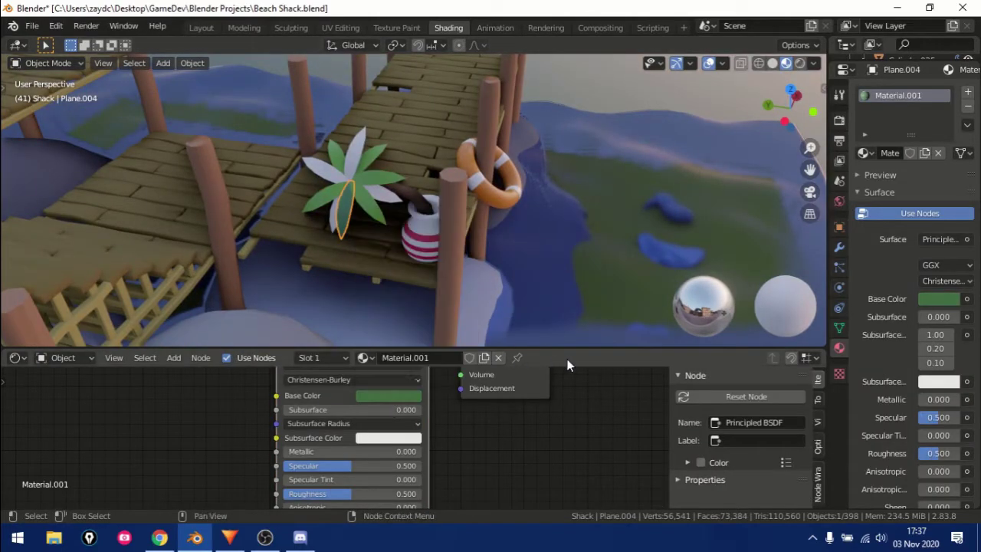
pyautogui.write('es 2')
pyautogui.press('Return')
pyautogui.moveTo(609, 75)
pyautogui.mouseDown(button='middle')
pyautogui.moveTo(380, 161)
pyautogui.moveTo(287, 153)
pyautogui.mouseUp(button='middle')
# Step: Duplicate the palm and place the copy in the upper pot
pyautogui.click(287, 153)
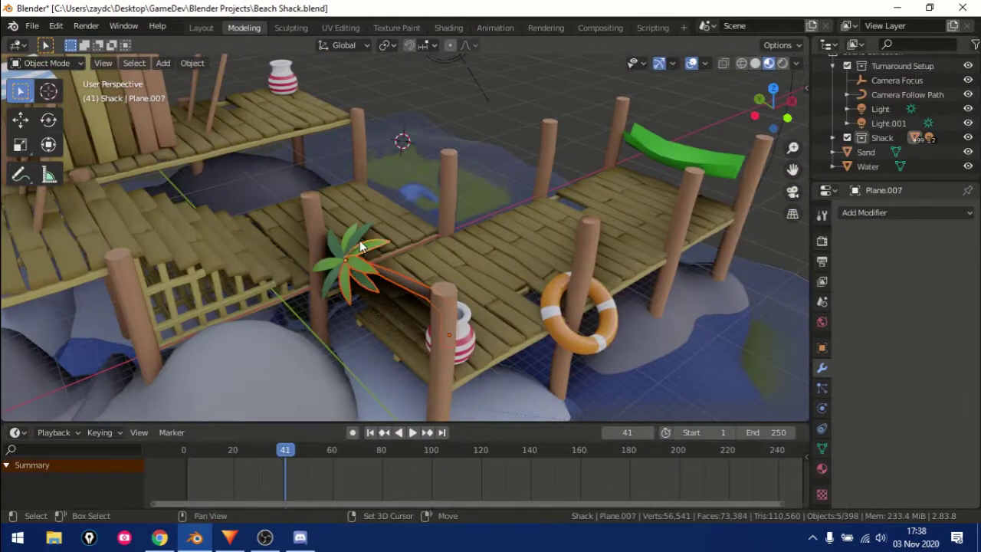
pyautogui.moveTo(331, 287); pyautogui.dragTo(398, 230, button='middle')
pyautogui.hotkey('shift', 'd')
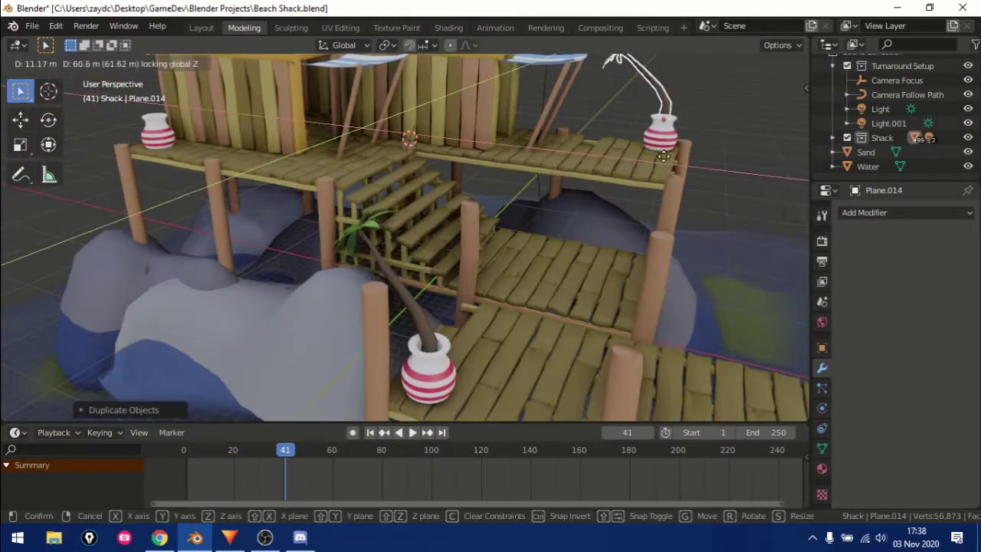
pyautogui.click(294, 286)
pyautogui.scroll(3, 294, 286)
pyautogui.scroll(-4, 293, 280)
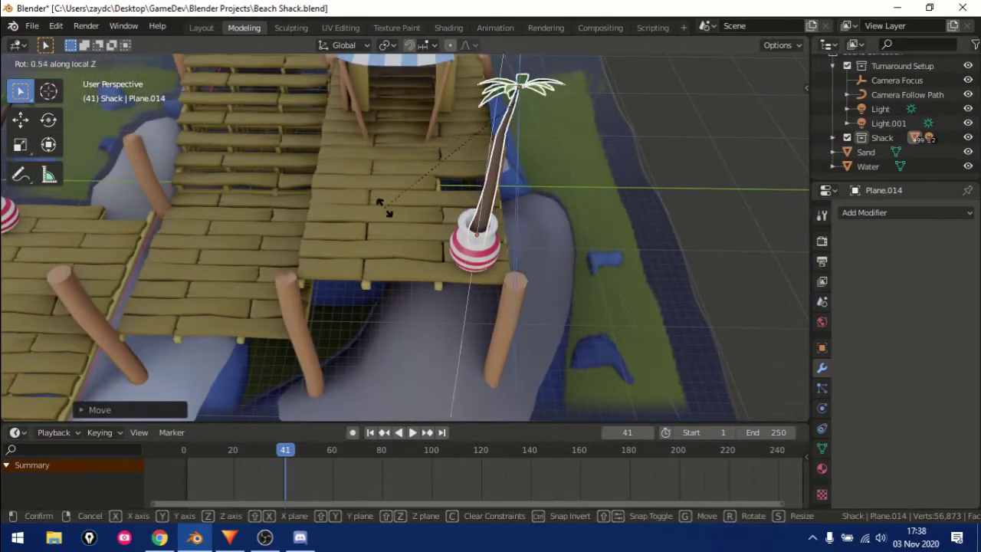
pyautogui.moveTo(335, 245); pyautogui.dragTo(430, 203, button='middle')
# Step: Bend the copied palm's trunk by moving its upper rings with smooth falloff
pyautogui.click(501, 277)
pyautogui.moveTo(502, 278)
pyautogui.mouseDown(button='middle')
pyautogui.moveTo(502, 233)
pyautogui.moveTo(481, 277)
pyautogui.mouseUp(button='middle')
pyautogui.press('Tab')
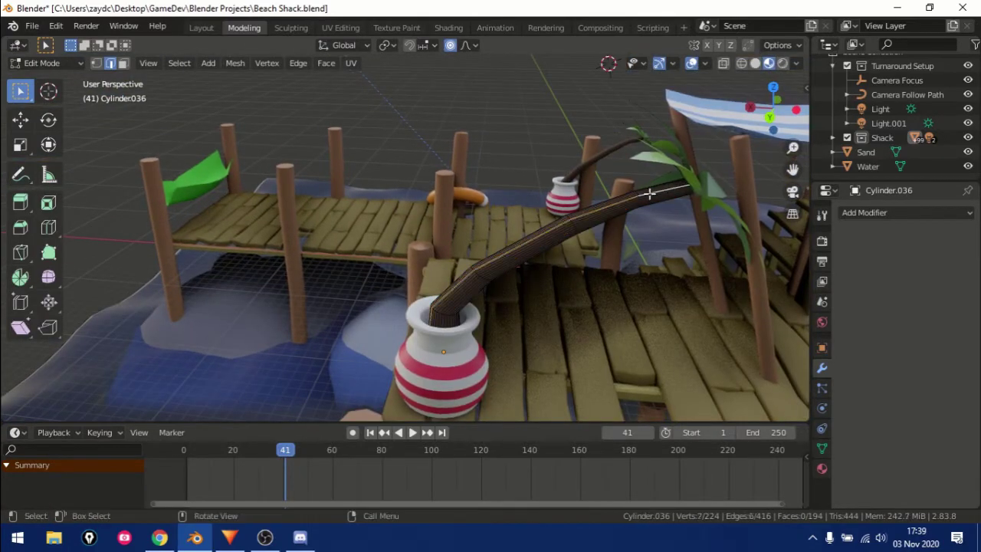
pyautogui.scroll(3, 577, 224)
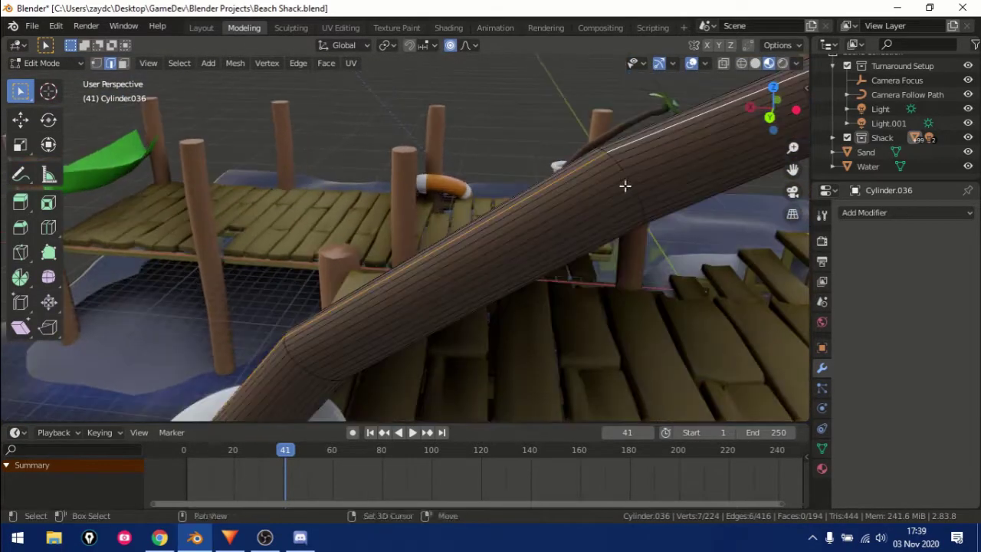
pyautogui.keyDown('alt'); pyautogui.keyDown('shift'); pyautogui.click(292, 361); pyautogui.keyUp('shift'); pyautogui.keyUp('alt')
pyautogui.moveTo(292, 361); pyautogui.dragTo(503, 302, button='middle')
pyautogui.scroll(-5, 306, 225)
pyautogui.press('g')
pyautogui.scroll(-4, 349, 245)
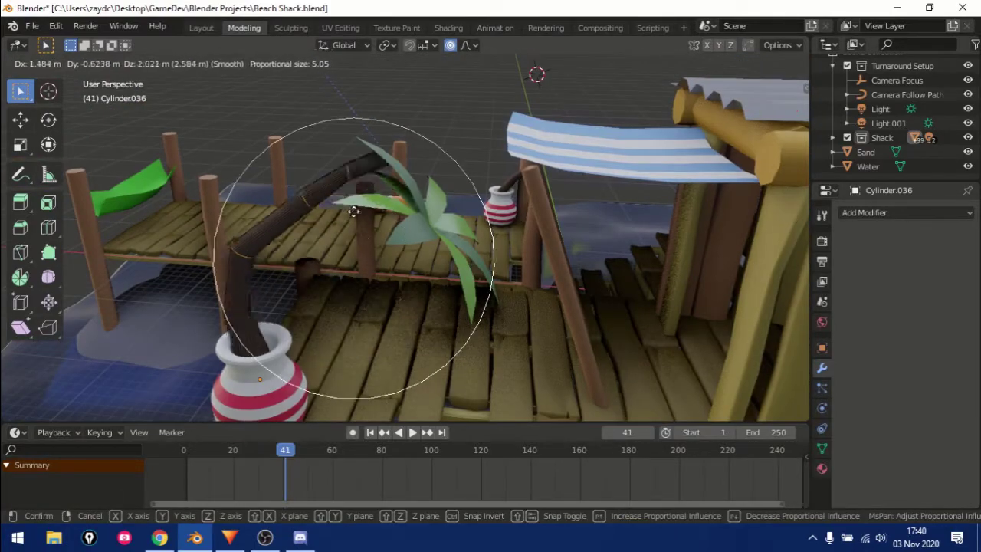
pyautogui.scroll(5, 295, 179)
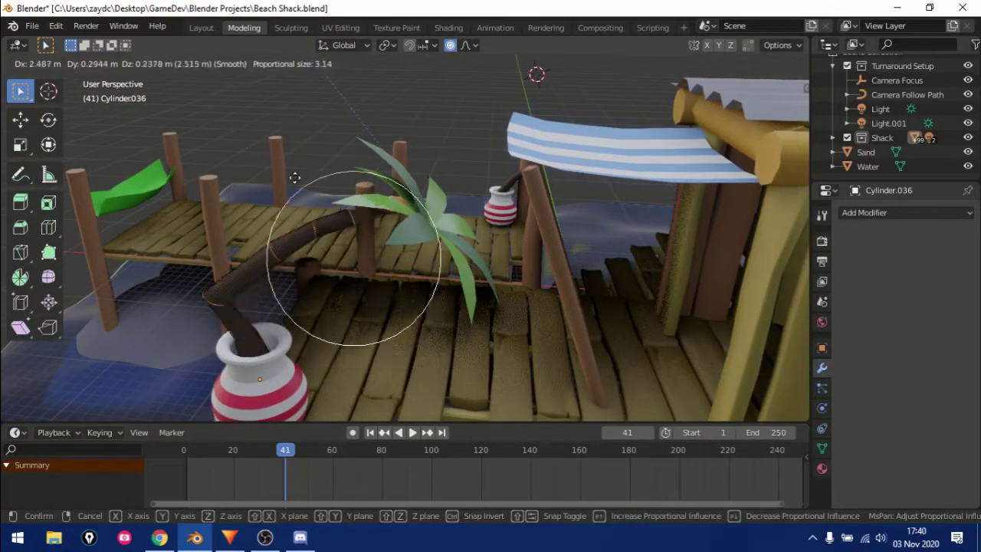
pyautogui.scroll(-10, 347, 164)
pyautogui.click(366, 167)
# Step: Select trunk rings again and bend the upper trunk further
pyautogui.moveTo(344, 246); pyautogui.dragTo(575, 208, button='middle')
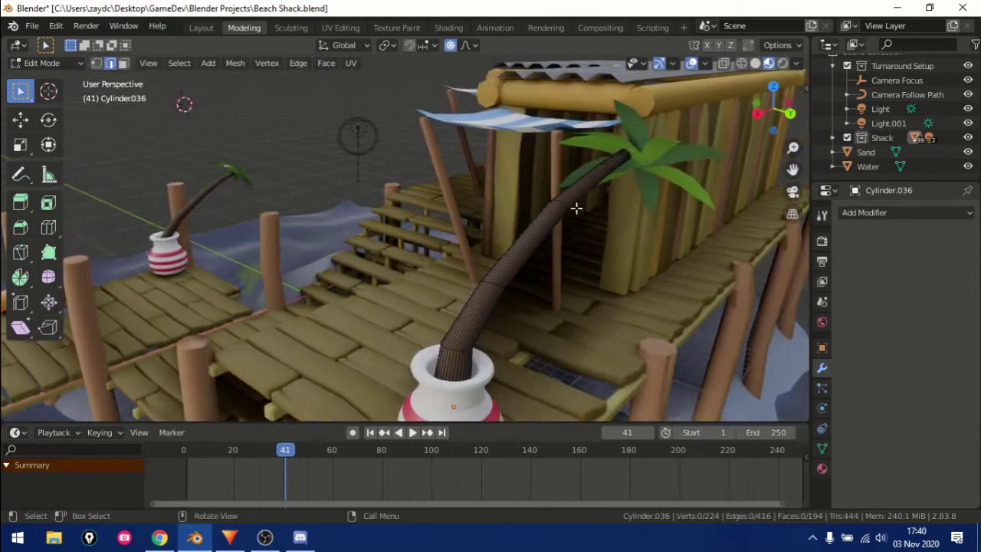
pyautogui.scroll(3, 505, 149)
pyautogui.moveTo(514, 177); pyautogui.dragTo(508, 212, button='middle')
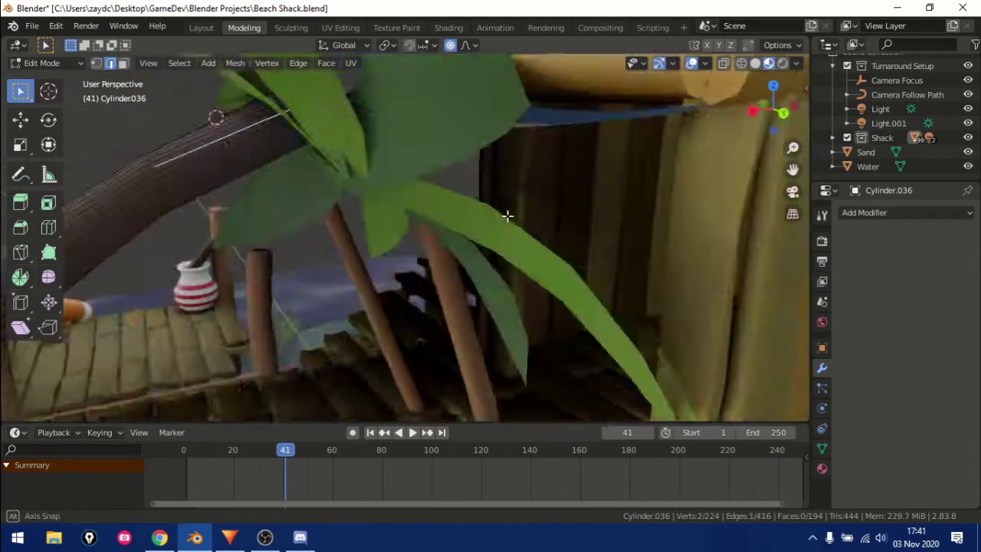
pyautogui.keyDown('alt'); pyautogui.click(502, 147); pyautogui.keyUp('alt')
pyautogui.keyDown('alt'); pyautogui.click(373, 201); pyautogui.keyUp('alt')
pyautogui.press('g')
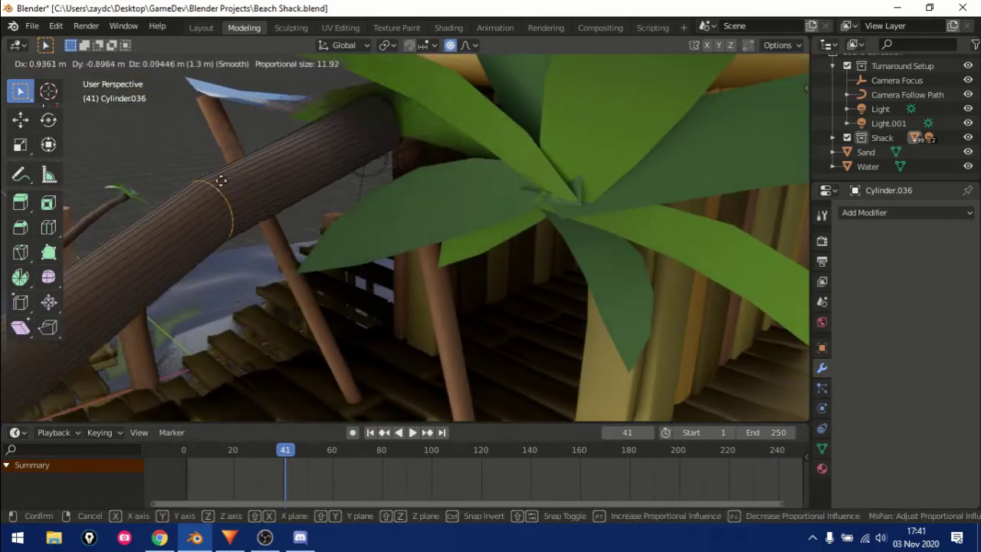
pyautogui.click(373, 200)
pyautogui.scroll(-5, 674, 282)
pyautogui.moveTo(675, 282)
pyautogui.mouseDown(button='middle')
pyautogui.moveTo(530, 256)
pyautogui.moveTo(620, 274)
pyautogui.mouseUp(button='middle')
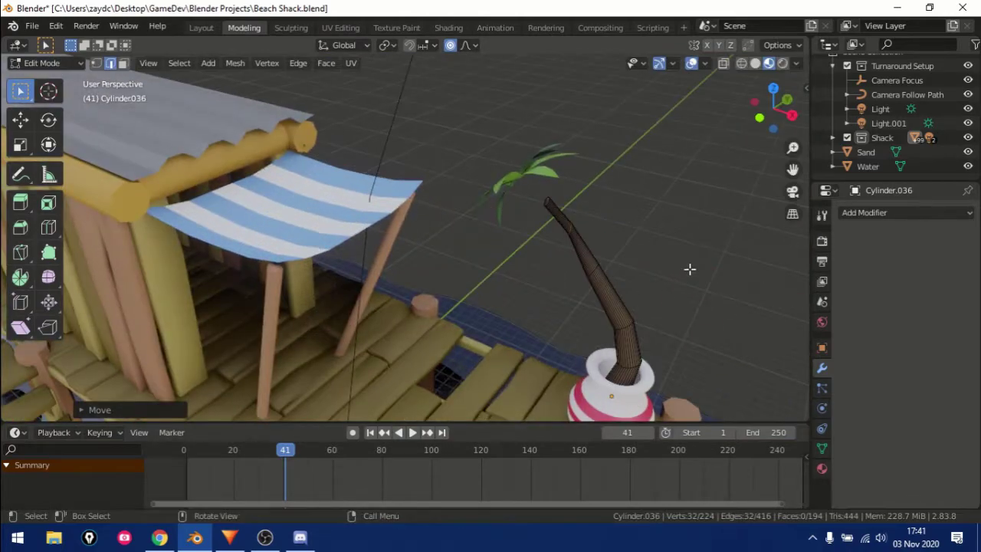
# Step: Rotate the trunk about the vertical axis and adjust its height along Z
pyautogui.press('Tab')
pyautogui.press('r')
pyautogui.click(590, 376)
pyautogui.moveTo(590, 375)
pyautogui.mouseDown(button='middle')
pyautogui.moveTo(615, 318)
pyautogui.moveTo(592, 331)
pyautogui.moveTo(333, 265)
pyautogui.moveTo(602, 280)
pyautogui.moveTo(584, 315)
pyautogui.mouseUp(button='middle')
pyautogui.press('g')
pyautogui.press('z')
pyautogui.click(599, 358)
pyautogui.click(598, 357)
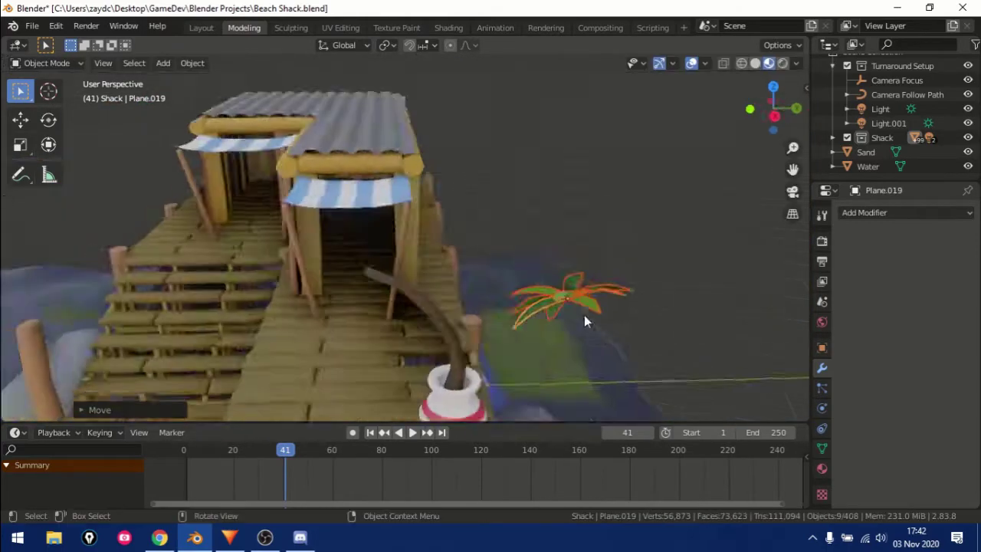
# Step: Slide the palm leaves (Plane.019) along Y onto the trunk and tilt them about Y
pyautogui.press('g')
pyautogui.press('y')
pyautogui.click(378, 187)
pyautogui.moveTo(378, 187)
pyautogui.mouseDown(button='middle')
pyautogui.moveTo(423, 215)
pyautogui.moveTo(421, 229)
pyautogui.mouseUp(button='middle')
pyautogui.press('r')
pyautogui.press('y')
pyautogui.click(513, 338)
pyautogui.moveTo(514, 337); pyautogui.dragTo(457, 184, button='middle')
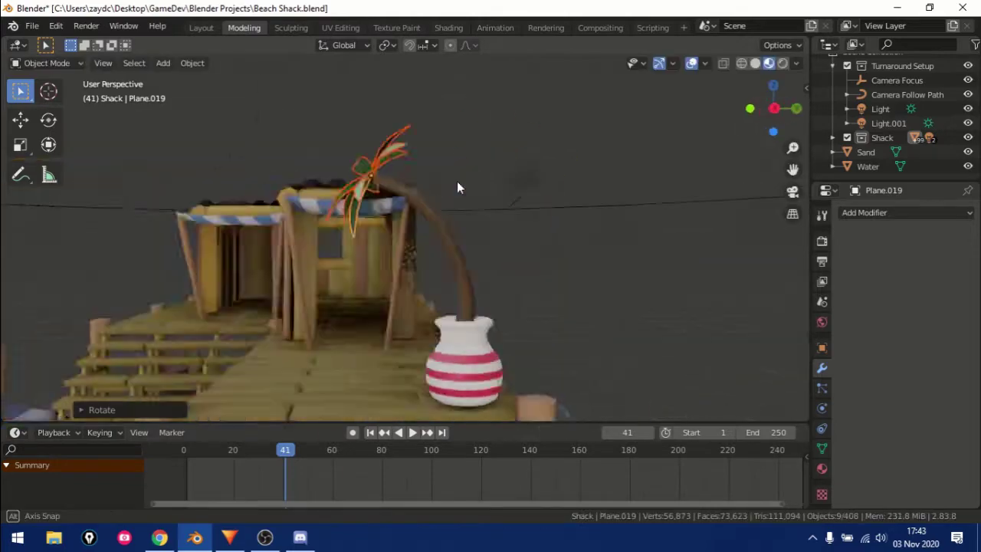
pyautogui.scroll(5, 334, 205)
pyautogui.moveTo(334, 204); pyautogui.dragTo(414, 214, button='middle')
pyautogui.scroll(-5, 499, 222)
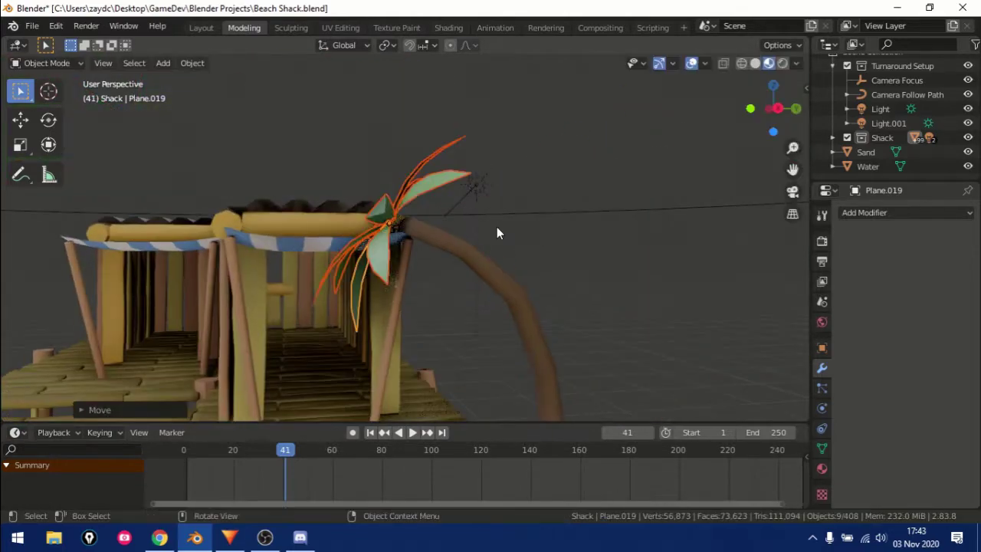
# Step: Nudge the leaves along Y and freely until they sit on the trunk top
pyautogui.press('g')
pyautogui.press('y')
pyautogui.click(511, 228)
pyautogui.moveTo(511, 228)
pyautogui.mouseDown(button='middle')
pyautogui.moveTo(454, 275)
pyautogui.moveTo(262, 219)
pyautogui.moveTo(363, 288)
pyautogui.moveTo(343, 295)
pyautogui.moveTo(483, 257)
pyautogui.moveTo(401, 269)
pyautogui.moveTo(437, 318)
pyautogui.mouseUp(button='middle')
pyautogui.press('g')
pyautogui.press('y')
pyautogui.click(263, 219)
pyautogui.press('g')
pyautogui.click(335, 291)
pyautogui.scroll(4, 396, 322)
# Step: Shift the palm leaves along the X axis to center them over the trunk
pyautogui.press('g')
pyautogui.press('x')
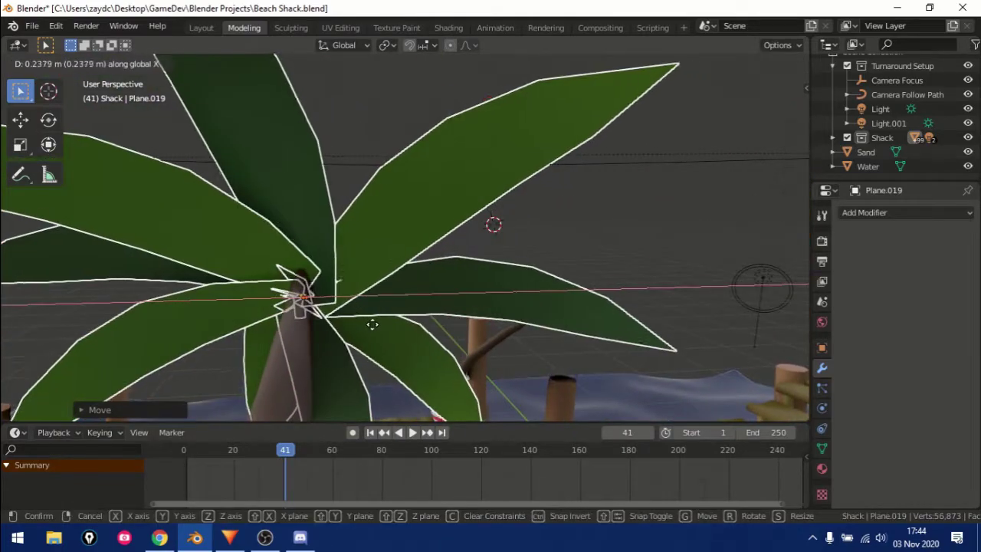
pyautogui.click(366, 324)
pyautogui.moveTo(365, 324); pyautogui.dragTo(273, 230, button='middle')
pyautogui.scroll(-5, 483, 208)
pyautogui.moveTo(482, 209); pyautogui.dragTo(497, 291, button='middle')
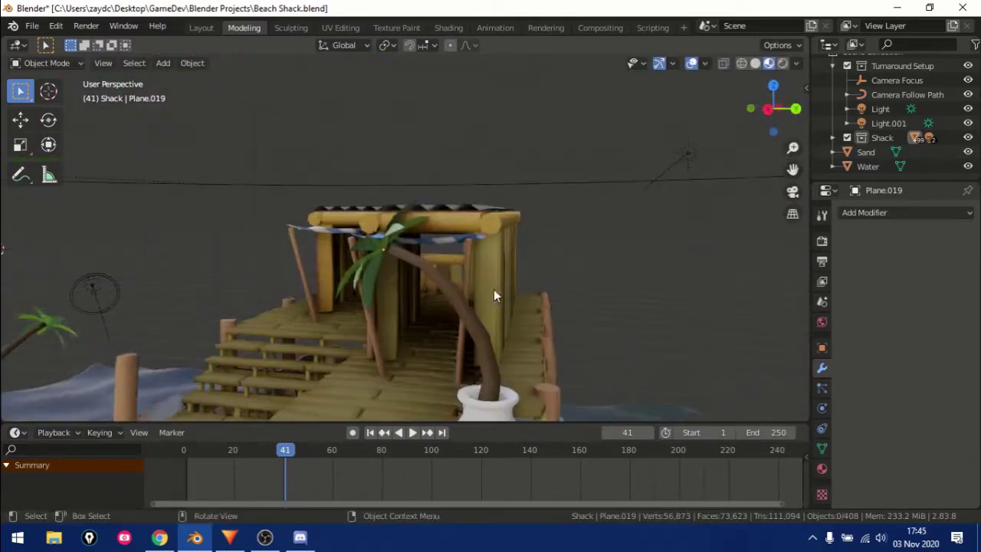
pyautogui.scroll(4, 497, 291)
# Step: Rotate the leaves, then reposition them on the bent trunk's tip
pyautogui.press('g')
pyautogui.press('r')
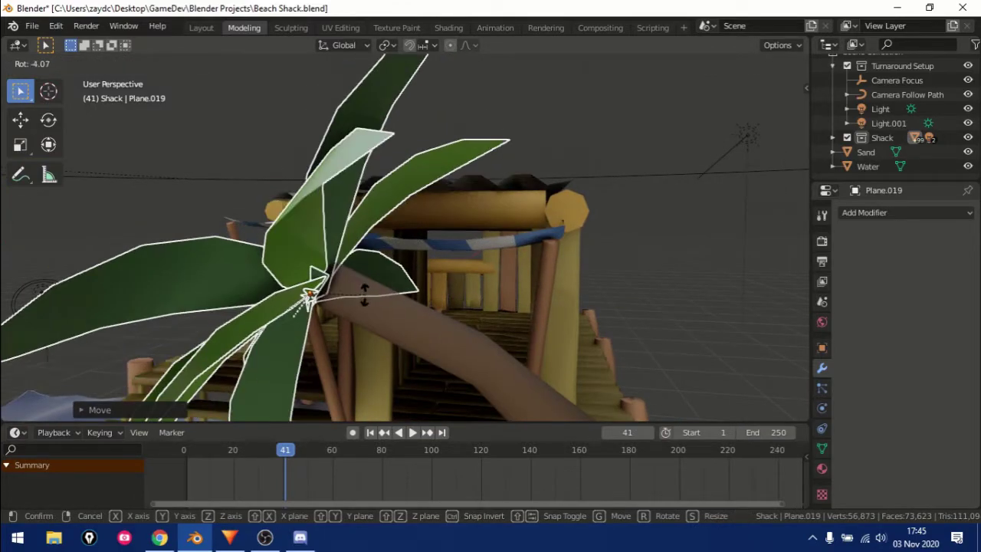
pyautogui.click(350, 291)
pyautogui.moveTo(350, 291)
pyautogui.mouseDown(button='middle')
pyautogui.moveTo(696, 296)
pyautogui.moveTo(513, 319)
pyautogui.moveTo(438, 300)
pyautogui.mouseUp(button='middle')
pyautogui.press('g')
pyautogui.click(513, 319)
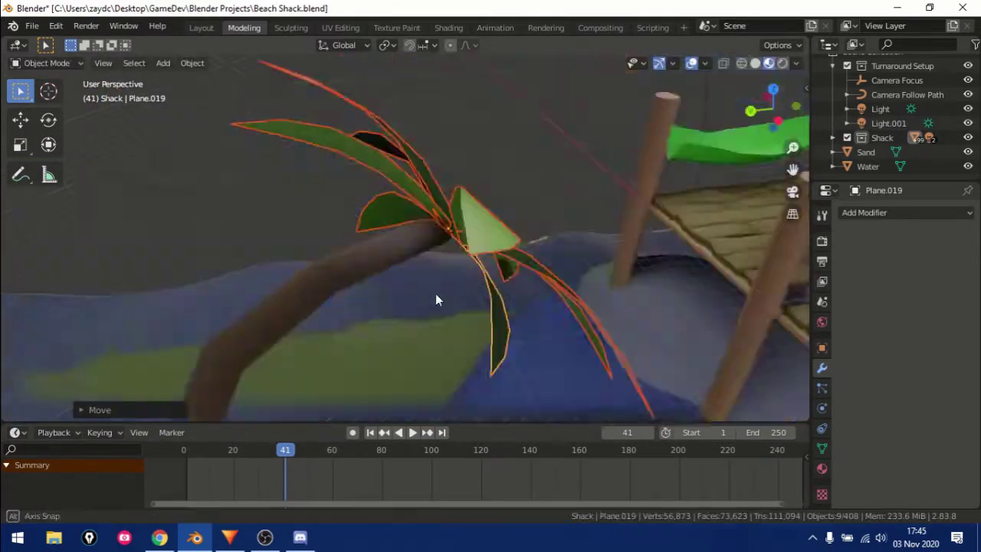
pyautogui.scroll(3, 438, 300)
pyautogui.moveTo(552, 284); pyautogui.dragTo(508, 267, button='middle')
# Step: Tilt the palm leaves about the X axis and adjust their position on the trunk
pyautogui.press('r')
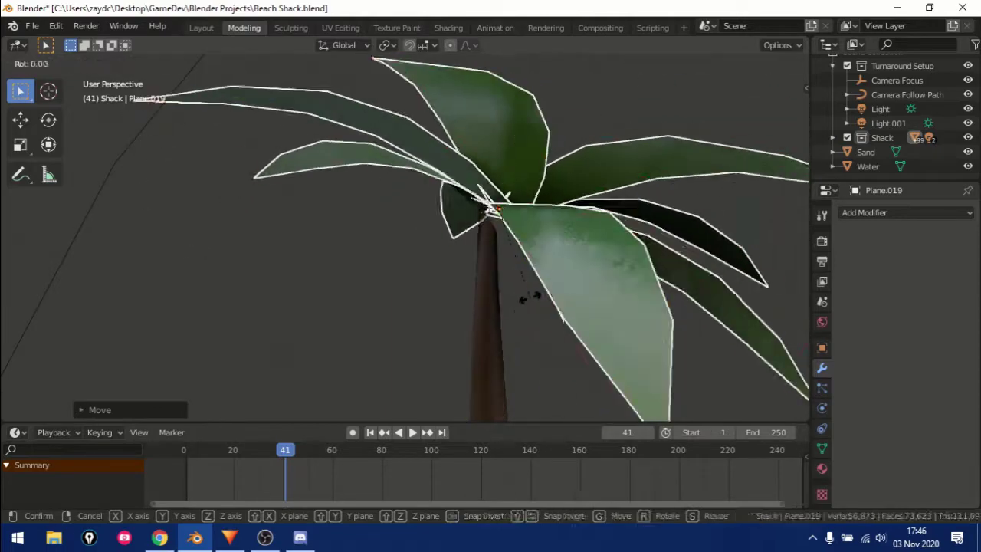
pyautogui.press('x')
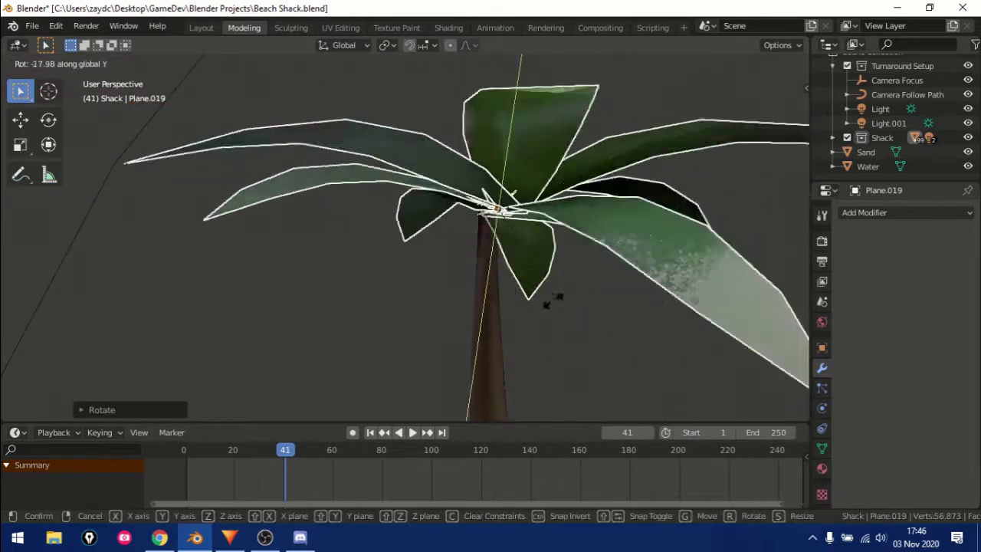
pyautogui.click(567, 307)
pyautogui.moveTo(567, 307)
pyautogui.mouseDown(button='middle')
pyautogui.moveTo(591, 324)
pyautogui.moveTo(544, 352)
pyautogui.moveTo(526, 301)
pyautogui.mouseUp(button='middle')
pyautogui.press('r')
pyautogui.press('x')
pyautogui.press('g')
pyautogui.click(516, 357)
pyautogui.scroll(-5, 526, 294)
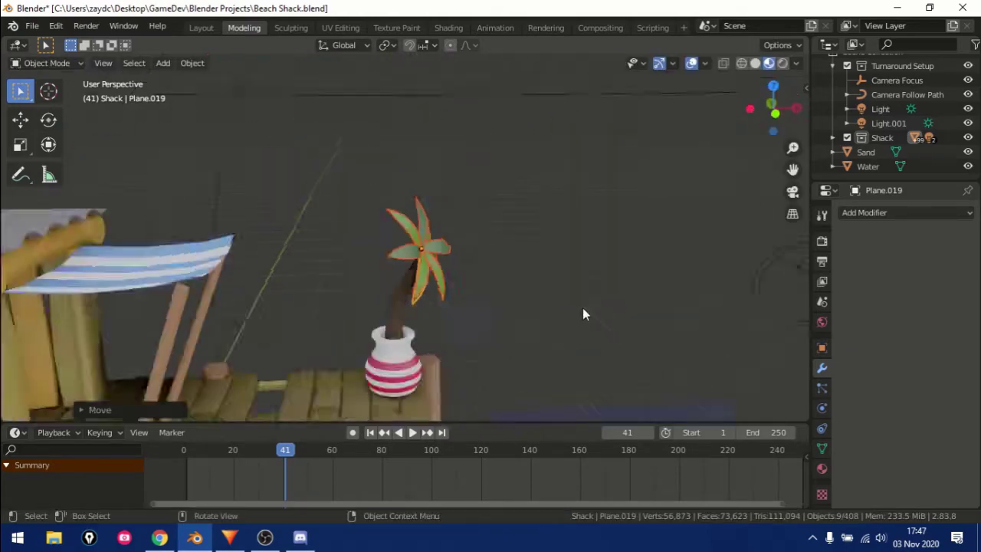
pyautogui.moveTo(582, 312)
pyautogui.mouseDown(button='middle')
pyautogui.moveTo(405, 333)
pyautogui.moveTo(743, 158)
pyautogui.moveTo(509, 173)
pyautogui.moveTo(453, 300)
pyautogui.moveTo(427, 274)
pyautogui.mouseUp(button='middle')
pyautogui.scroll(5, 509, 178)
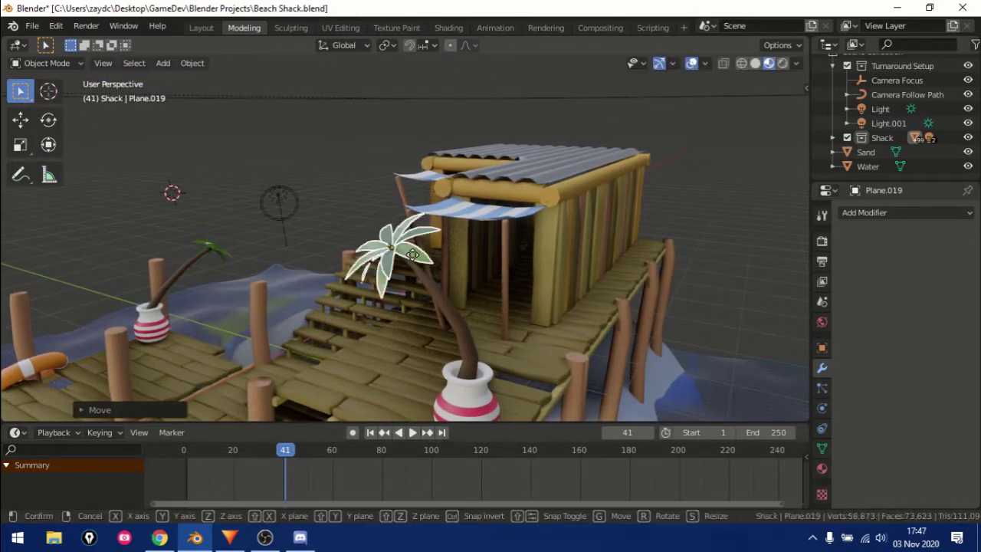
pyautogui.click(411, 250)
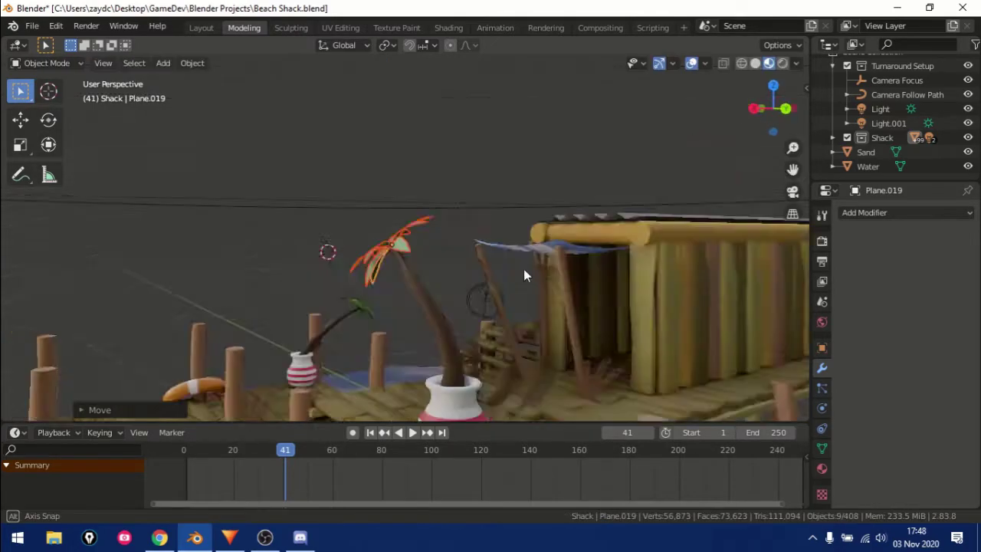
# Step: Reselect the palm leaves for a final check, cancelling the last move
pyautogui.scroll(4, 524, 268)
pyautogui.click(568, 168)
pyautogui.click(554, 223)
pyautogui.moveTo(554, 223); pyautogui.dragTo(544, 211, button='middle')
pyautogui.click(543, 219)
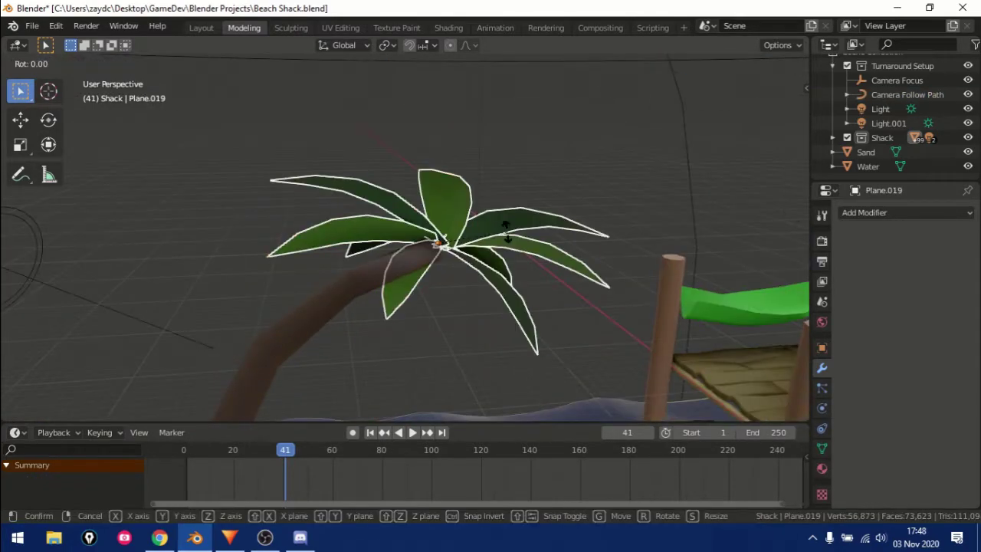
pyautogui.press('r')
pyautogui.click(528, 251)
pyautogui.moveTo(527, 251)
pyautogui.mouseDown(button='middle')
pyautogui.moveTo(515, 225)
pyautogui.moveTo(536, 215)
pyautogui.moveTo(429, 109)
pyautogui.mouseUp(button='middle')
pyautogui.press('g')
pyautogui.rightClick(521, 229)
# Step: Select the palm trunk and zoom in close on its pot
pyautogui.click(490, 162)
pyautogui.scroll(-5, 363, 347)
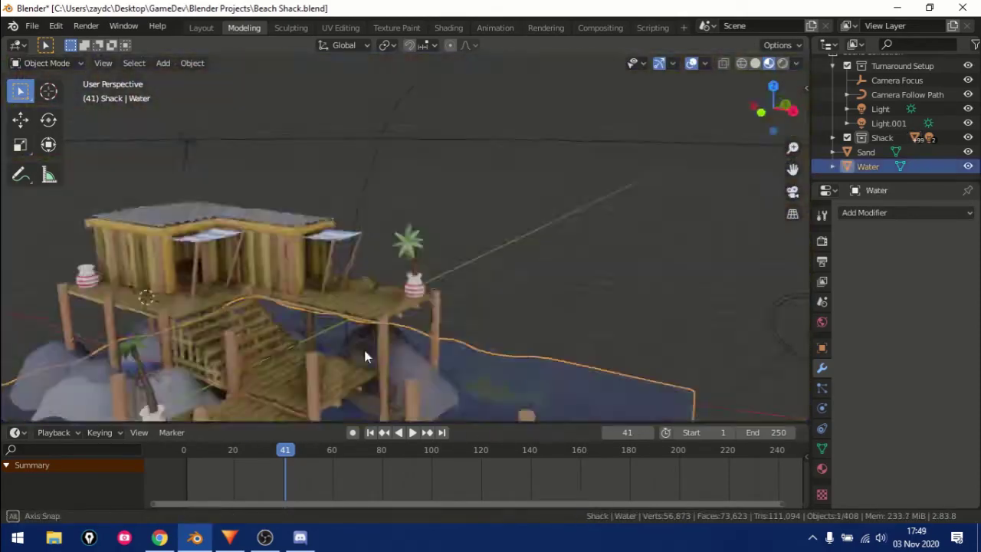
pyautogui.moveTo(363, 346); pyautogui.dragTo(401, 338, button='middle')
pyautogui.scroll(4, 445, 299)
pyautogui.click(445, 299)
pyautogui.scroll(-4, 306, 349)
pyautogui.scroll(5, 305, 349)
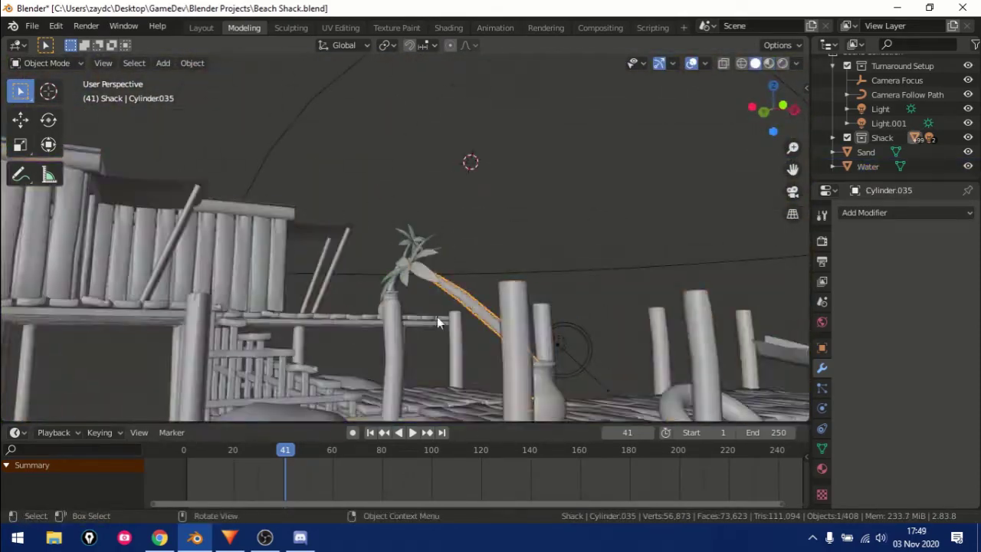
pyautogui.moveTo(490, 306); pyautogui.dragTo(790, 354, button='middle')
pyautogui.scroll(3, 499, 205)
pyautogui.moveTo(540, 230)
pyautogui.mouseDown(button='middle')
pyautogui.moveTo(703, 130)
pyautogui.moveTo(586, 222)
pyautogui.mouseUp(button='middle')
# Step: Duplicate the palm tree with Shift+D, cancelling a trial Y move
pyautogui.hotkey('shift', 'd')
pyautogui.click(129, 109)
pyautogui.scroll(-6, 129, 109)
pyautogui.press('g')
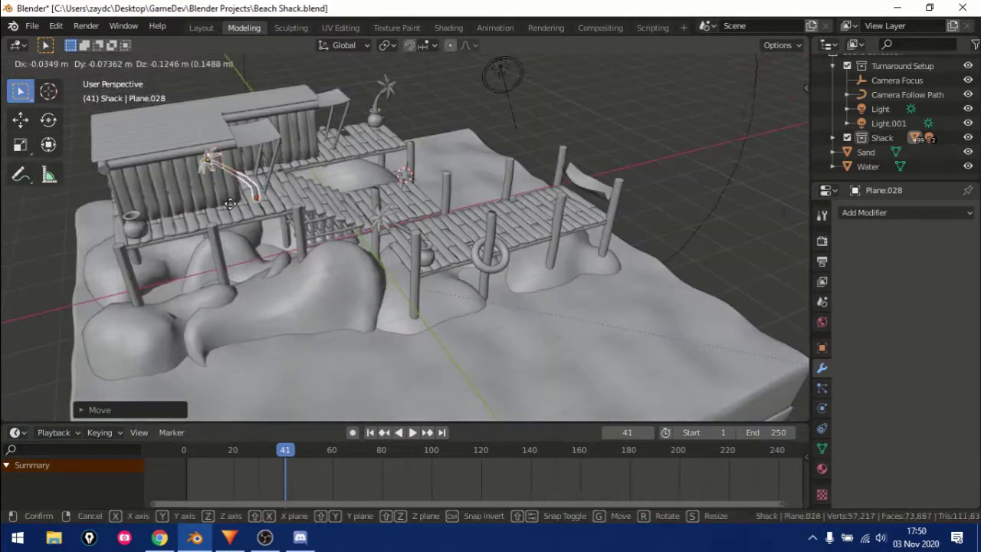
pyautogui.scroll(5, 107, 221)
pyautogui.scroll(5, 86, 245)
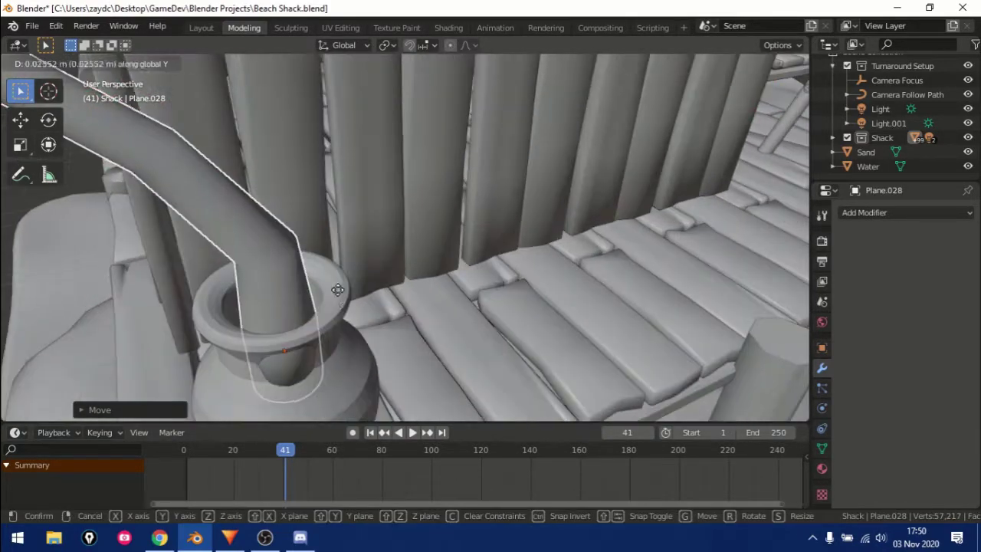
pyautogui.press('y')
pyautogui.rightClick(196, 275)
pyautogui.scroll(-8, 491, 225)
pyautogui.scroll(2, 384, 198)
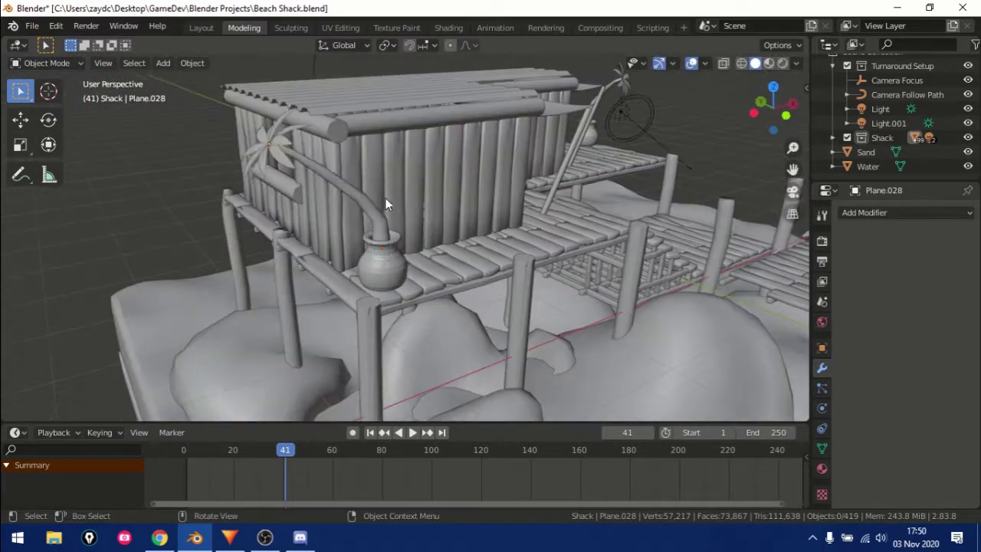
pyautogui.rightClick(406, 208)
pyautogui.scroll(3, 382, 285)
# Step: Raise or lower the copied palm along Z to seat it in its pot
pyautogui.click(193, 63)
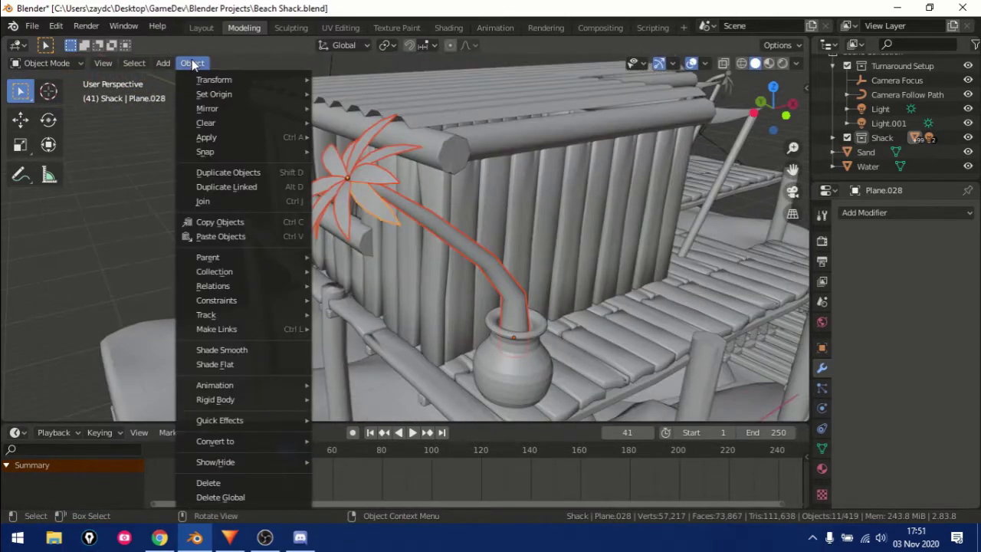
pyautogui.scroll(3, 535, 375)
pyautogui.scroll(3, 412, 308)
pyautogui.press('g')
pyautogui.press('z')
pyautogui.click(400, 163)
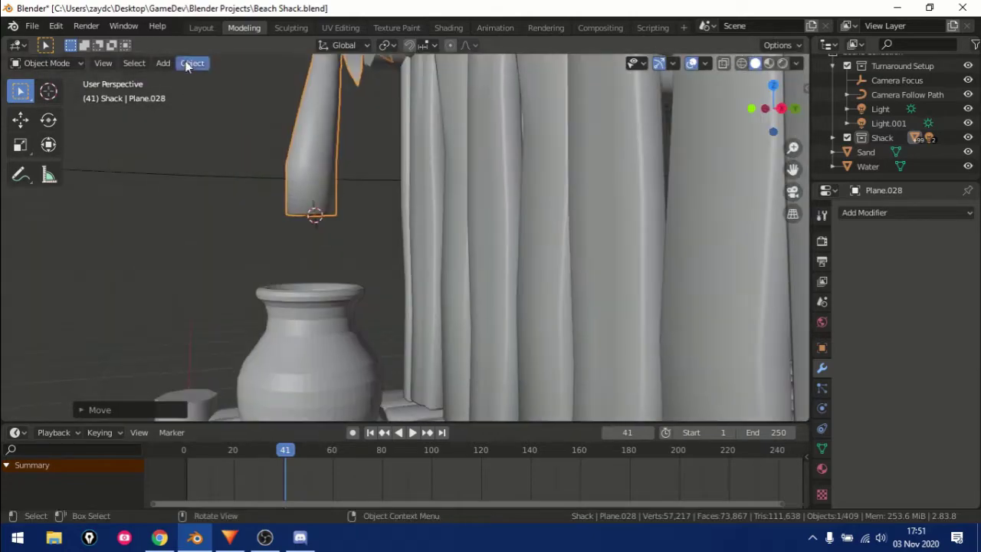
pyautogui.scroll(-3, 399, 200)
# Step: Turn the copied palm around the Z axis
pyautogui.click(409, 207)
pyautogui.press('r')
pyautogui.press('z')
pyautogui.click(412, 244)
pyautogui.scroll(-3, 512, 299)
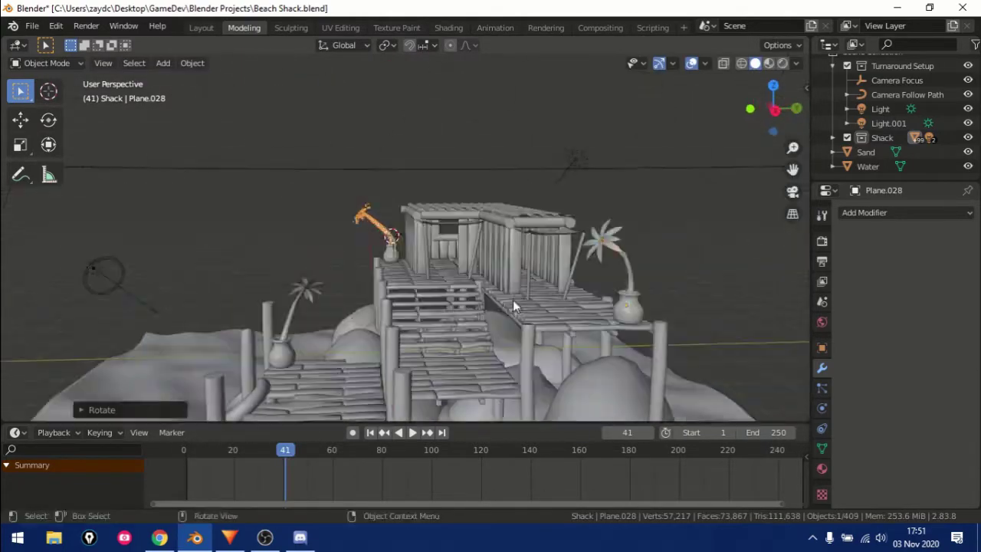
# Step: Select the other palm tree and move it along Y into its pot
pyautogui.click(654, 247)
pyautogui.click(590, 291)
pyautogui.press('g')
pyautogui.hotkey('shift', 'z')
pyautogui.scroll(5, 668, 292)
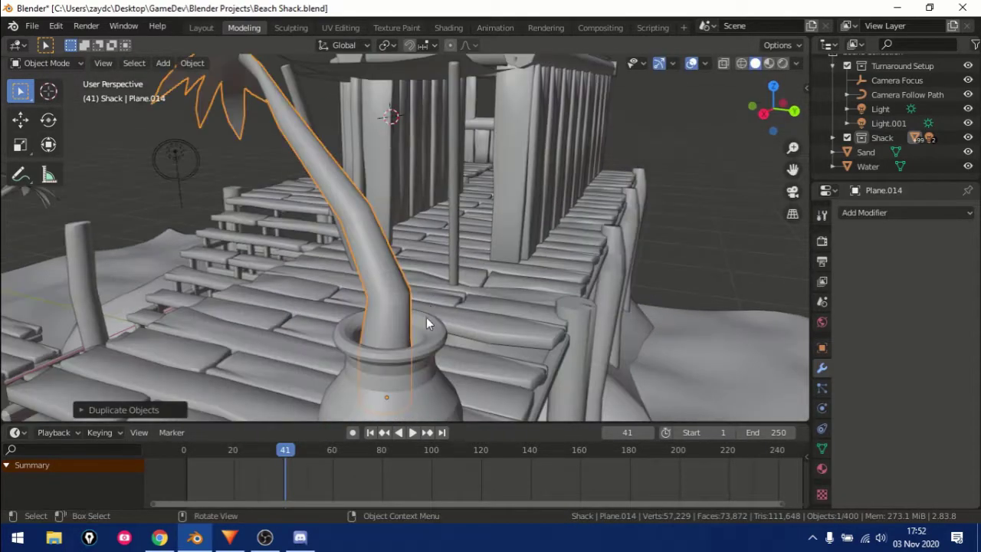
pyautogui.scroll(-4, 426, 317)
pyautogui.press('g')
pyautogui.press('y')
pyautogui.click(345, 229)
# Step: Confirm the palm's placement and view the front of the shack
pyautogui.moveTo(344, 230)
pyautogui.mouseDown(button='middle')
pyautogui.moveTo(214, 303)
pyautogui.moveTo(306, 371)
pyautogui.mouseUp(button='middle')
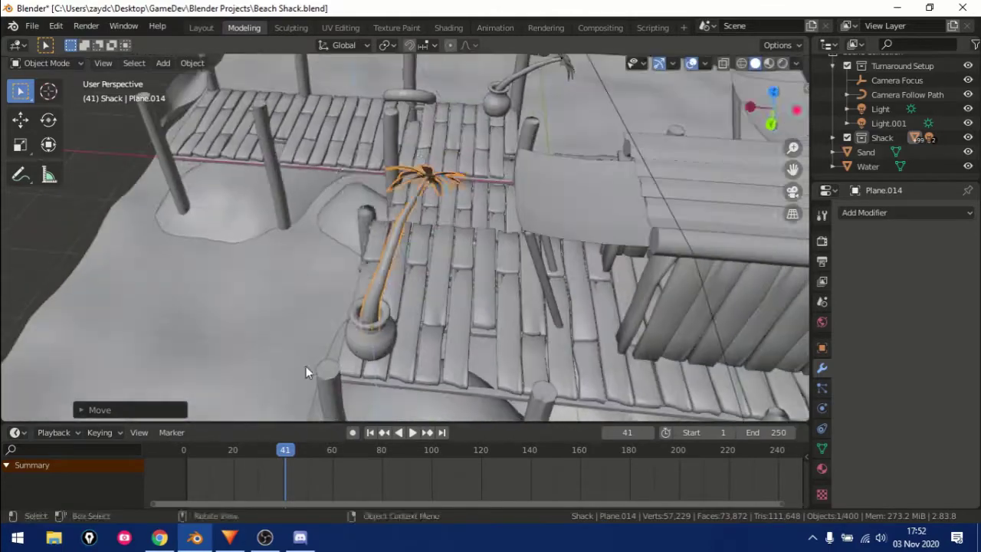
pyautogui.click(414, 366)
pyautogui.scroll(-3, 414, 366)
pyautogui.moveTo(414, 366); pyautogui.dragTo(561, 298, button='middle')
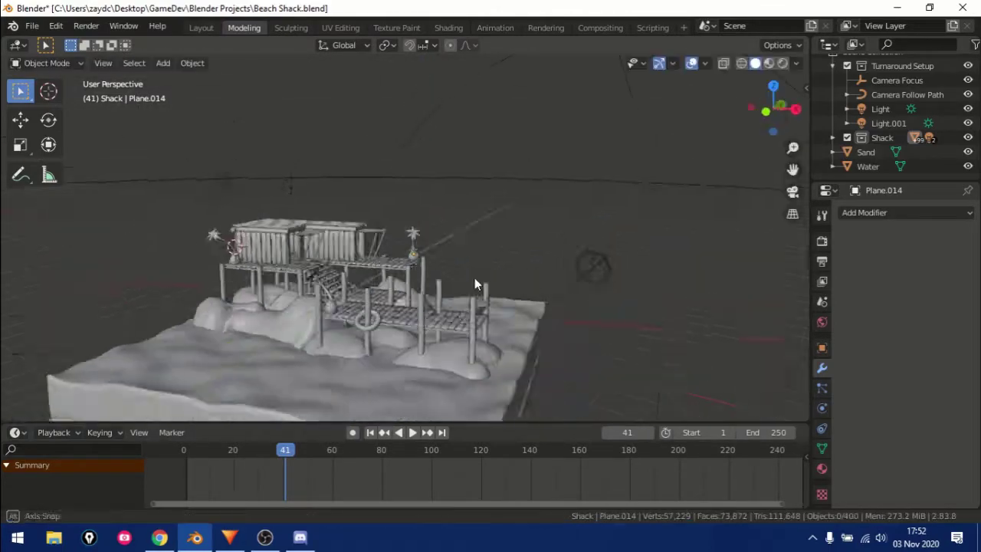
pyautogui.moveTo(337, 311); pyautogui.dragTo(303, 249, button='middle')
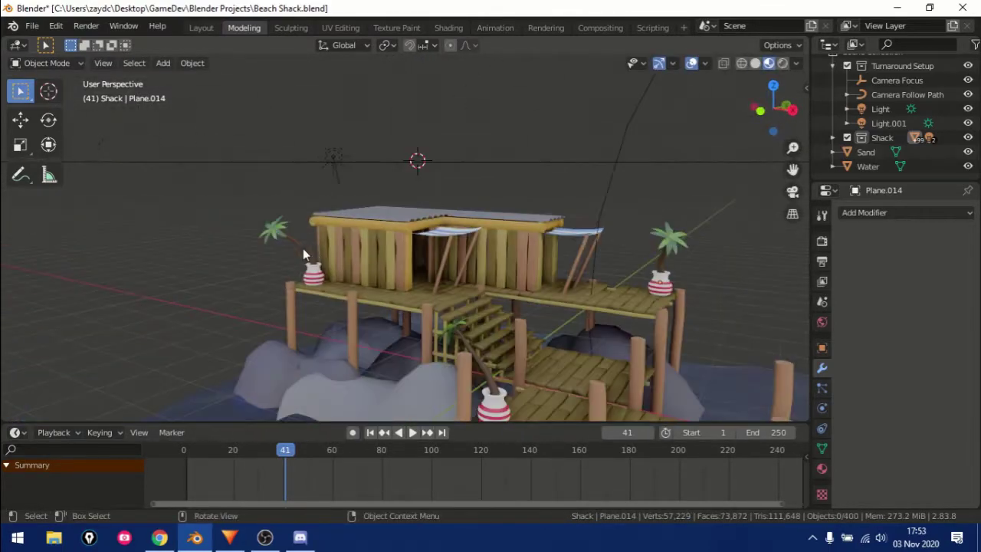
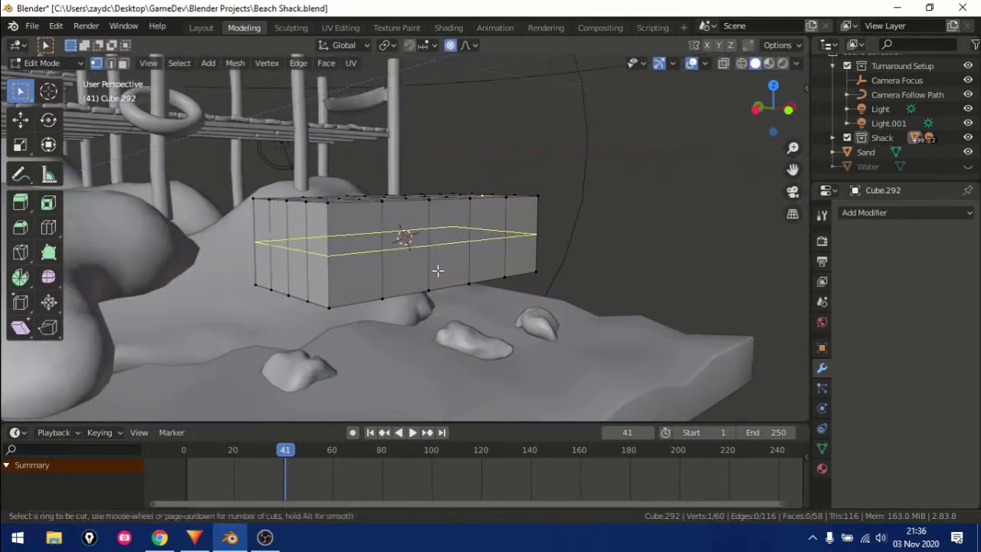
# Step: Pull the cube's end vertices outward with proportional editing to start the hull shape
pyautogui.moveTo(601, 246); pyautogui.dragTo(355, 362, button='middle')
pyautogui.click(356, 363)
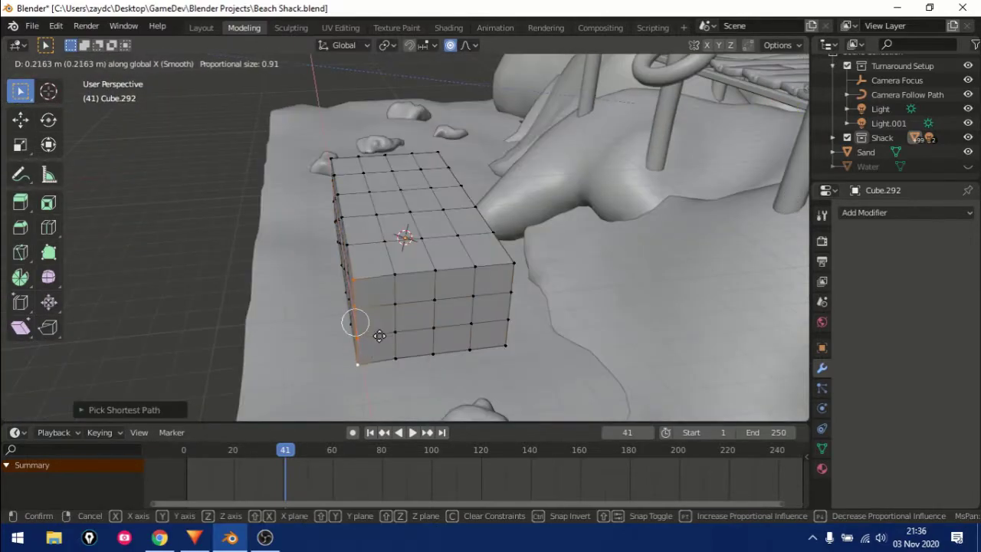
pyautogui.moveTo(501, 356); pyautogui.dragTo(502, 354)
pyautogui.press('g')
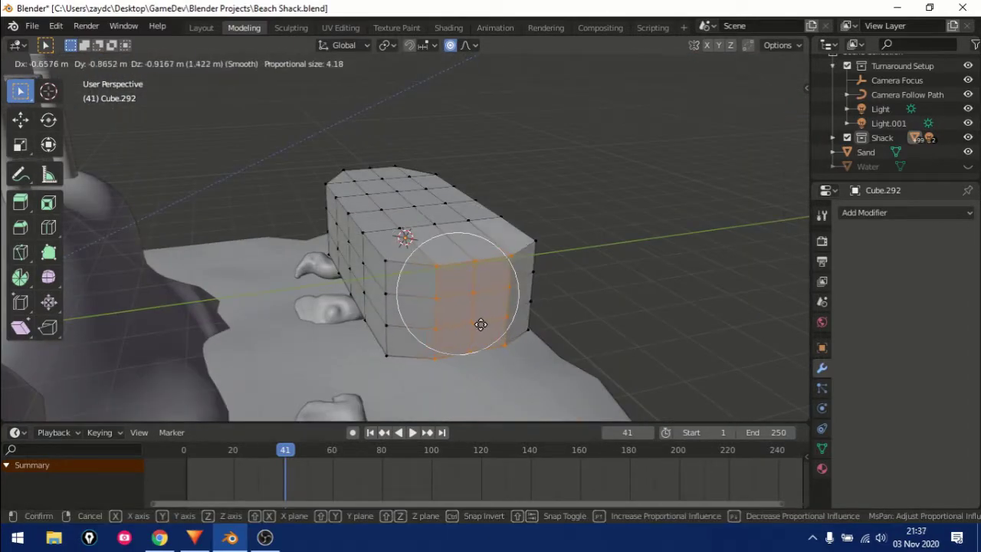
pyautogui.moveTo(482, 328)
pyautogui.mouseDown(button='middle')
pyautogui.moveTo(182, 282)
pyautogui.moveTo(362, 284)
pyautogui.mouseUp(button='middle')
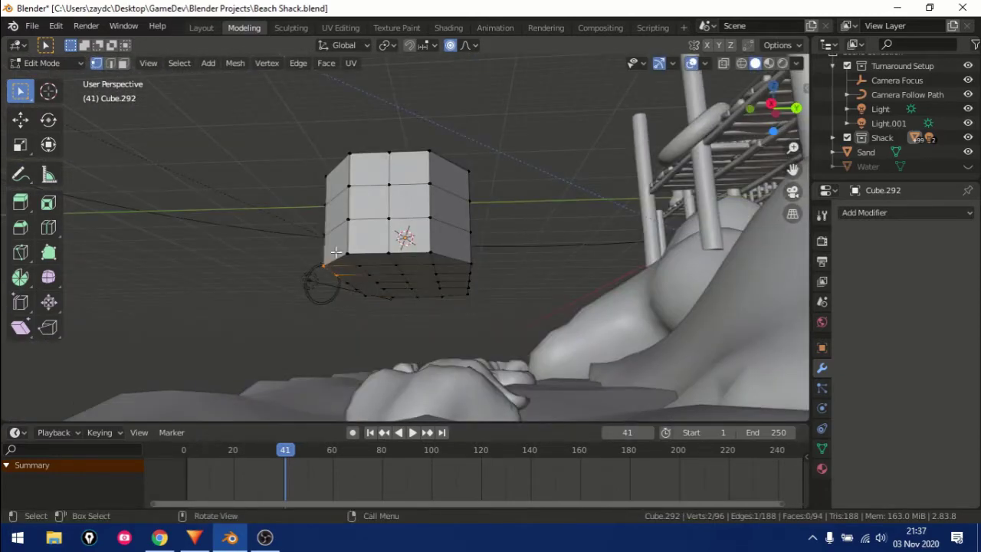
pyautogui.moveTo(336, 251)
pyautogui.mouseDown(button='middle')
pyautogui.moveTo(394, 109)
pyautogui.moveTo(449, 146)
pyautogui.moveTo(435, 106)
pyautogui.moveTo(541, 204)
pyautogui.moveTo(285, 184)
pyautogui.moveTo(547, 192)
pyautogui.moveTo(565, 157)
pyautogui.moveTo(469, 283)
pyautogui.mouseUp(button='middle')
pyautogui.keyDown('ctrl'); pyautogui.click(435, 106); pyautogui.keyUp('ctrl')
pyautogui.click(438, 139)
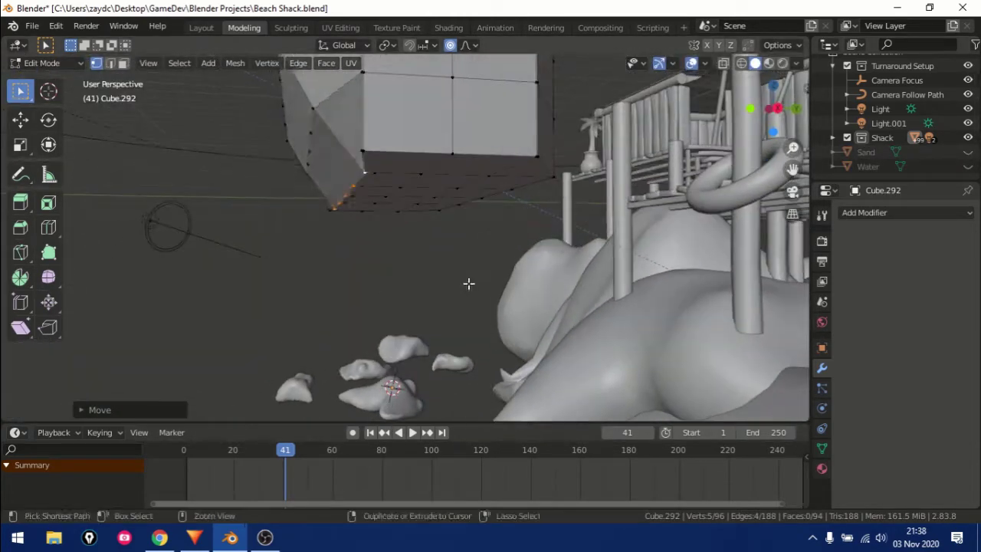
pyautogui.click(380, 204)
# Step: Slide the hull vertices along X with soft falloff to taper the bow
pyautogui.moveTo(380, 203); pyautogui.dragTo(535, 142, button='middle')
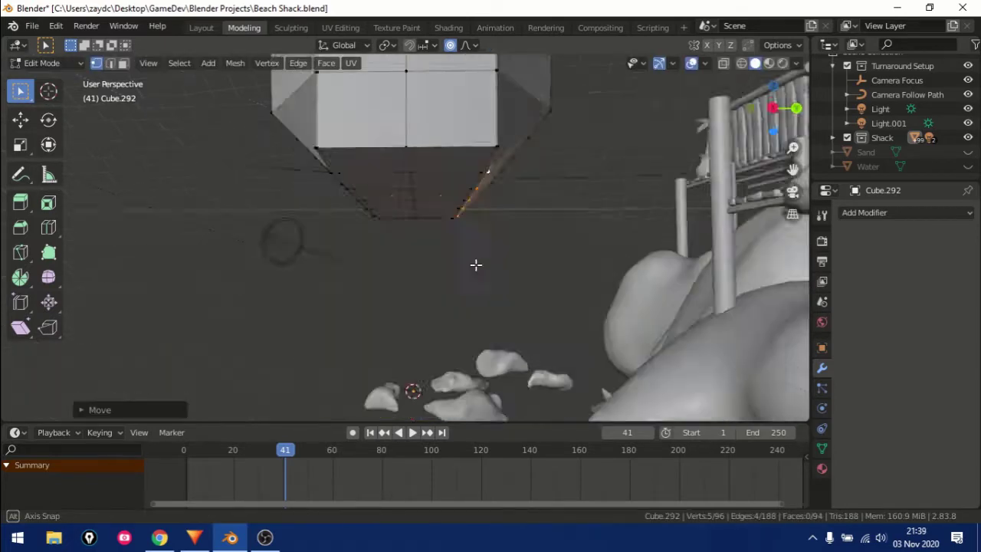
pyautogui.click(439, 206)
pyautogui.moveTo(439, 207); pyautogui.dragTo(462, 197, button='middle')
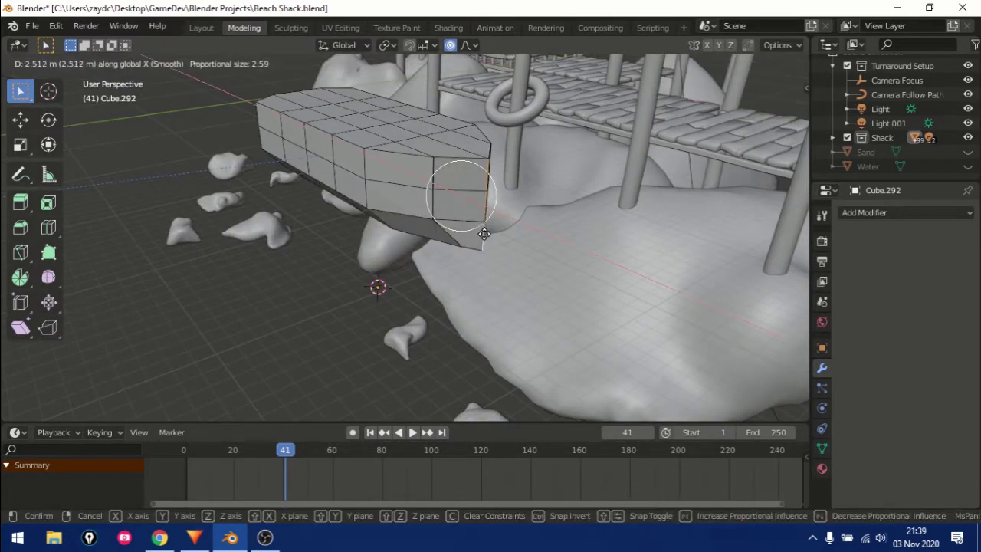
pyautogui.click(483, 233)
pyautogui.moveTo(484, 233); pyautogui.dragTo(94, 46, button='middle')
pyautogui.moveTo(435, 200)
pyautogui.mouseDown(button='middle')
pyautogui.moveTo(328, 203)
pyautogui.moveTo(420, 214)
pyautogui.moveTo(327, 176)
pyautogui.mouseUp(button='middle')
pyautogui.press('g')
pyautogui.press('x')
pyautogui.click(327, 179)
# Step: Move the bottom vertices along Z to narrow the hull's underside
pyautogui.press('g')
pyautogui.press('z')
pyautogui.click(420, 215)
pyautogui.press('g')
pyautogui.press('z')
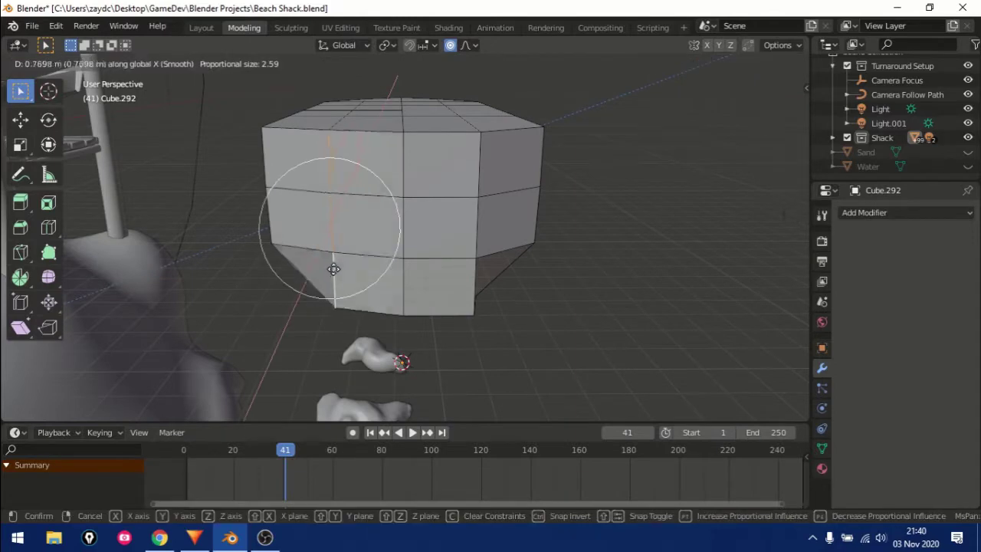
pyautogui.click(328, 272)
pyautogui.moveTo(328, 271); pyautogui.dragTo(469, 222, button='middle')
pyautogui.click(546, 231)
pyautogui.moveTo(547, 230)
pyautogui.mouseDown(button='middle')
pyautogui.moveTo(528, 168)
pyautogui.moveTo(394, 215)
pyautogui.moveTo(411, 169)
pyautogui.moveTo(150, 85)
pyautogui.mouseUp(button='middle')
# Step: Raise the bow vertex with a soft proportional move to finish the pointed bow
pyautogui.press('g')
pyautogui.scroll(-1, 418, 149)
pyautogui.click(401, 165)
pyautogui.click(406, 156)
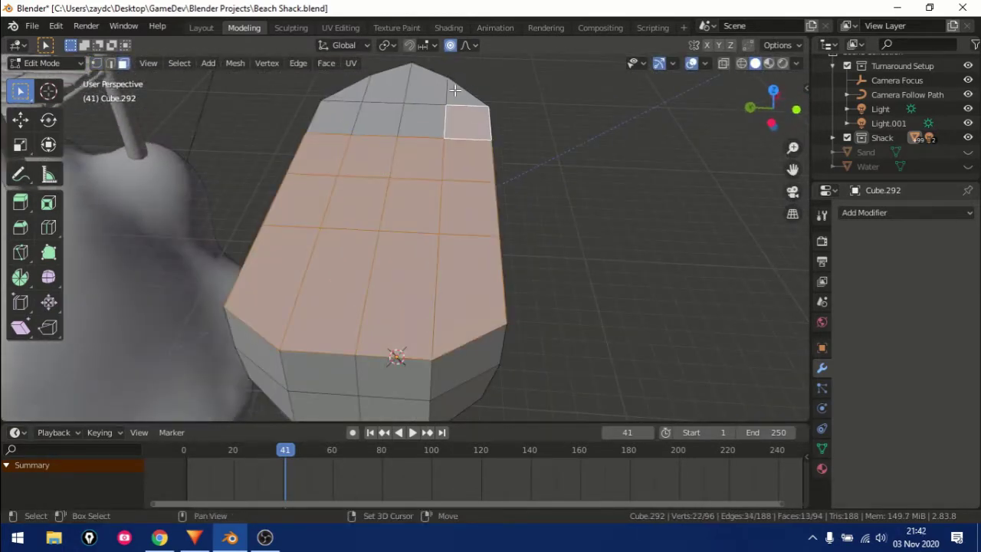
# Step: Extrude the inset top faces downward to hollow out the boat hull
pyautogui.press('e')
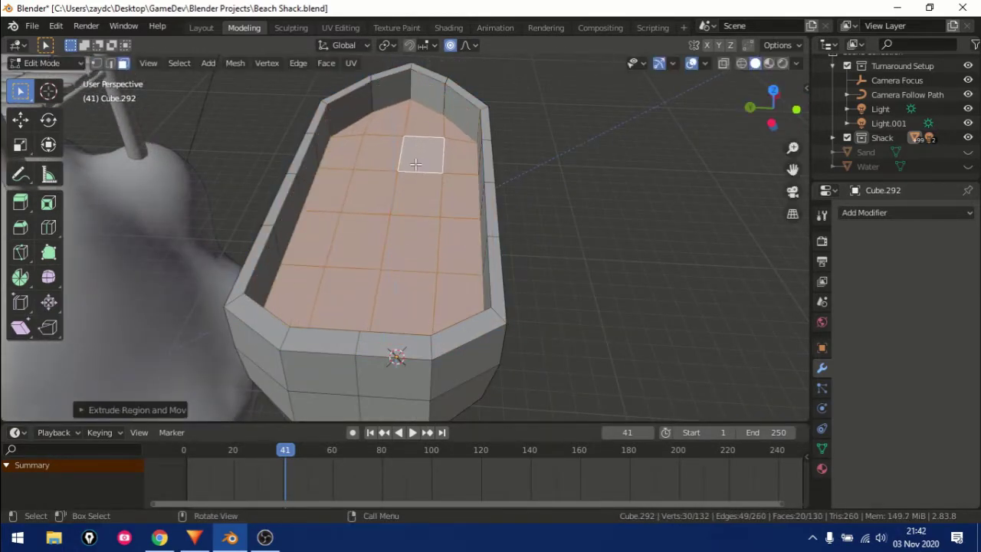
pyautogui.click(410, 181)
pyautogui.moveTo(339, 192)
pyautogui.mouseDown(button='middle')
pyautogui.moveTo(493, 153)
pyautogui.moveTo(360, 283)
pyautogui.moveTo(368, 192)
pyautogui.mouseUp(button='middle')
# Step: Shade the boat smooth in Object Mode and briefly test a Subdivision Surface modifier
pyautogui.press('Tab')
pyautogui.rightClick(368, 192)
pyautogui.click(368, 192)
pyautogui.click(904, 212)
pyautogui.click(657, 480)
pyautogui.moveTo(537, 307)
pyautogui.mouseDown(button='middle')
pyautogui.moveTo(473, 228)
pyautogui.moveTo(405, 175)
pyautogui.mouseUp(button='middle')
pyautogui.hotkey('ctrl', 'z')
pyautogui.scroll(3, 272, 197)
pyautogui.hotkey('shift', 'a')
# Step: Add a cube, scale it along X into a thin plank, and move it along Y into the boat
pyautogui.click(339, 210)
pyautogui.press('s')
pyautogui.press('x')
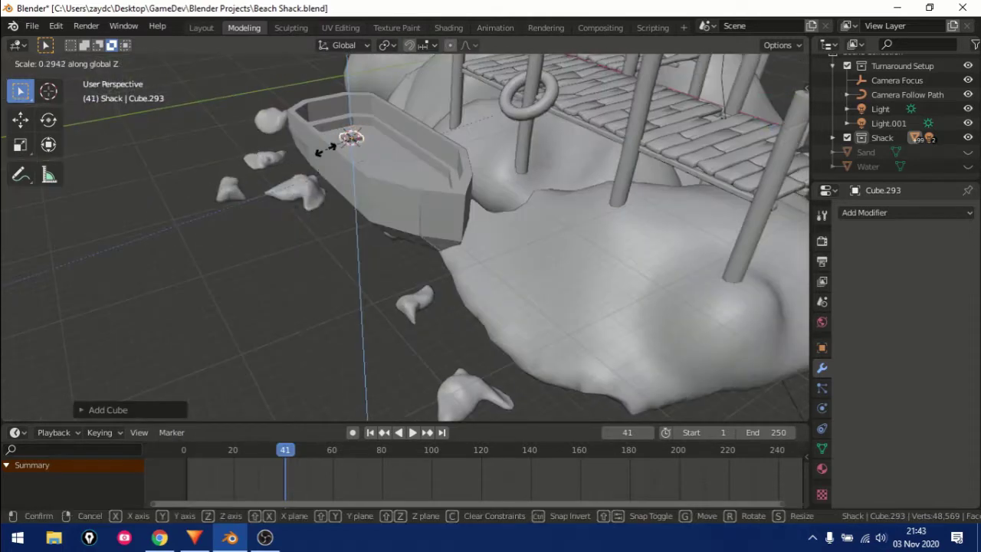
pyautogui.click(565, 334)
pyautogui.moveTo(566, 334)
pyautogui.mouseDown(button='middle')
pyautogui.moveTo(613, 324)
pyautogui.moveTo(445, 345)
pyautogui.moveTo(289, 203)
pyautogui.mouseUp(button='middle')
pyautogui.press('g')
pyautogui.press('y')
pyautogui.click(451, 345)
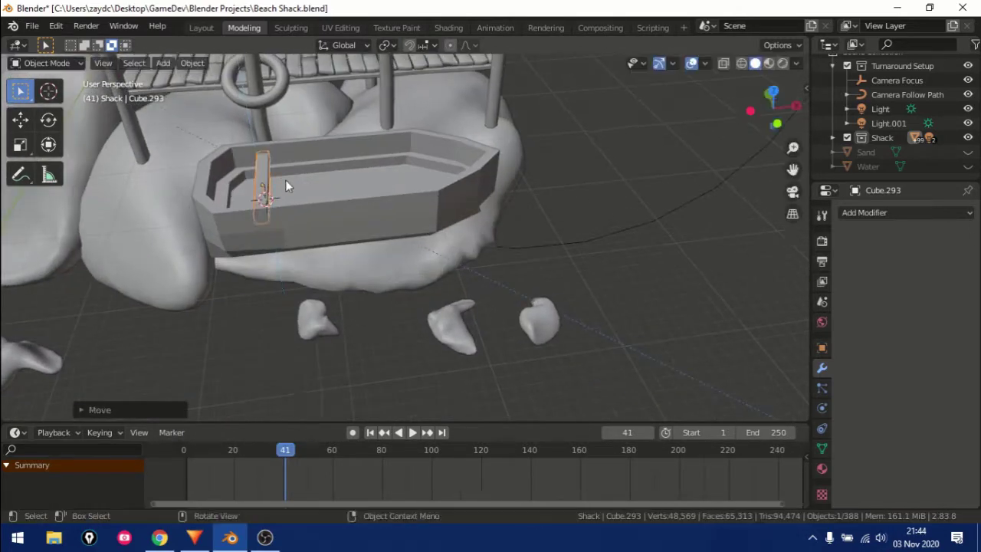
# Step: Duplicate the seat plank and slide the copy along X across the boat
pyautogui.hotkey('shift', 'd')
pyautogui.press('x')
pyautogui.moveTo(423, 222); pyautogui.dragTo(518, 288, button='middle')
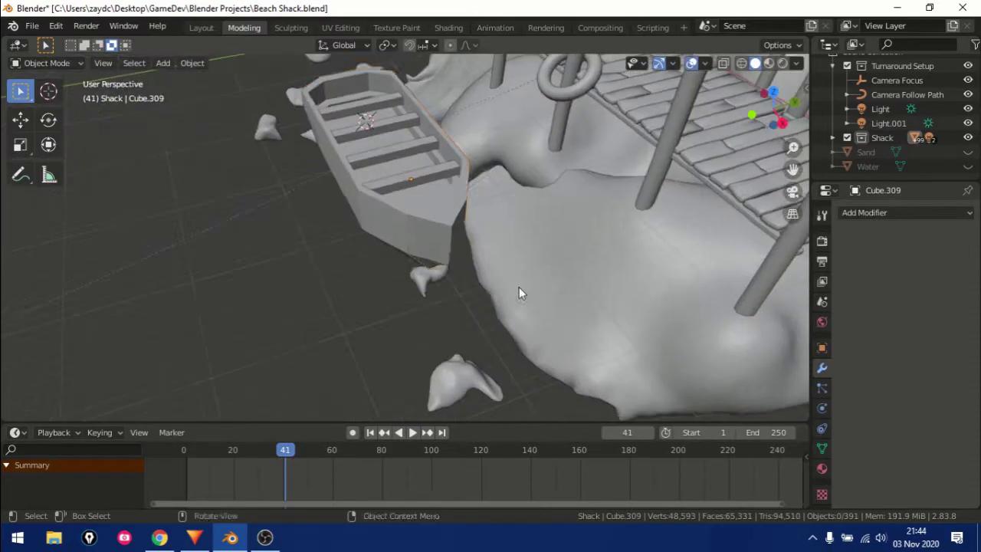
pyautogui.moveTo(156, 46)
pyautogui.mouseDown(button='middle')
pyautogui.moveTo(382, 242)
pyautogui.moveTo(436, 231)
pyautogui.moveTo(240, 275)
pyautogui.moveTo(208, 249)
pyautogui.moveTo(247, 291)
pyautogui.moveTo(367, 266)
pyautogui.moveTo(281, 325)
pyautogui.moveTo(423, 170)
pyautogui.mouseUp(button='middle')
# Step: Give the boat a level-1 Subdivision Surface with Ctrl+1 and check the plank's modifiers
pyautogui.hotkey('ctrl', '1')
pyautogui.click(904, 212)
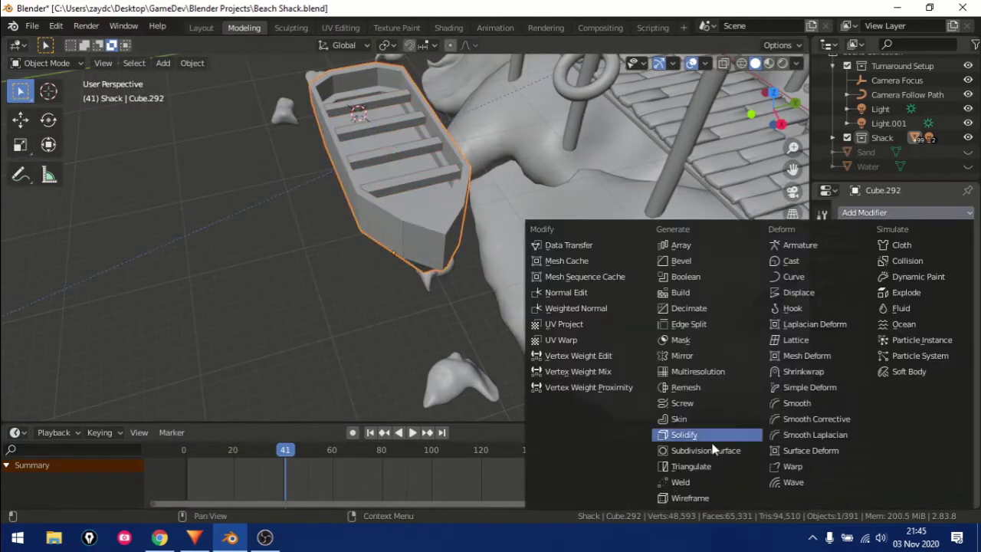
pyautogui.click(705, 450)
pyautogui.click(858, 212)
# Step: Try Ctrl+B bevels on several seat planks' edges, cancelling back to Object Mode
pyautogui.press('Tab')
pyautogui.hotkey('ctrl', 'b')
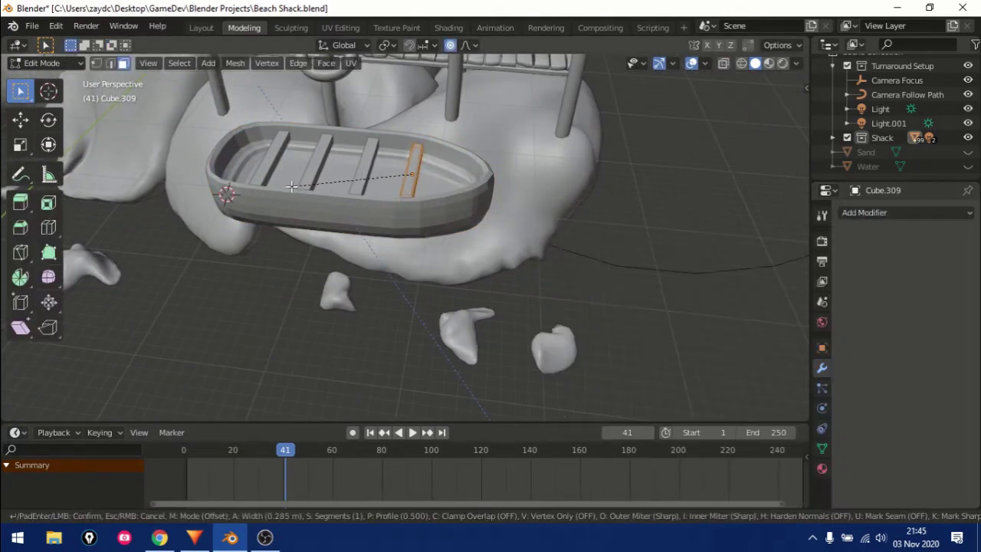
pyautogui.press('Tab')
pyautogui.click(370, 192)
pyautogui.press('Tab')
pyautogui.hotkey('ctrl', 'b')
pyautogui.press('Escape')
pyautogui.press('Tab')
pyautogui.click(311, 168)
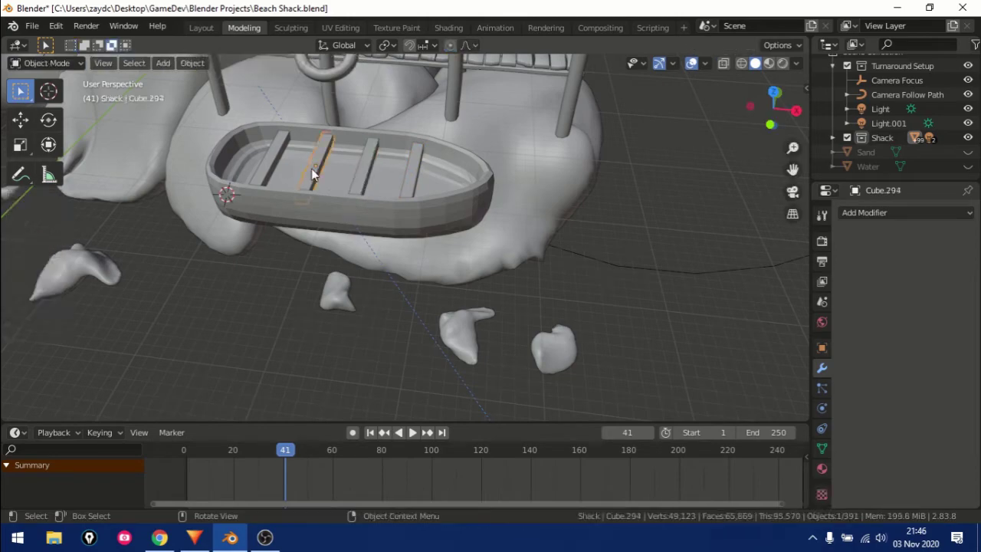
pyautogui.press('Tab')
pyautogui.hotkey('ctrl', 'b')
pyautogui.press('Escape')
pyautogui.press('Tab')
# Step: Test an extra plank copy, undo it, and reselect the boat and a seat plank
pyautogui.moveTo(327, 172); pyautogui.dragTo(291, 206, button='middle')
pyautogui.press('Tab')
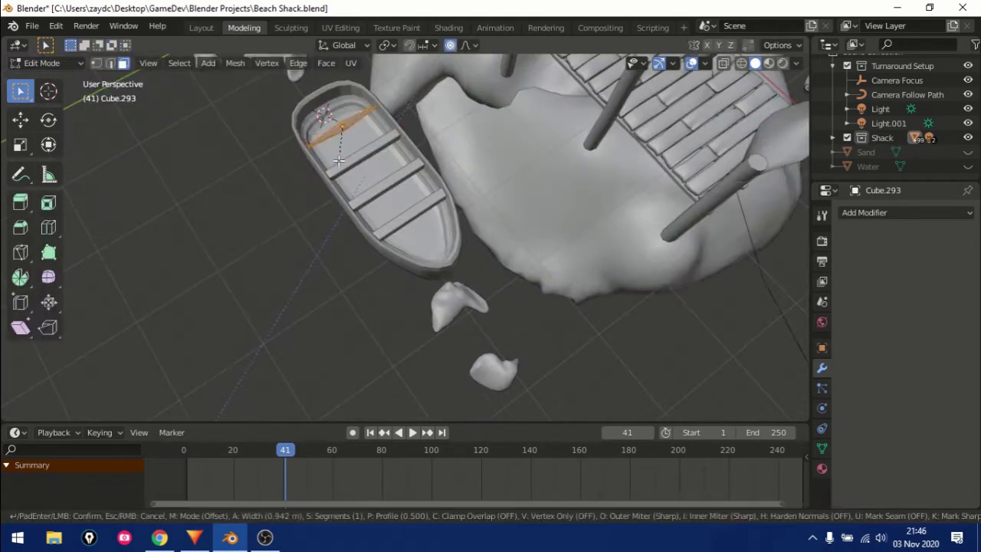
pyautogui.press('Tab')
pyautogui.moveTo(331, 131); pyautogui.dragTo(350, 150, button='middle')
pyautogui.hotkey('shift', 'd')
pyautogui.click(656, 222)
pyautogui.hotkey('ctrl', 'z')
pyautogui.moveTo(656, 222)
pyautogui.mouseDown(button='middle')
pyautogui.moveTo(306, 214)
pyautogui.moveTo(420, 184)
pyautogui.moveTo(385, 280)
pyautogui.moveTo(409, 262)
pyautogui.moveTo(350, 226)
pyautogui.mouseUp(button='middle')
pyautogui.click(409, 262)
pyautogui.click(354, 136)
pyautogui.moveTo(419, 197)
pyautogui.mouseDown(button='middle')
pyautogui.moveTo(655, 158)
pyautogui.moveTo(466, 204)
pyautogui.moveTo(273, 181)
pyautogui.moveTo(740, 101)
pyautogui.moveTo(525, 208)
pyautogui.mouseUp(button='middle')
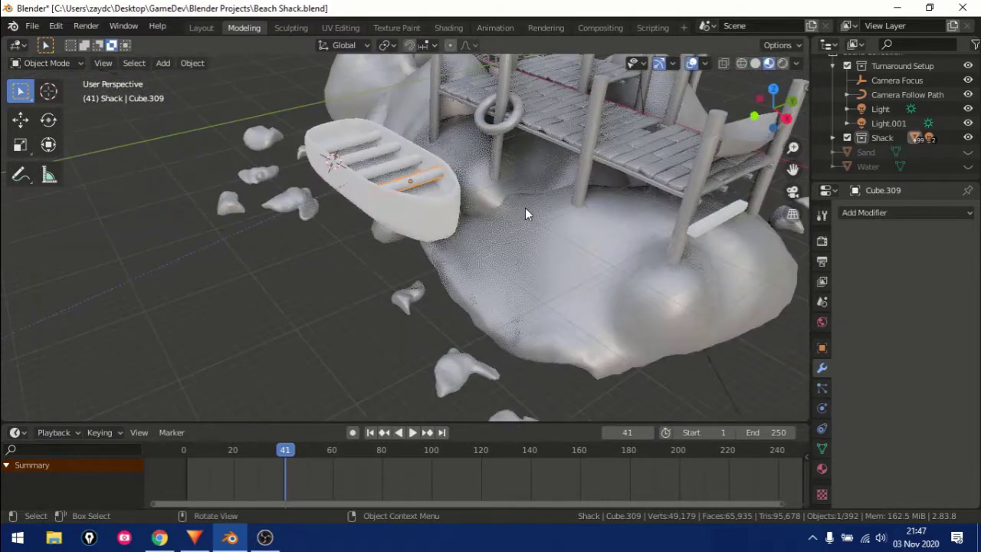
# Step: Leave local view to show the whole scene in Material Preview and select the boat hull
pyautogui.click(768, 63)
pyautogui.press('KP_Divide')
pyautogui.moveTo(681, 193); pyautogui.dragTo(416, 186, button='middle')
pyautogui.click(416, 186)
pyautogui.click(387, 153)
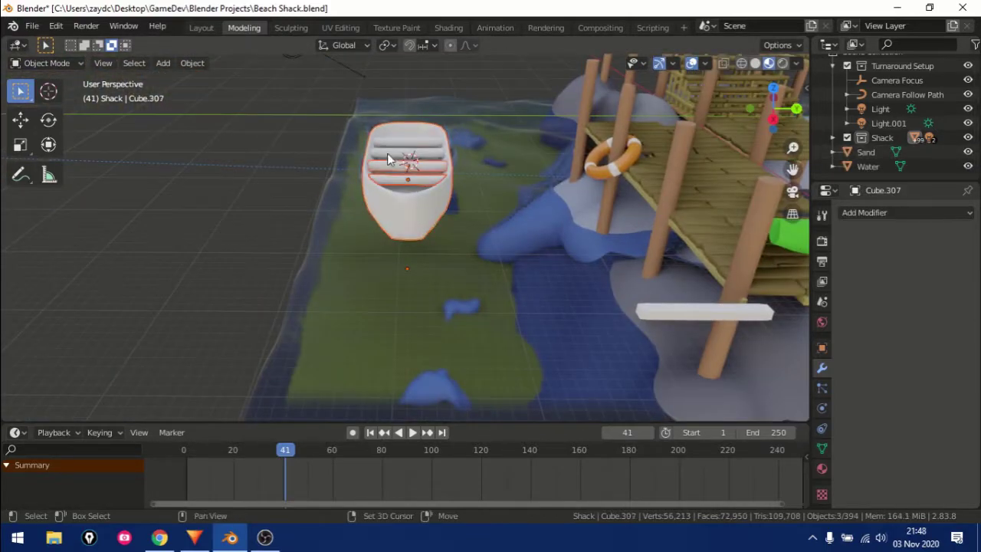
pyautogui.moveTo(387, 153)
pyautogui.mouseDown(button='middle')
pyautogui.moveTo(526, 193)
pyautogui.moveTo(479, 267)
pyautogui.mouseUp(button='middle')
# Step: Lower the boat along Z into the water and add an Edge Split modifier
pyautogui.press('g')
pyautogui.press('z')
pyautogui.click(478, 282)
pyautogui.scroll(5, 578, 274)
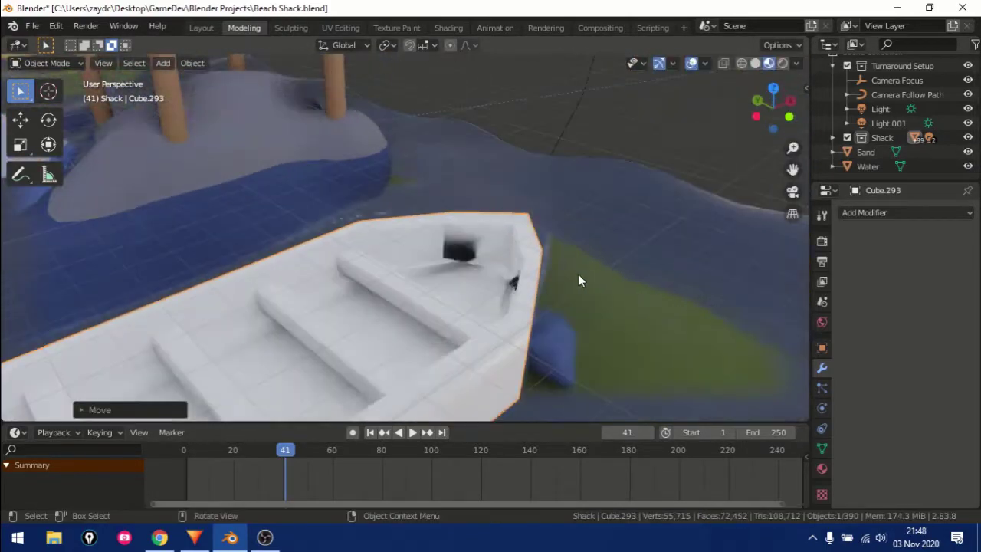
pyautogui.scroll(3, 578, 273)
pyautogui.click(864, 214)
pyautogui.click(717, 326)
pyautogui.moveTo(718, 326)
pyautogui.mouseDown(button='middle')
pyautogui.moveTo(573, 285)
pyautogui.moveTo(22, 354)
pyautogui.moveTo(413, 349)
pyautogui.moveTo(485, 271)
pyautogui.mouseUp(button='middle')
# Step: Turn the new plank 90° about the Z axis beside the dock post
pyautogui.hotkey('ctrl', 'z')
pyautogui.press('r')
pyautogui.press('z')
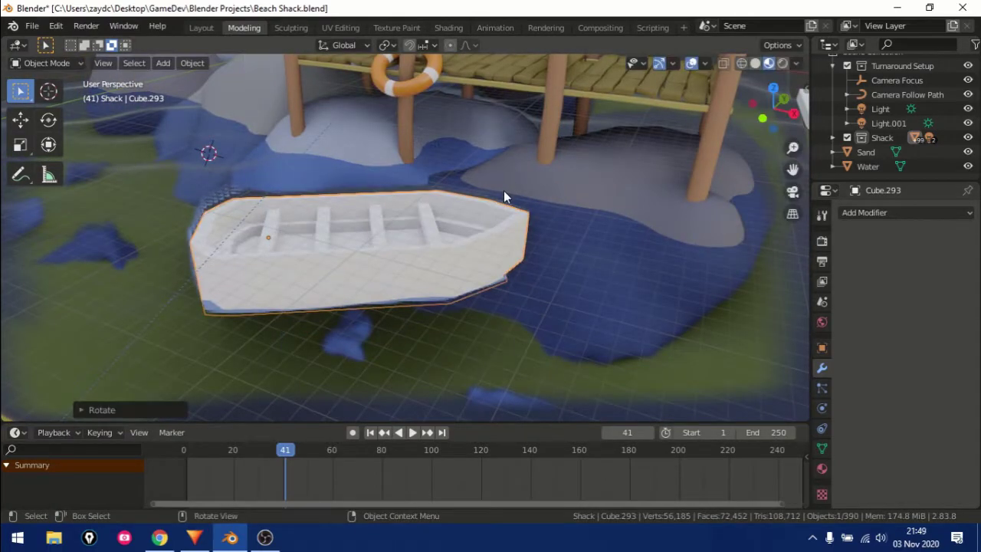
pyautogui.scroll(-6, 504, 192)
pyautogui.moveTo(503, 191)
pyautogui.mouseDown(button='middle')
pyautogui.moveTo(744, 225)
pyautogui.moveTo(665, 240)
pyautogui.mouseUp(button='middle')
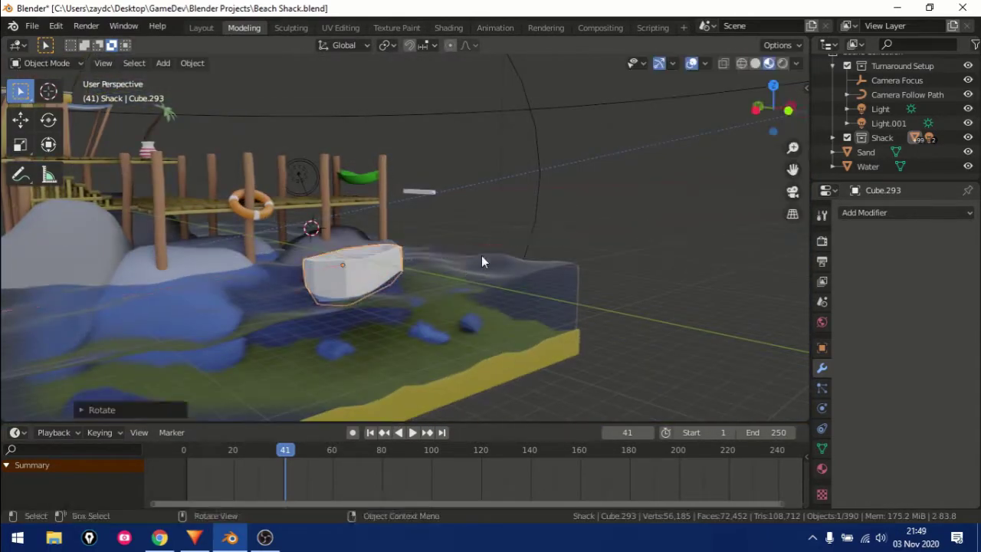
pyautogui.moveTo(481, 261)
pyautogui.mouseDown(button='middle')
pyautogui.moveTo(340, 287)
pyautogui.moveTo(616, 245)
pyautogui.moveTo(625, 225)
pyautogui.moveTo(554, 216)
pyautogui.mouseUp(button='middle')
pyautogui.press('Return')
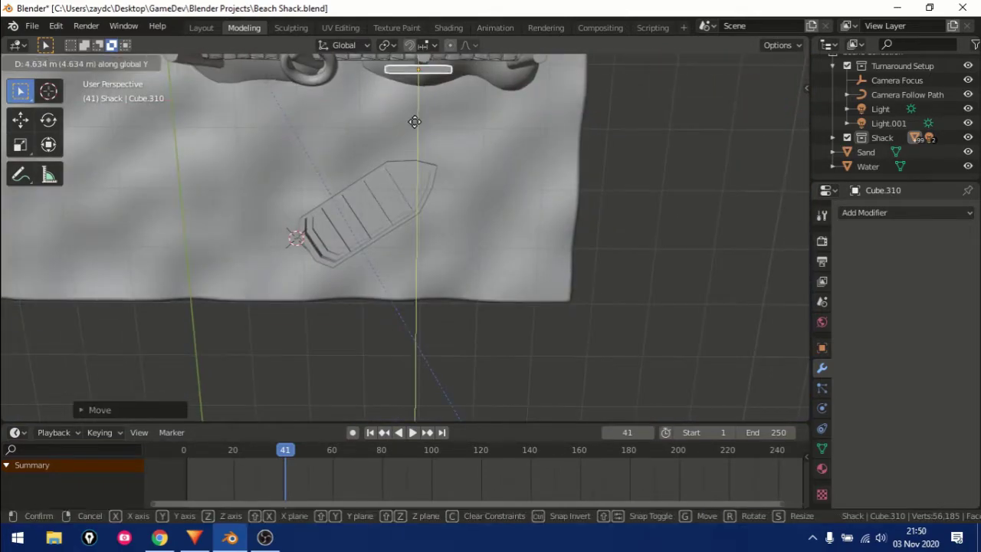
# Step: Set the plank onto the dock post, resize it into a rung, and move it along Y
pyautogui.moveTo(421, 127)
pyautogui.mouseDown(button='middle')
pyautogui.moveTo(506, 169)
pyautogui.moveTo(446, 267)
pyautogui.mouseUp(button='middle')
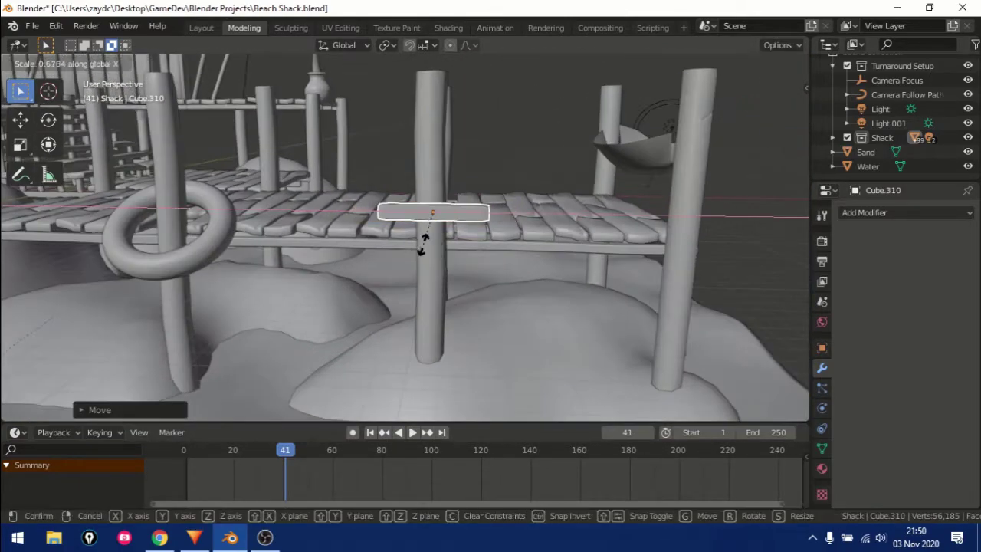
pyautogui.click(432, 325)
pyautogui.moveTo(432, 325)
pyautogui.mouseDown(button='middle')
pyautogui.moveTo(516, 314)
pyautogui.moveTo(569, 266)
pyautogui.moveTo(704, 289)
pyautogui.mouseUp(button='middle')
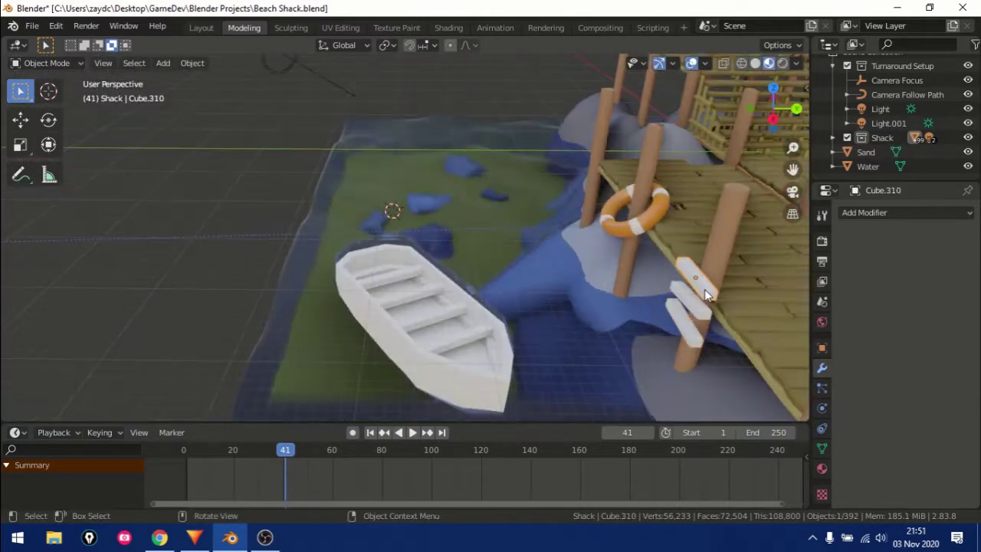
pyautogui.click(457, 302)
pyautogui.moveTo(458, 303); pyautogui.dragTo(659, 309, button='middle')
pyautogui.press('g')
pyautogui.press('y')
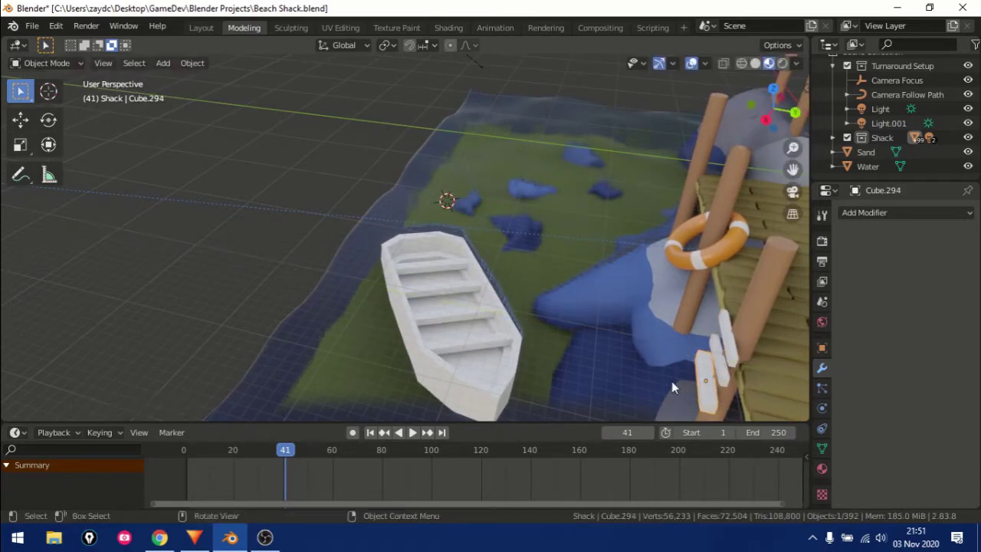
# Step: Assign the Wood 4 material to the rowboat
pyautogui.click(627, 369)
pyautogui.click(448, 27)
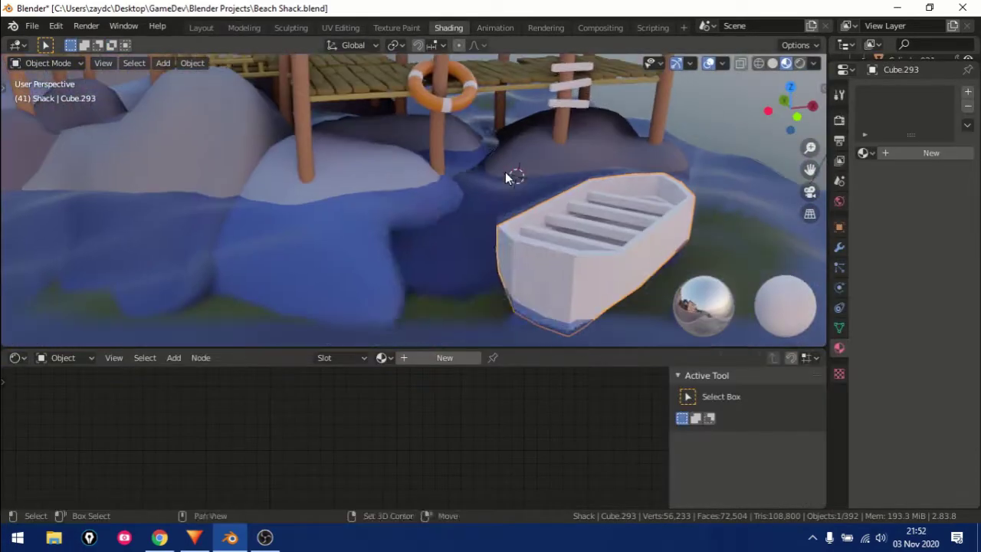
pyautogui.click(362, 357)
pyautogui.click(393, 337)
pyautogui.scroll(-5, 590, 217)
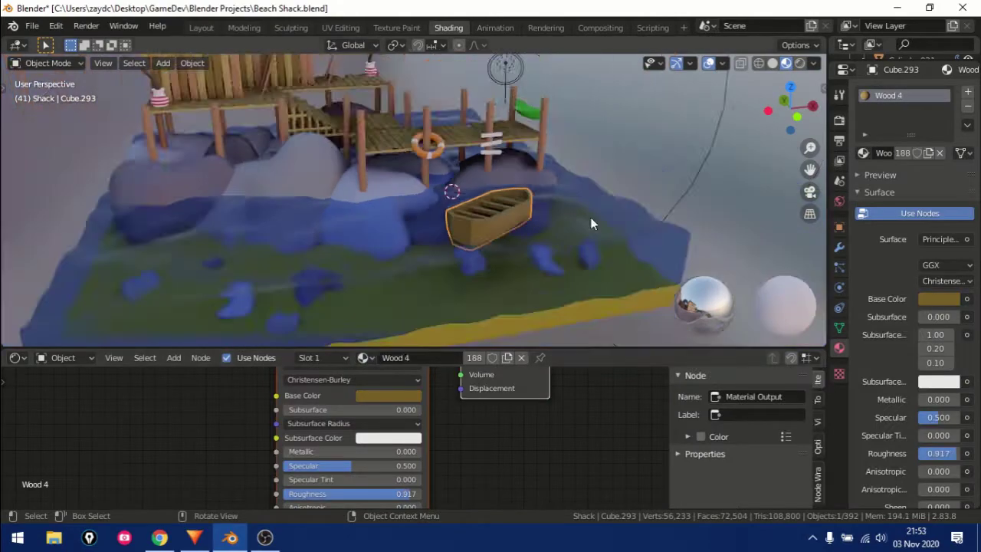
pyautogui.moveTo(590, 217); pyautogui.dragTo(460, 252, button='middle')
pyautogui.click(364, 357)
pyautogui.click(390, 336)
pyautogui.scroll(3, 528, 194)
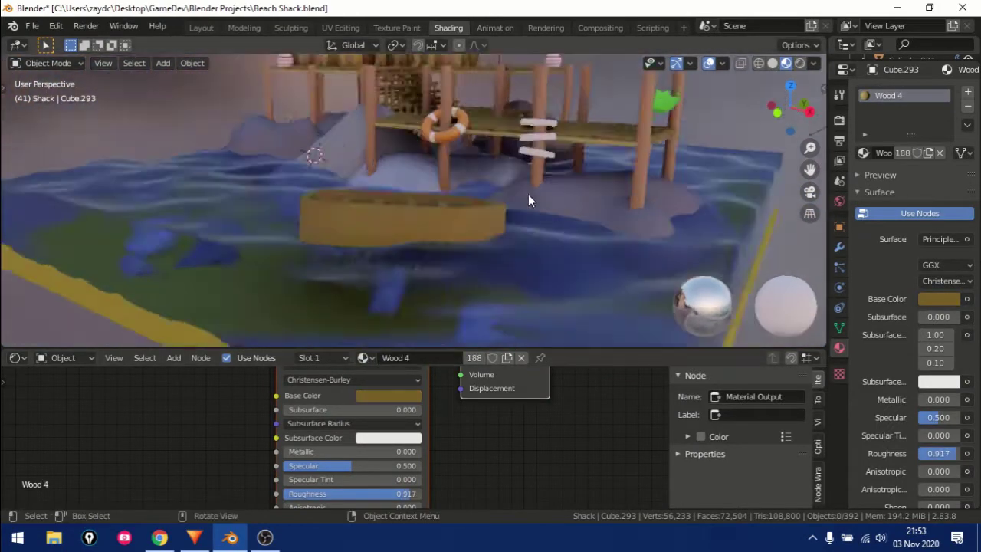
pyautogui.scroll(2, 462, 287)
pyautogui.moveTo(462, 286)
pyautogui.mouseDown(button='middle')
pyautogui.moveTo(544, 309)
pyautogui.moveTo(505, 274)
pyautogui.mouseUp(button='middle')
# Step: Move the boat vertically, then scale it flatter and narrower
pyautogui.press('g')
pyautogui.press('z')
pyautogui.click(550, 310)
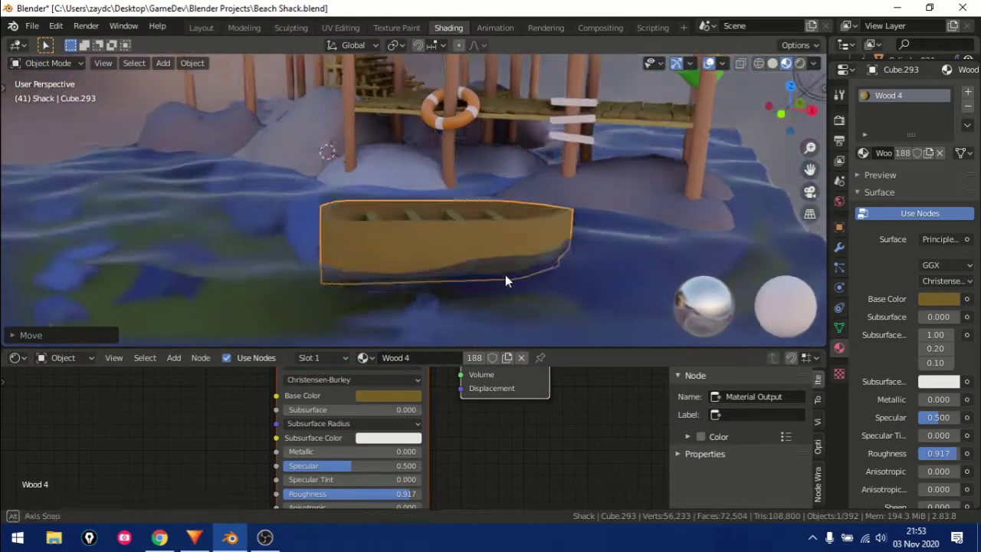
pyautogui.press('s')
pyautogui.press('z')
pyautogui.click(452, 188)
pyautogui.moveTo(452, 188); pyautogui.dragTo(442, 258, button='middle')
pyautogui.press('s')
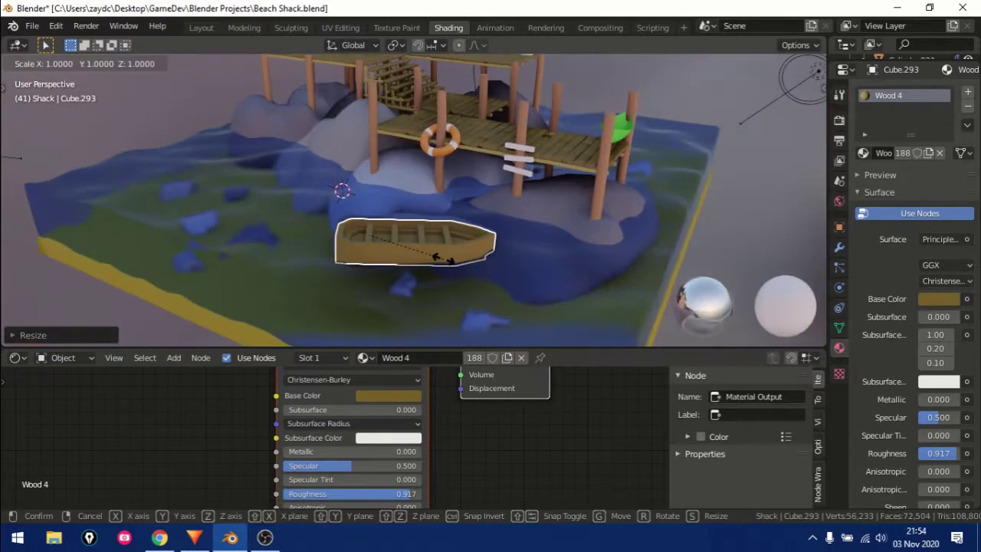
pyautogui.click(375, 249)
pyautogui.moveTo(375, 249)
pyautogui.mouseDown(button='middle')
pyautogui.moveTo(542, 247)
pyautogui.moveTo(566, 237)
pyautogui.moveTo(462, 285)
pyautogui.moveTo(475, 240)
pyautogui.moveTo(610, 263)
pyautogui.moveTo(477, 266)
pyautogui.mouseUp(button='middle')
# Step: Lower the boat into the water beside the pier and reposition it
pyautogui.press('g')
pyautogui.press('z')
pyautogui.click(475, 240)
pyautogui.scroll(-5, 485, 285)
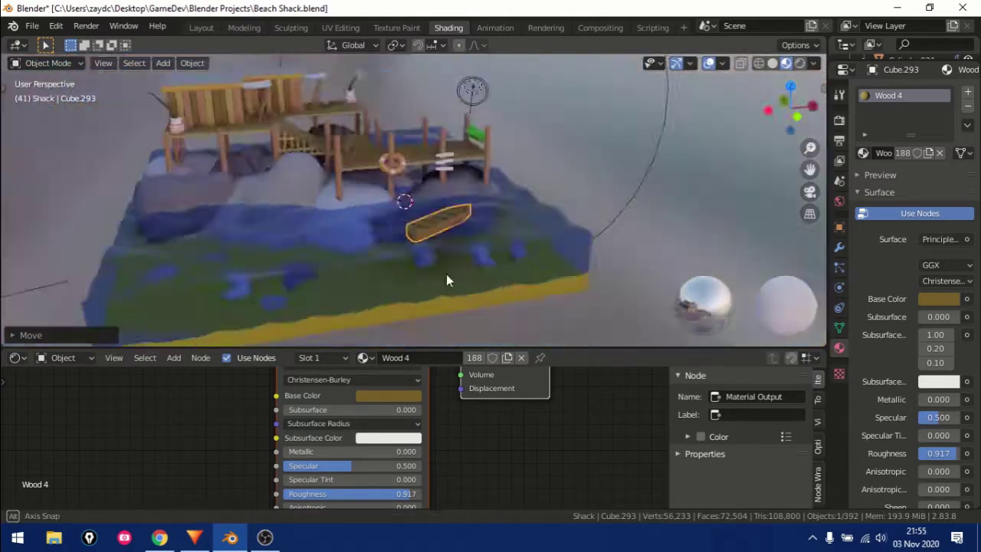
pyautogui.scroll(-2, 446, 274)
pyautogui.press('g')
pyautogui.click(427, 235)
pyautogui.scroll(4, 446, 239)
pyautogui.moveTo(446, 239); pyautogui.dragTo(447, 260, button='middle')
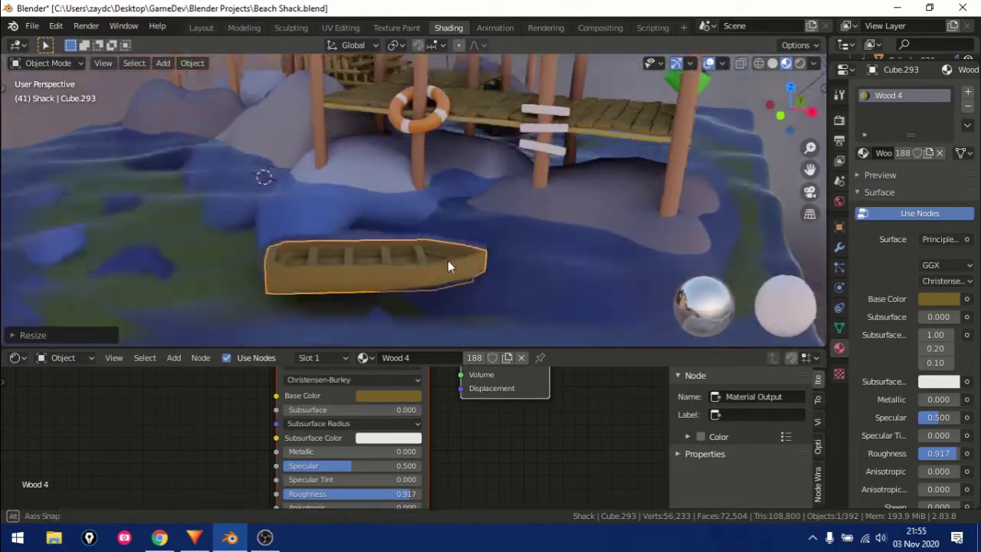
# Step: Scale the boat taller along Z, then deselect it
pyautogui.press('s')
pyautogui.press('z')
pyautogui.click(547, 271)
pyautogui.scroll(2, 546, 271)
pyautogui.moveTo(547, 273)
pyautogui.mouseDown(button='middle')
pyautogui.moveTo(322, 284)
pyautogui.moveTo(559, 269)
pyautogui.moveTo(625, 279)
pyautogui.moveTo(421, 220)
pyautogui.mouseUp(button='middle')
pyautogui.click(626, 281)
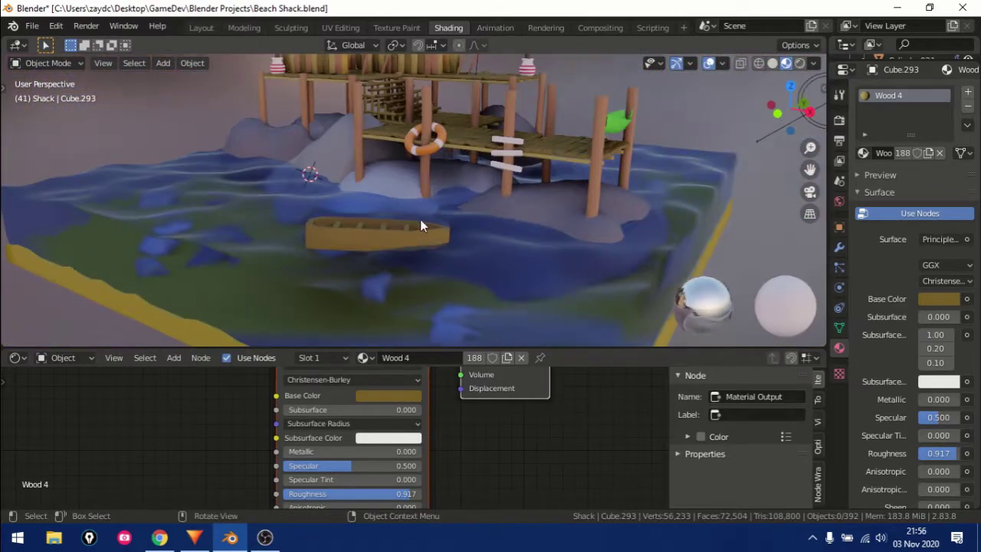
# Step: Switch the boat to Material.001 and check its base colour
pyautogui.click(375, 358)
pyautogui.click(406, 330)
pyautogui.click(387, 395)
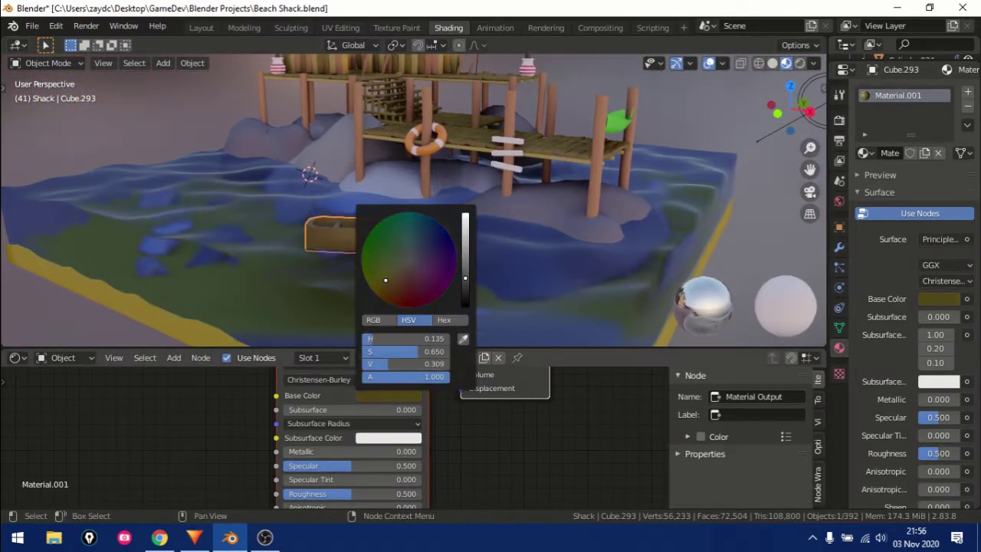
pyautogui.click(756, 225)
pyautogui.moveTo(755, 225)
pyautogui.mouseDown(button='middle')
pyautogui.moveTo(657, 250)
pyautogui.moveTo(406, 263)
pyautogui.mouseUp(button='middle')
# Step: Add a Wood 2 material slot and assign it to the boat's seat planks
pyautogui.click(198, 287)
pyautogui.press('Tab')
pyautogui.click(264, 286)
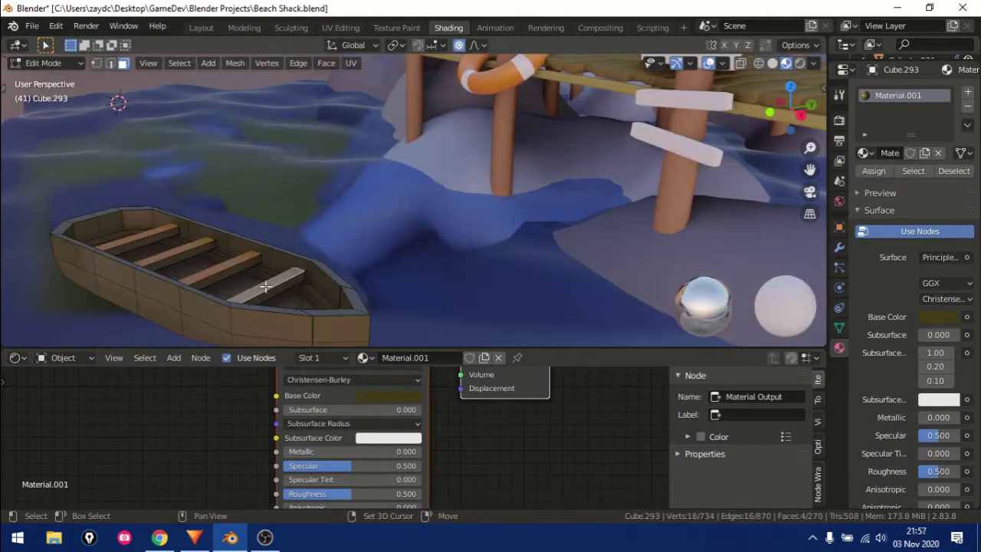
pyautogui.click(967, 92)
pyautogui.click(864, 182)
pyautogui.click(766, 315)
pyautogui.click(873, 199)
pyautogui.press('Tab')
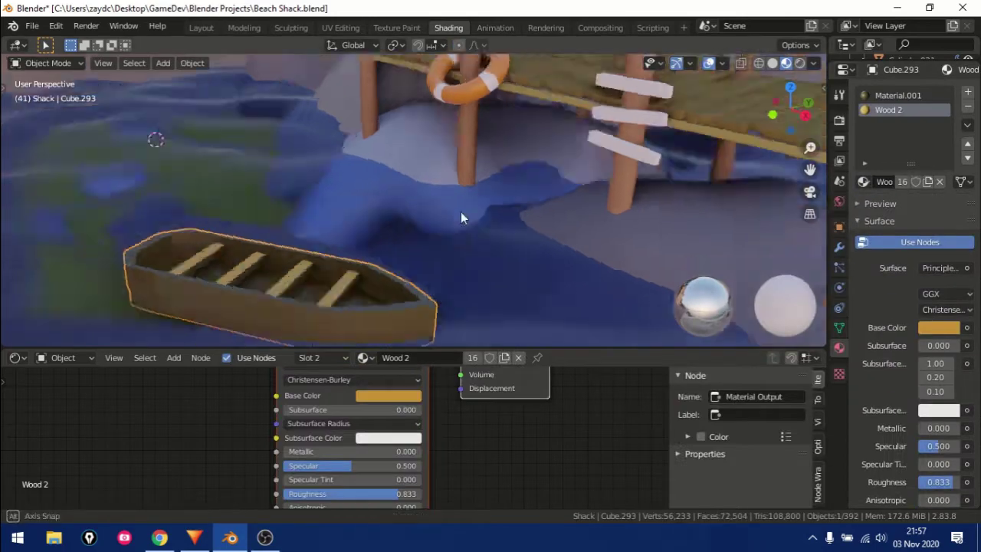
# Step: Rotate the boat around its X axis
pyautogui.moveTo(461, 212)
pyautogui.mouseDown(button='middle')
pyautogui.moveTo(370, 216)
pyautogui.moveTo(451, 220)
pyautogui.mouseUp(button='middle')
pyautogui.press('KP_0')
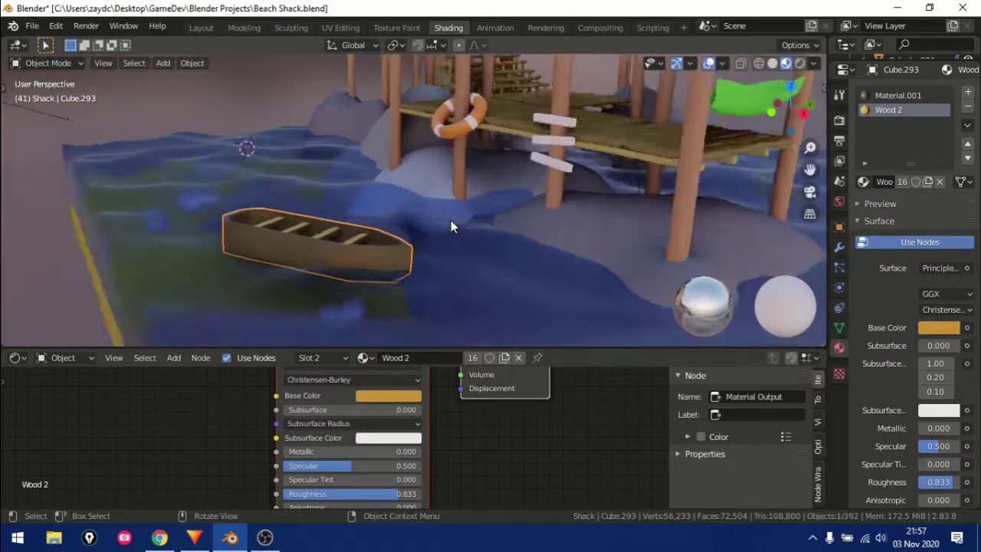
pyautogui.press('r')
pyautogui.press('x')
pyautogui.press('x')
pyautogui.click(381, 222)
pyautogui.moveTo(382, 222)
pyautogui.mouseDown(button='middle')
pyautogui.moveTo(263, 267)
pyautogui.moveTo(376, 214)
pyautogui.moveTo(430, 276)
pyautogui.mouseUp(button='middle')
# Step: Add edge loops around the boat's hull for the rim
pyautogui.click(243, 27)
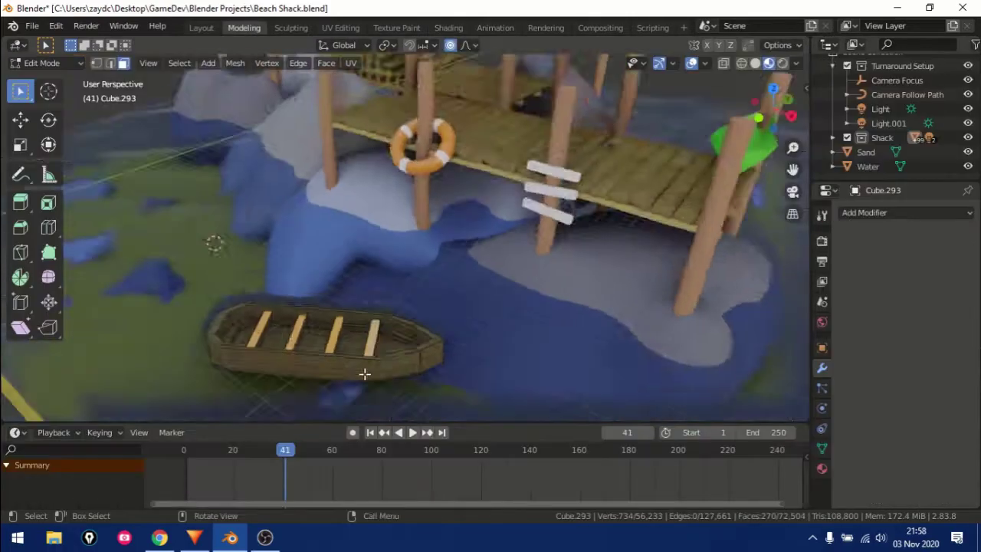
pyautogui.moveTo(212, 240); pyautogui.dragTo(65, 204, button='middle')
pyautogui.click(230, 245)
pyautogui.moveTo(229, 245)
pyautogui.mouseDown(button='middle')
pyautogui.moveTo(445, 267)
pyautogui.moveTo(422, 278)
pyautogui.moveTo(492, 273)
pyautogui.moveTo(385, 272)
pyautogui.moveTo(383, 253)
pyautogui.moveTo(309, 278)
pyautogui.moveTo(348, 305)
pyautogui.moveTo(617, 265)
pyautogui.moveTo(560, 245)
pyautogui.moveTo(584, 260)
pyautogui.moveTo(538, 219)
pyautogui.moveTo(530, 272)
pyautogui.moveTo(511, 284)
pyautogui.moveTo(432, 284)
pyautogui.mouseUp(button='middle')
pyautogui.hotkey('ctrl', 'r')
pyautogui.click(475, 264)
pyautogui.click(471, 259)
# Step: Extrude the rim faces in place and scale them twice into a thick raised rim
pyautogui.click(406, 268)
pyautogui.keyDown('alt'); pyautogui.click(309, 279); pyautogui.keyUp('alt')
pyautogui.press('e')
pyautogui.rightClick(348, 305)
pyautogui.press('s')
pyautogui.click(590, 254)
pyautogui.press('s')
pyautogui.click(532, 219)
# Step: Assign Wood 2 to the rim faces and leave Edit Mode
pyautogui.click(448, 27)
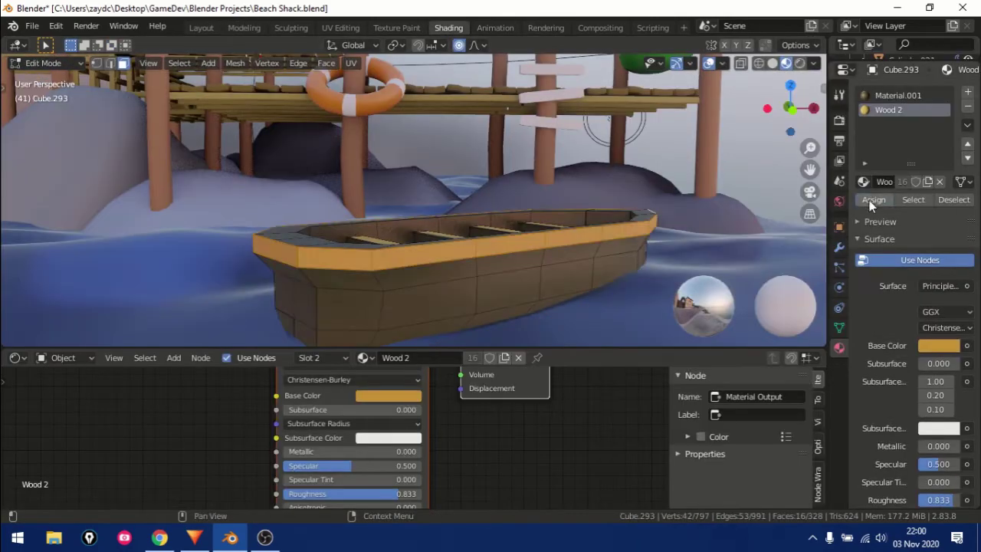
pyautogui.moveTo(582, 253); pyautogui.dragTo(490, 314, button='middle')
pyautogui.click(475, 320)
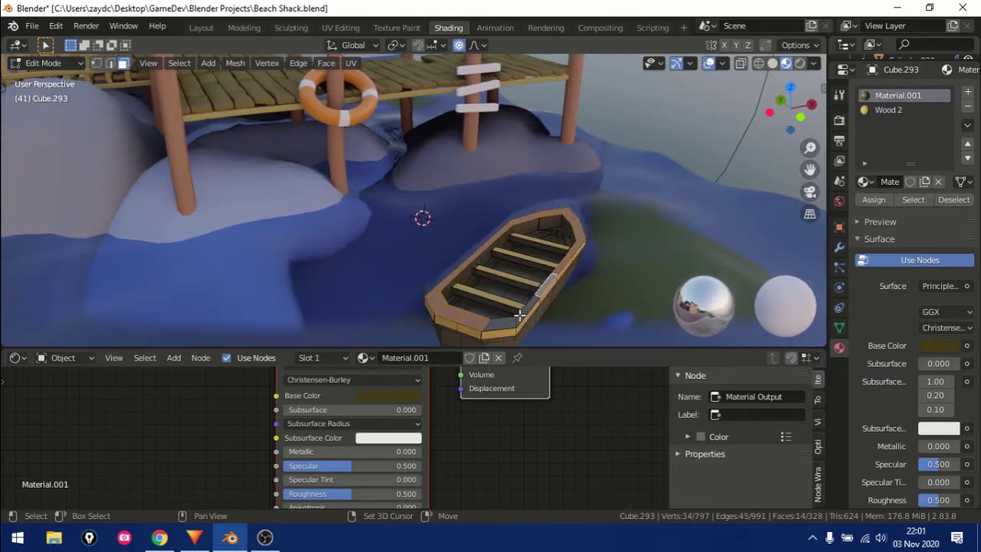
pyautogui.click(519, 315)
pyautogui.press('Tab')
pyautogui.moveTo(519, 314); pyautogui.dragTo(513, 293, button='middle')
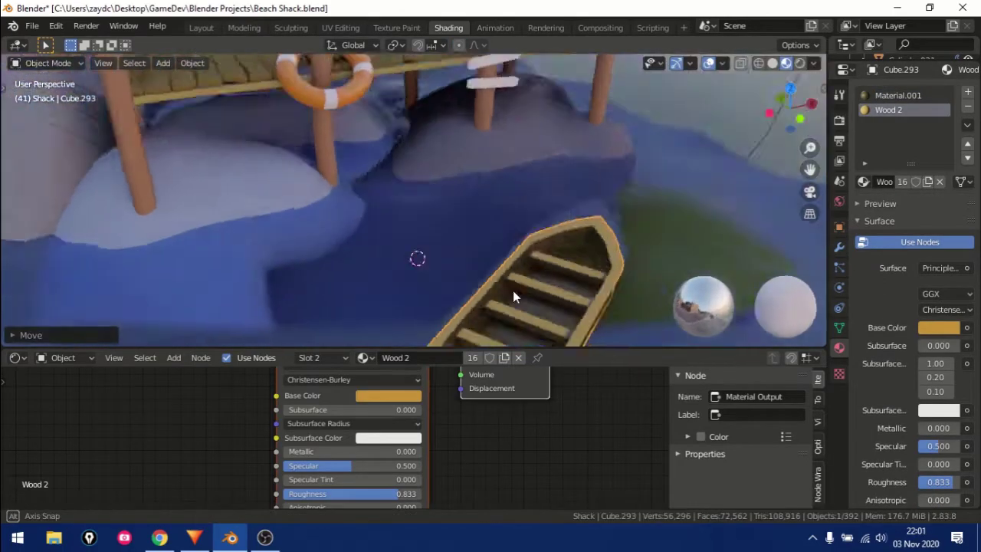
pyautogui.scroll(-5, 483, 268)
pyautogui.moveTo(456, 248)
pyautogui.mouseDown(button='middle')
pyautogui.moveTo(558, 199)
pyautogui.moveTo(532, 219)
pyautogui.mouseUp(button='middle')
# Step: Select the Cube.294 piece and bring up its material list
pyautogui.click(462, 167)
pyautogui.moveTo(462, 168); pyautogui.dragTo(541, 197, button='middle')
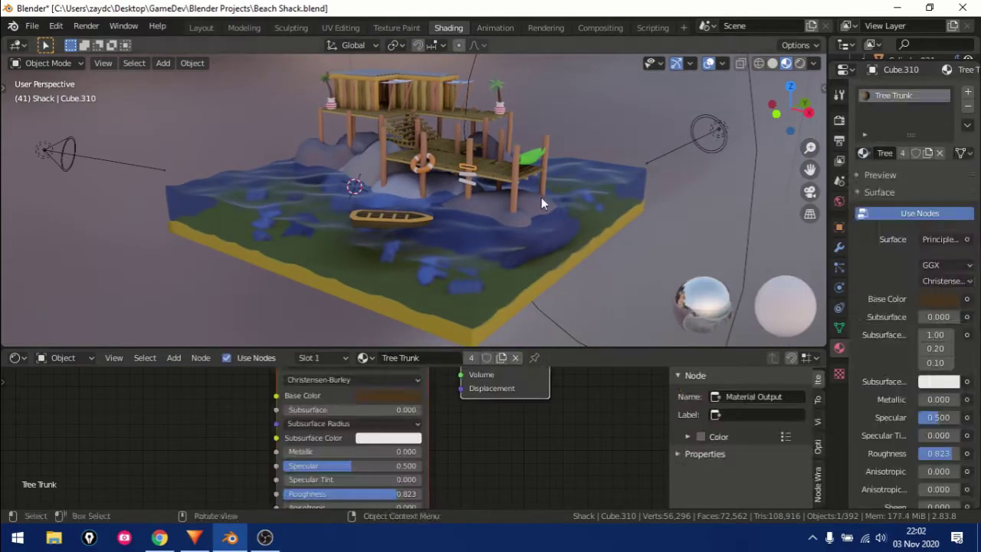
pyautogui.click(541, 197)
pyautogui.click(863, 152)
# Step: Give Cube.294 the Tree Trunk material
pyautogui.click(707, 272)
pyautogui.scroll(4, 666, 230)
pyautogui.moveTo(632, 205)
pyautogui.mouseDown(button='middle')
pyautogui.moveTo(753, 200)
pyautogui.moveTo(15, 230)
pyautogui.mouseUp(button='middle')
pyautogui.scroll(-3, 386, 148)
pyautogui.moveTo(386, 148)
pyautogui.mouseDown(button='middle')
pyautogui.moveTo(384, 269)
pyautogui.moveTo(226, 278)
pyautogui.mouseUp(button='middle')
# Step: Add a cylinder by the shack wall and shrink it into a pipe
pyautogui.click(287, 269)
pyautogui.hotkey('shift', 'a')
pyautogui.click(284, 299)
pyautogui.click(244, 28)
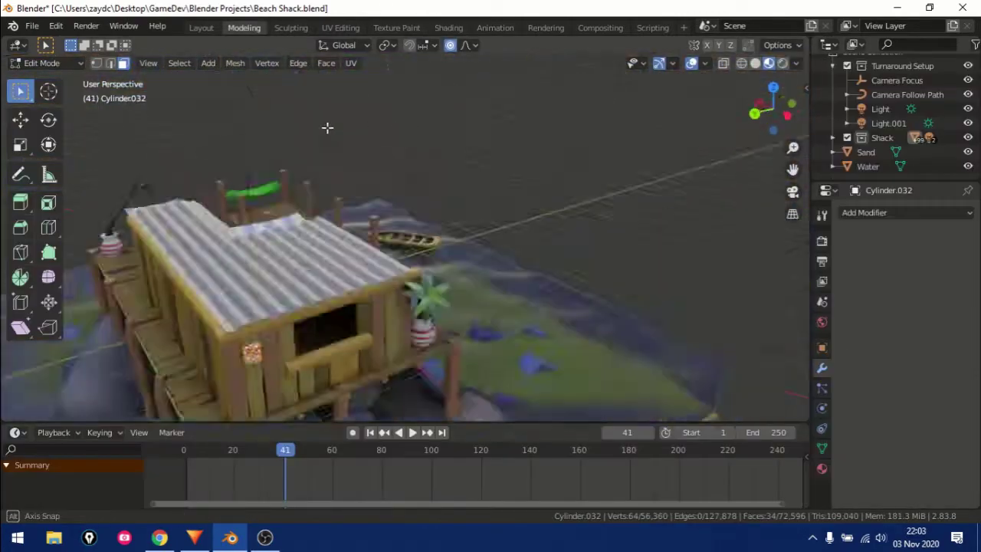
pyautogui.moveTo(327, 127); pyautogui.dragTo(474, 241, button='middle')
pyautogui.press('s')
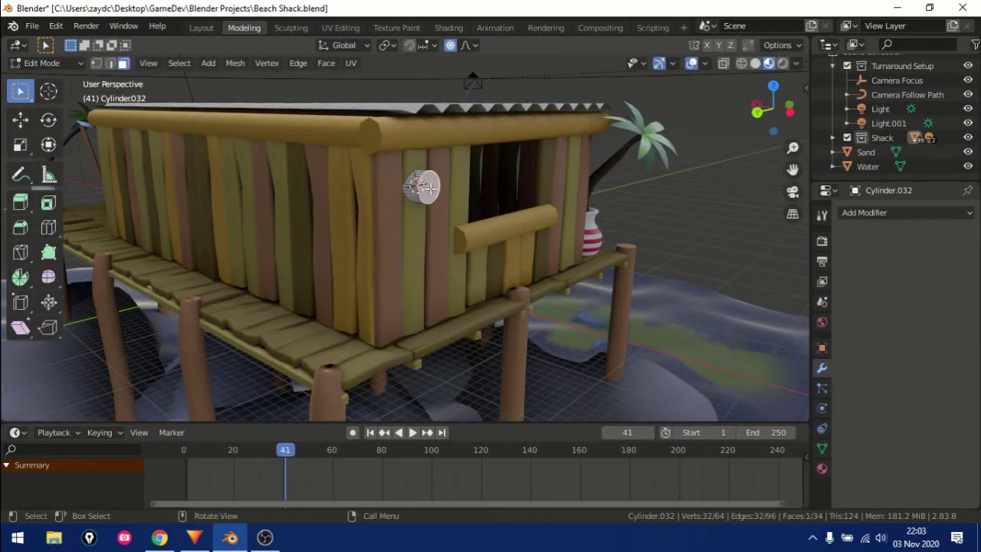
pyautogui.click(551, 348)
# Step: Position the pipe against the shack's right wall using front and back views
pyautogui.press('KP_1')
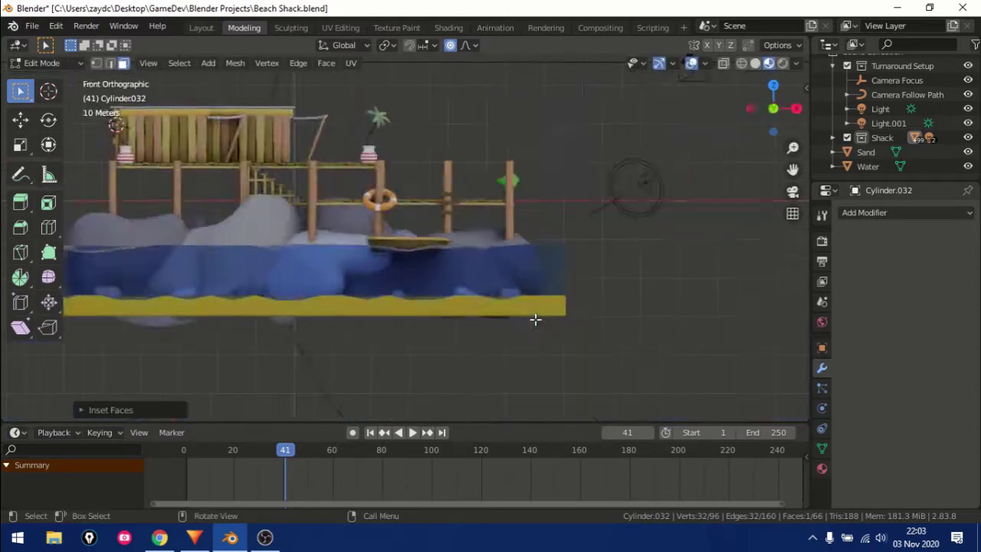
pyautogui.press('ctrl+KP_1')
pyautogui.keyDown('shift'); pyautogui.moveTo(701, 175); pyautogui.dragTo(490, 265, button='middle'); pyautogui.keyUp('shift')
pyautogui.scroll(6, 490, 266)
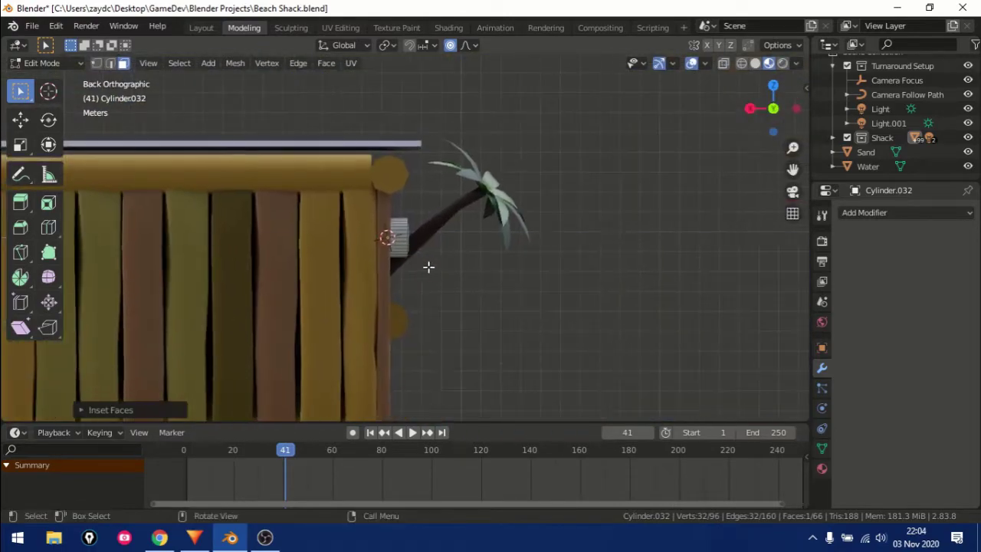
pyautogui.moveTo(452, 143)
pyautogui.mouseDown(button='middle')
pyautogui.moveTo(422, 235)
pyautogui.moveTo(459, 292)
pyautogui.mouseUp(button='middle')
pyautogui.scroll(5, 518, 361)
pyautogui.scroll(-2, 392, 251)
pyautogui.scroll(-2, 395, 253)
pyautogui.press('Tab')
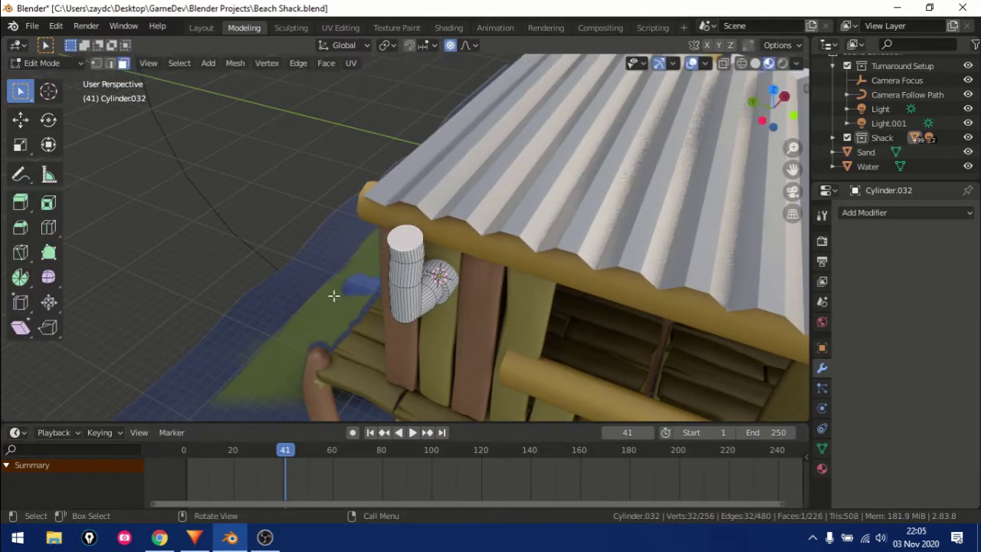
# Step: Extrude the pipe up past the roof and scale its end
pyautogui.moveTo(450, 62)
pyautogui.mouseDown(button='middle')
pyautogui.moveTo(471, 256)
pyautogui.moveTo(433, 265)
pyautogui.moveTo(453, 264)
pyautogui.mouseUp(button='middle')
pyautogui.click(437, 255)
pyautogui.press('s')
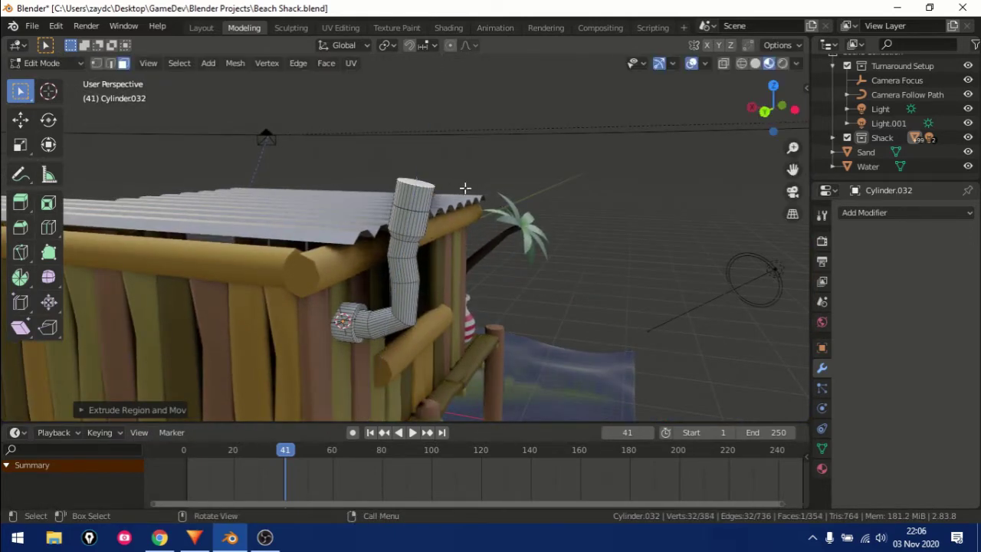
pyautogui.moveTo(465, 188); pyautogui.dragTo(416, 332, button='middle')
# Step: Give the pipe a dark Base Color, Metallic 0.659 and Roughness 0.209
pyautogui.click(448, 27)
pyautogui.click(387, 396)
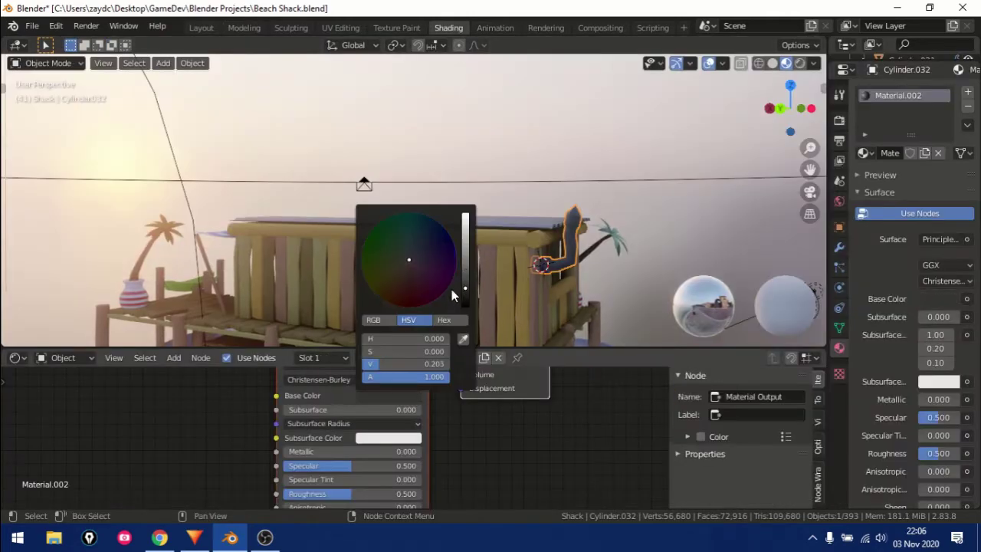
pyautogui.click(399, 395)
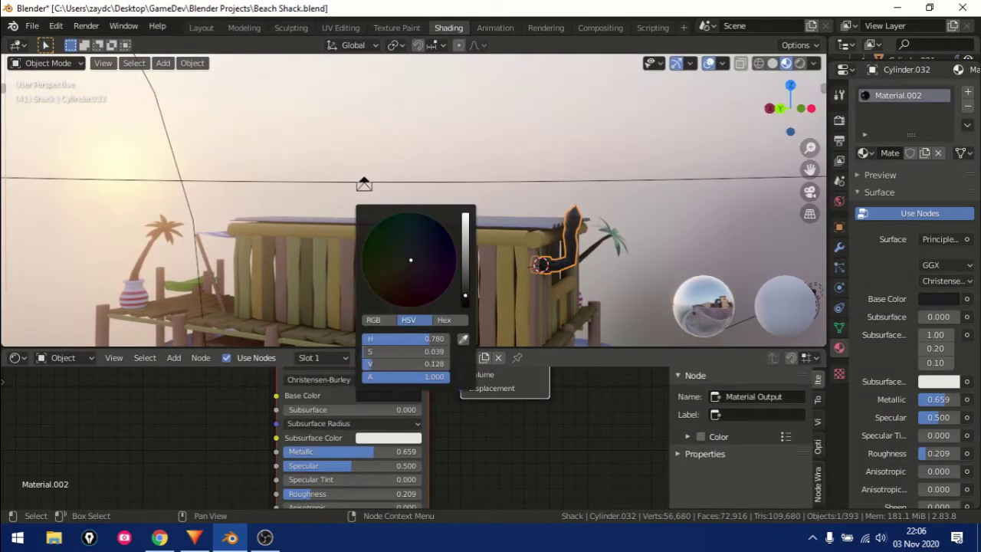
pyautogui.scroll(-2, 593, 231)
pyautogui.moveTo(592, 232); pyautogui.dragTo(234, 194, button='middle')
pyautogui.scroll(5, 449, 243)
pyautogui.scroll(-3, 448, 244)
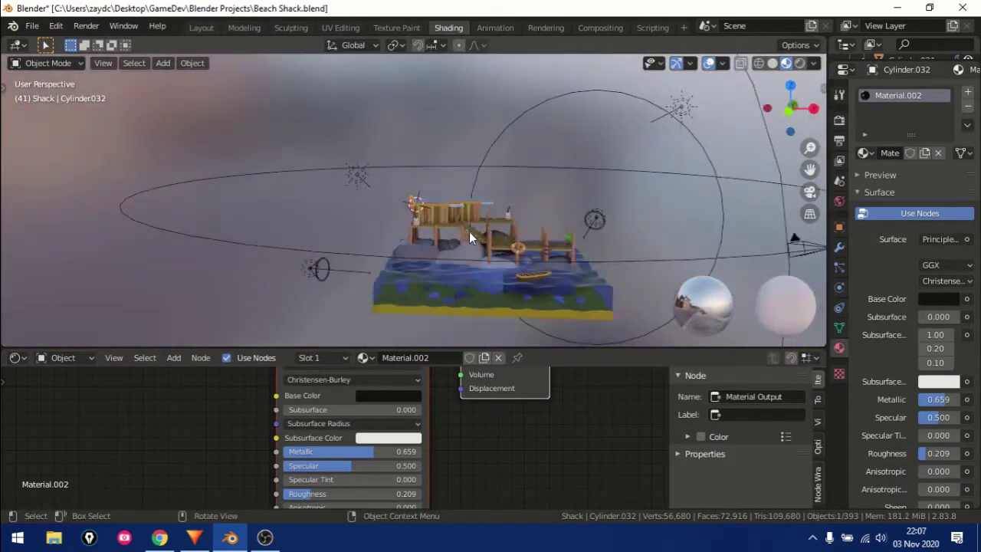
pyautogui.scroll(4, 469, 231)
pyautogui.moveTo(480, 239)
pyautogui.mouseDown(button='middle')
pyautogui.moveTo(472, 217)
pyautogui.moveTo(627, 155)
pyautogui.mouseUp(button='middle')
pyautogui.hotkey('ctrl', 'z')
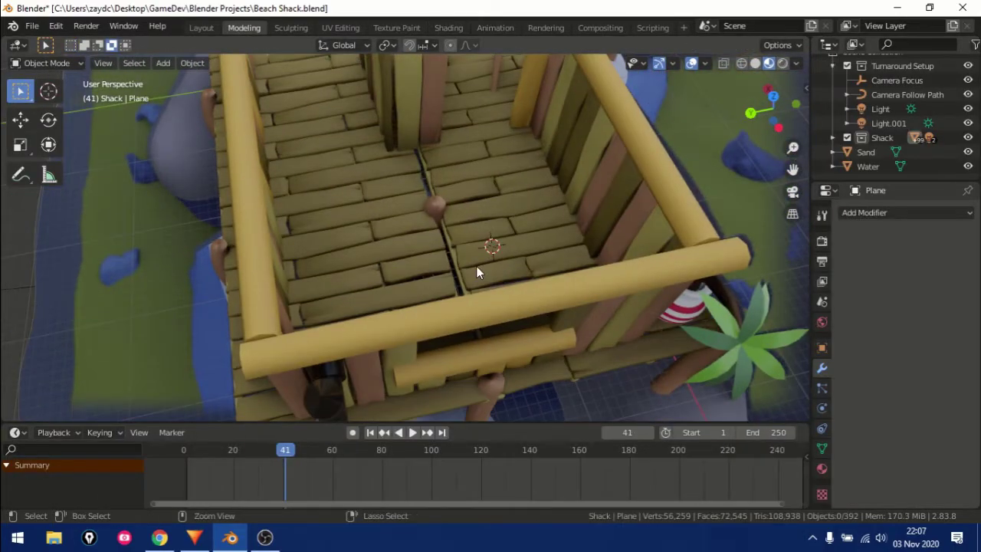
# Step: Stretch the plank into a wide bed-base slab, shift it along X, and bevel its edges
pyautogui.scroll(-3, 476, 266)
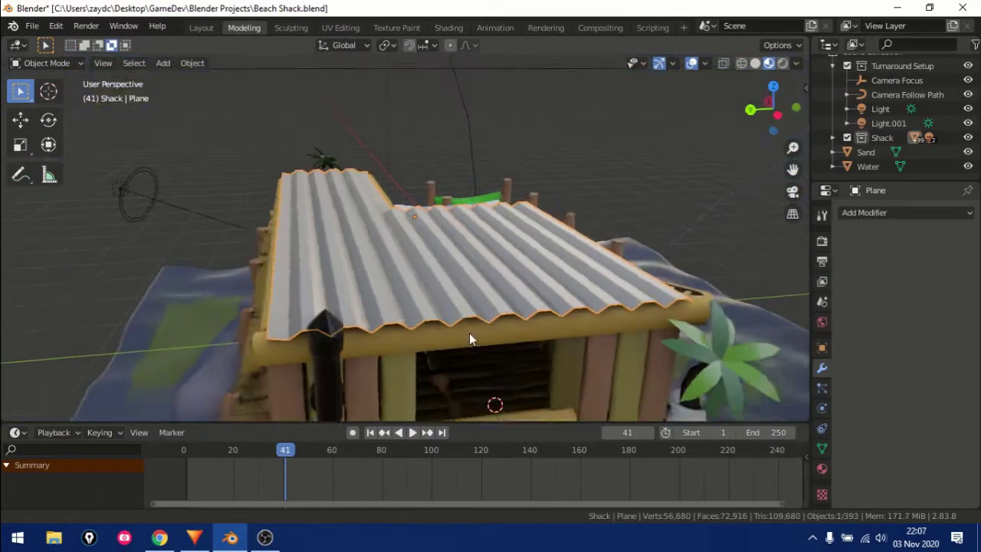
pyautogui.moveTo(469, 332); pyautogui.dragTo(447, 297, button='middle')
pyautogui.scroll(3, 447, 297)
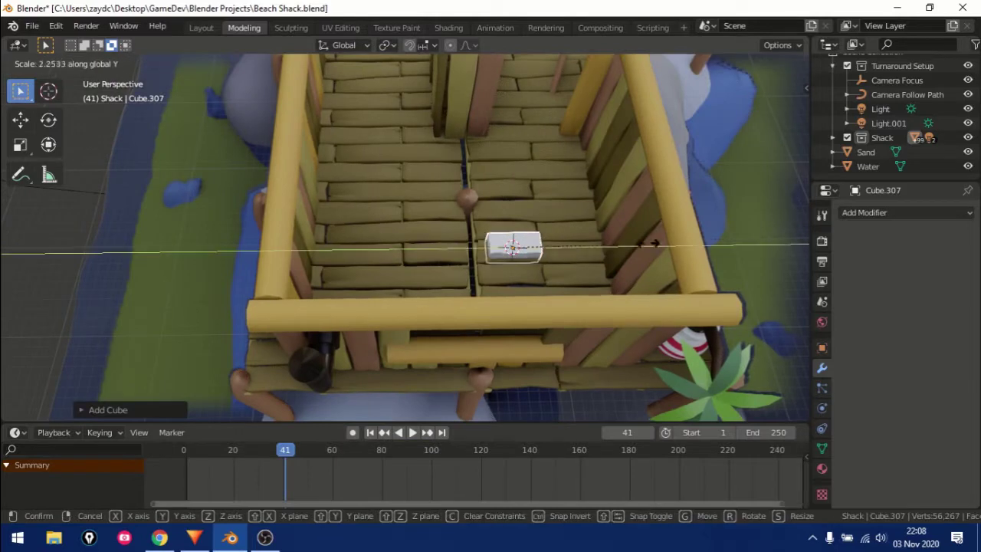
pyautogui.press('KP_7')
pyautogui.click(330, 252)
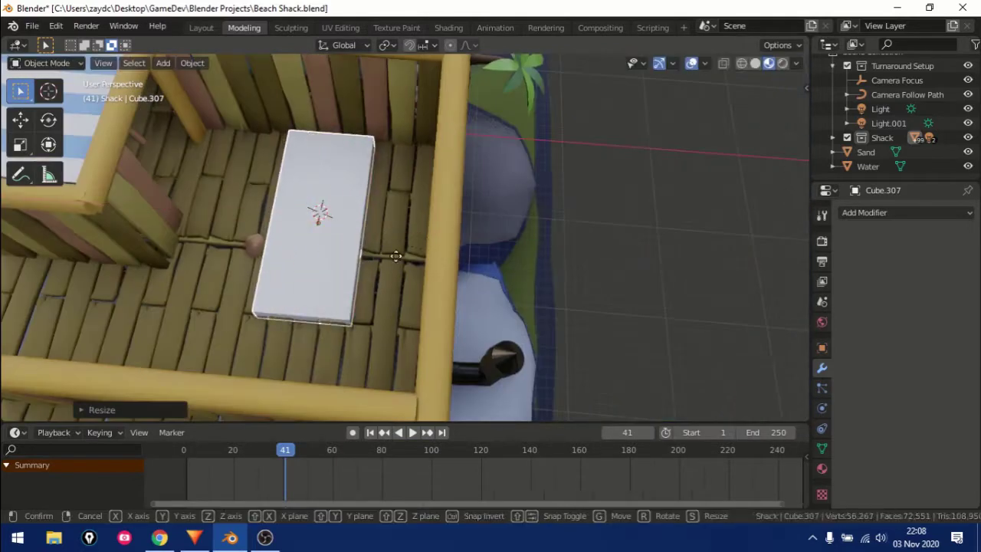
pyautogui.press('g')
pyautogui.press('x')
pyautogui.click(460, 263)
pyautogui.moveTo(460, 263); pyautogui.dragTo(321, 389, button='middle')
pyautogui.press('Tab')
pyautogui.hotkey('ctrl', 'b')
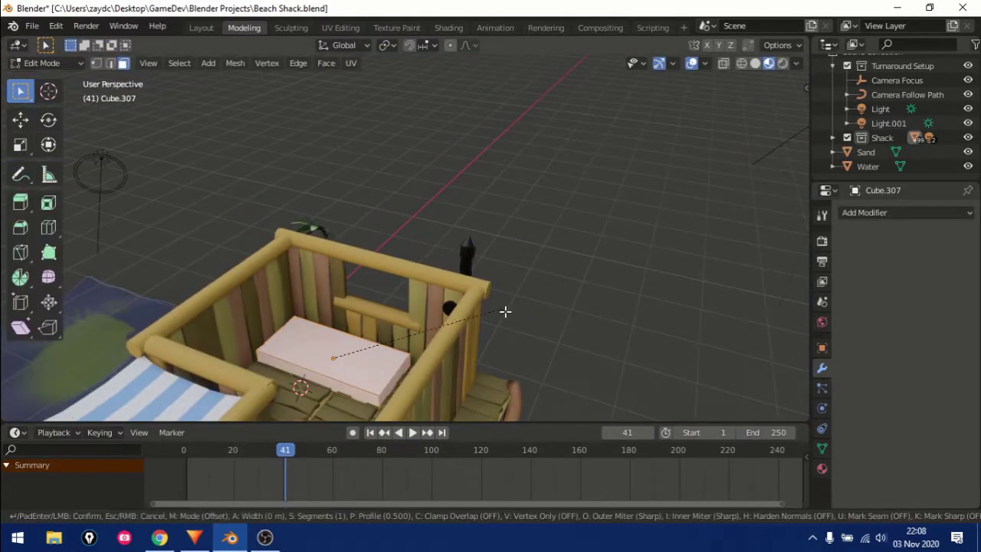
pyautogui.click(396, 324)
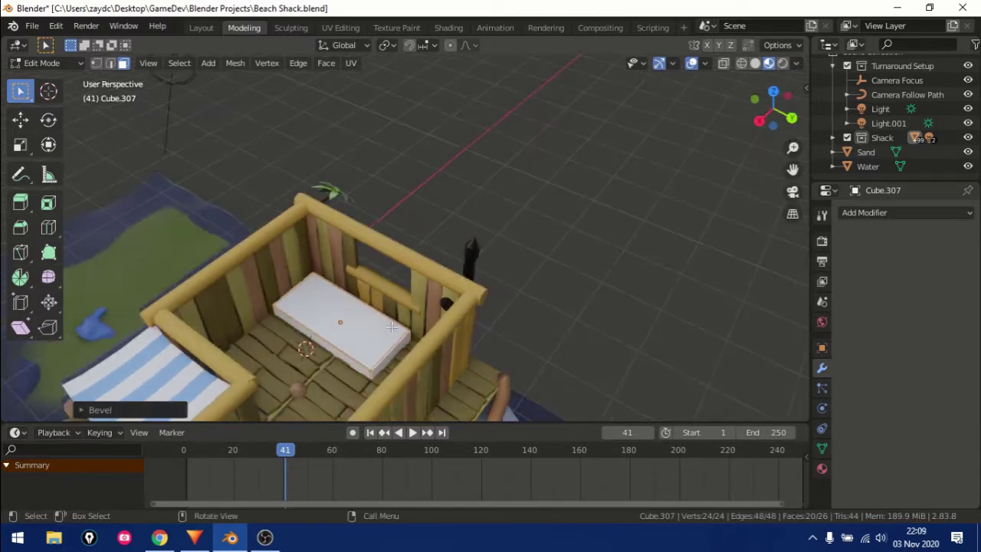
pyautogui.press('Tab')
# Step: Duplicate the slab into a mattress placed on top, and bevel its edges
pyautogui.hotkey('shift', 'd')
pyautogui.click(462, 305)
pyautogui.press('g')
pyautogui.click(421, 364)
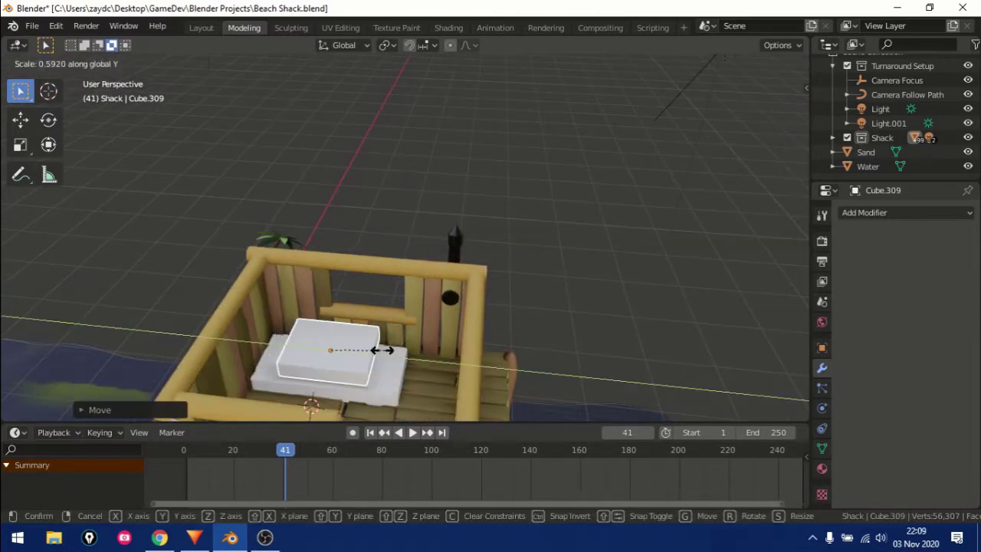
pyautogui.press('Tab')
pyautogui.hotkey('ctrl', 'b')
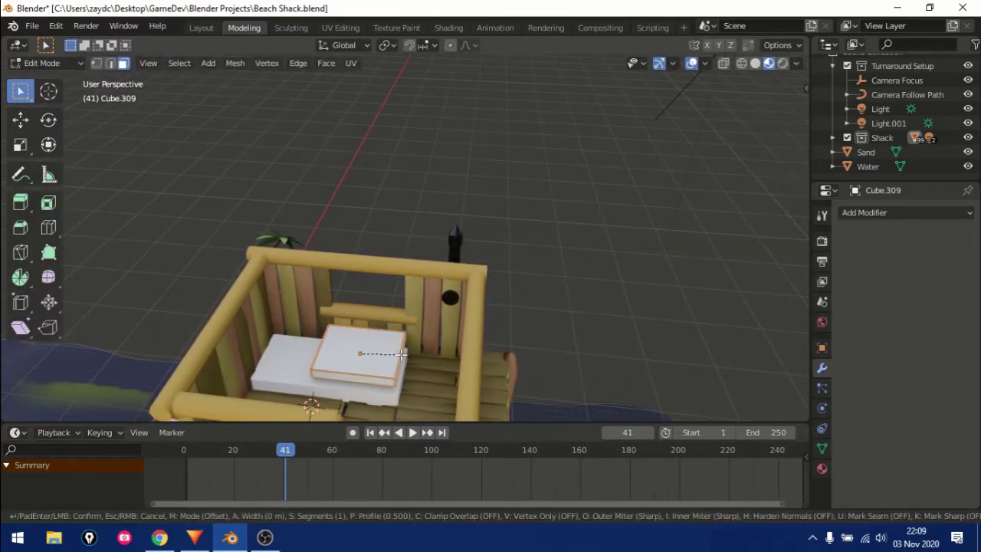
pyautogui.click(385, 363)
pyautogui.press('Tab')
# Step: Duplicate the mattress into a smaller pillow and bevel its edges
pyautogui.hotkey('shift', 'd')
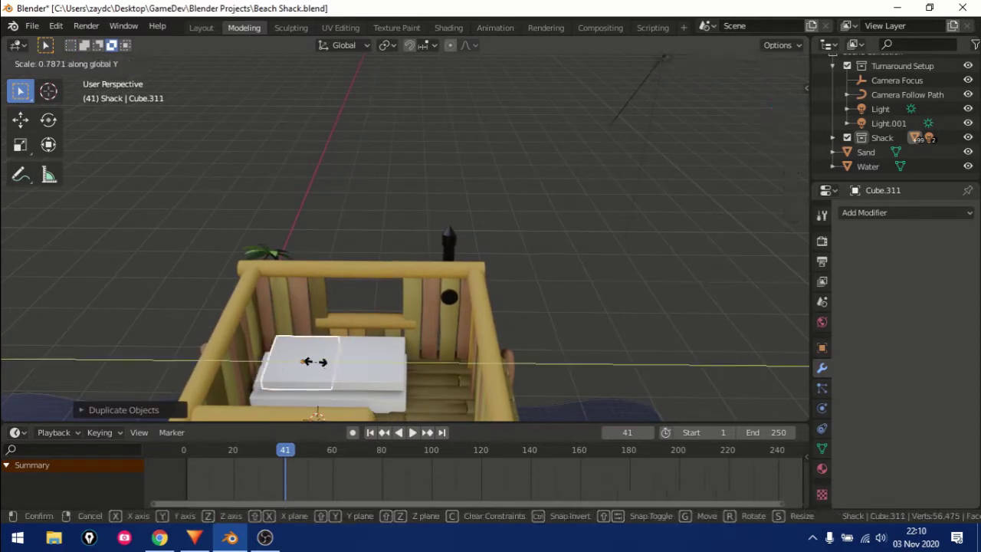
pyautogui.press('Escape')
pyautogui.hotkey('ctrl', 'z')
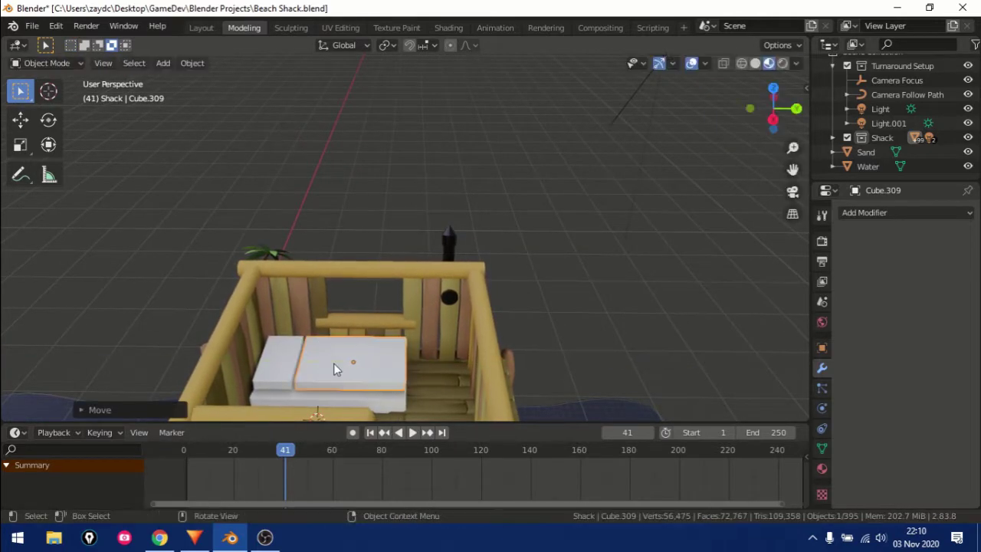
pyautogui.press('Tab')
pyautogui.hotkey('ctrl', 'b')
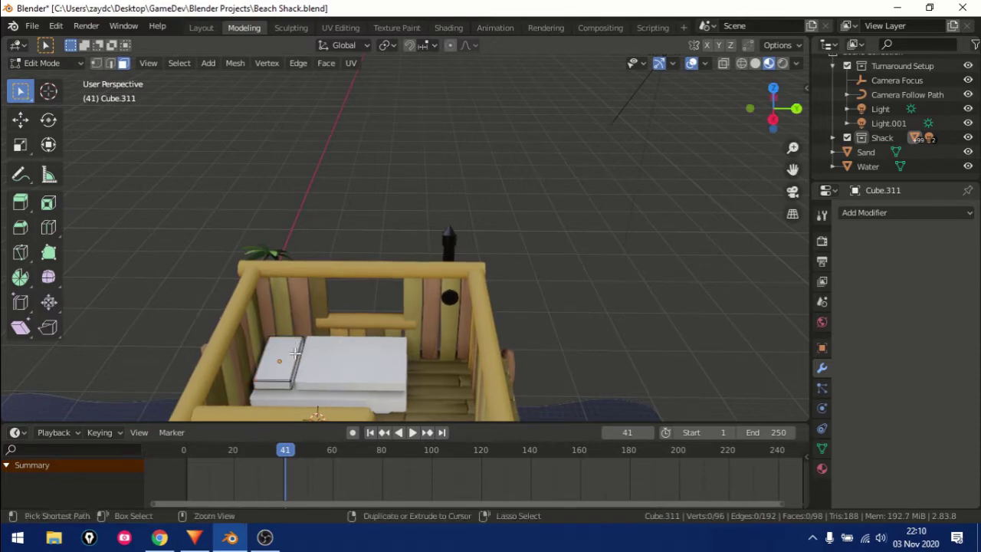
pyautogui.click(295, 354)
pyautogui.moveTo(295, 354)
pyautogui.mouseDown(button='middle')
pyautogui.moveTo(247, 333)
pyautogui.moveTo(357, 308)
pyautogui.mouseUp(button='middle')
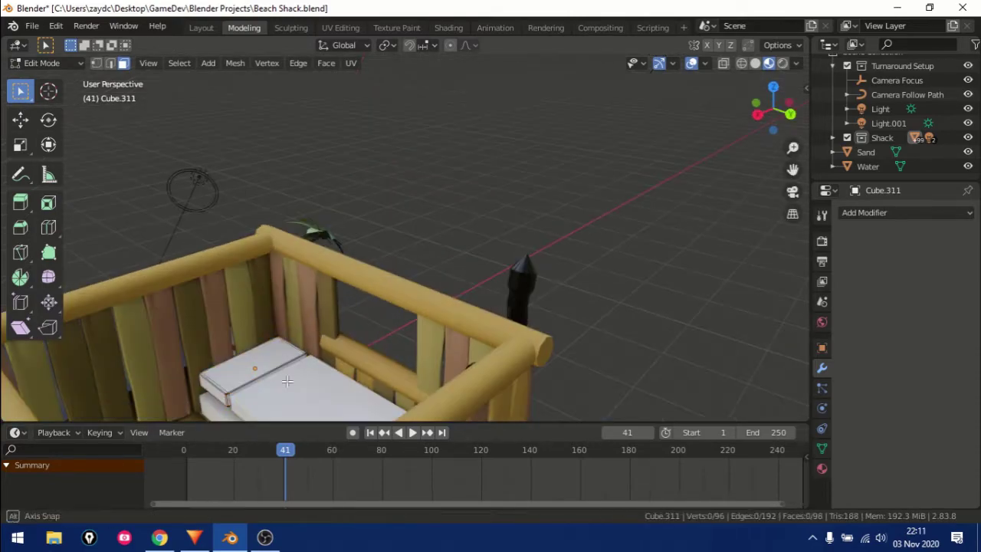
pyautogui.press('Tab')
pyautogui.rightClick(262, 332)
pyautogui.moveTo(411, 225); pyautogui.dragTo(394, 367, button='middle')
# Step: In the Shading workspace, lower the pillow along Z and resize it
pyautogui.click(546, 27)
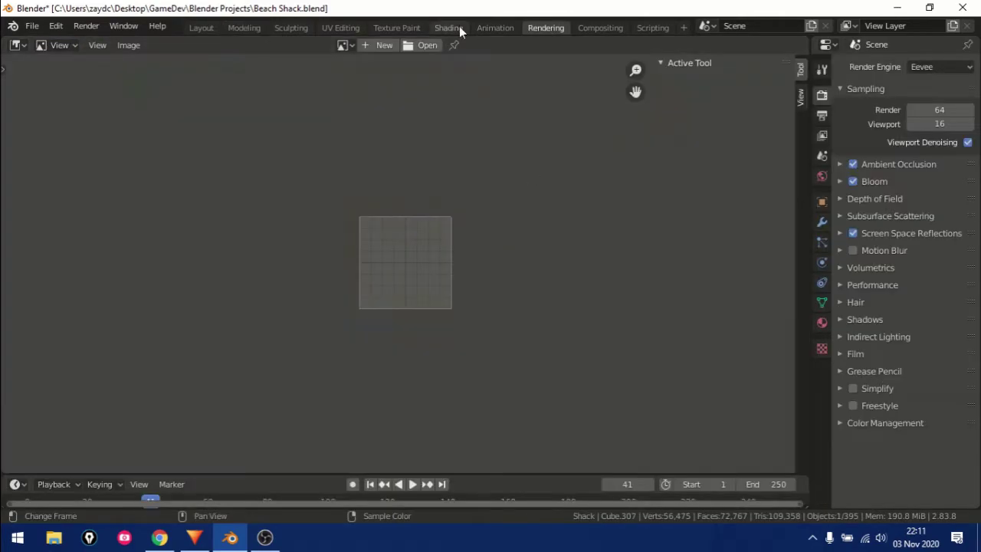
pyautogui.click(449, 27)
pyautogui.click(384, 279)
pyautogui.press('g')
pyautogui.press('z')
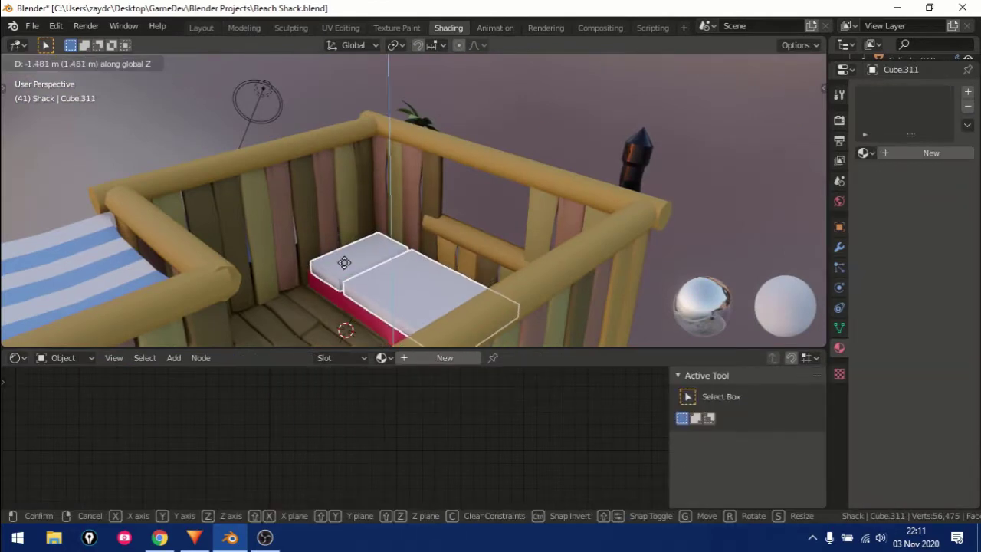
pyautogui.click(344, 262)
pyautogui.moveTo(344, 263)
pyautogui.mouseDown(button='middle')
pyautogui.moveTo(281, 318)
pyautogui.moveTo(330, 284)
pyautogui.moveTo(409, 252)
pyautogui.moveTo(592, 217)
pyautogui.moveTo(321, 188)
pyautogui.mouseUp(button='middle')
pyautogui.press('s')
pyautogui.click(341, 274)
# Step: Lower the mattress vertically, then frame the pillow in see-through view
pyautogui.click(360, 308)
pyautogui.press('g')
pyautogui.press('z')
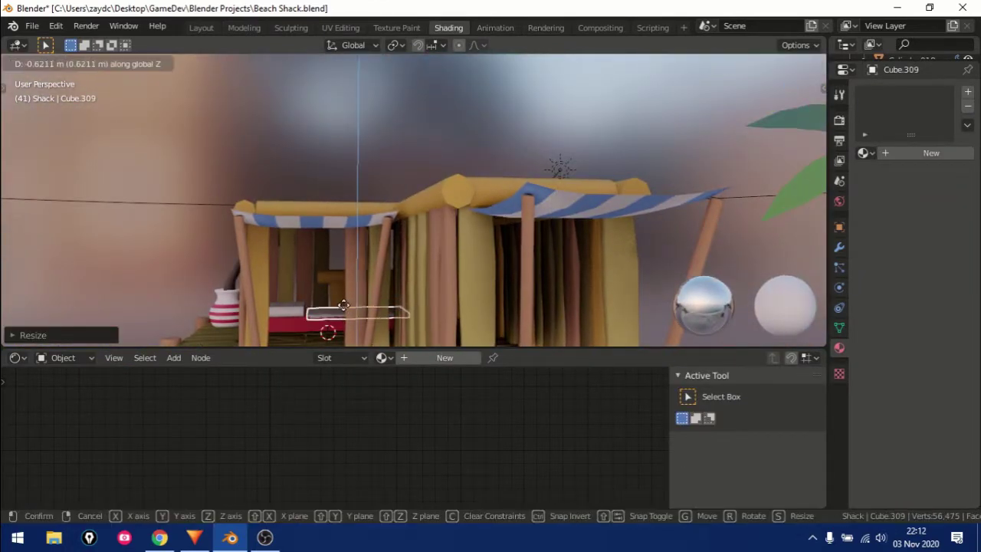
pyautogui.rightClick(344, 305)
pyautogui.click(307, 316)
pyautogui.hotkey('ctrl', '1')
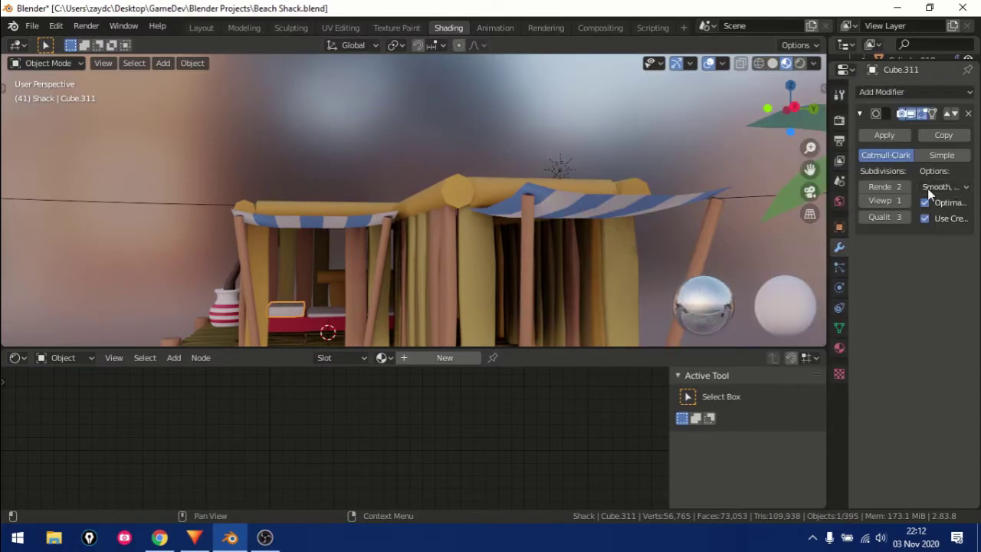
pyautogui.hotkey('ctrl', 'z')
pyautogui.press('KP_Decimal')
pyautogui.hotkey('alt', 'z')
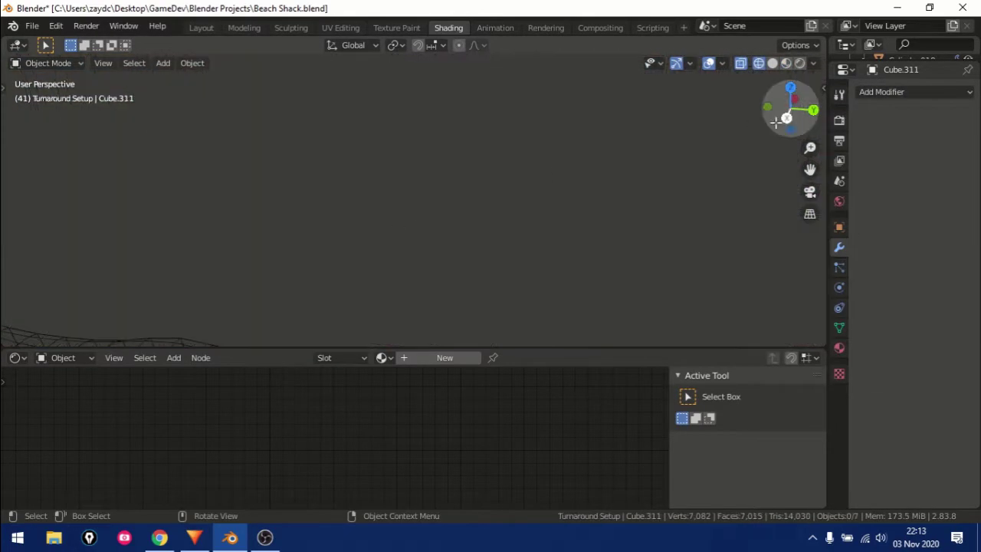
# Step: In wireframe edit mode, pull in the pillow's side edge using soft proportional editing
pyautogui.press('Tab')
pyautogui.hotkey('ctrl', 'pageup')
pyautogui.hotkey('ctrl', 'pageup')
pyautogui.hotkey('ctrl', 'pageup')
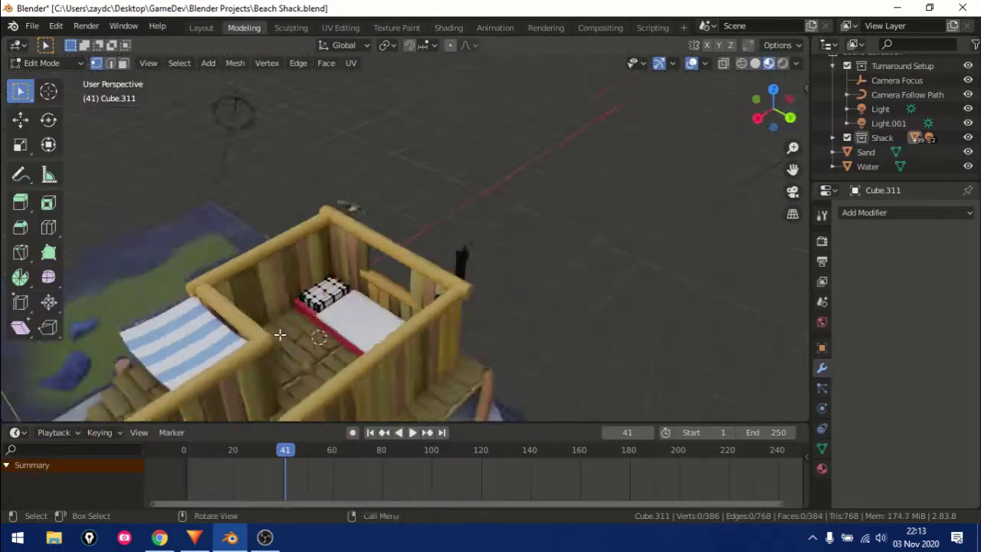
pyautogui.hotkey('shift', 'z')
pyautogui.keyDown('ctrl'); pyautogui.click(305, 363); pyautogui.keyUp('ctrl')
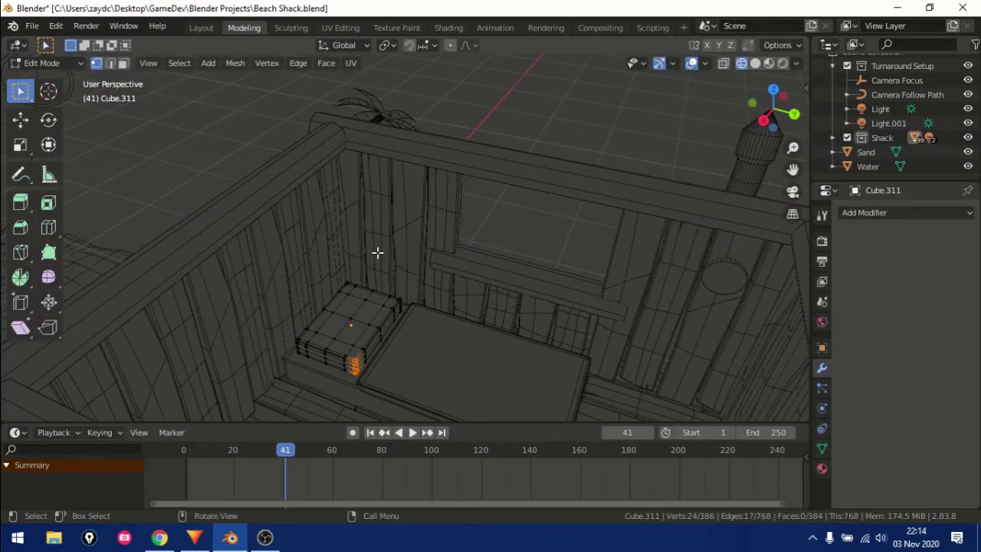
pyautogui.moveTo(377, 252)
pyautogui.mouseDown(button='middle')
pyautogui.moveTo(285, 184)
pyautogui.moveTo(368, 350)
pyautogui.mouseUp(button='middle')
pyautogui.press('g')
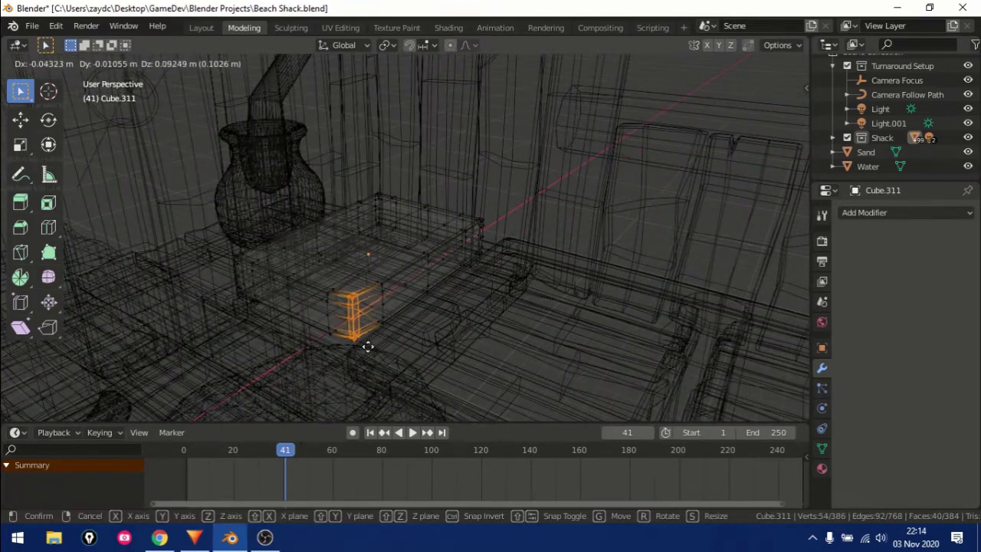
pyautogui.press('o')
pyautogui.press('Escape')
pyautogui.moveTo(350, 317)
pyautogui.mouseDown(button='middle')
pyautogui.moveTo(267, 321)
pyautogui.moveTo(329, 358)
pyautogui.mouseUp(button='middle')
pyautogui.press('g')
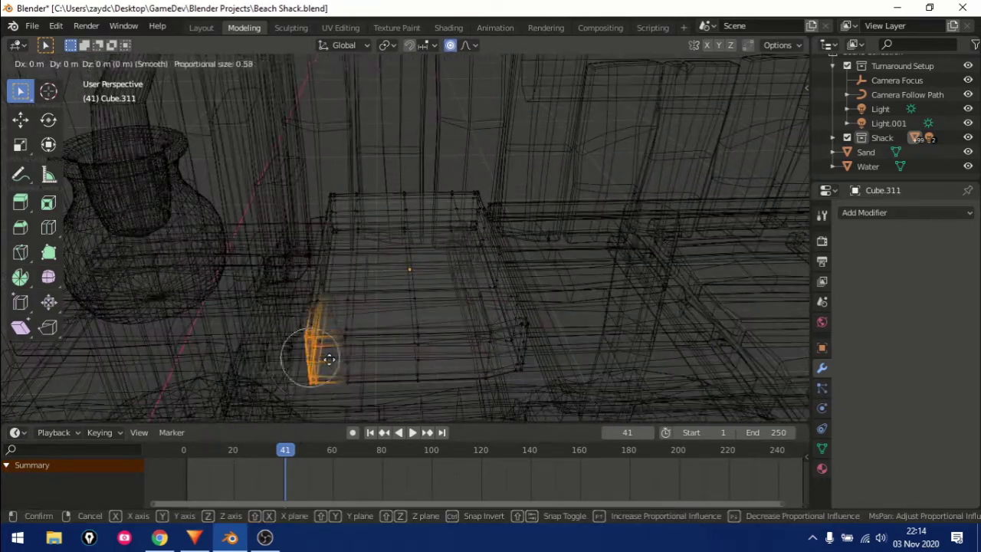
pyautogui.click(354, 344)
# Step: Soften the pillow's front edge, then smooth the pillow with a subdivision surface
pyautogui.moveTo(340, 325); pyautogui.dragTo(426, 358)
pyautogui.press('g')
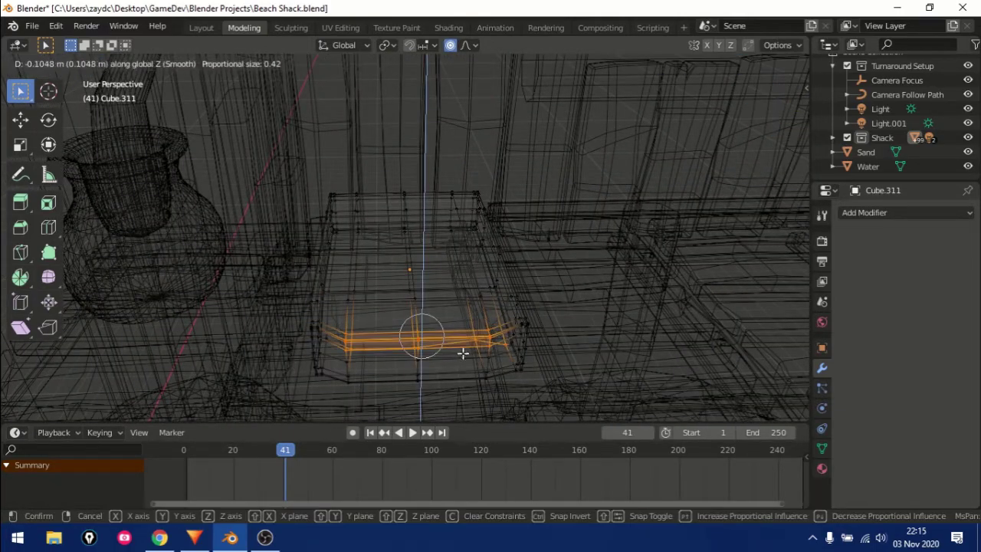
pyautogui.moveTo(462, 350); pyautogui.dragTo(652, 287, button='middle')
pyautogui.press('Escape')
pyautogui.press('Tab')
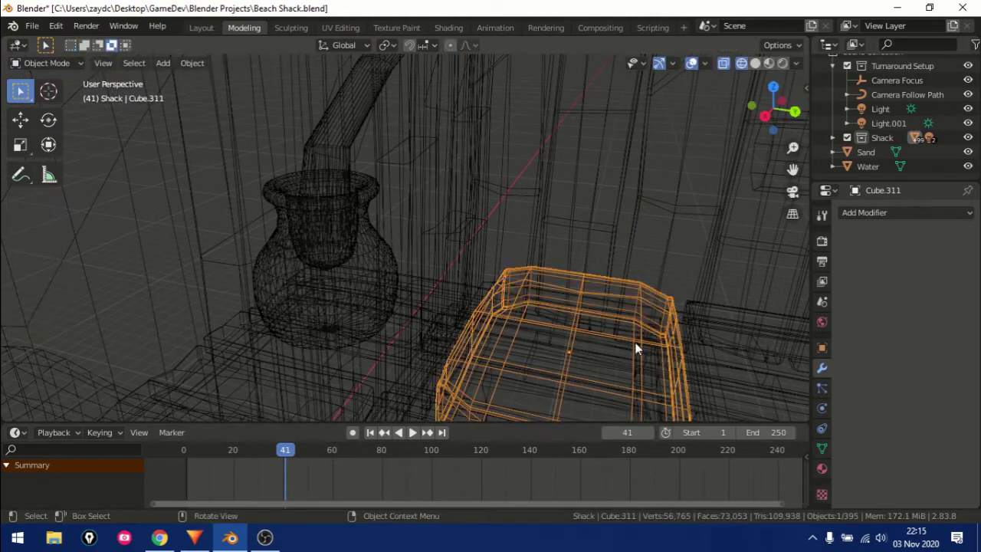
pyautogui.hotkey('shift', 'z')
pyautogui.moveTo(584, 265); pyautogui.dragTo(568, 305, button='middle')
pyautogui.click(904, 213)
pyautogui.click(690, 452)
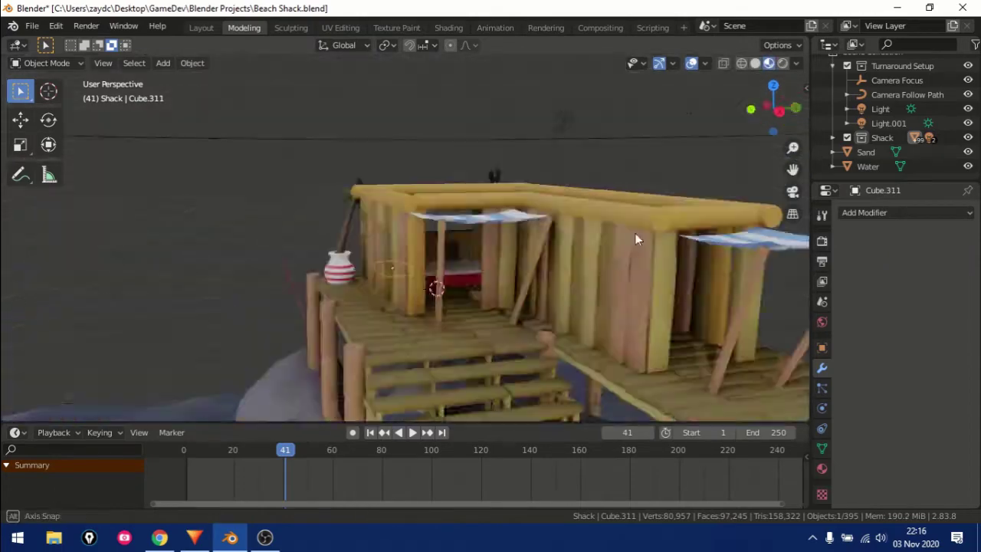
pyautogui.click(833, 138)
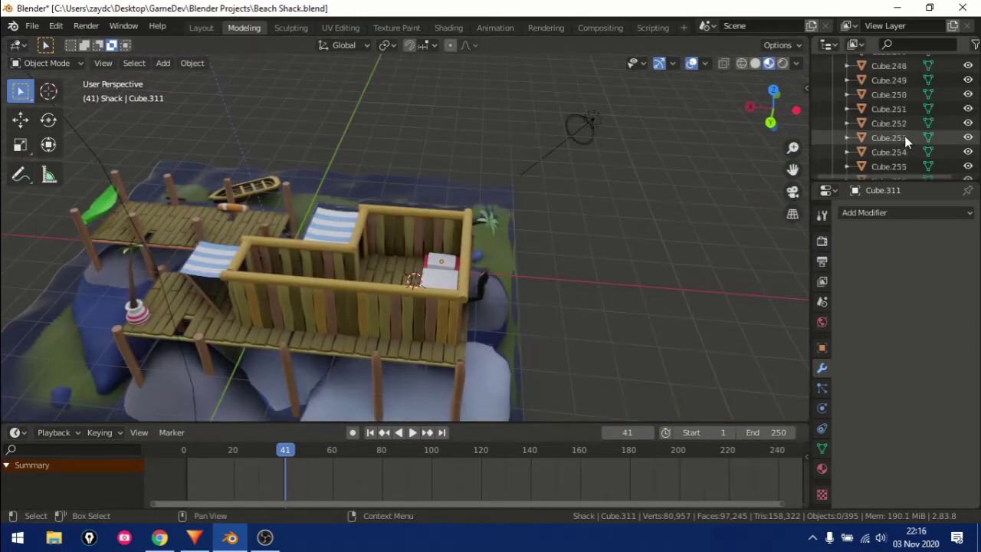
pyautogui.scroll(-2, 904, 135)
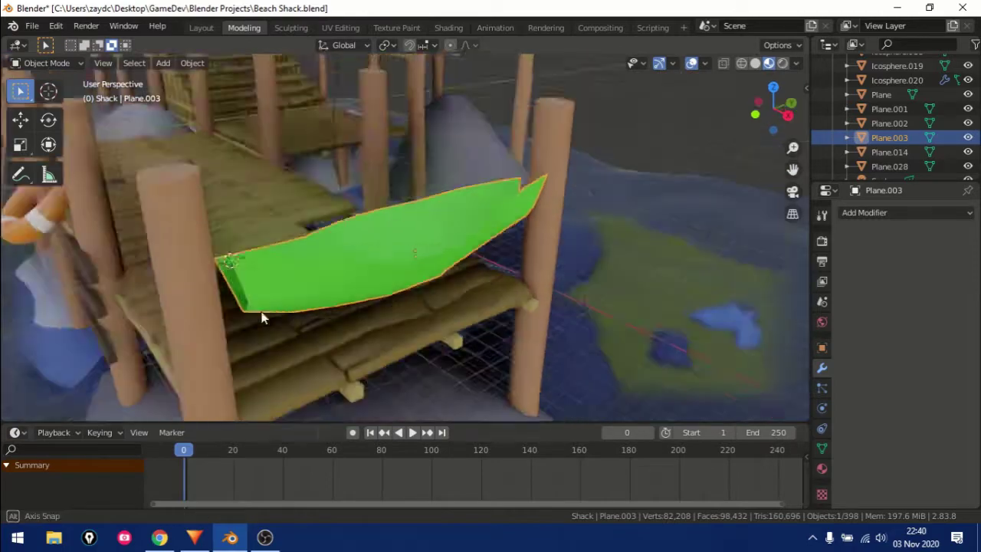
# Step: Add a Bezier curve for the rope, scale it and slide it along X toward the post
pyautogui.hotkey('shift', 'a')
pyautogui.click(321, 243)
pyautogui.press('s')
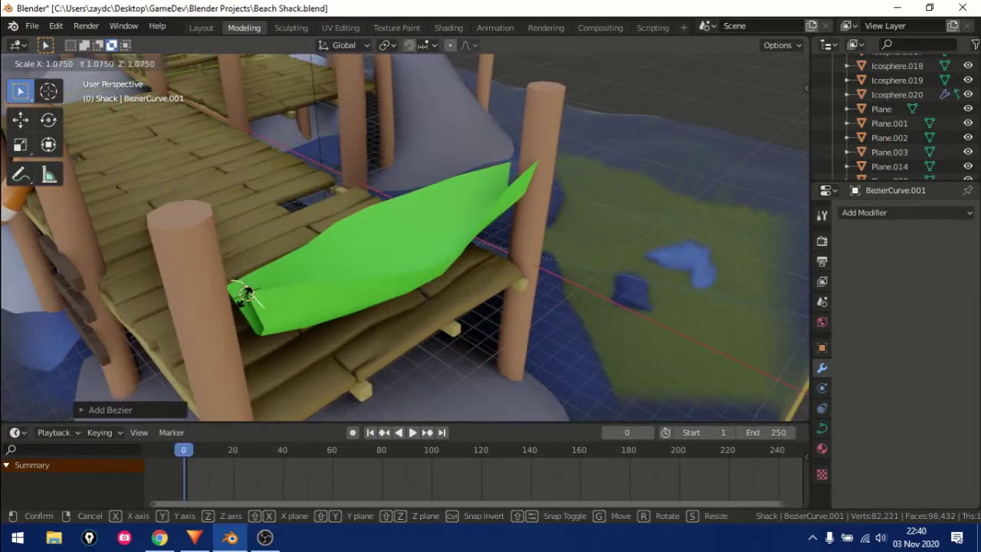
pyautogui.click(309, 328)
pyautogui.moveTo(308, 328)
pyautogui.mouseDown(button='middle')
pyautogui.moveTo(186, 311)
pyautogui.moveTo(230, 318)
pyautogui.mouseUp(button='middle')
pyautogui.press('g')
pyautogui.press('x')
pyautogui.click(138, 307)
pyautogui.press('r')
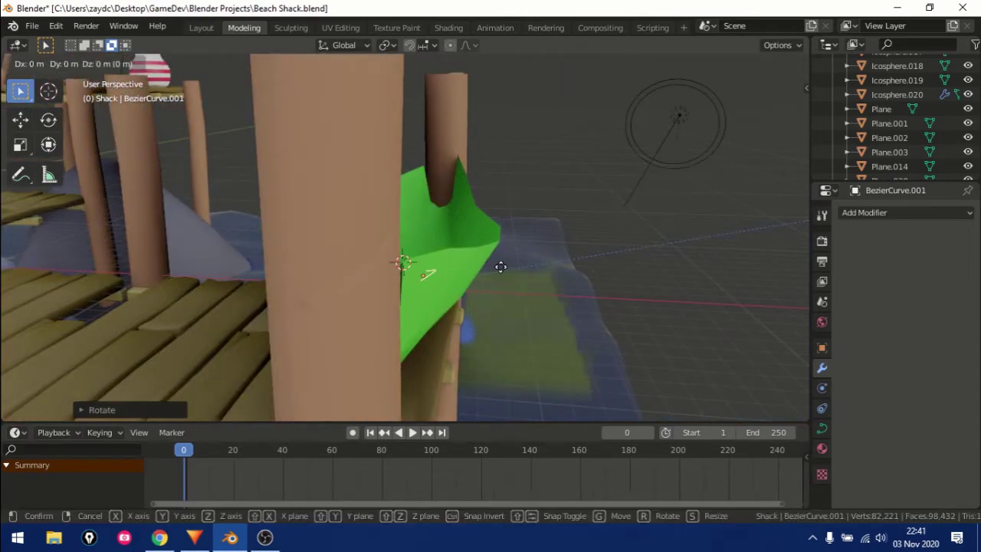
pyautogui.rightClick(483, 275)
pyautogui.moveTo(483, 275)
pyautogui.mouseDown(button='middle')
pyautogui.moveTo(491, 289)
pyautogui.moveTo(444, 268)
pyautogui.moveTo(454, 311)
pyautogui.moveTo(429, 325)
pyautogui.mouseUp(button='middle')
# Step: Resize the rope curve and give it a 0.02 m bevel depth with resolution 4
pyautogui.press('s')
pyautogui.click(445, 316)
pyautogui.press('r')
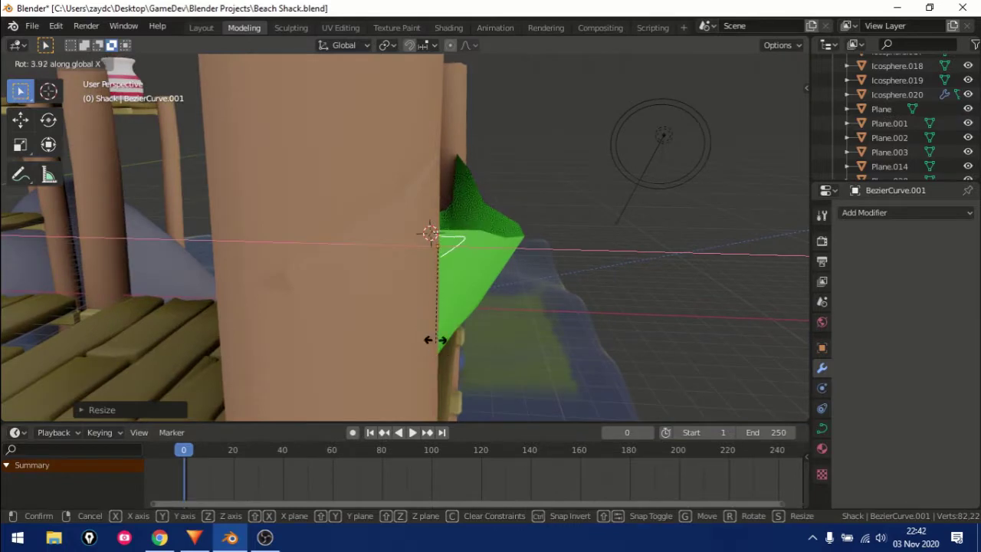
pyautogui.rightClick(420, 241)
pyautogui.rightClick(424, 268)
pyautogui.moveTo(424, 268); pyautogui.dragTo(372, 283, button='middle')
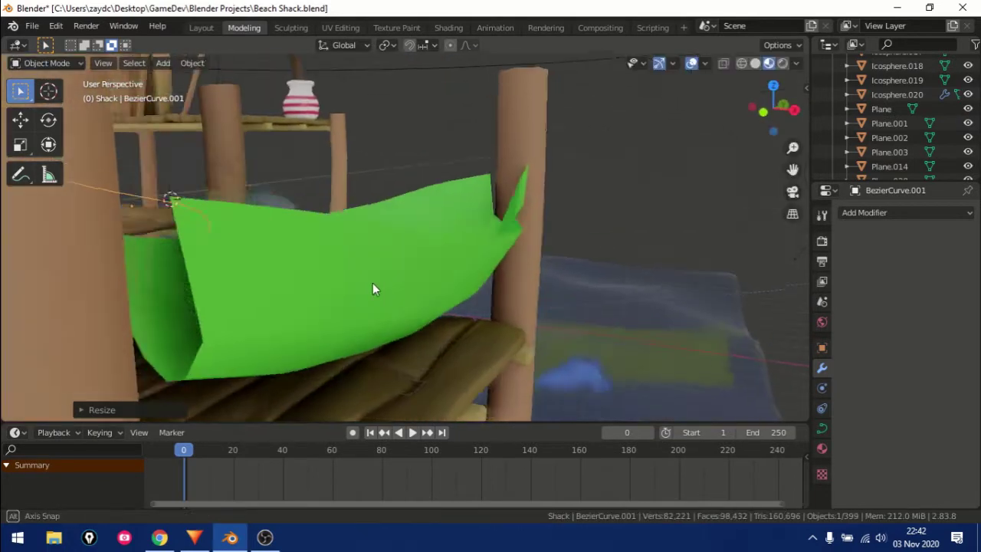
pyautogui.click(822, 427)
pyautogui.scroll(-5, 896, 345)
pyautogui.moveTo(474, 241); pyautogui.dragTo(194, 282, button='middle')
# Step: Add a small icosphere knob at the rope's post end
pyautogui.keyDown('shift'); pyautogui.rightClick(120, 180); pyautogui.keyUp('shift')
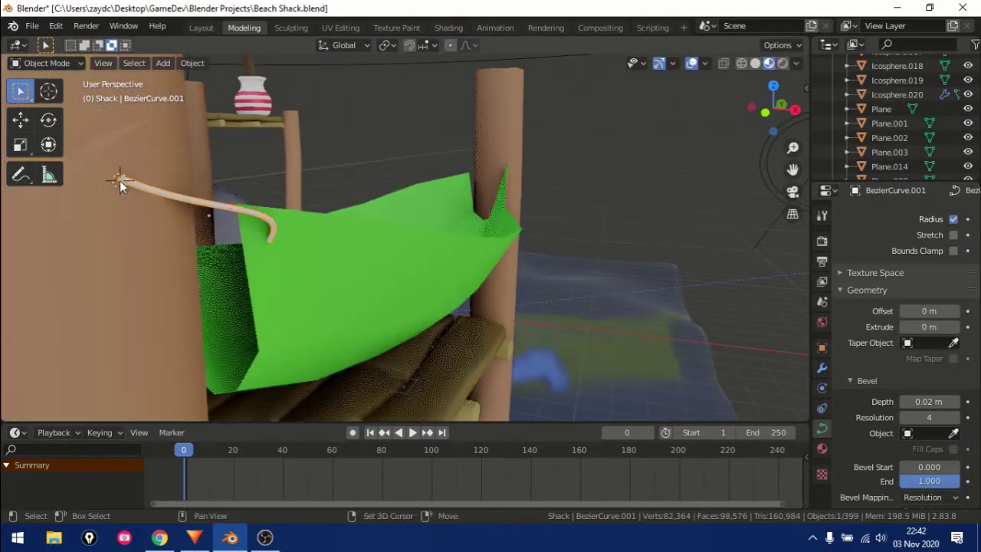
pyautogui.hotkey('shift', 'a')
pyautogui.click(172, 223)
pyautogui.press('s')
pyautogui.click(199, 230)
pyautogui.click(270, 244)
# Step: Add a torus ring at the rope's hammock end, turned upright on Y and shrunk to fit
pyautogui.keyDown('shift'); pyautogui.rightClick(269, 245); pyautogui.keyUp('shift')
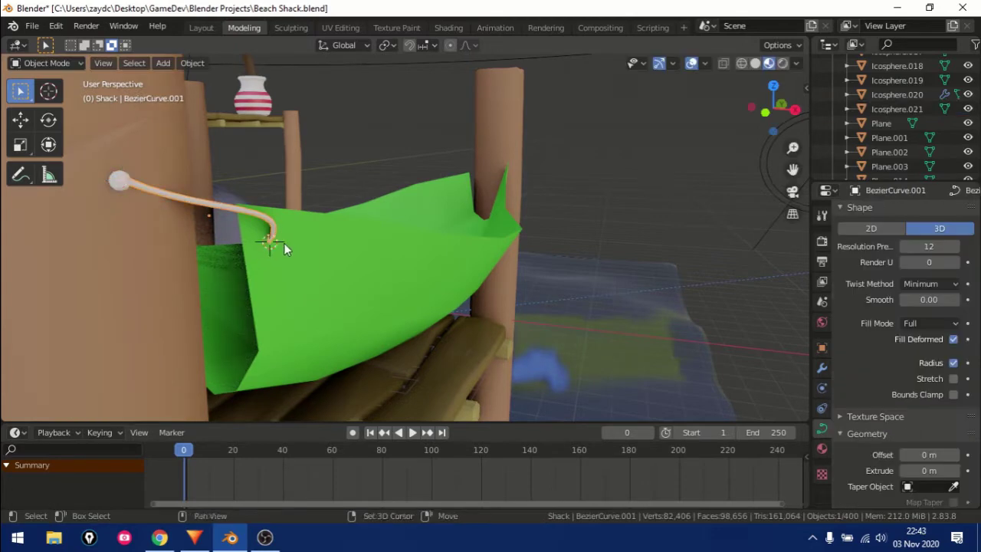
pyautogui.hotkey('shift', 'a')
pyautogui.click(326, 295)
pyautogui.press('r')
pyautogui.press('y')
pyautogui.click(207, 299)
pyautogui.press('s')
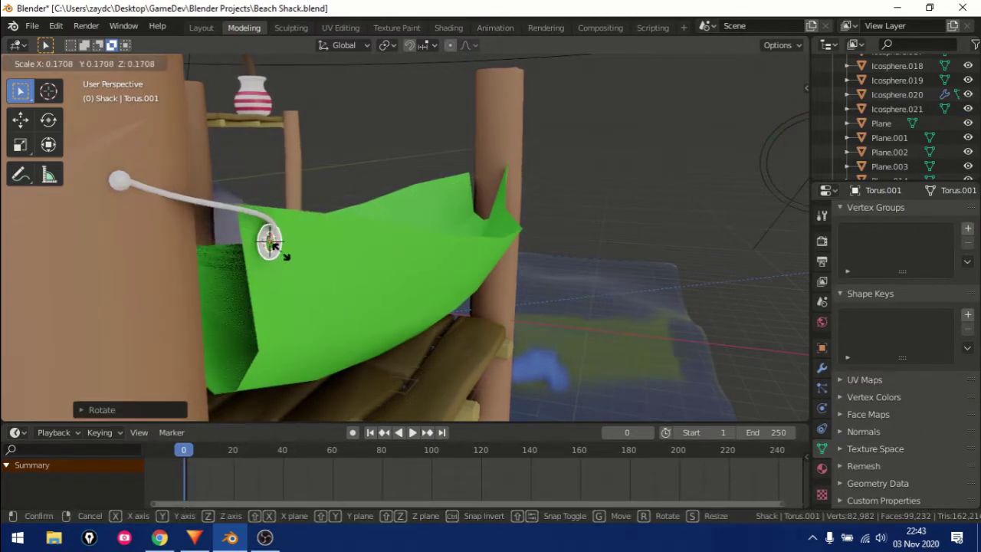
pyautogui.click(259, 255)
pyautogui.moveTo(258, 254)
pyautogui.mouseDown(button='middle')
pyautogui.moveTo(165, 258)
pyautogui.moveTo(340, 223)
pyautogui.mouseUp(button='middle')
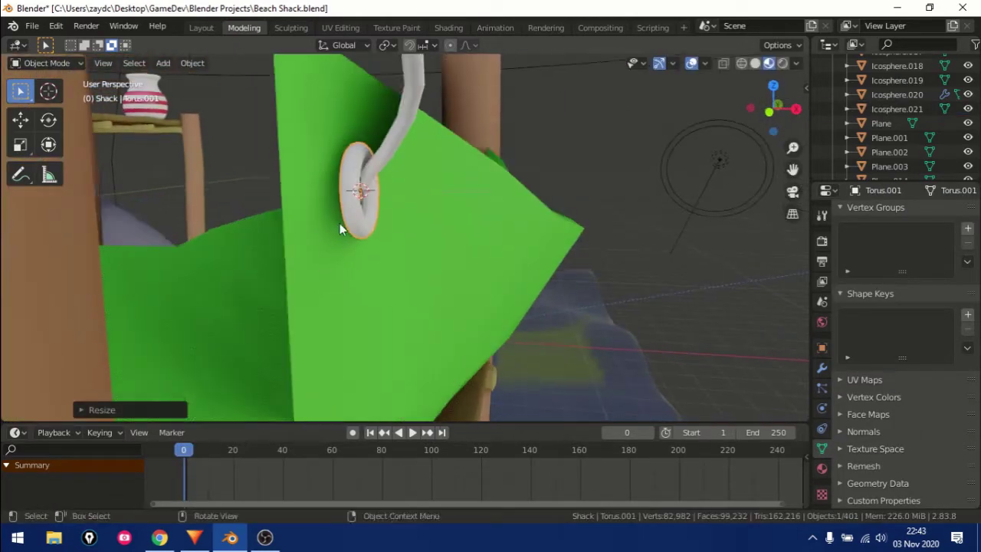
pyautogui.click(643, 209)
pyautogui.moveTo(515, 248)
pyautogui.mouseDown(button='middle')
pyautogui.moveTo(375, 268)
pyautogui.moveTo(418, 279)
pyautogui.moveTo(368, 272)
pyautogui.mouseUp(button='middle')
pyautogui.click(368, 272)
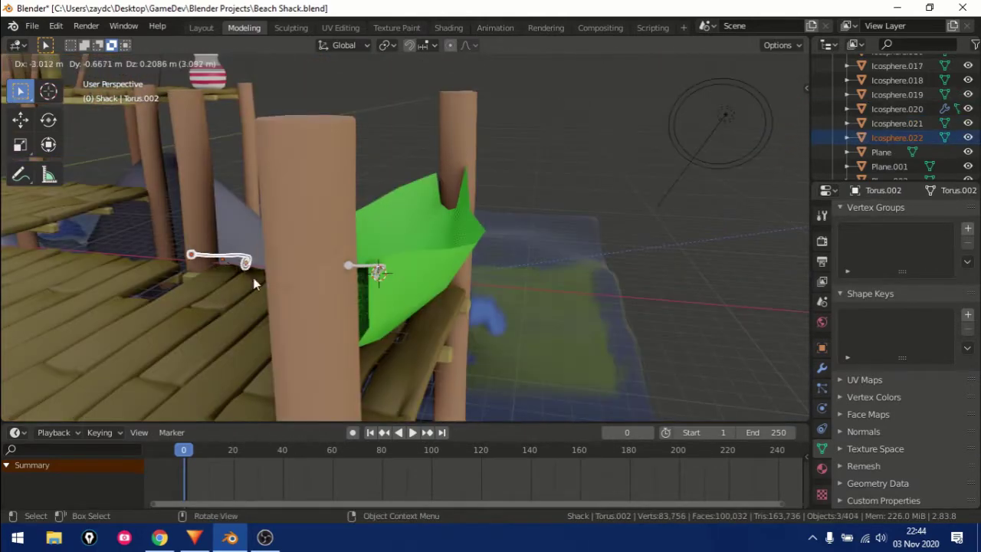
# Step: Turn the copied rope, ring and knob 180 degrees, tilt them on Y, and slide them along X
pyautogui.moveTo(255, 284)
pyautogui.mouseDown(button='middle')
pyautogui.moveTo(284, 313)
pyautogui.moveTo(272, 301)
pyautogui.moveTo(436, 312)
pyautogui.mouseUp(button='middle')
pyautogui.press('Return')
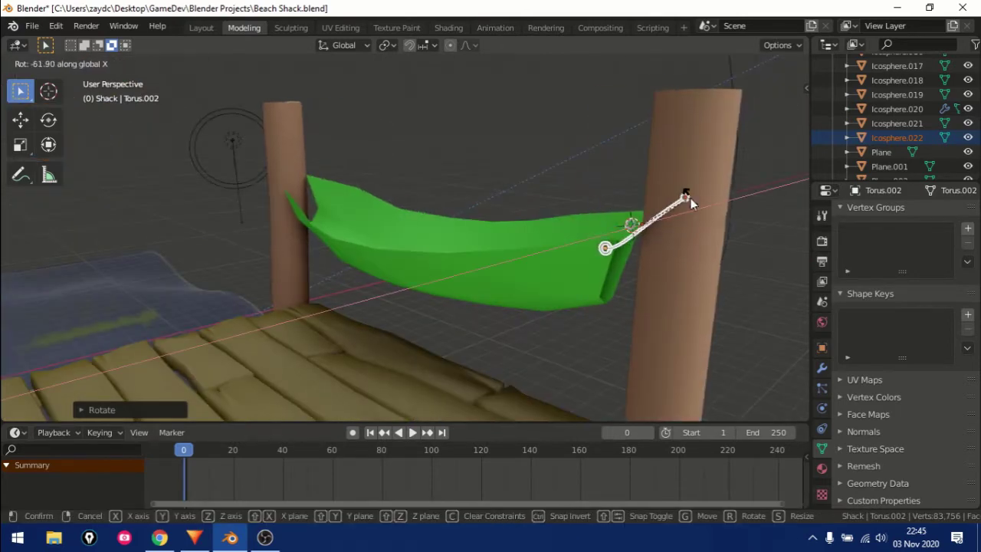
pyautogui.moveTo(650, 253)
pyautogui.mouseDown(button='middle')
pyautogui.moveTo(517, 276)
pyautogui.moveTo(711, 215)
pyautogui.moveTo(738, 243)
pyautogui.moveTo(650, 280)
pyautogui.moveTo(490, 253)
pyautogui.moveTo(778, 355)
pyautogui.moveTo(270, 282)
pyautogui.mouseUp(button='middle')
pyautogui.press('r')
pyautogui.press('y')
pyautogui.click(471, 261)
pyautogui.press('g')
pyautogui.press('x')
pyautogui.click(485, 262)
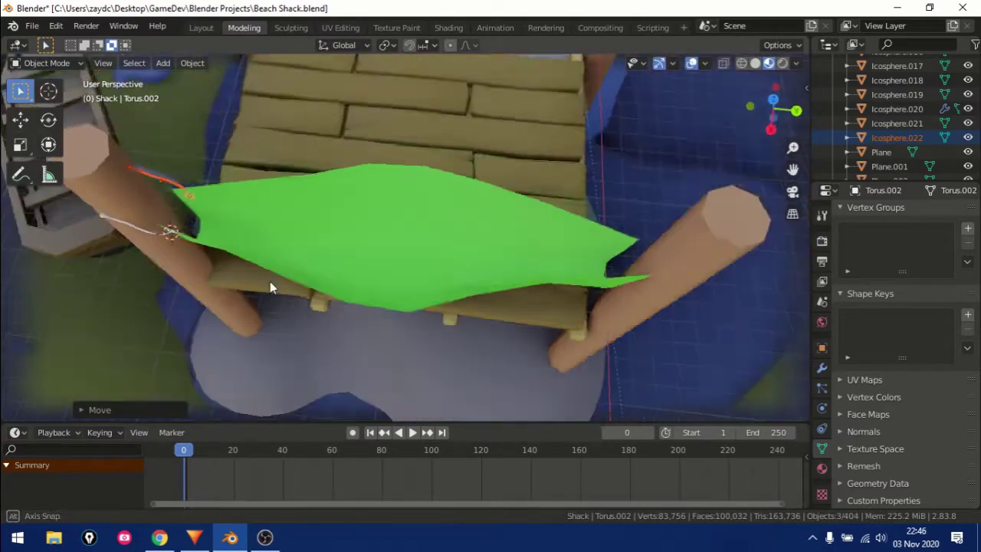
pyautogui.click(270, 281)
pyautogui.click(322, 253)
pyautogui.moveTo(322, 253)
pyautogui.mouseDown(button='middle')
pyautogui.moveTo(112, 167)
pyautogui.moveTo(505, 233)
pyautogui.mouseUp(button='middle')
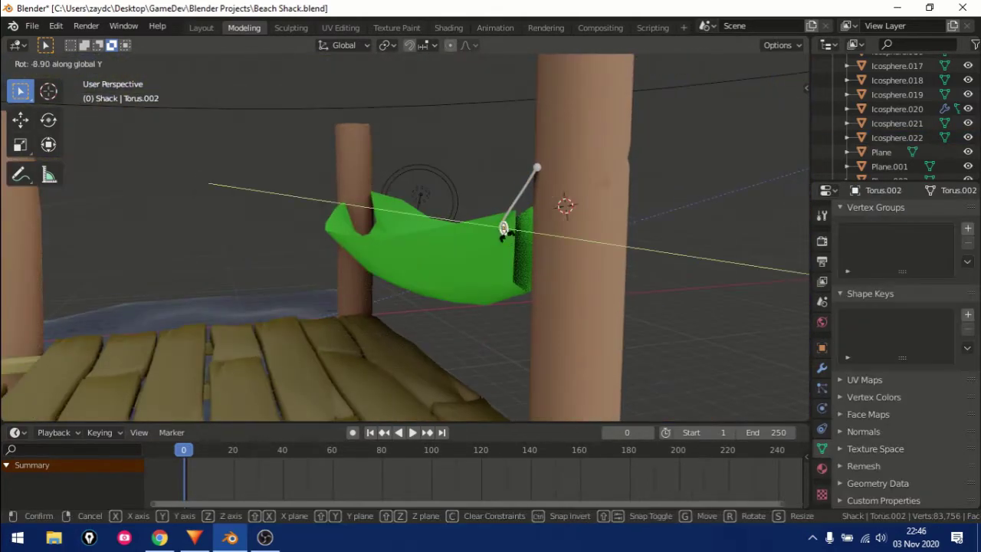
pyautogui.click(503, 234)
# Step: Re-angle the ring on Y, then duplicate it and rotate the copy 90 degrees
pyautogui.scroll(3, 503, 233)
pyautogui.press('r')
pyautogui.press('y')
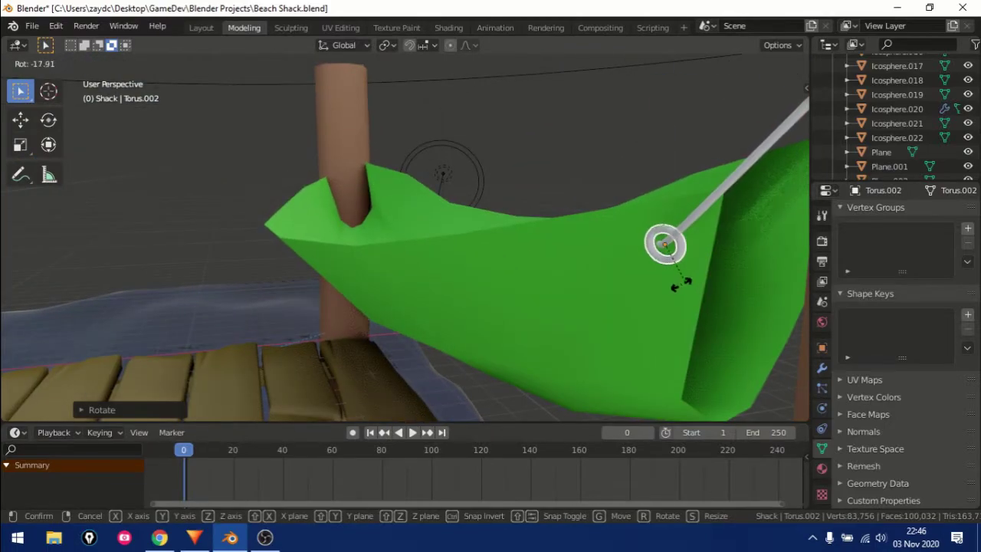
pyautogui.click(678, 285)
pyautogui.moveTo(678, 285)
pyautogui.mouseDown(button='middle')
pyautogui.moveTo(517, 284)
pyautogui.moveTo(182, 317)
pyautogui.mouseUp(button='middle')
pyautogui.click(169, 220)
pyautogui.hotkey('shift', 'd')
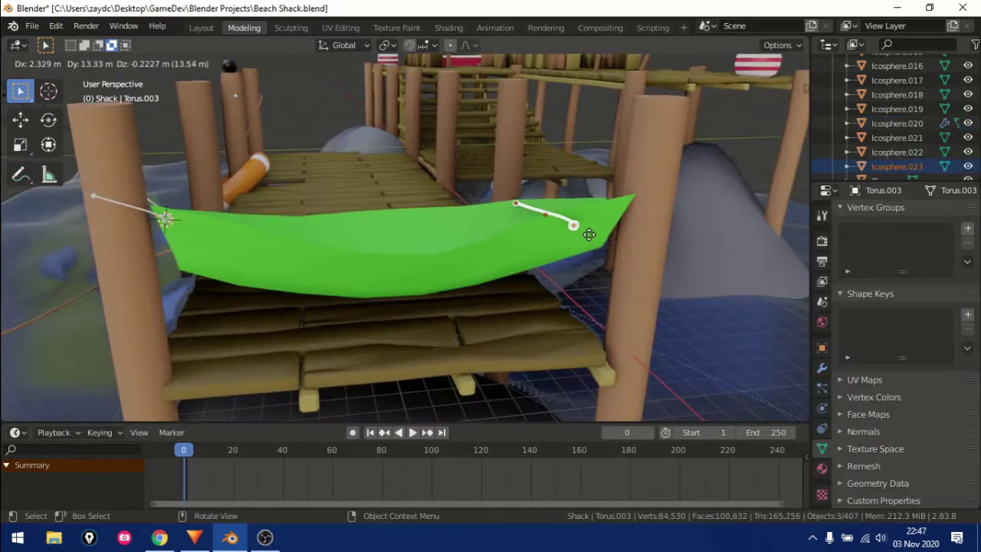
pyautogui.rightClick(588, 235)
pyautogui.moveTo(589, 234)
pyautogui.mouseDown(button='middle')
pyautogui.moveTo(590, 262)
pyautogui.moveTo(540, 229)
pyautogui.moveTo(527, 122)
pyautogui.mouseUp(button='middle')
pyautogui.write('r90')
# Step: Rotate the second rope around Y and shift it along X so it angles down from its post
pyautogui.click(527, 122)
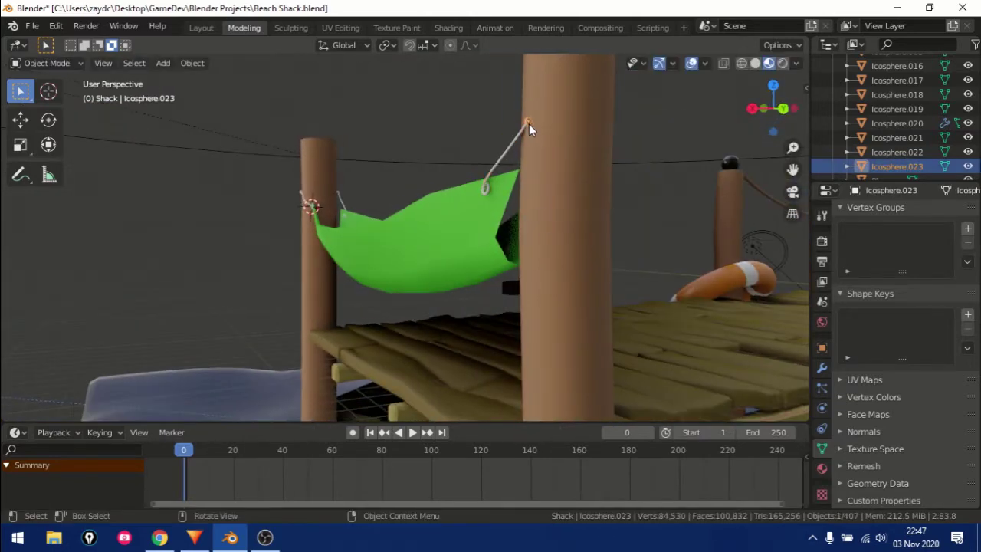
pyautogui.press('g')
pyautogui.rightClick(524, 132)
pyautogui.click(524, 133)
pyautogui.press('r')
pyautogui.press('y')
pyautogui.click(521, 139)
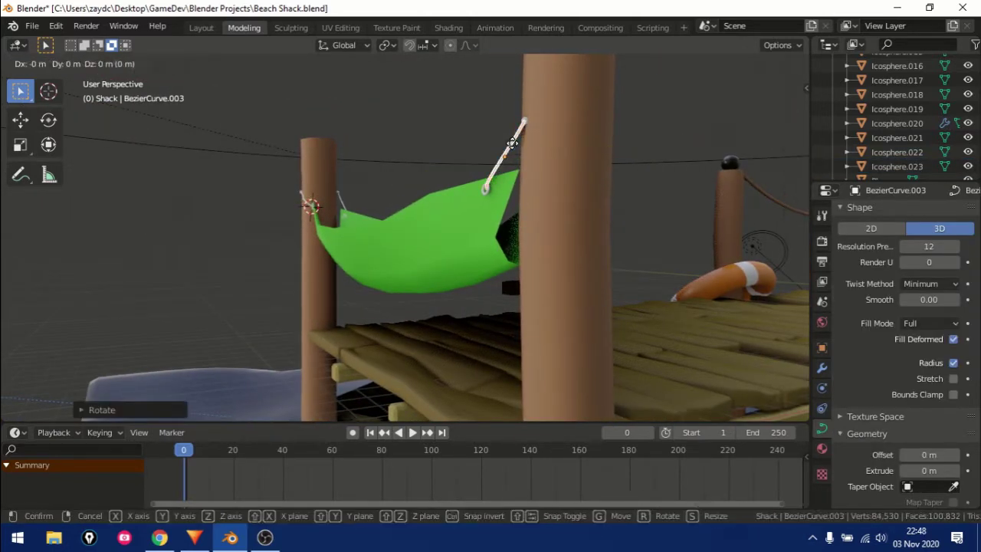
pyautogui.press('r')
pyautogui.press('y')
pyautogui.click(515, 144)
pyautogui.press('g')
pyautogui.press('x')
pyautogui.click(514, 145)
# Step: Move the corner ring onto the rope's end, checking its placement in X-ray view
pyautogui.moveTo(513, 146); pyautogui.dragTo(719, 152, button='middle')
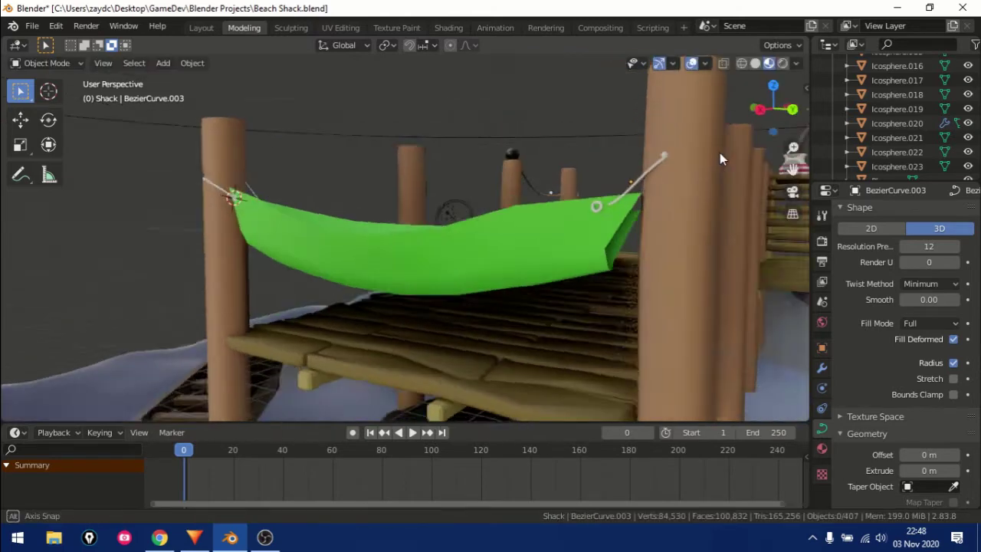
pyautogui.click(596, 208)
pyautogui.scroll(5, 560, 241)
pyautogui.press('g')
pyautogui.click(452, 265)
pyautogui.press('z')
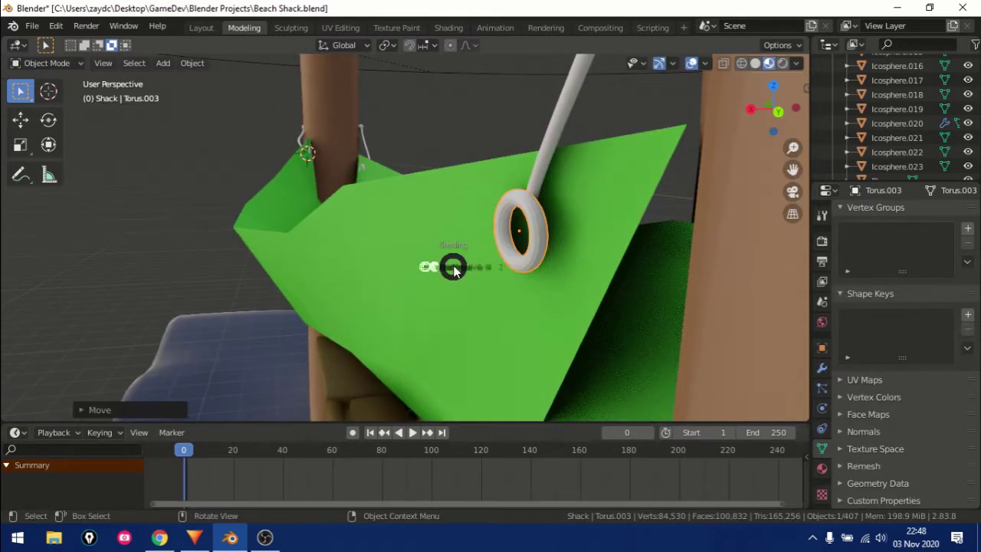
pyautogui.click(413, 265)
pyautogui.press('z')
pyautogui.click(554, 215)
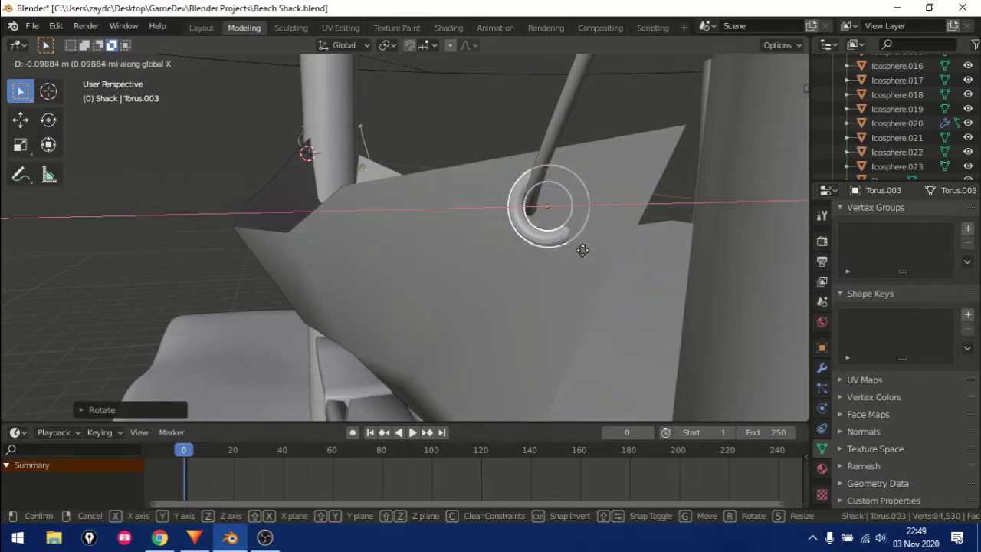
# Step: Rotate the right-post rope around X and rescale it to fit the hammock
pyautogui.moveTo(564, 263)
pyautogui.mouseDown(button='middle')
pyautogui.moveTo(330, 282)
pyautogui.moveTo(629, 162)
pyautogui.mouseUp(button='middle')
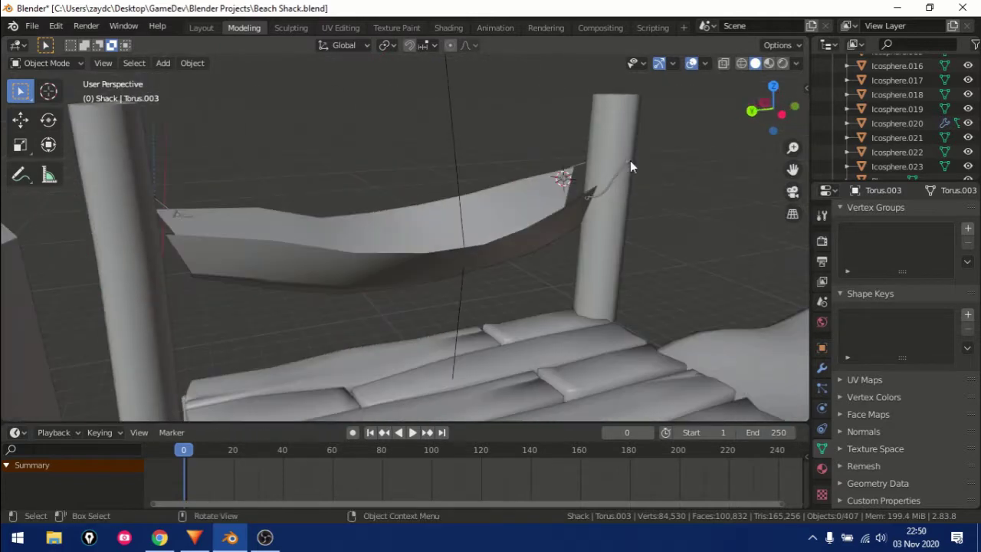
pyautogui.rightClick(129, 233)
pyautogui.moveTo(150, 253); pyautogui.dragTo(633, 219, button='middle')
pyautogui.click(633, 218)
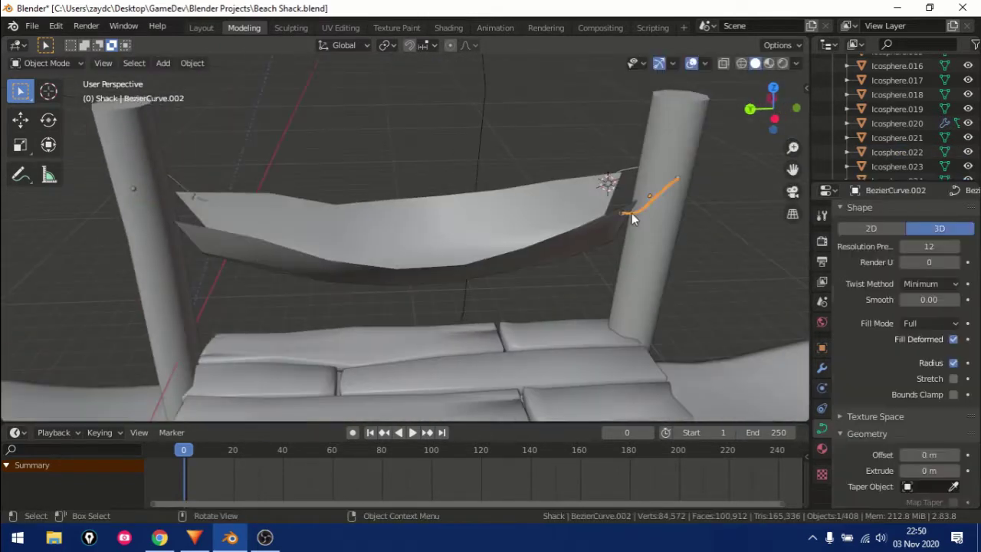
pyautogui.moveTo(197, 268); pyautogui.dragTo(184, 272, button='middle')
pyautogui.press('r')
pyautogui.press('x')
pyautogui.moveTo(210, 240); pyautogui.dragTo(432, 258, button='middle')
pyautogui.click(305, 252)
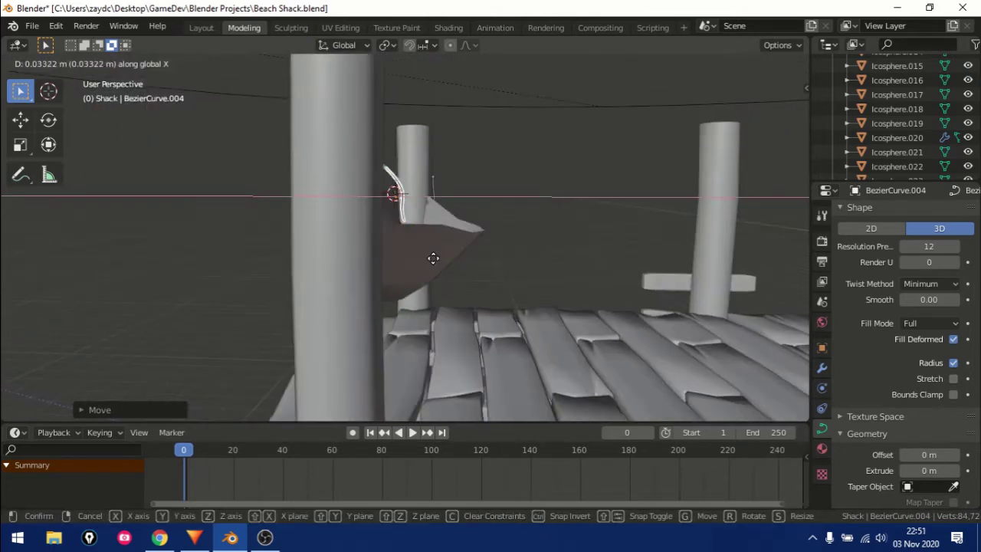
pyautogui.press('s')
pyautogui.click(252, 280)
# Step: Drag the rope's curve points in Edit Mode so it reaches the hammock's far corner
pyautogui.moveTo(252, 281)
pyautogui.mouseDown(button='middle')
pyautogui.moveTo(429, 259)
pyautogui.moveTo(260, 306)
pyautogui.moveTo(249, 220)
pyautogui.mouseUp(button='middle')
pyautogui.click(395, 285)
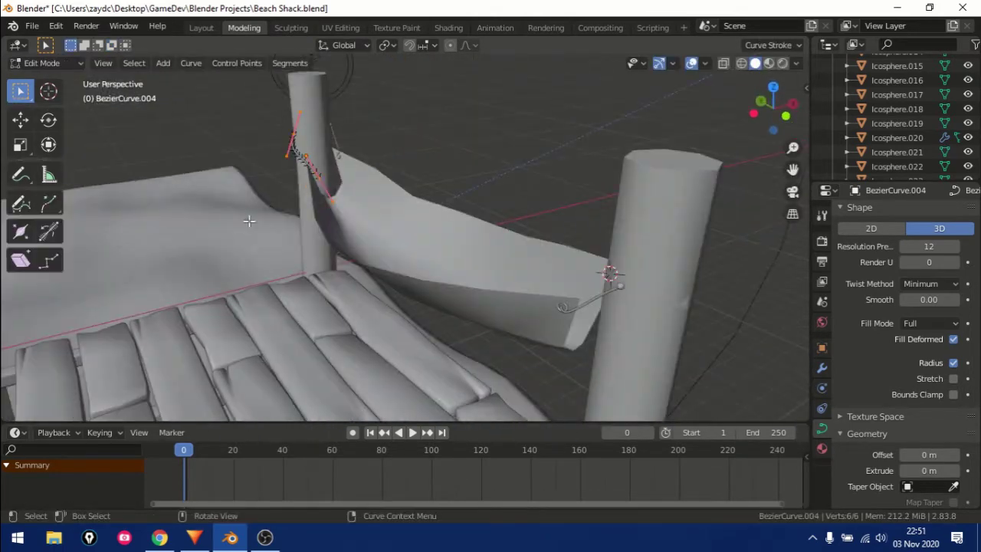
pyautogui.click(315, 178)
pyautogui.moveTo(315, 178)
pyautogui.mouseDown(button='middle')
pyautogui.moveTo(655, 164)
pyautogui.moveTo(186, 219)
pyautogui.moveTo(480, 243)
pyautogui.moveTo(409, 181)
pyautogui.mouseUp(button='middle')
pyautogui.press('g')
pyautogui.click(186, 219)
pyautogui.press('Tab')
# Step: Move the corner ring onto the rope end and adjust its height along Z
pyautogui.click(535, 222)
pyautogui.click(213, 266)
pyautogui.scroll(3, 207, 267)
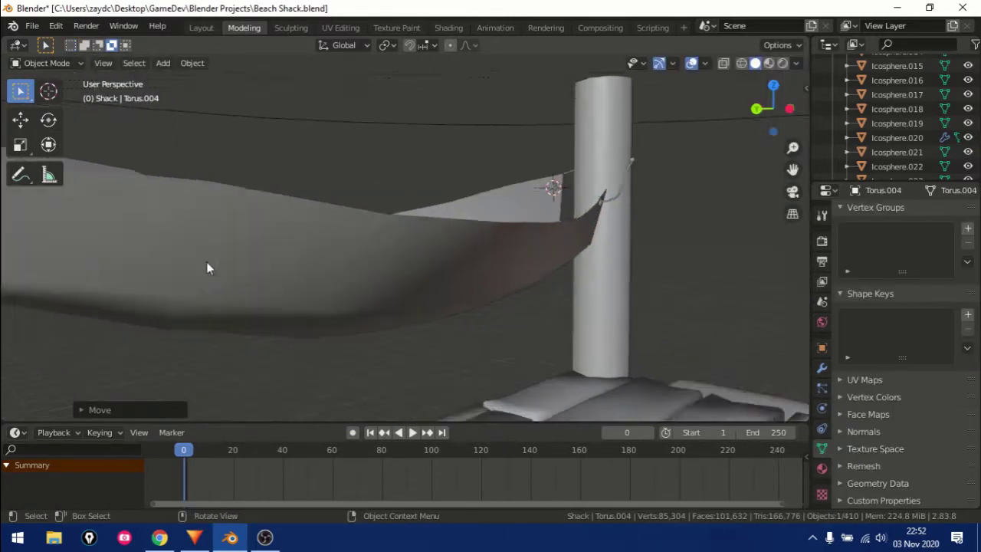
pyautogui.press('g')
pyautogui.moveTo(208, 267)
pyautogui.mouseDown(button='middle')
pyautogui.moveTo(285, 188)
pyautogui.moveTo(167, 260)
pyautogui.moveTo(526, 252)
pyautogui.moveTo(475, 169)
pyautogui.moveTo(588, 298)
pyautogui.moveTo(685, 243)
pyautogui.moveTo(523, 158)
pyautogui.moveTo(582, 173)
pyautogui.moveTo(476, 52)
pyautogui.mouseUp(button='middle')
pyautogui.click(171, 122)
pyautogui.press('g')
pyautogui.press('z')
pyautogui.click(159, 263)
# Step: Reposition the second rope's end point in Edit Mode, then select its corner ring
pyautogui.click(588, 307)
pyautogui.press('Tab')
pyautogui.press('g')
pyautogui.click(592, 321)
pyautogui.click(635, 230)
pyautogui.press('Tab')
pyautogui.click(581, 172)
# Step: Assign the existing metallic Pot material to the rope end in the Shading workspace
pyautogui.click(448, 28)
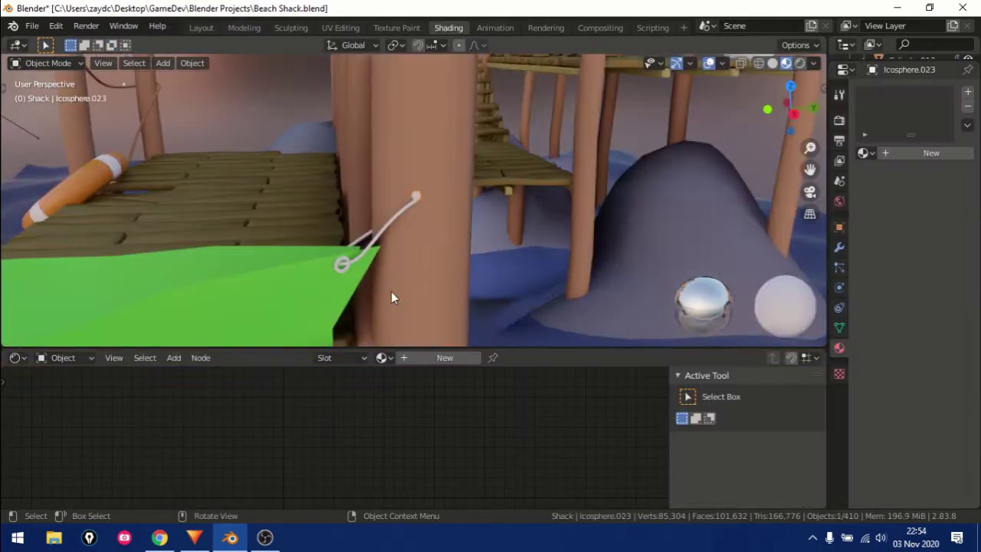
pyautogui.click(381, 357)
pyautogui.click(402, 322)
pyautogui.click(248, 245)
pyautogui.moveTo(249, 245)
pyautogui.mouseDown(button='middle')
pyautogui.moveTo(265, 202)
pyautogui.moveTo(305, 236)
pyautogui.moveTo(455, 237)
pyautogui.moveTo(549, 191)
pyautogui.mouseUp(button='middle')
pyautogui.click(305, 236)
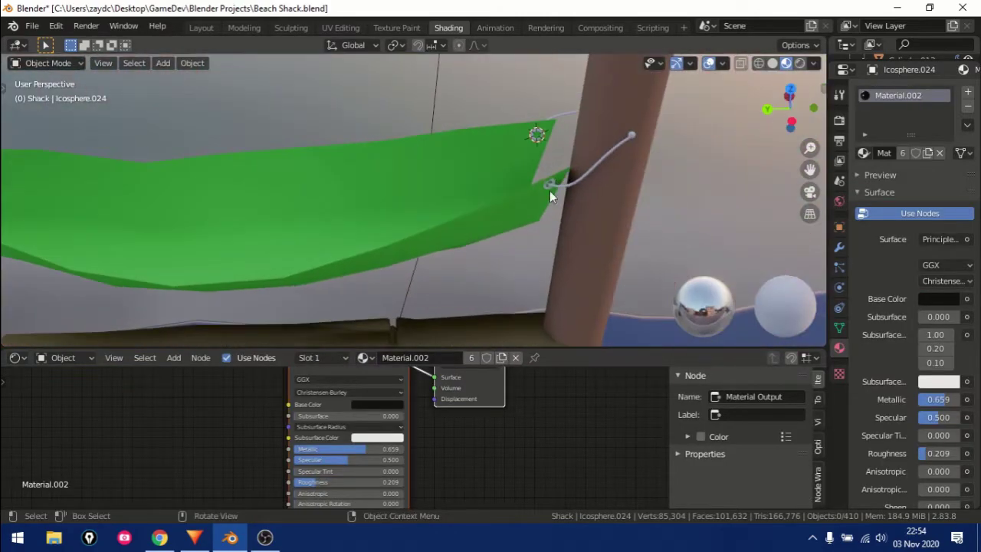
# Step: Look over the shack, dock and life ring through the camera view
pyautogui.click(632, 135)
pyautogui.moveTo(632, 135)
pyautogui.mouseDown(button='middle')
pyautogui.moveTo(533, 198)
pyautogui.moveTo(353, 258)
pyautogui.mouseUp(button='middle')
pyautogui.click(352, 257)
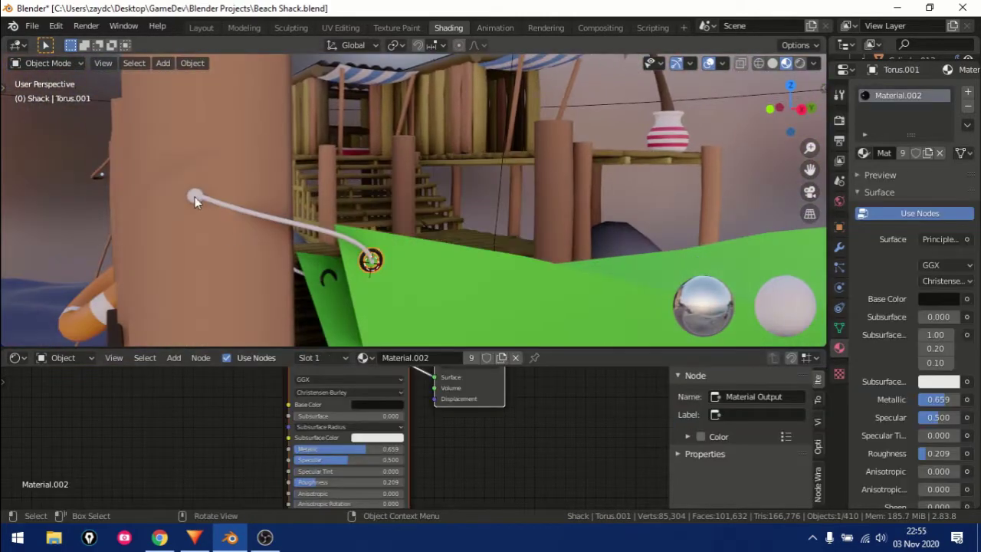
pyautogui.scroll(-3, 464, 201)
pyautogui.click(464, 200)
pyautogui.moveTo(464, 205)
pyautogui.mouseDown(button='middle')
pyautogui.moveTo(420, 97)
pyautogui.moveTo(296, 244)
pyautogui.moveTo(211, 161)
pyautogui.moveTo(310, 234)
pyautogui.mouseUp(button='middle')
pyautogui.click(212, 160)
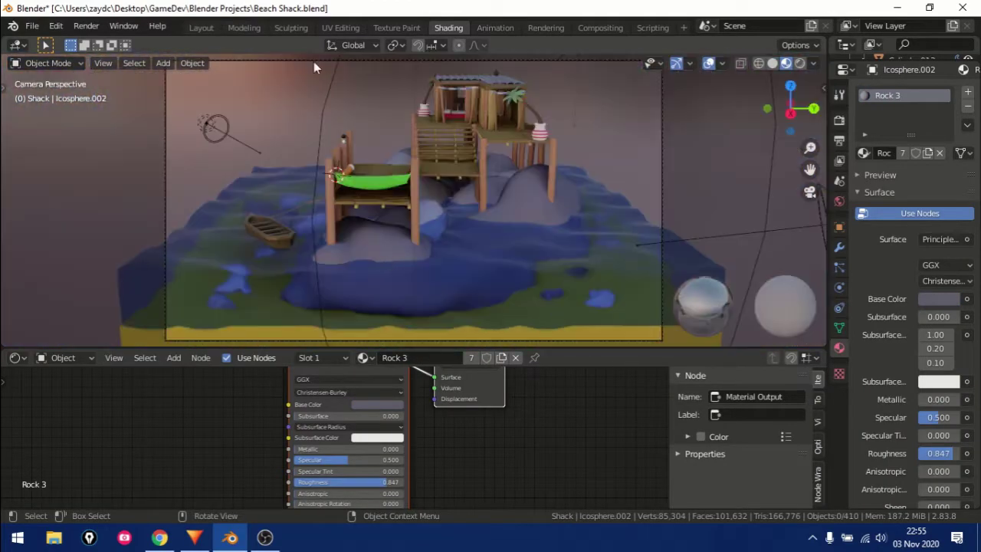